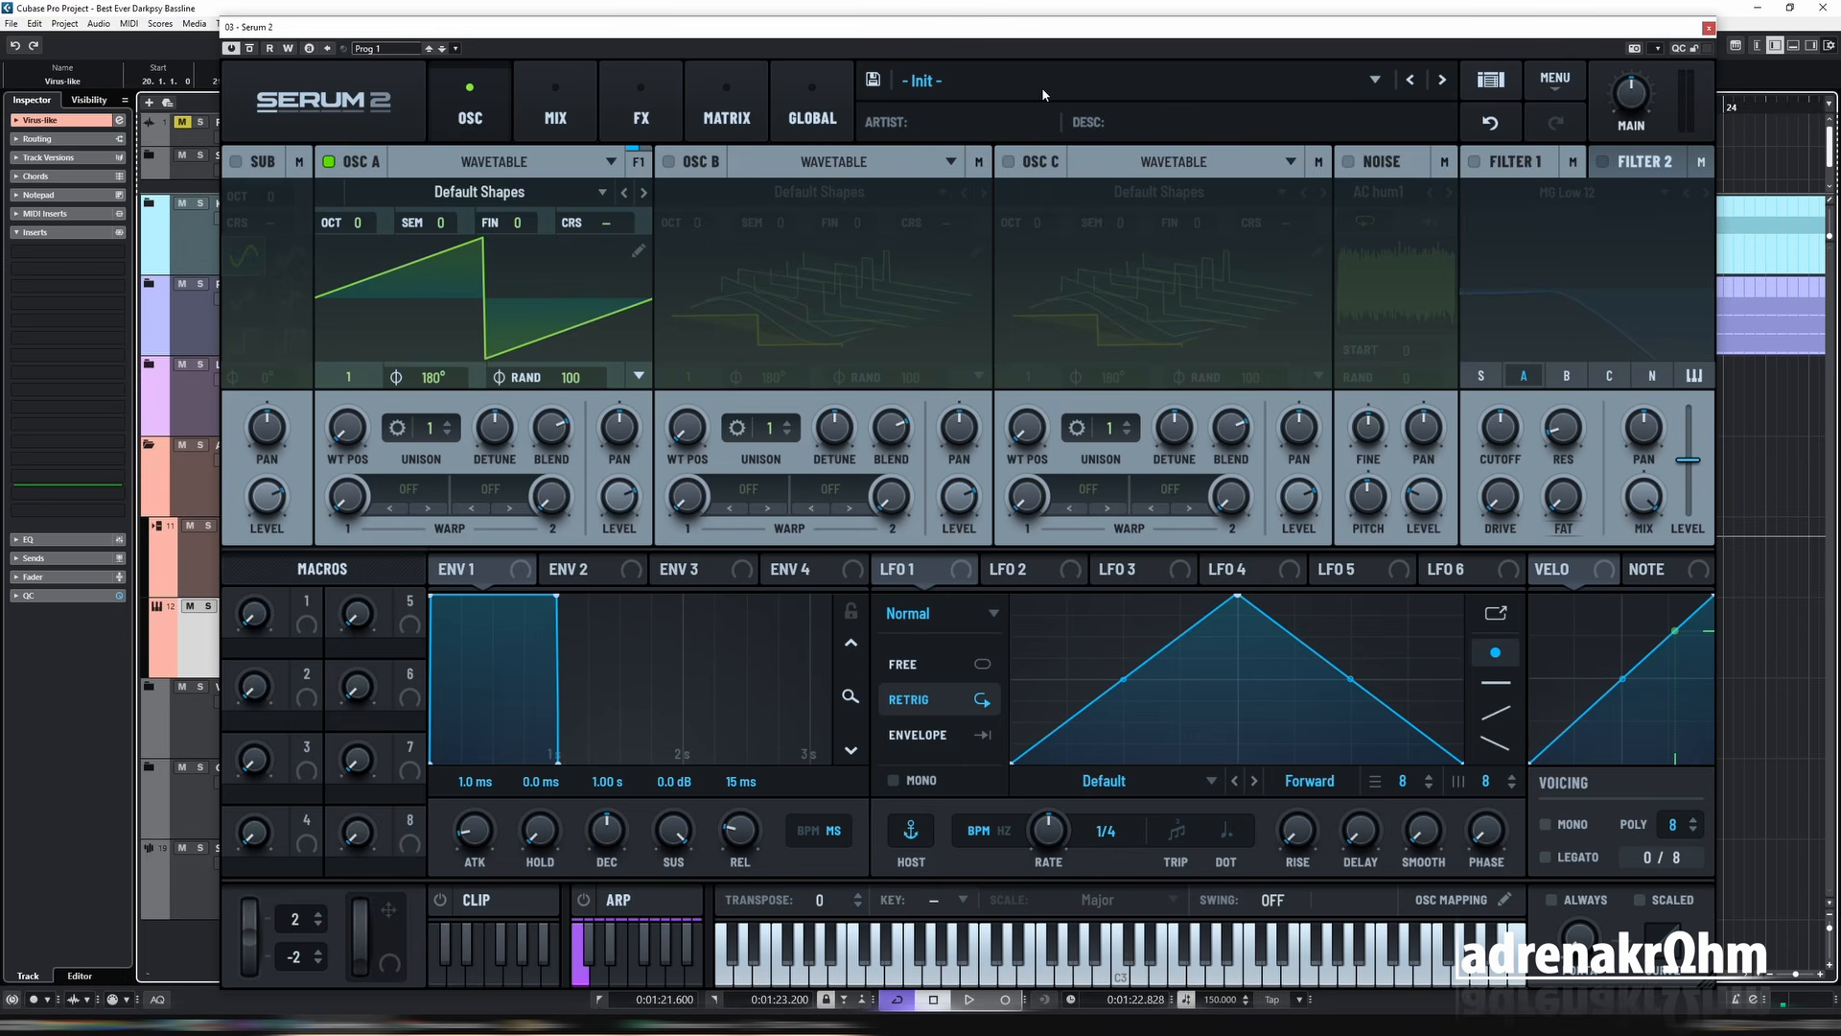
Switch oscillator A to Sample mode and load the factory non-tonal conga drum sample 505 Conga Hi.
left_click(465, 163)
left_click(456, 221)
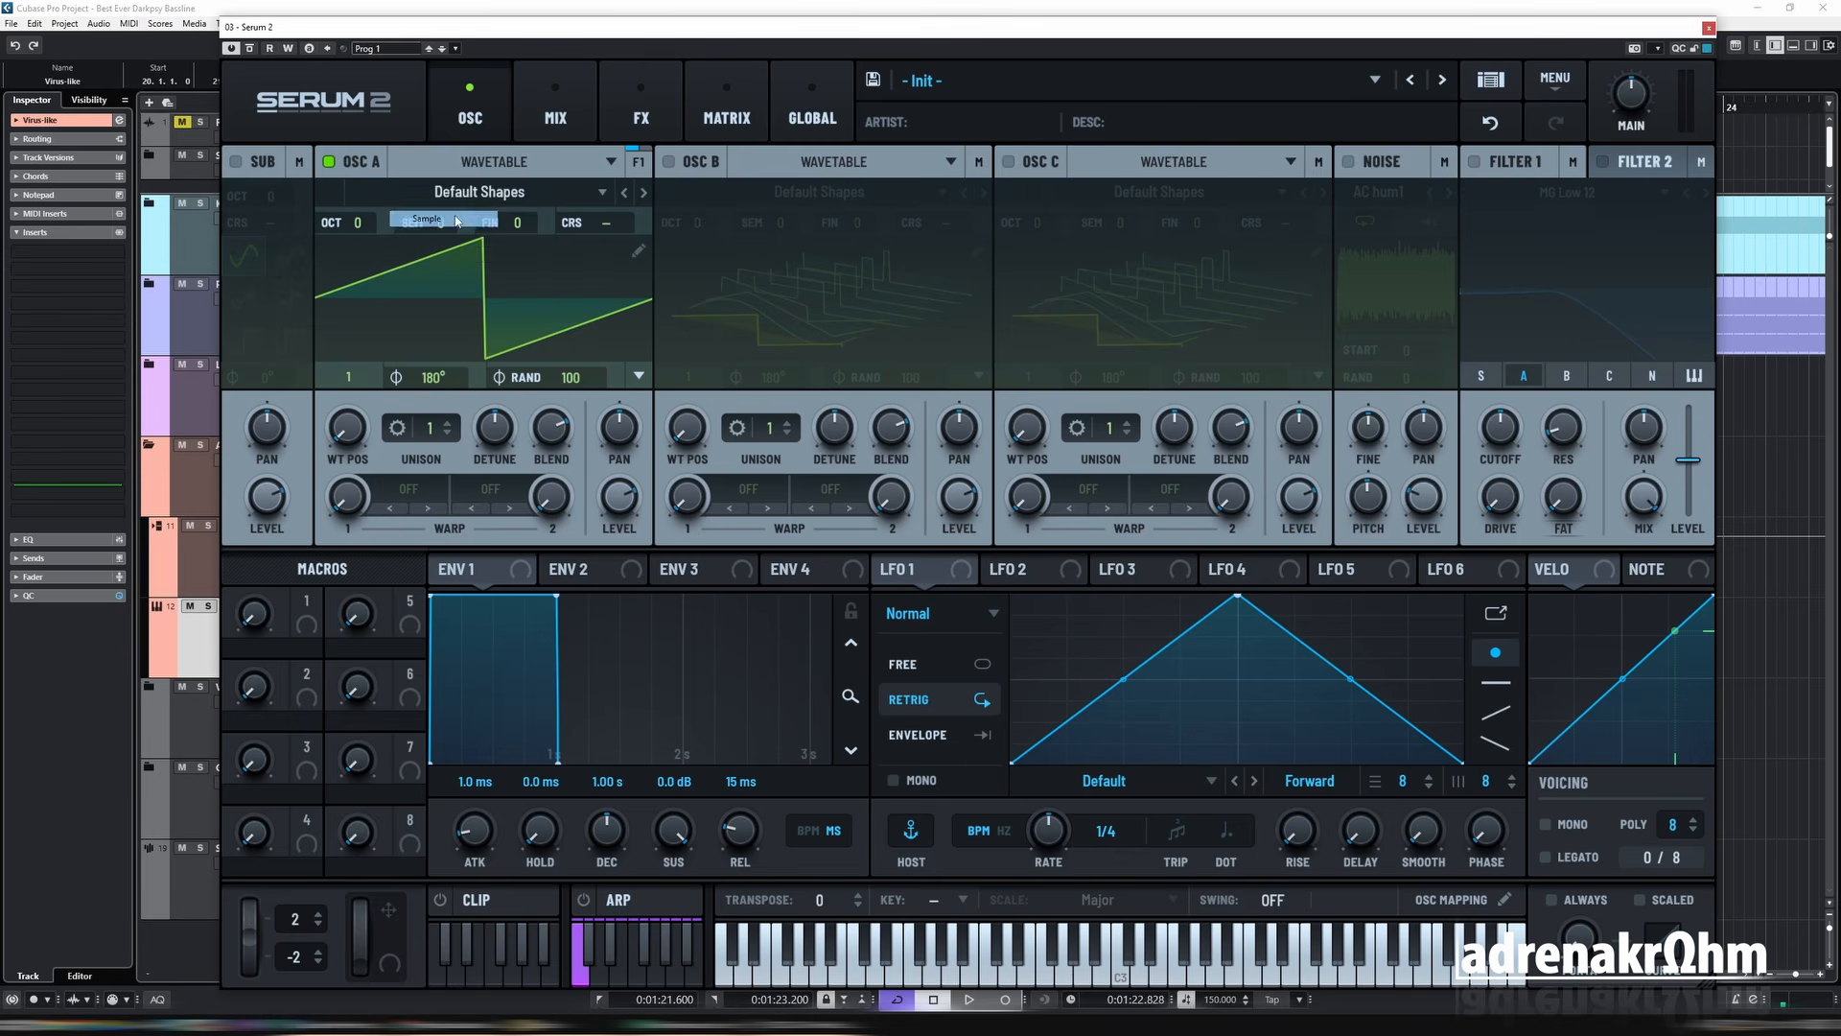
left_click(446, 196)
mouse_move(427, 231)
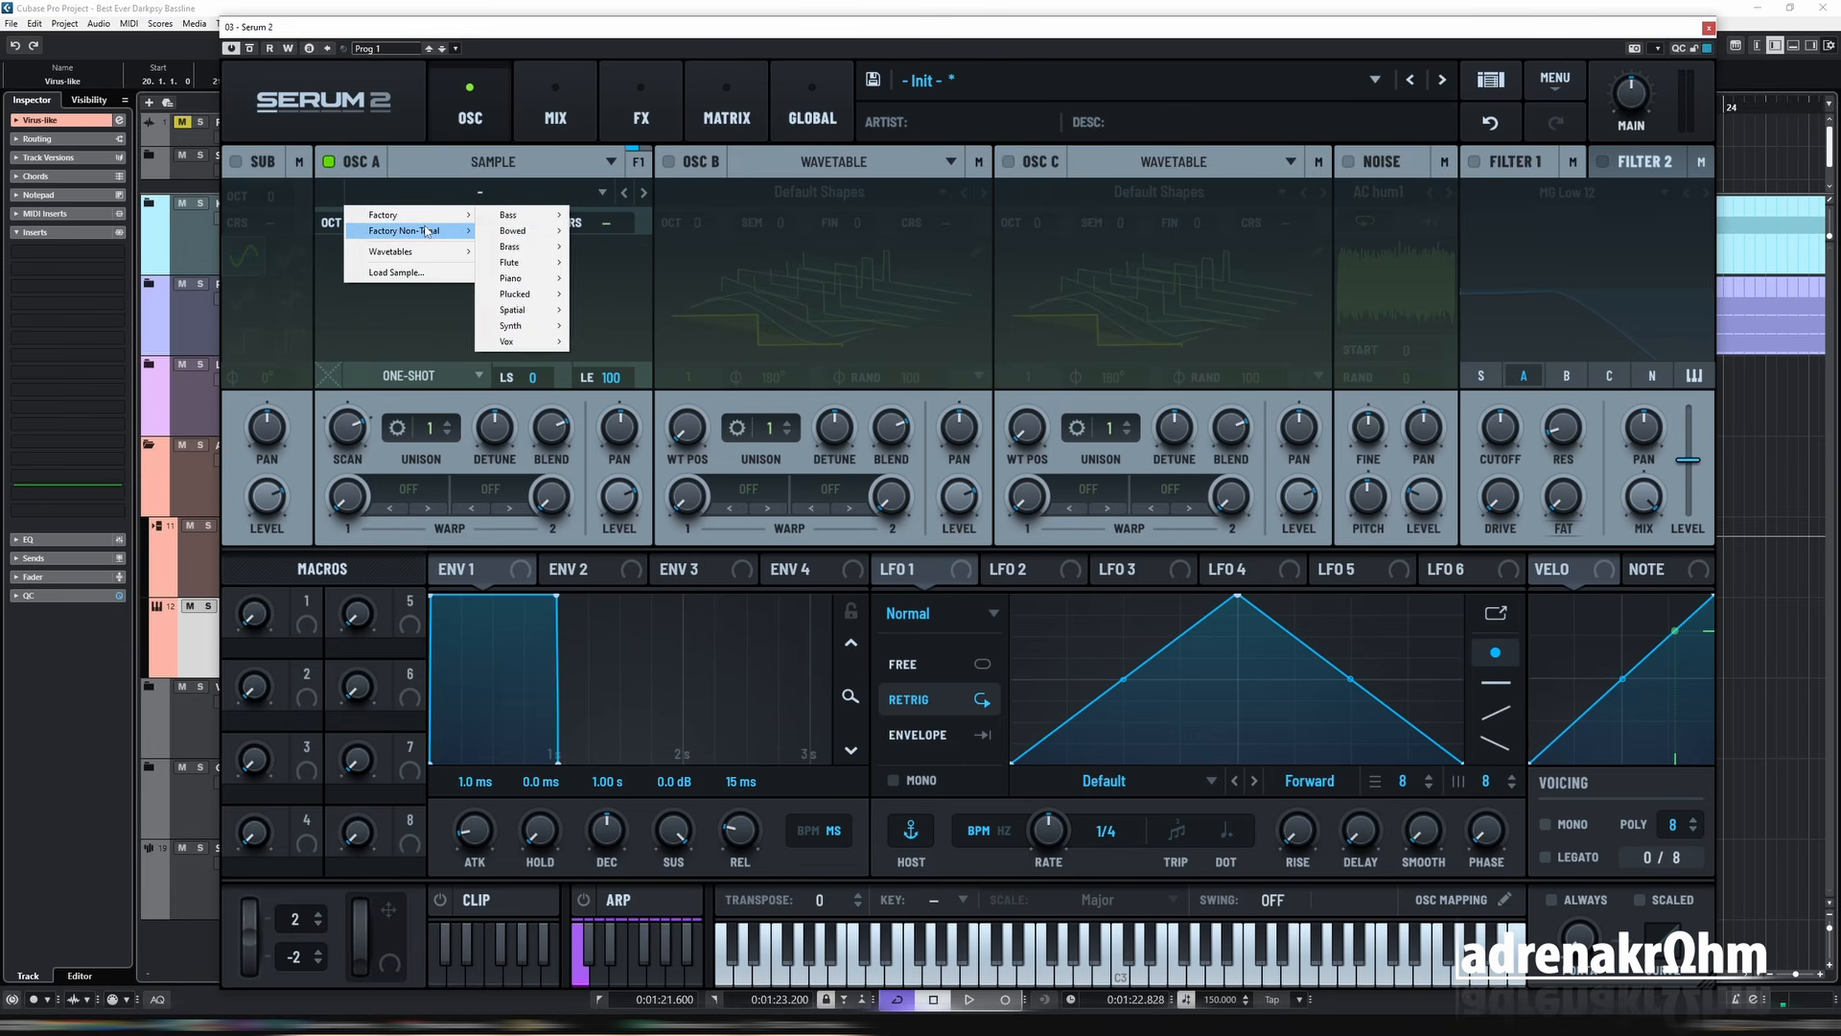
mouse_move(516, 231)
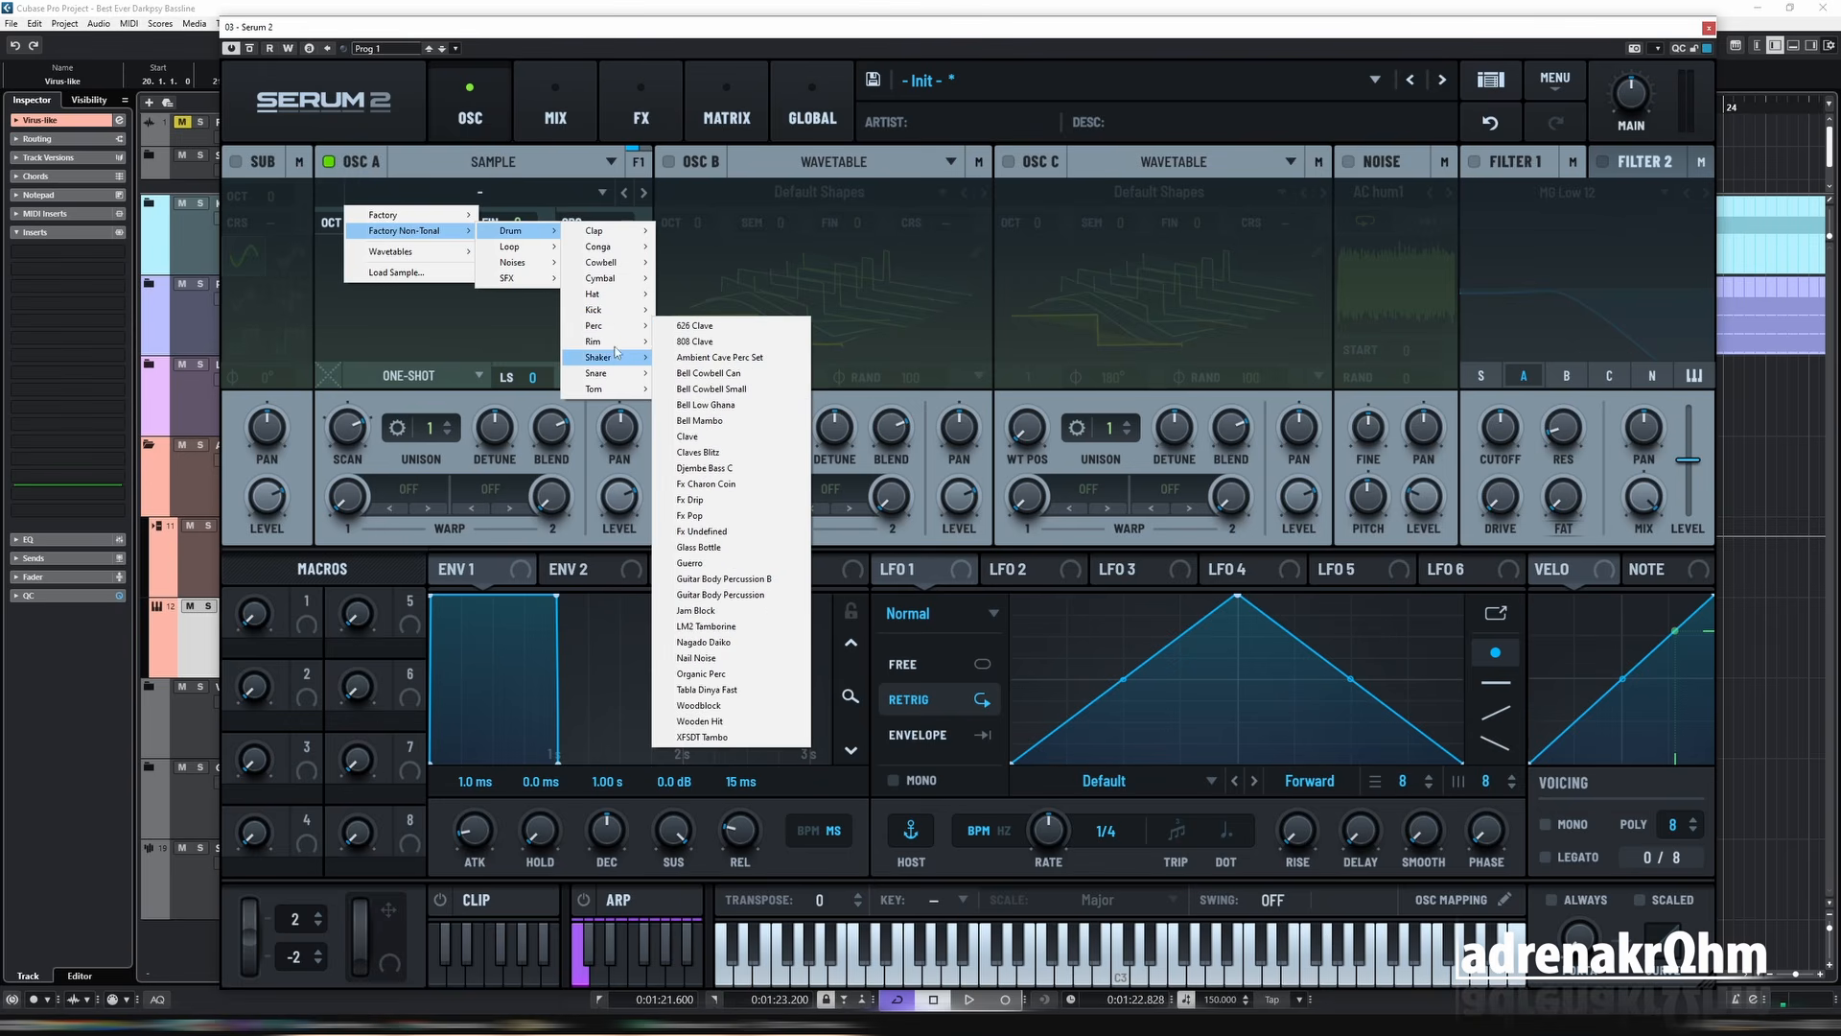
mouse_move(615, 245)
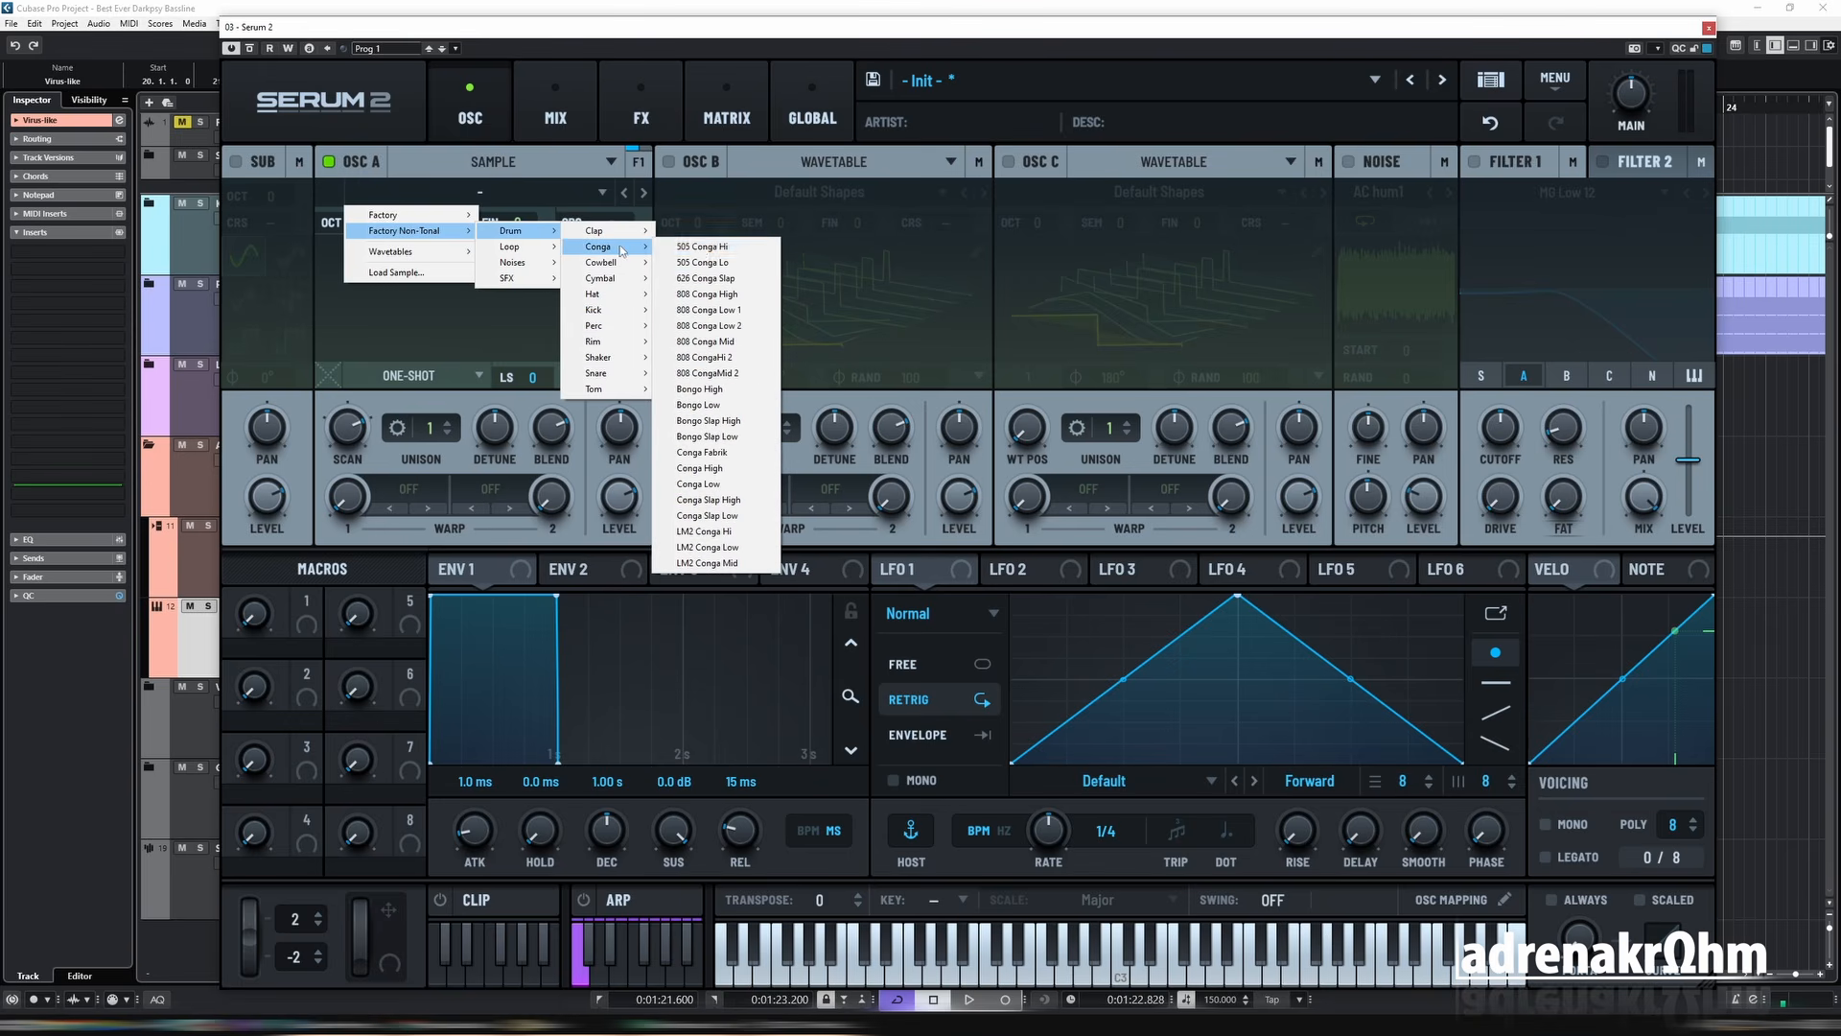
left_click(707, 250)
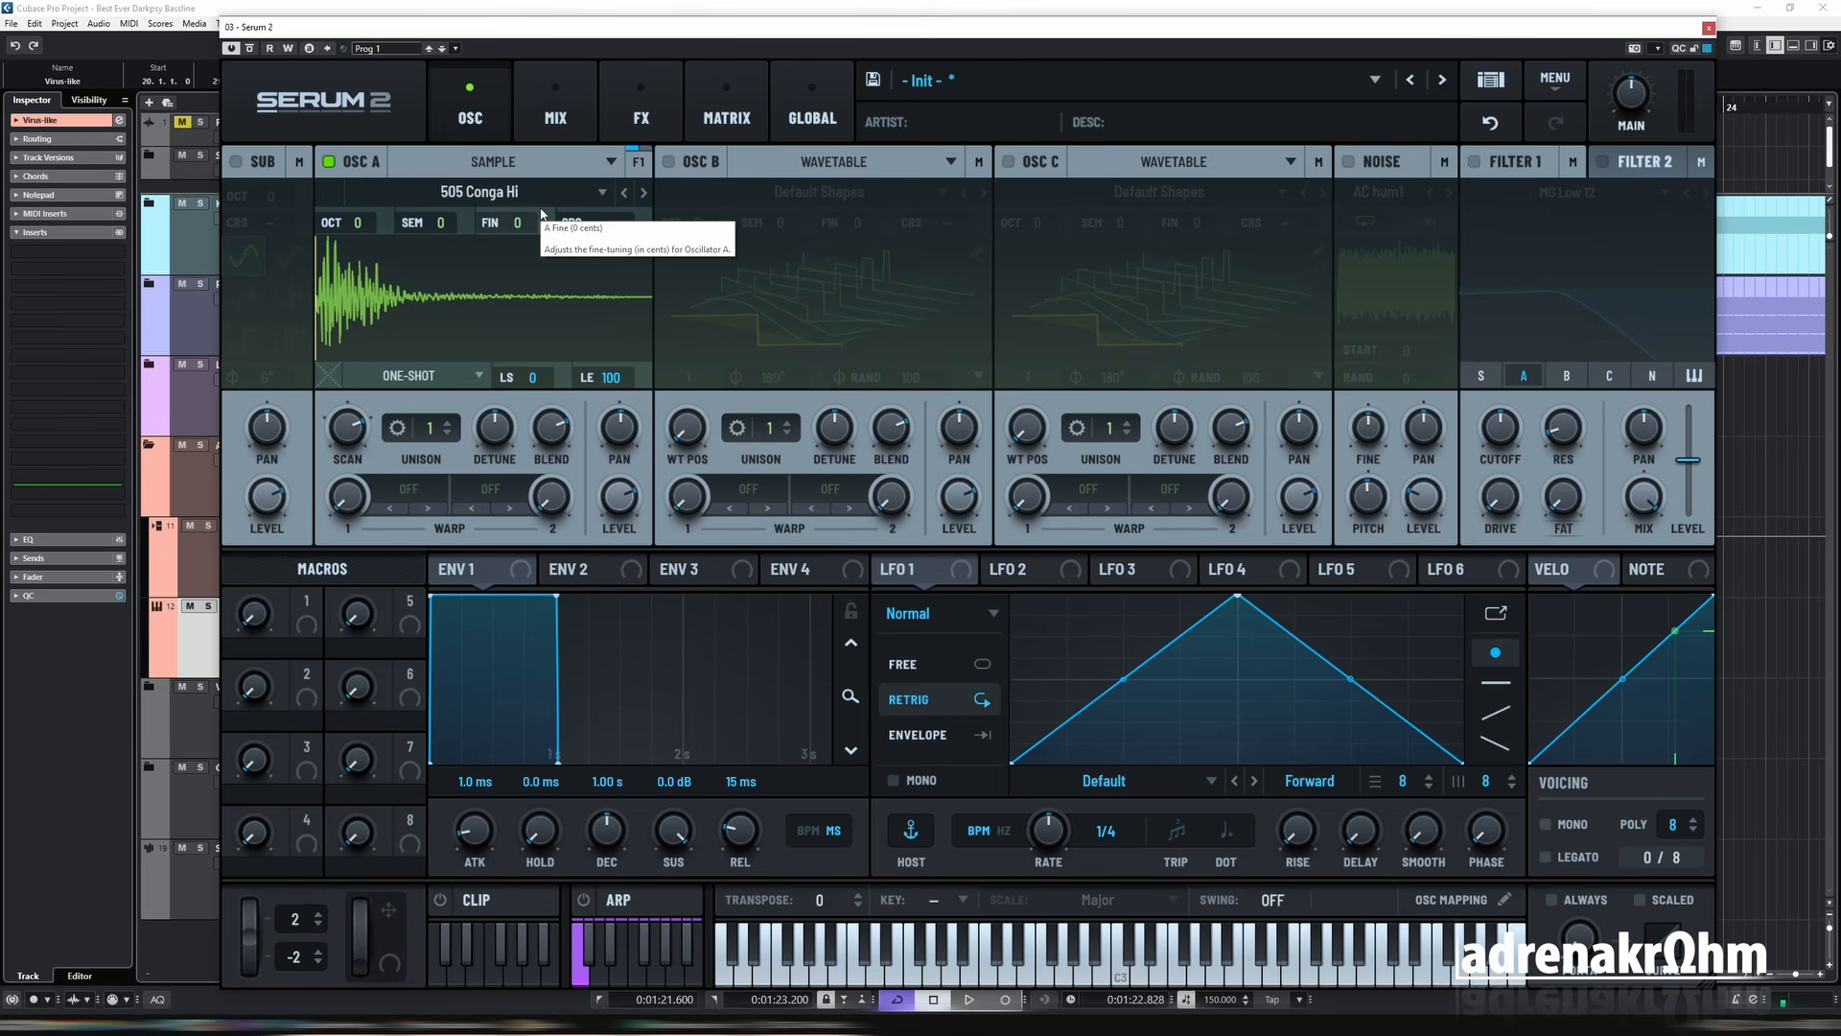
Turn on the arpeggiator and audition the conga sample with a held note.
left_click(583, 900)
left_click(618, 899)
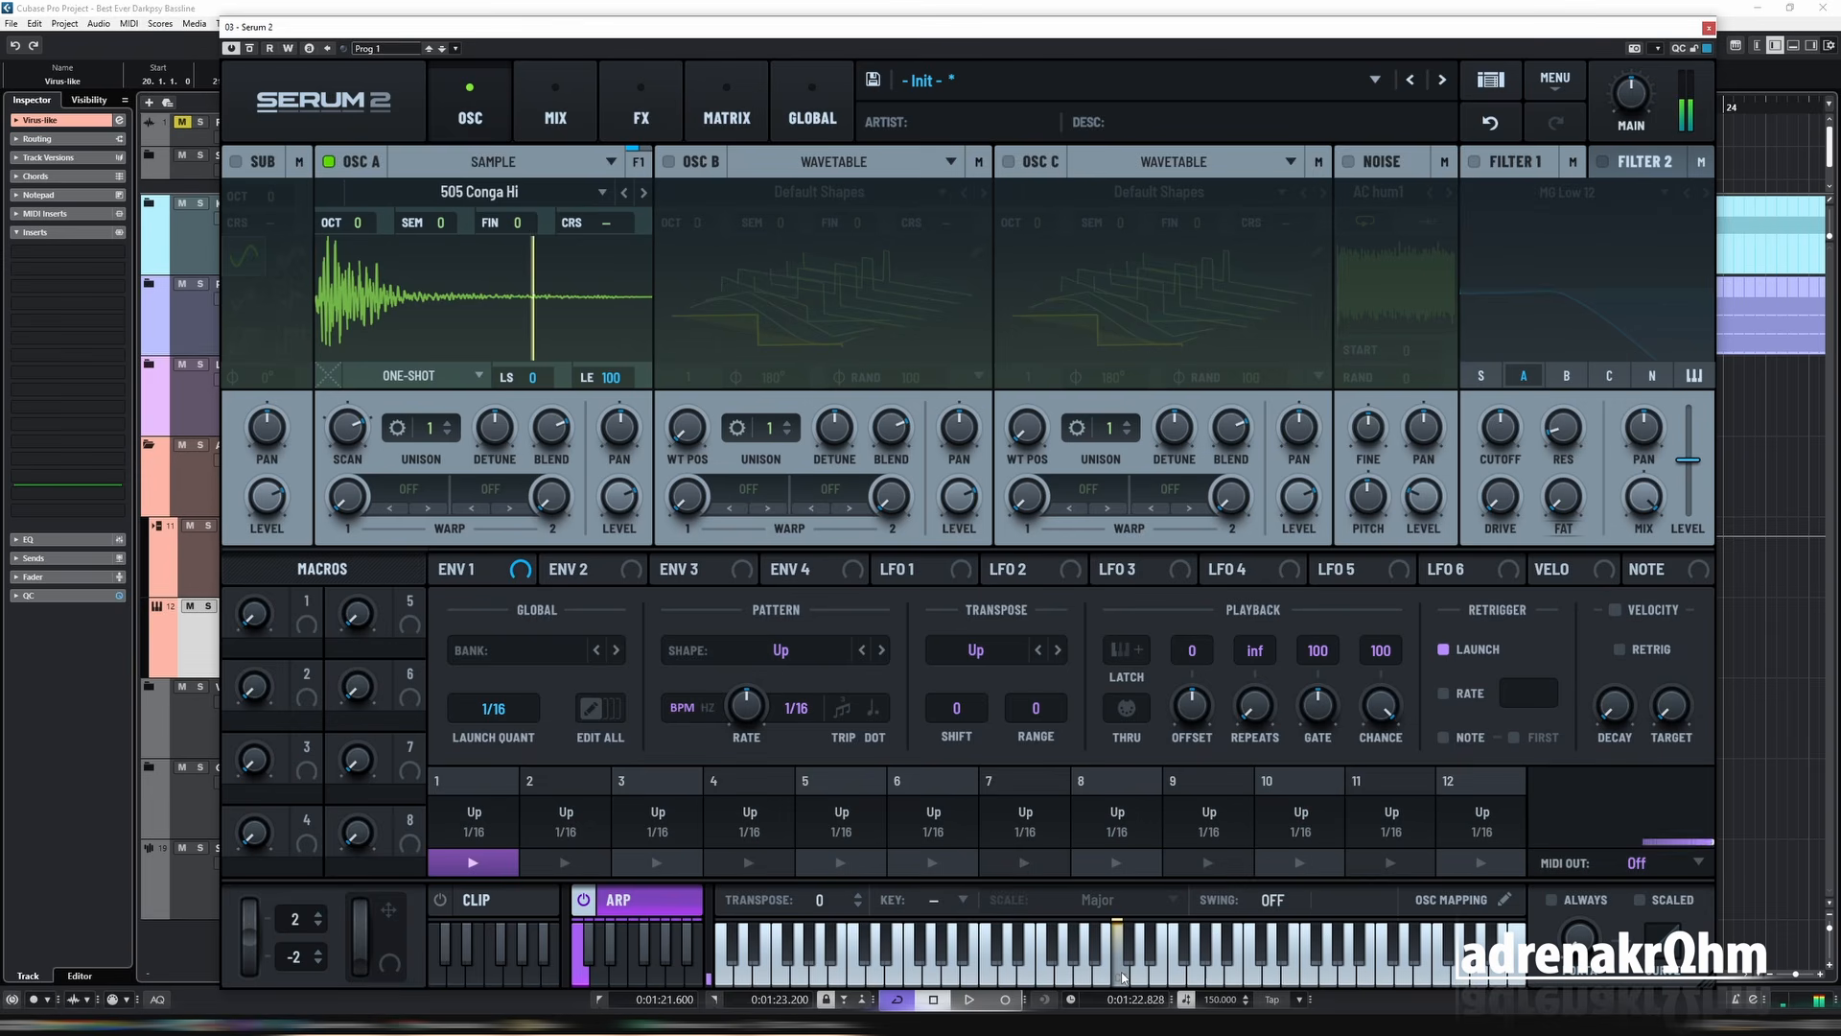
left_click(975, 975)
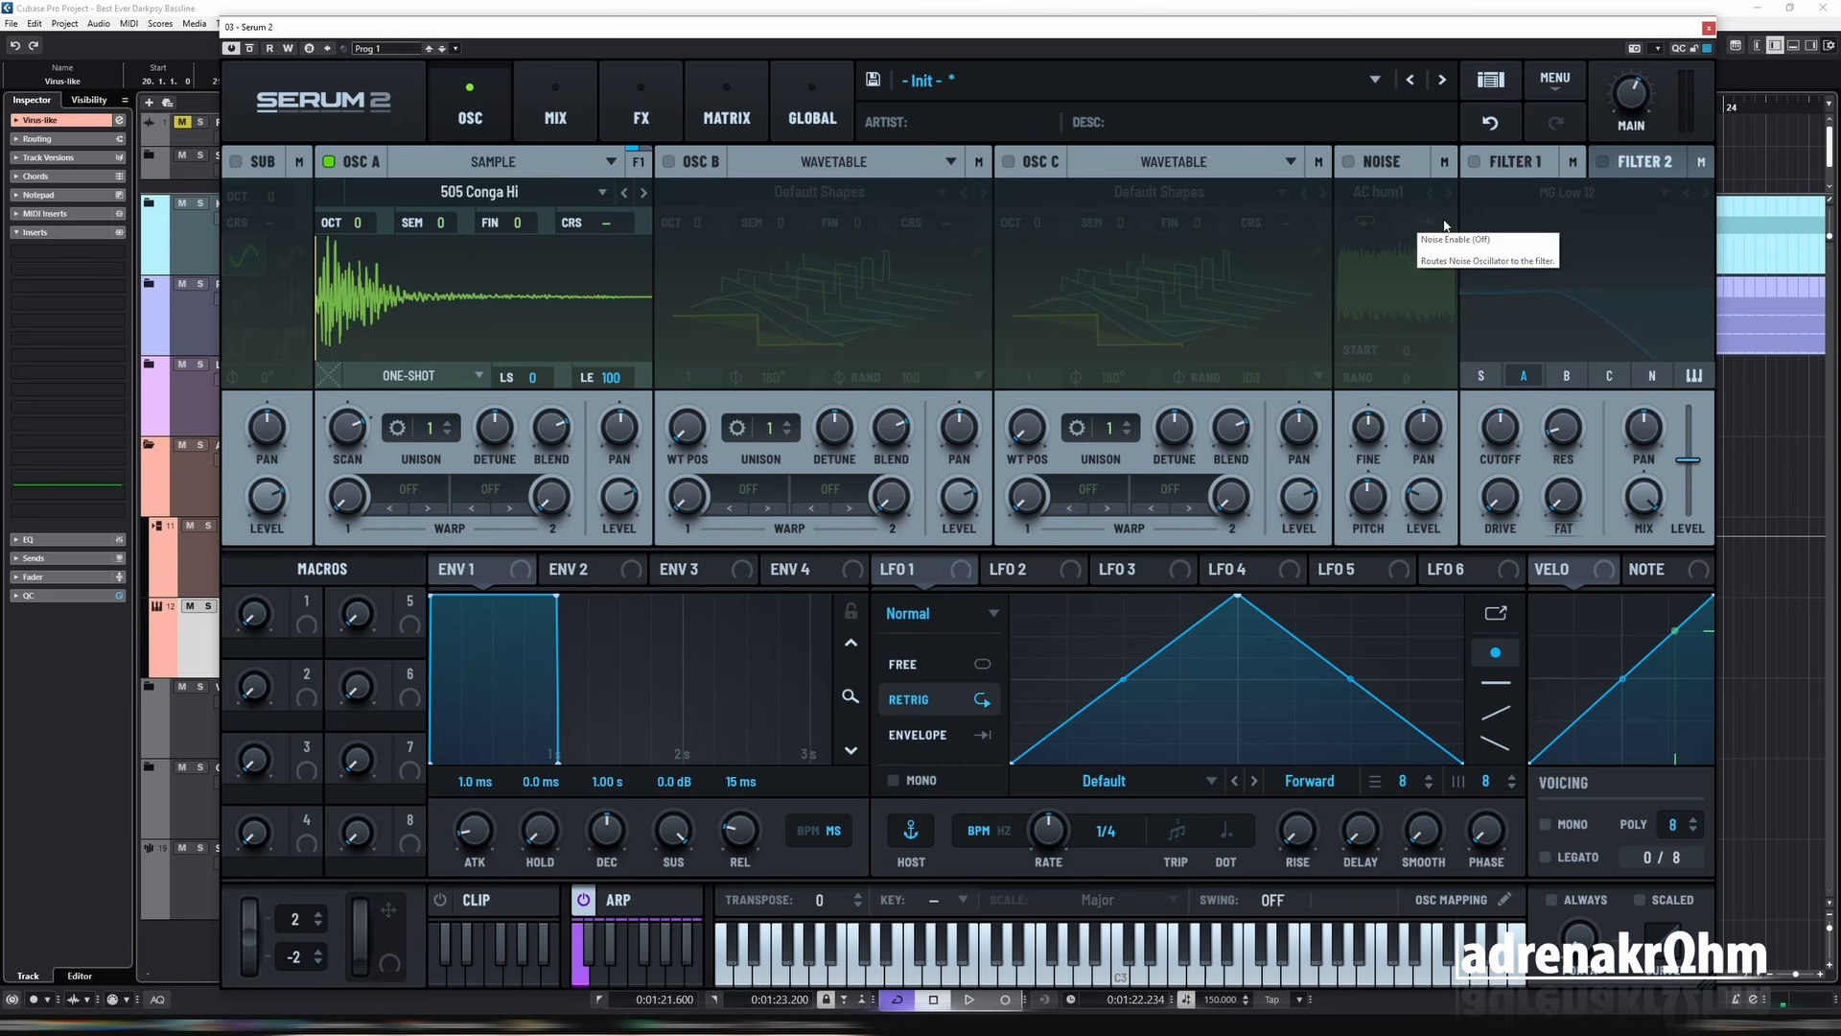
Enable filter 1 and set its type to Band 24.
left_click(1474, 163)
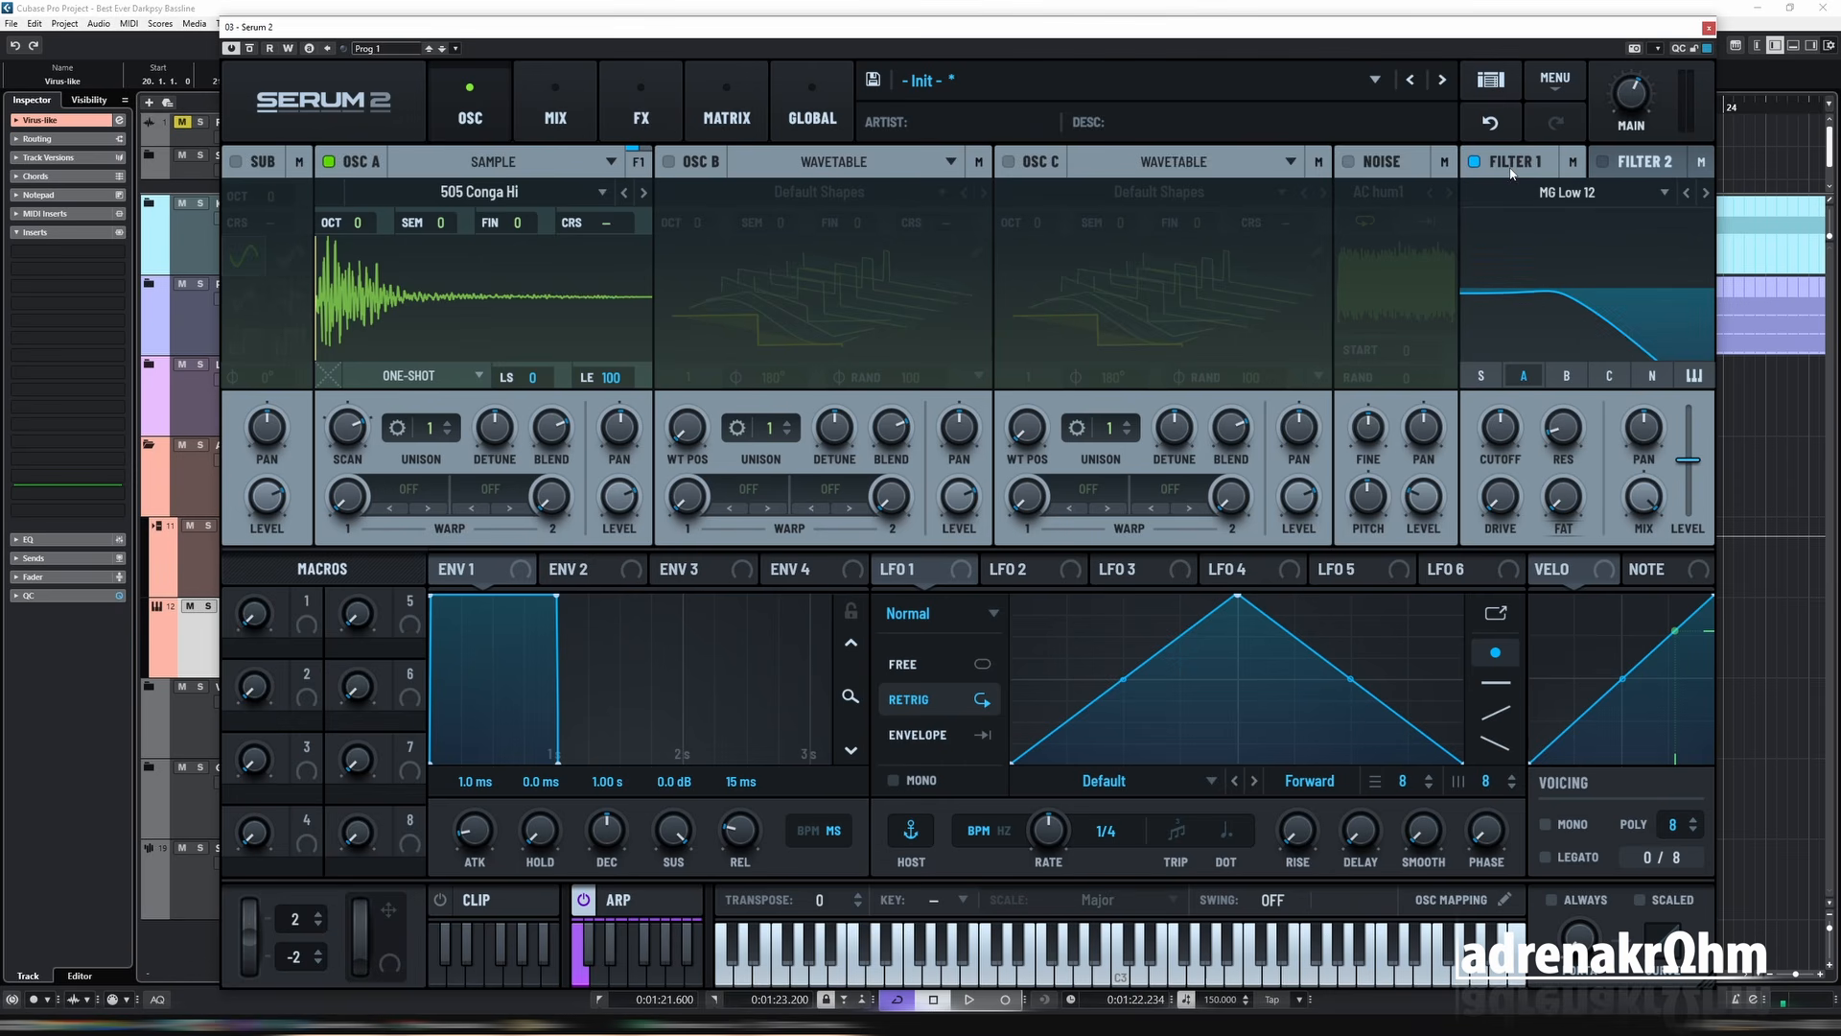
left_click(1567, 193)
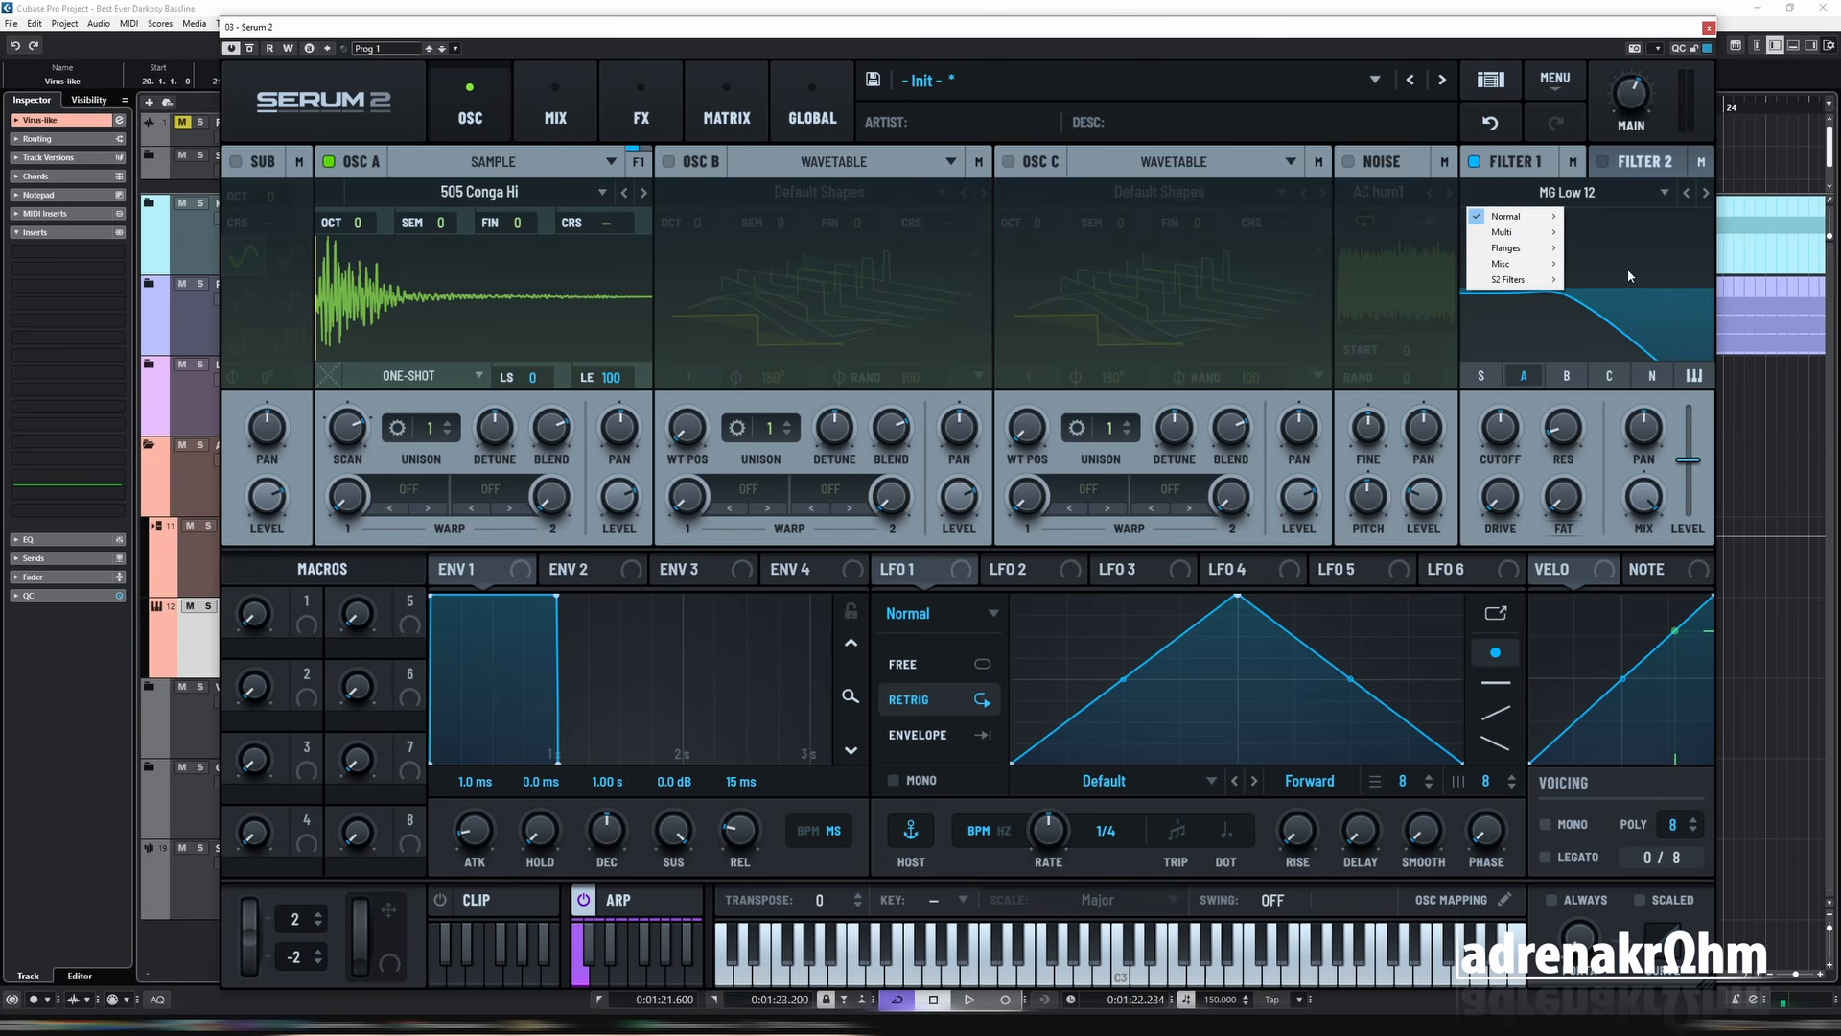
mouse_move(1534, 217)
left_click(1617, 422)
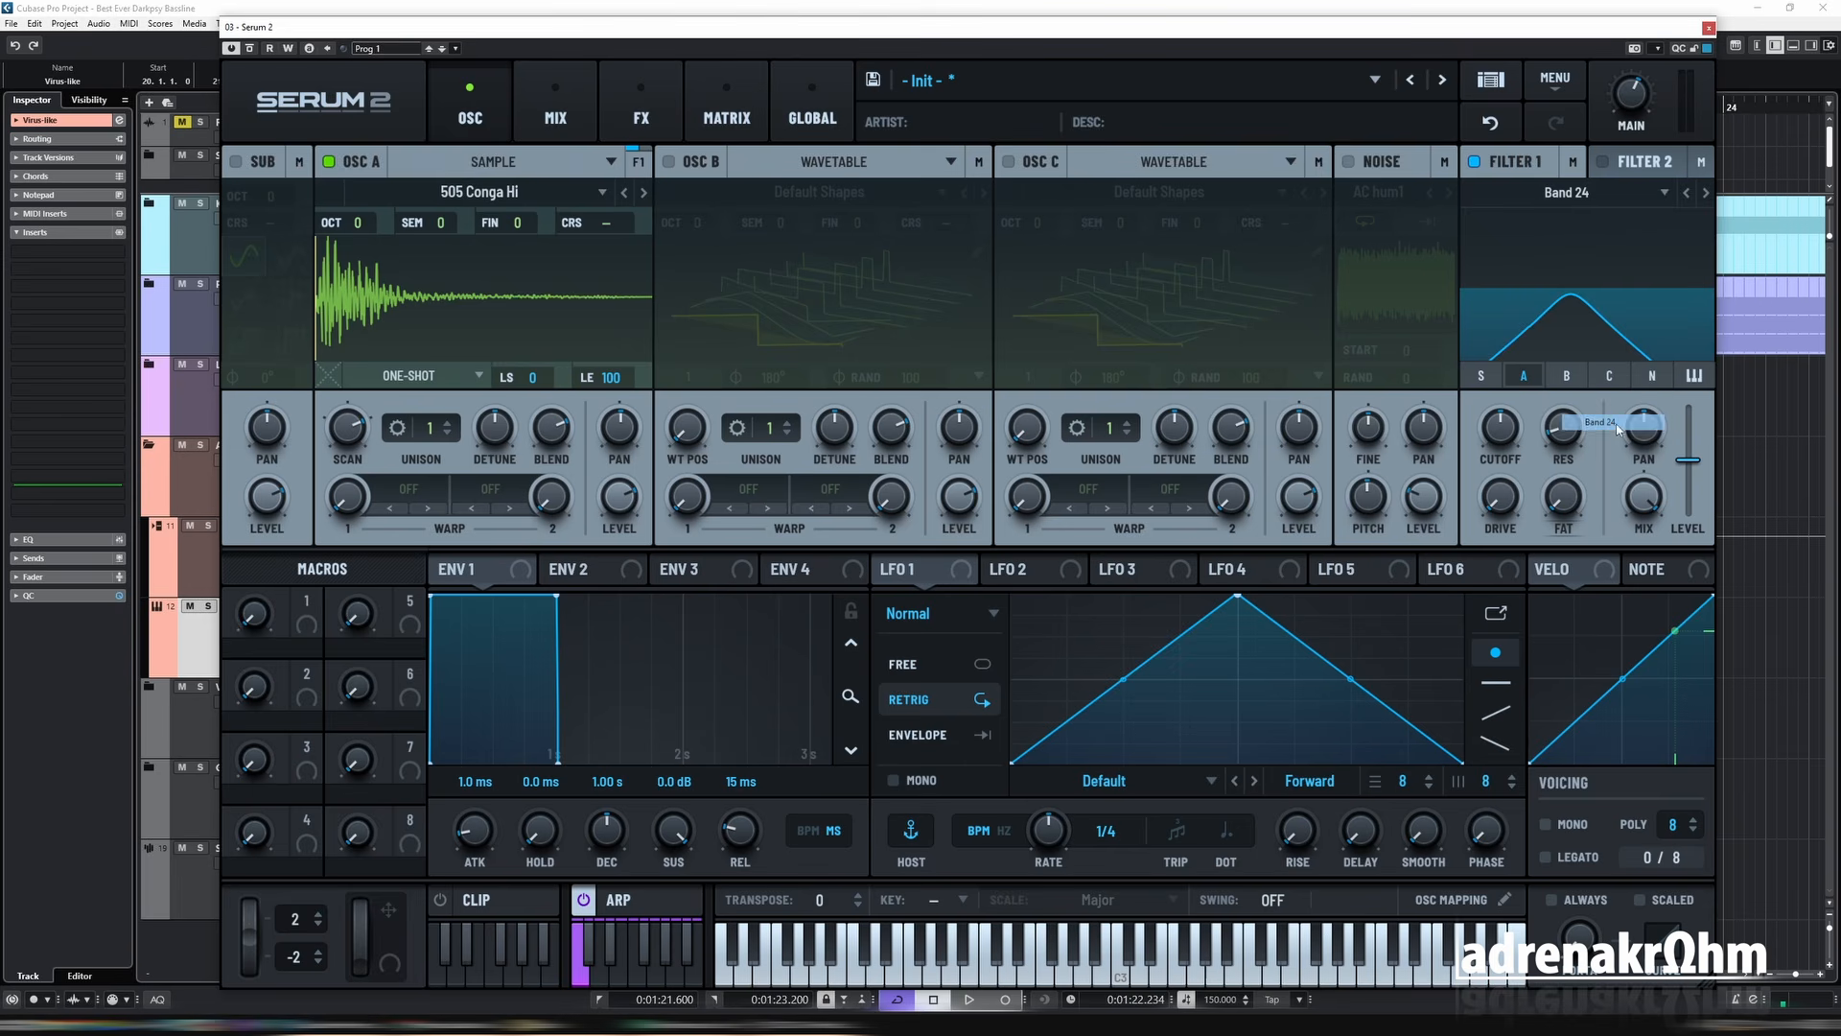
Raise filter 1's drive, cutoff and resonance while listening to the looped pattern.
left_click_drag(1507, 502, 1513, 435)
key("space")
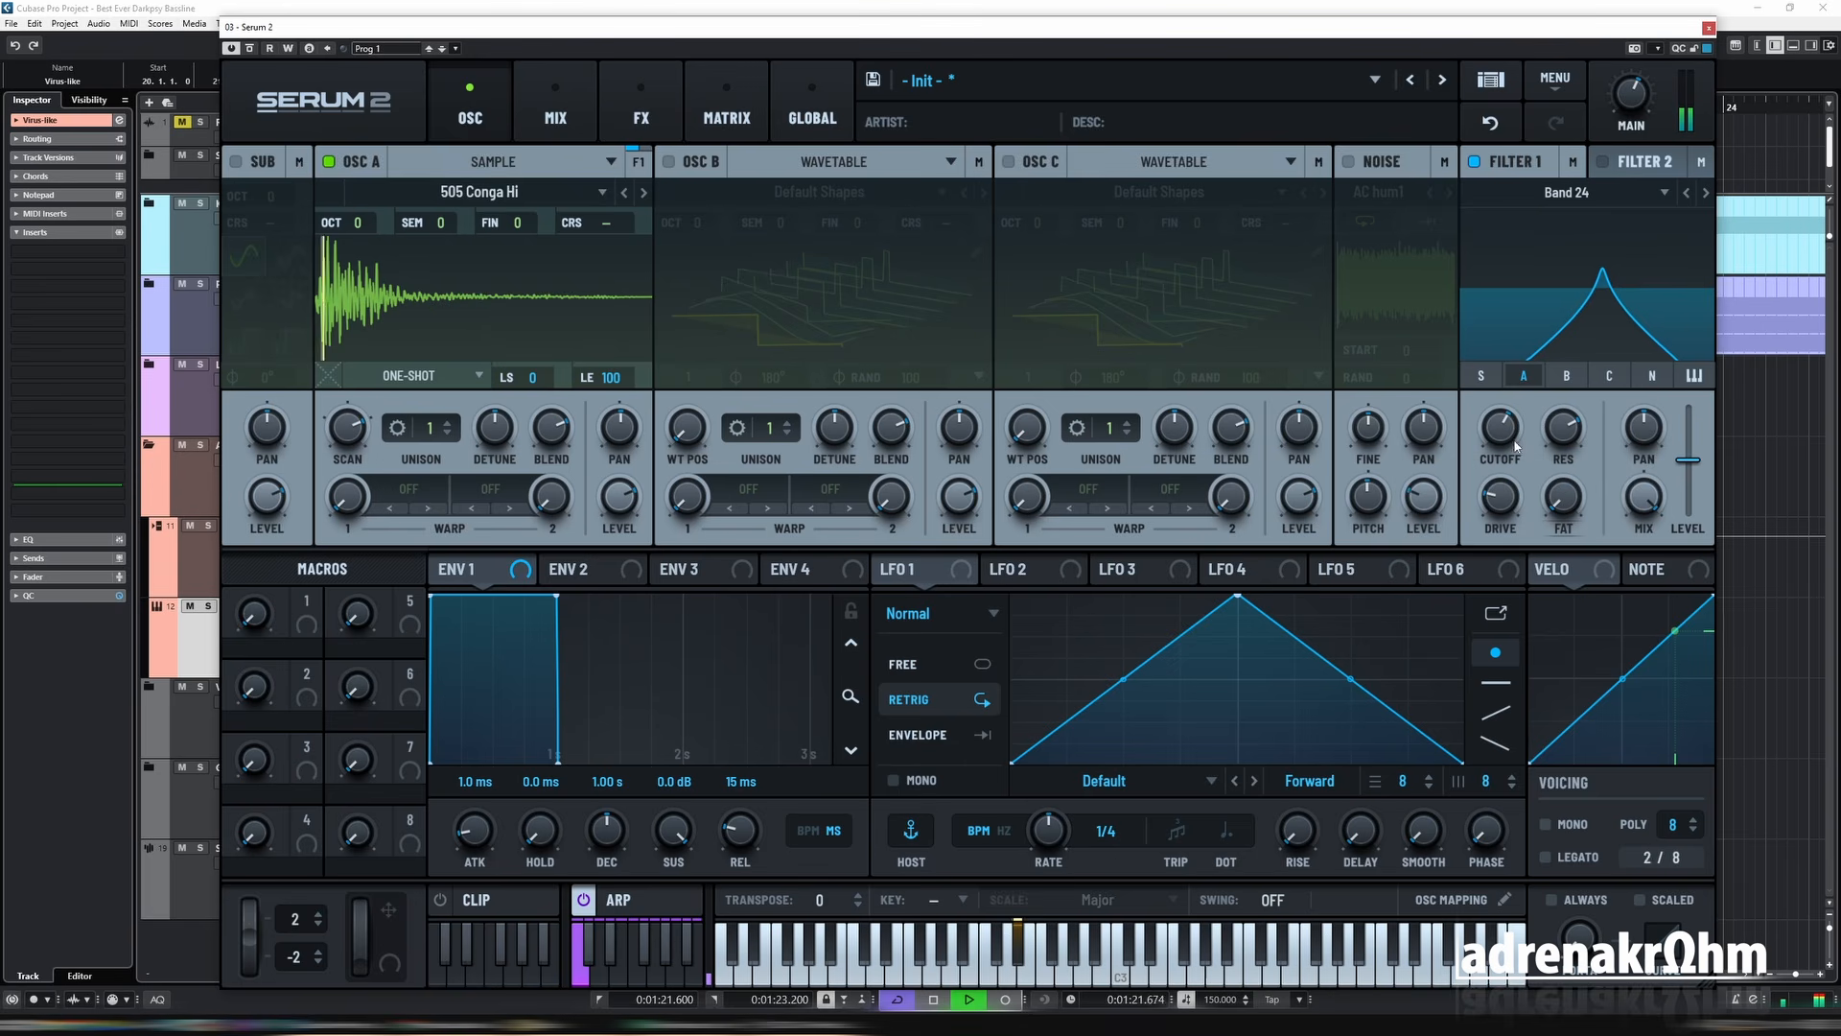
key("space")
Assign NoteOn Rand1 as the modulation source for filter 1's cutoff and start playback to hear it.
right_click(1498, 431)
mouse_move(1589, 461)
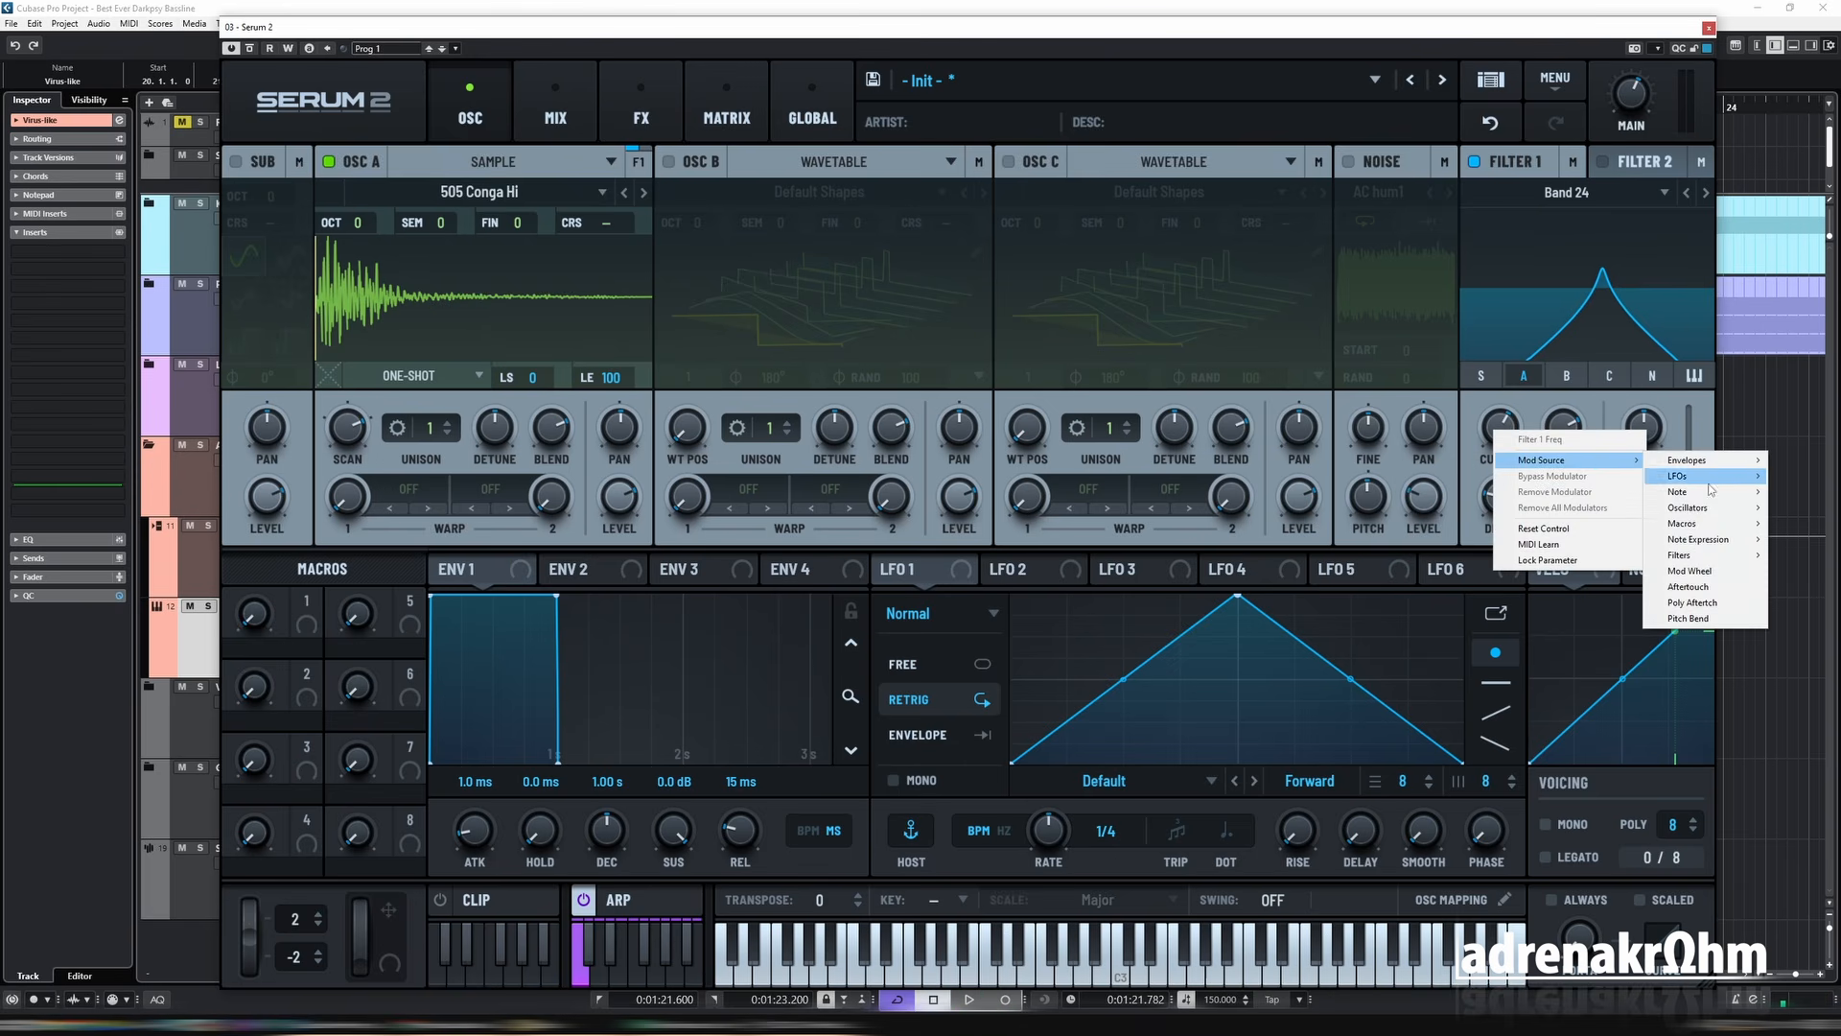
mouse_move(1680, 492)
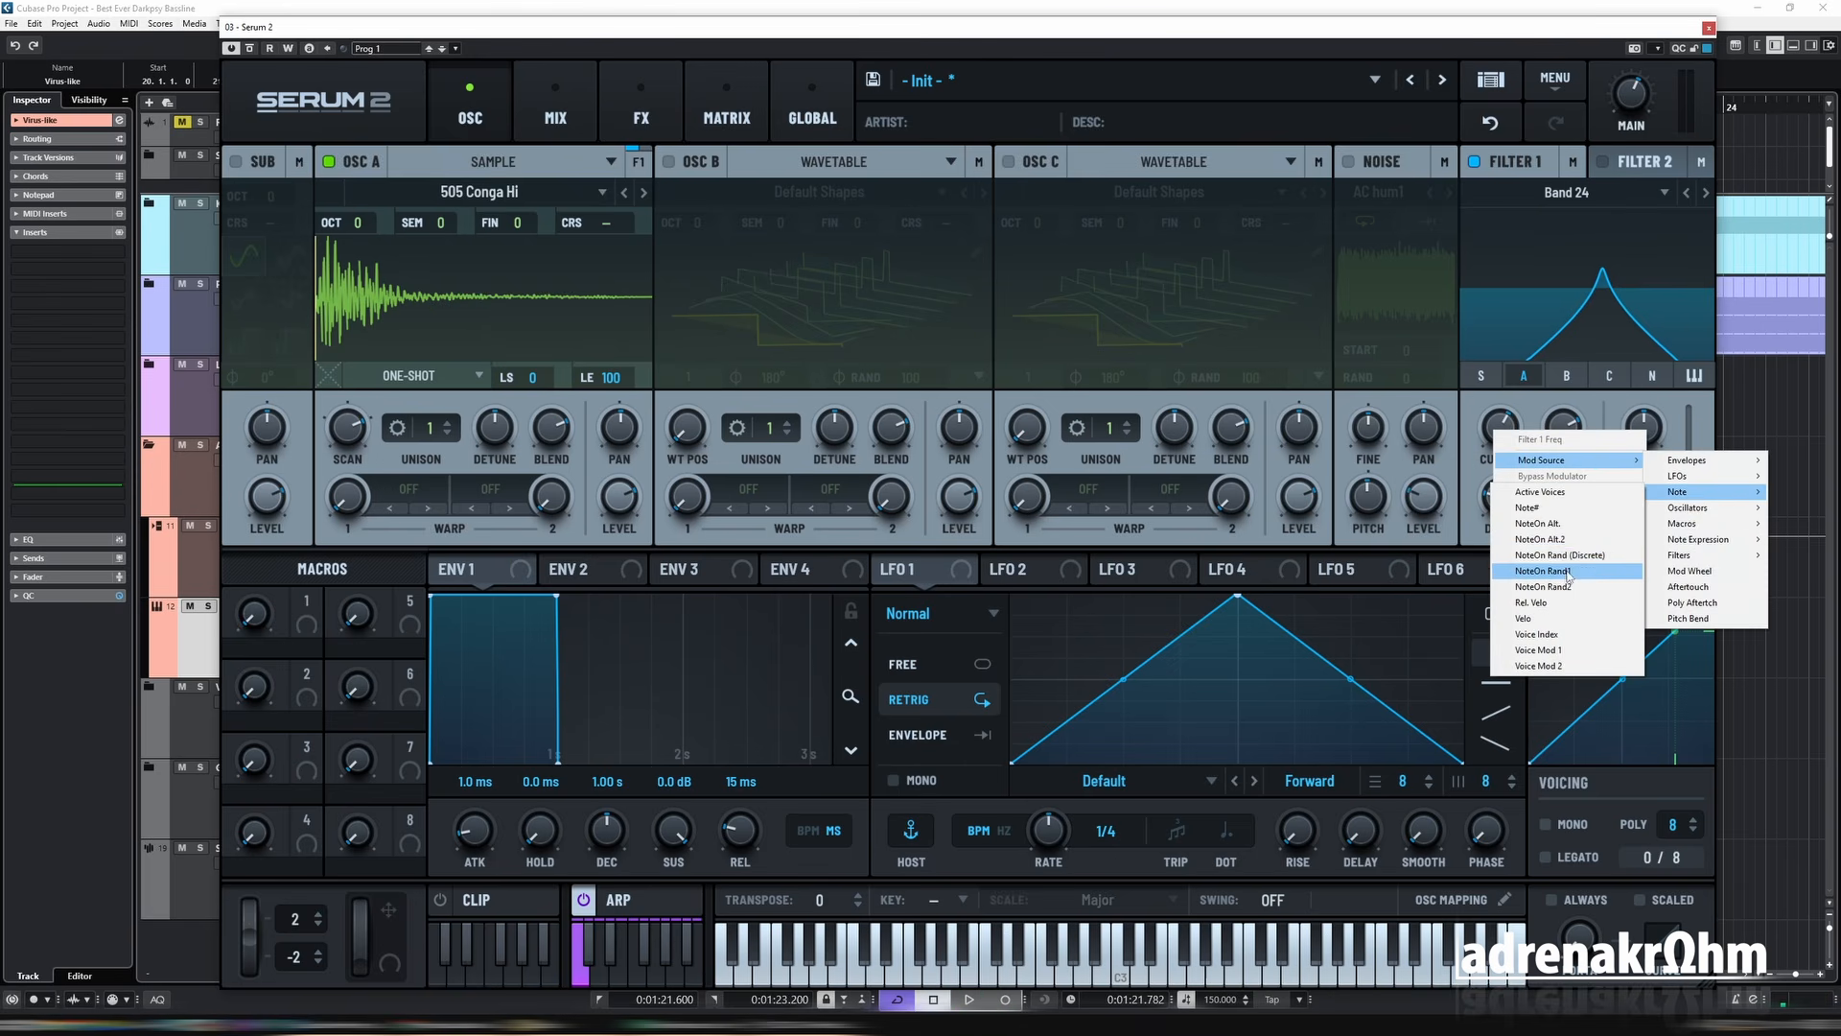
left_click(1571, 570)
key("space")
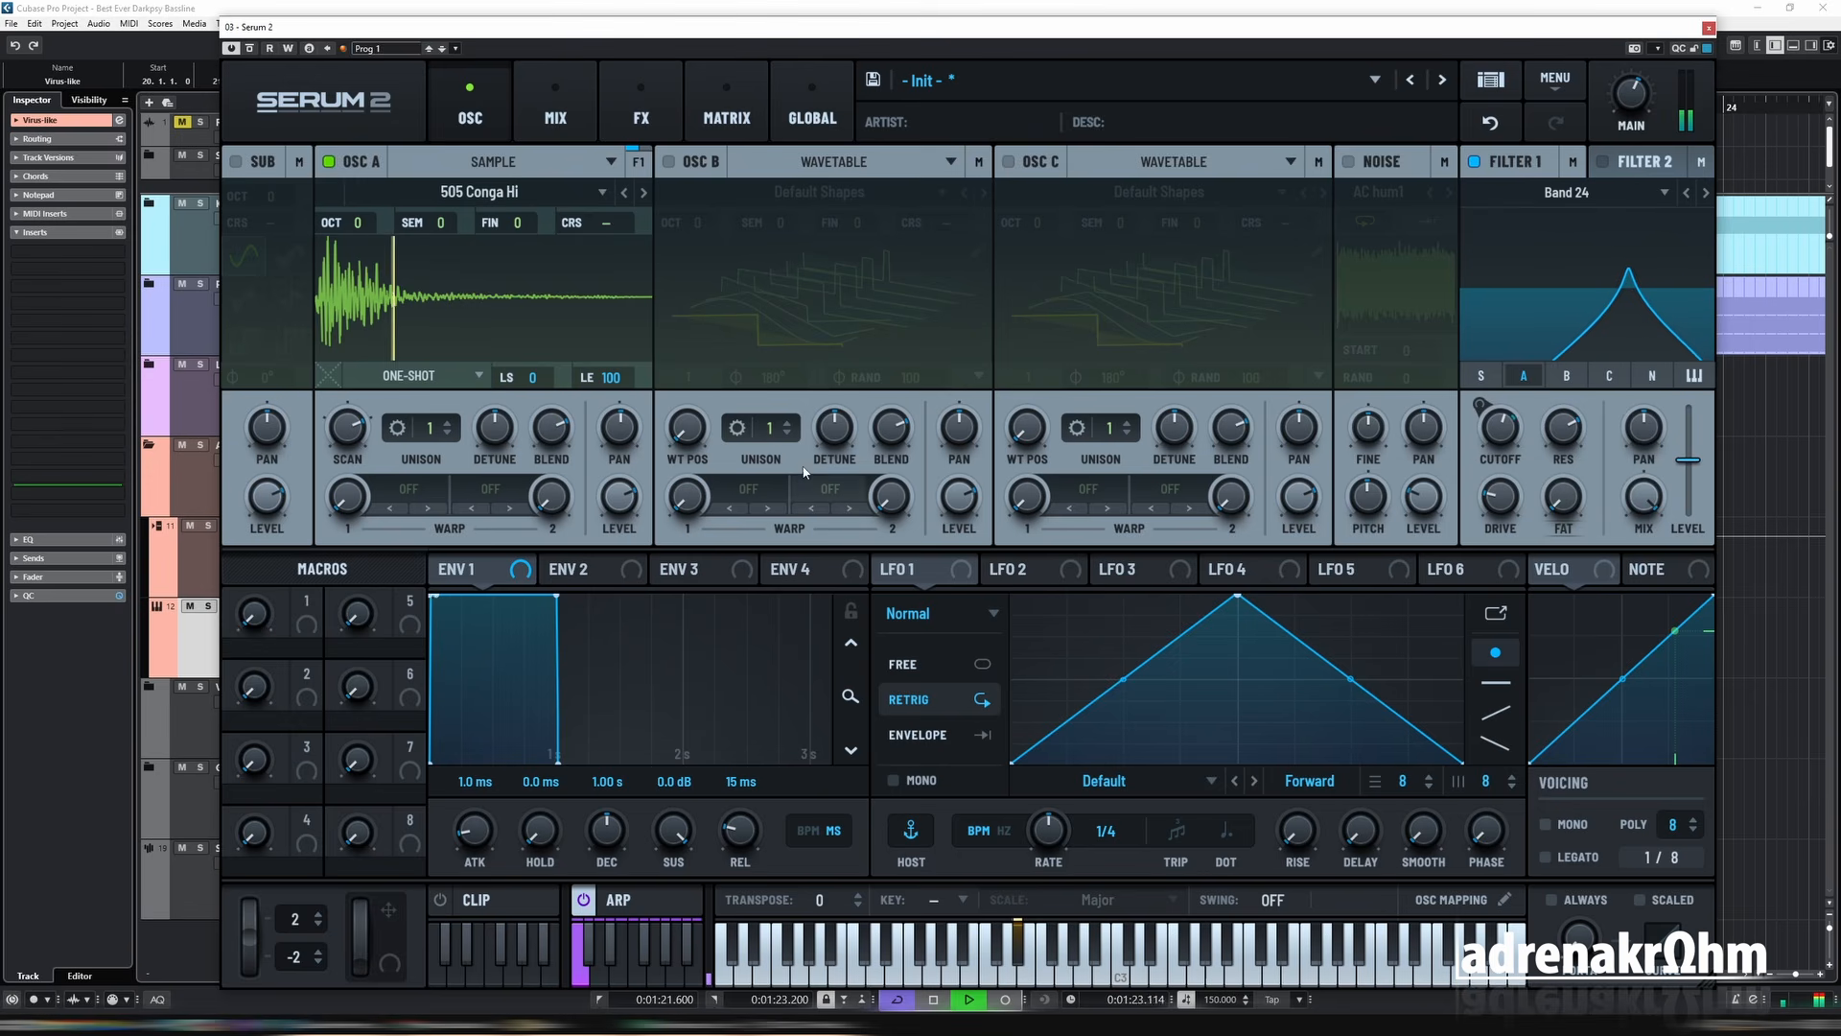
Set the NoteOn Rand1 modulation amount on Filter 1 Freq to about 29% in the matrix and stop playback.
left_click(726, 110)
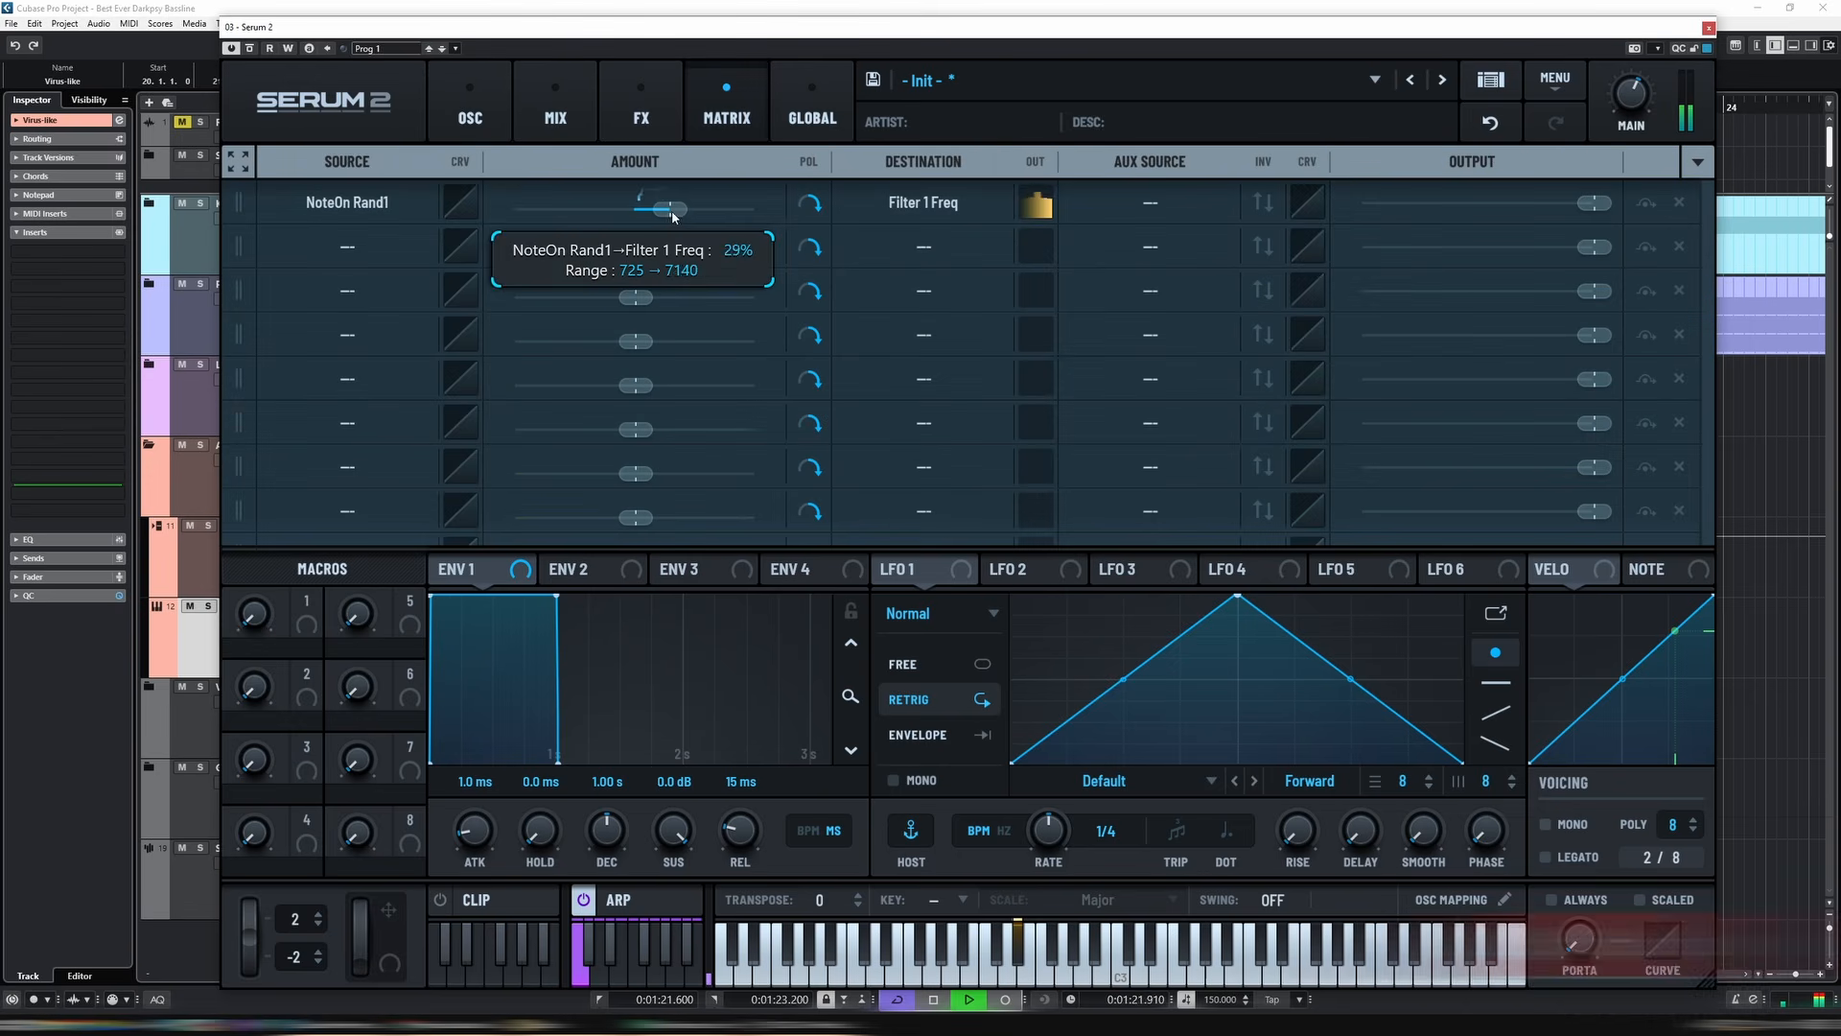
left_click(470, 113)
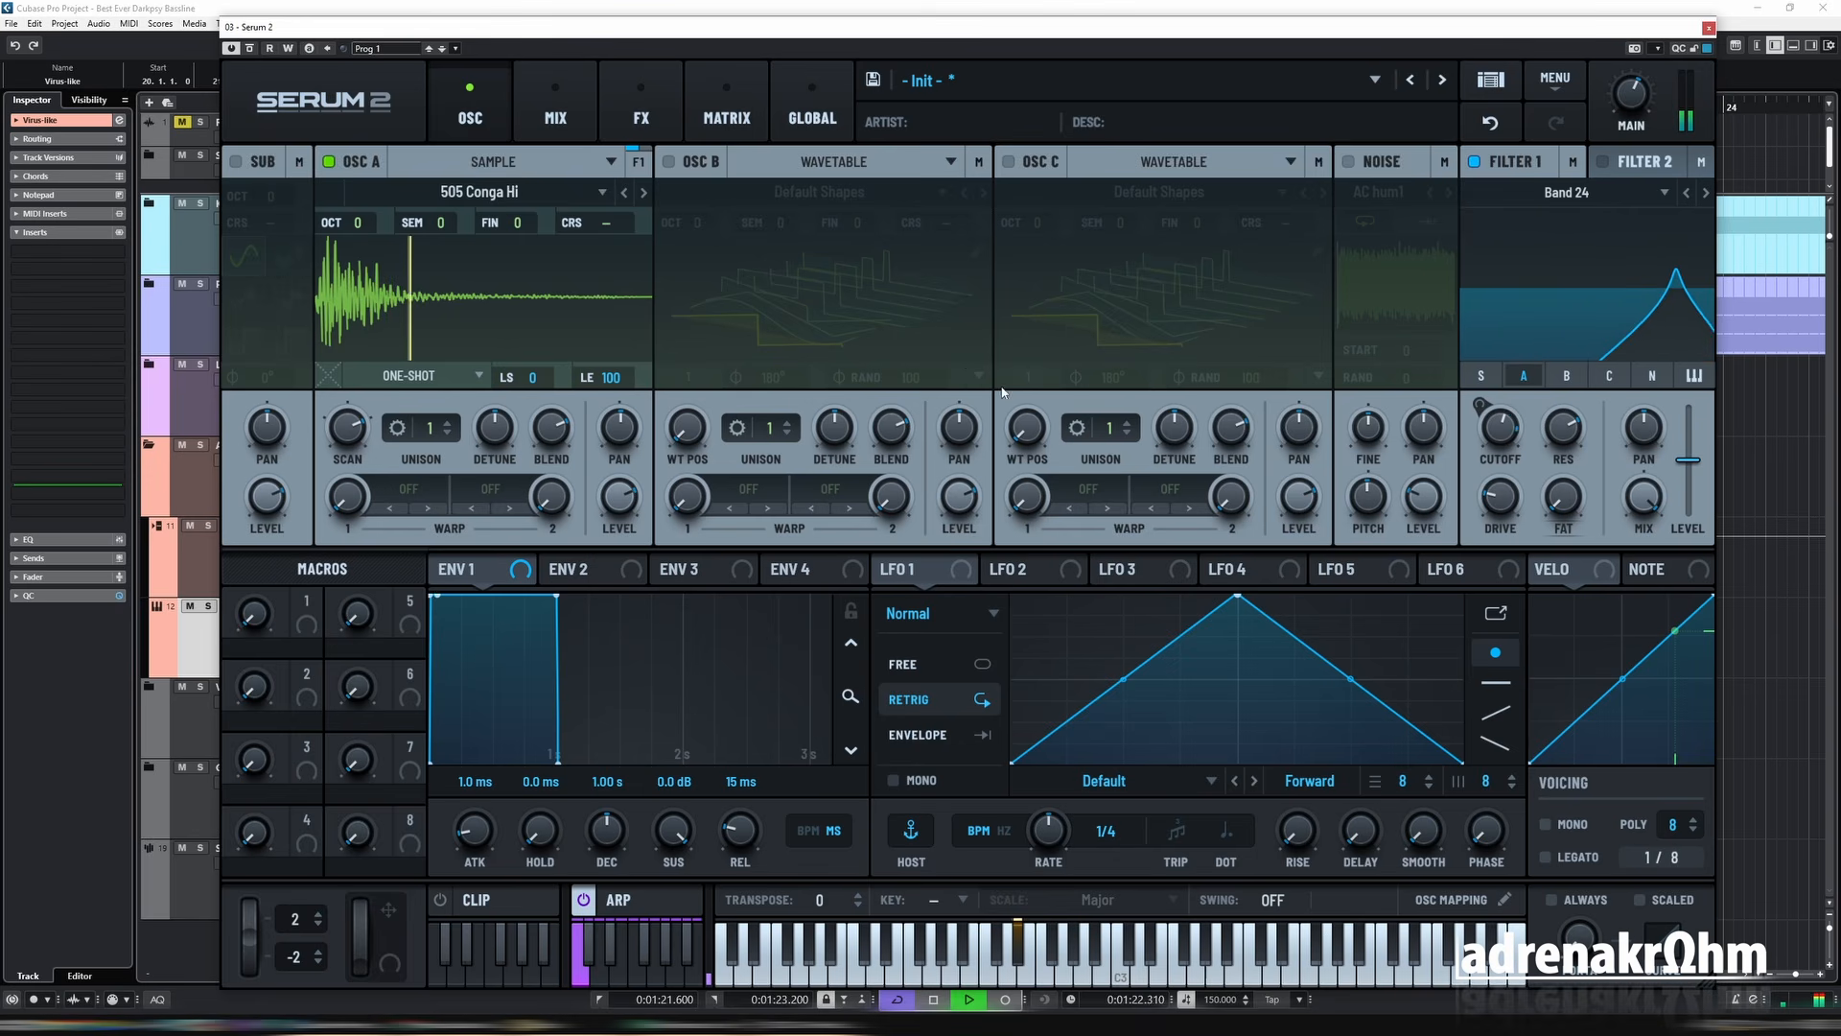
key("space")
Assign NoteOn Rand2 as the modulation source for filter 1's resonance and listen to the randomized pattern.
right_click(1565, 426)
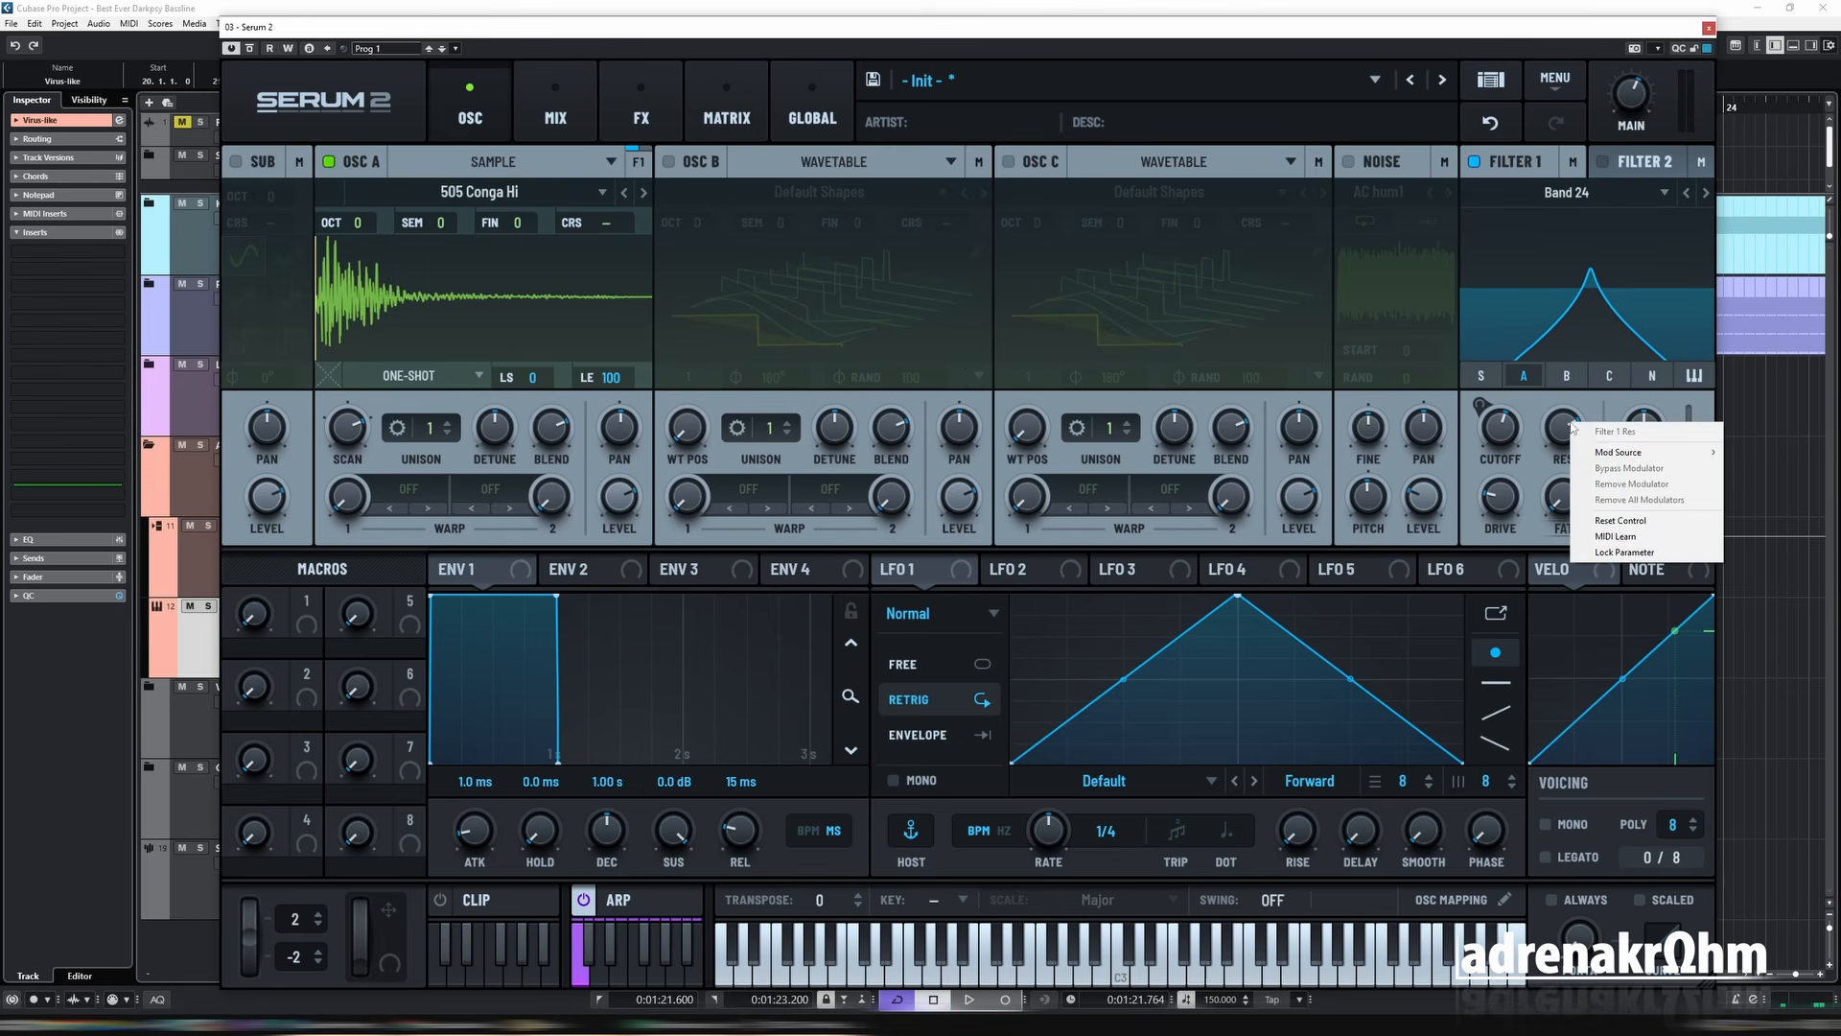
mouse_move(1630, 451)
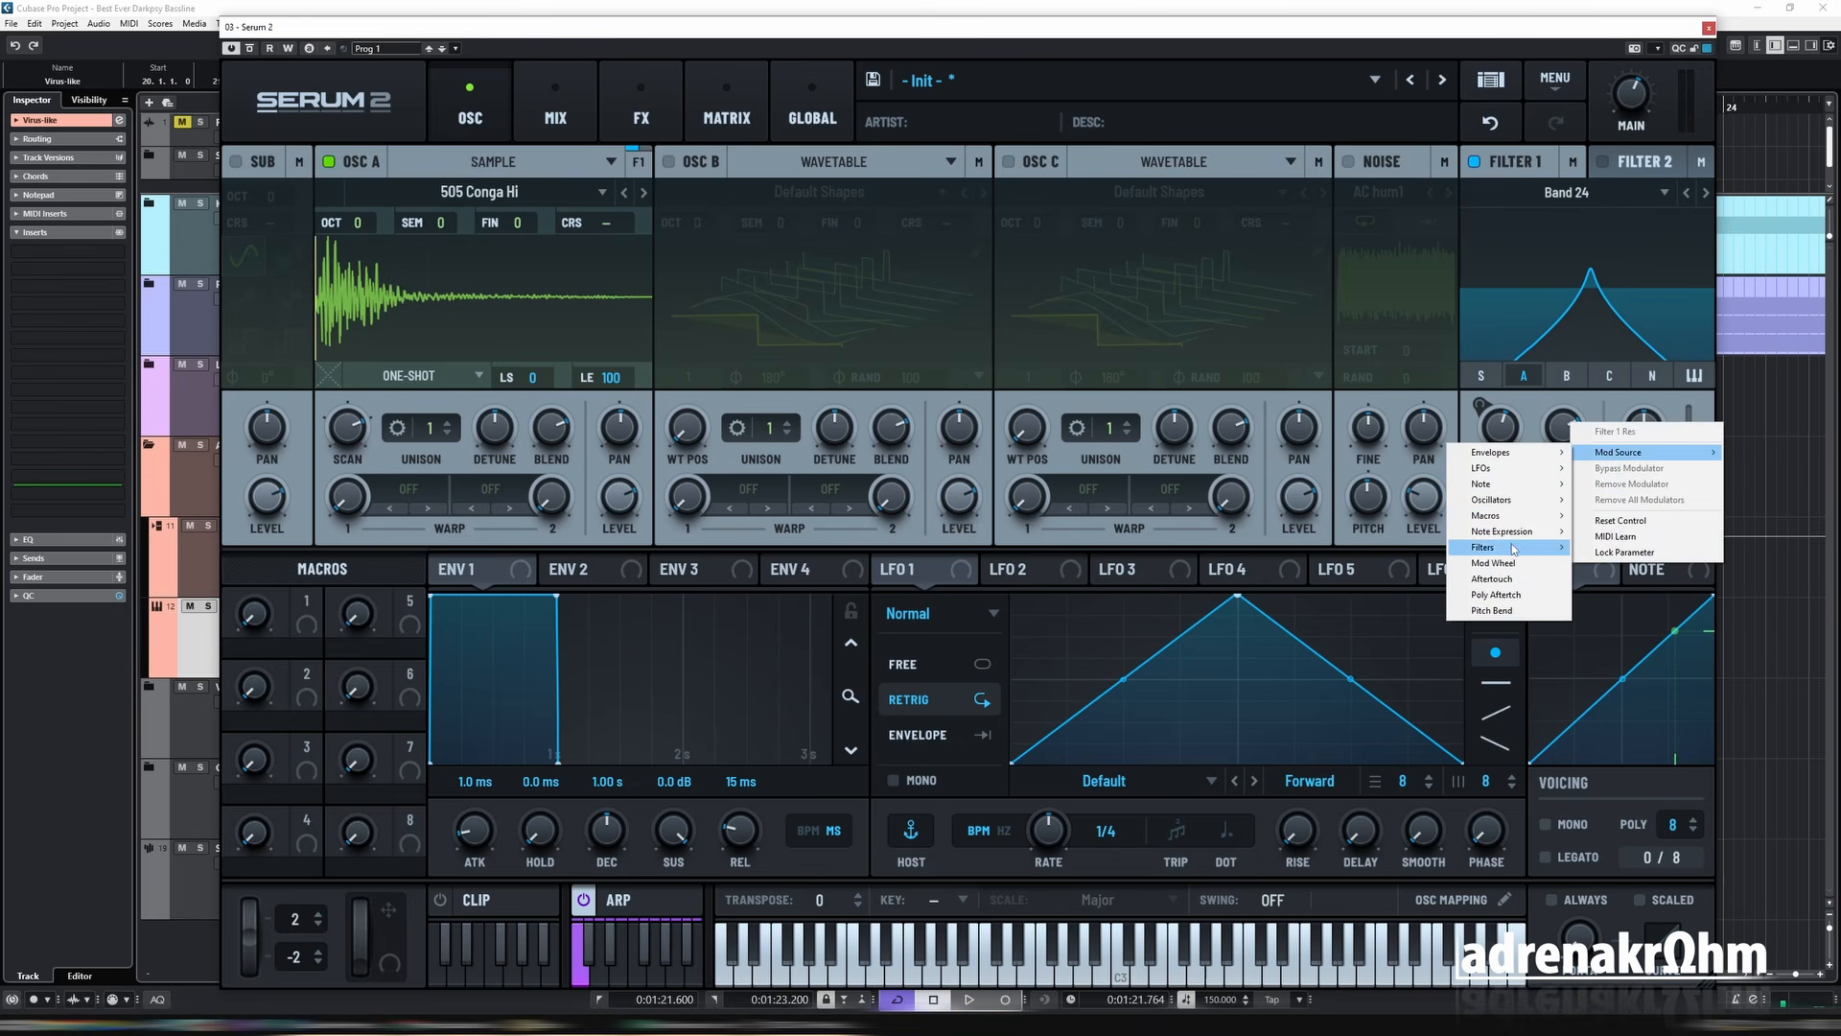
mouse_move(1520, 486)
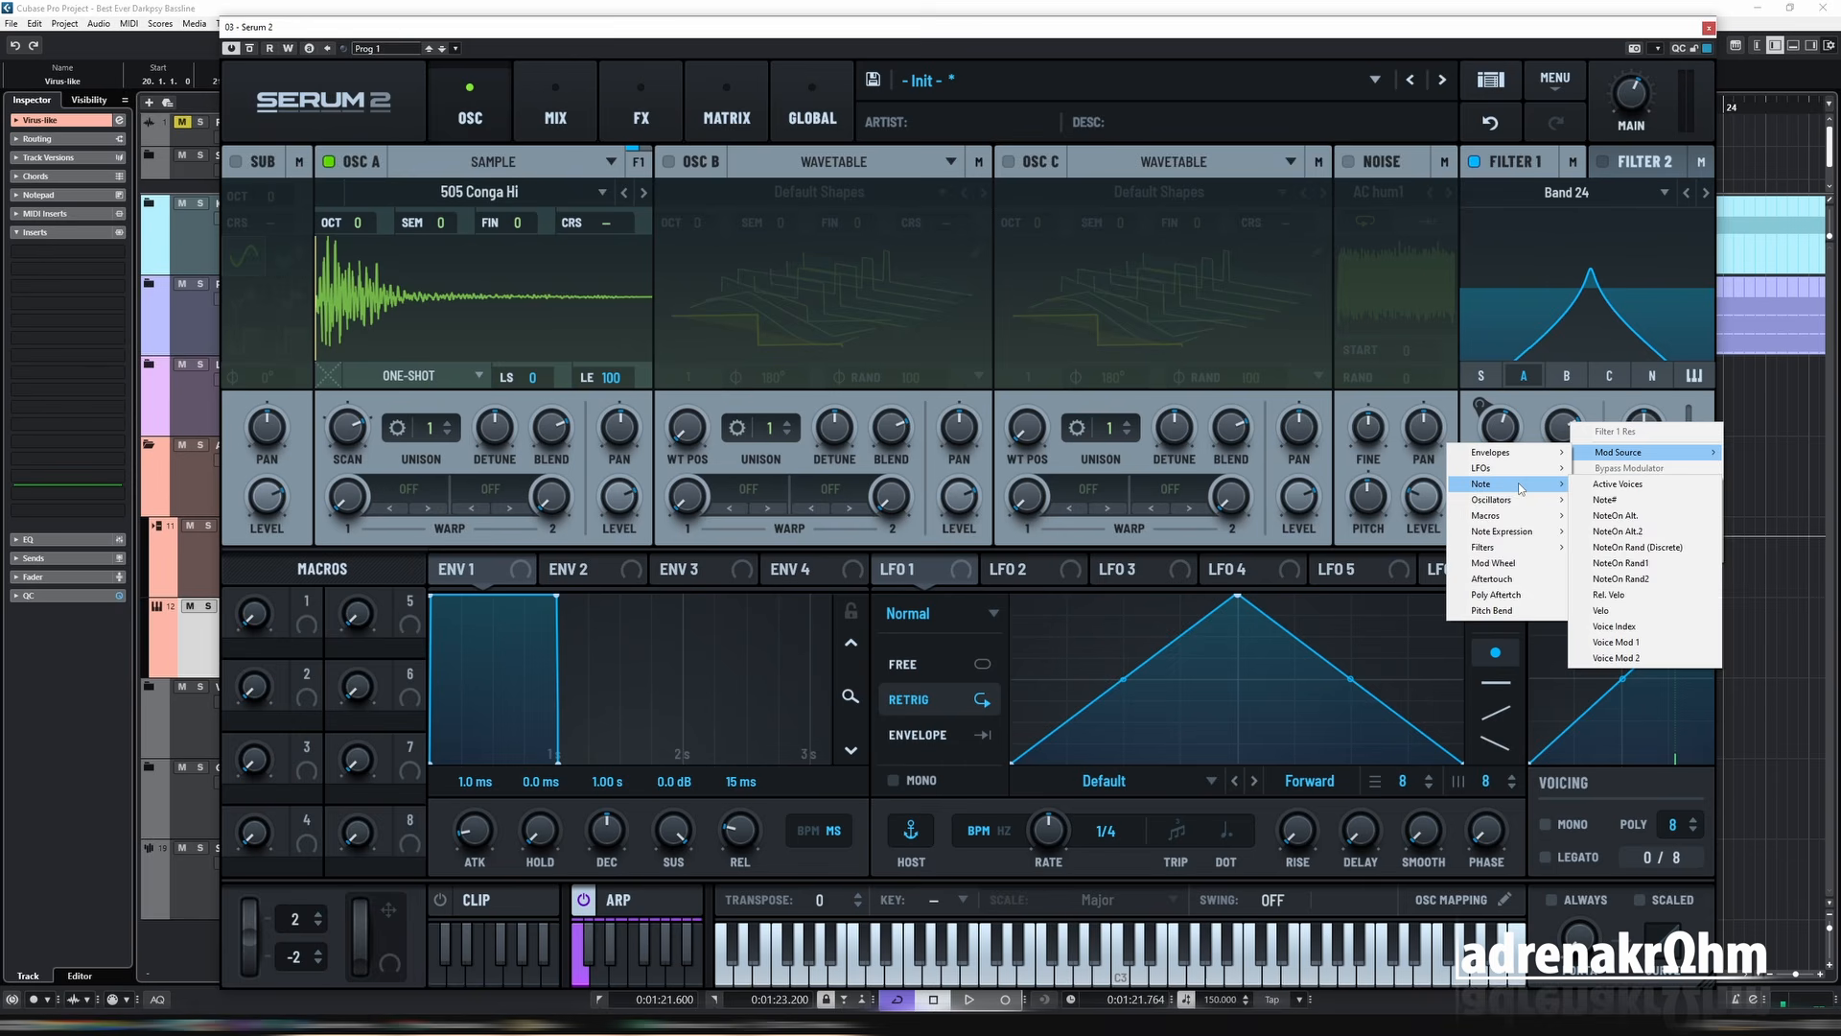
left_click(1621, 578)
key("space")
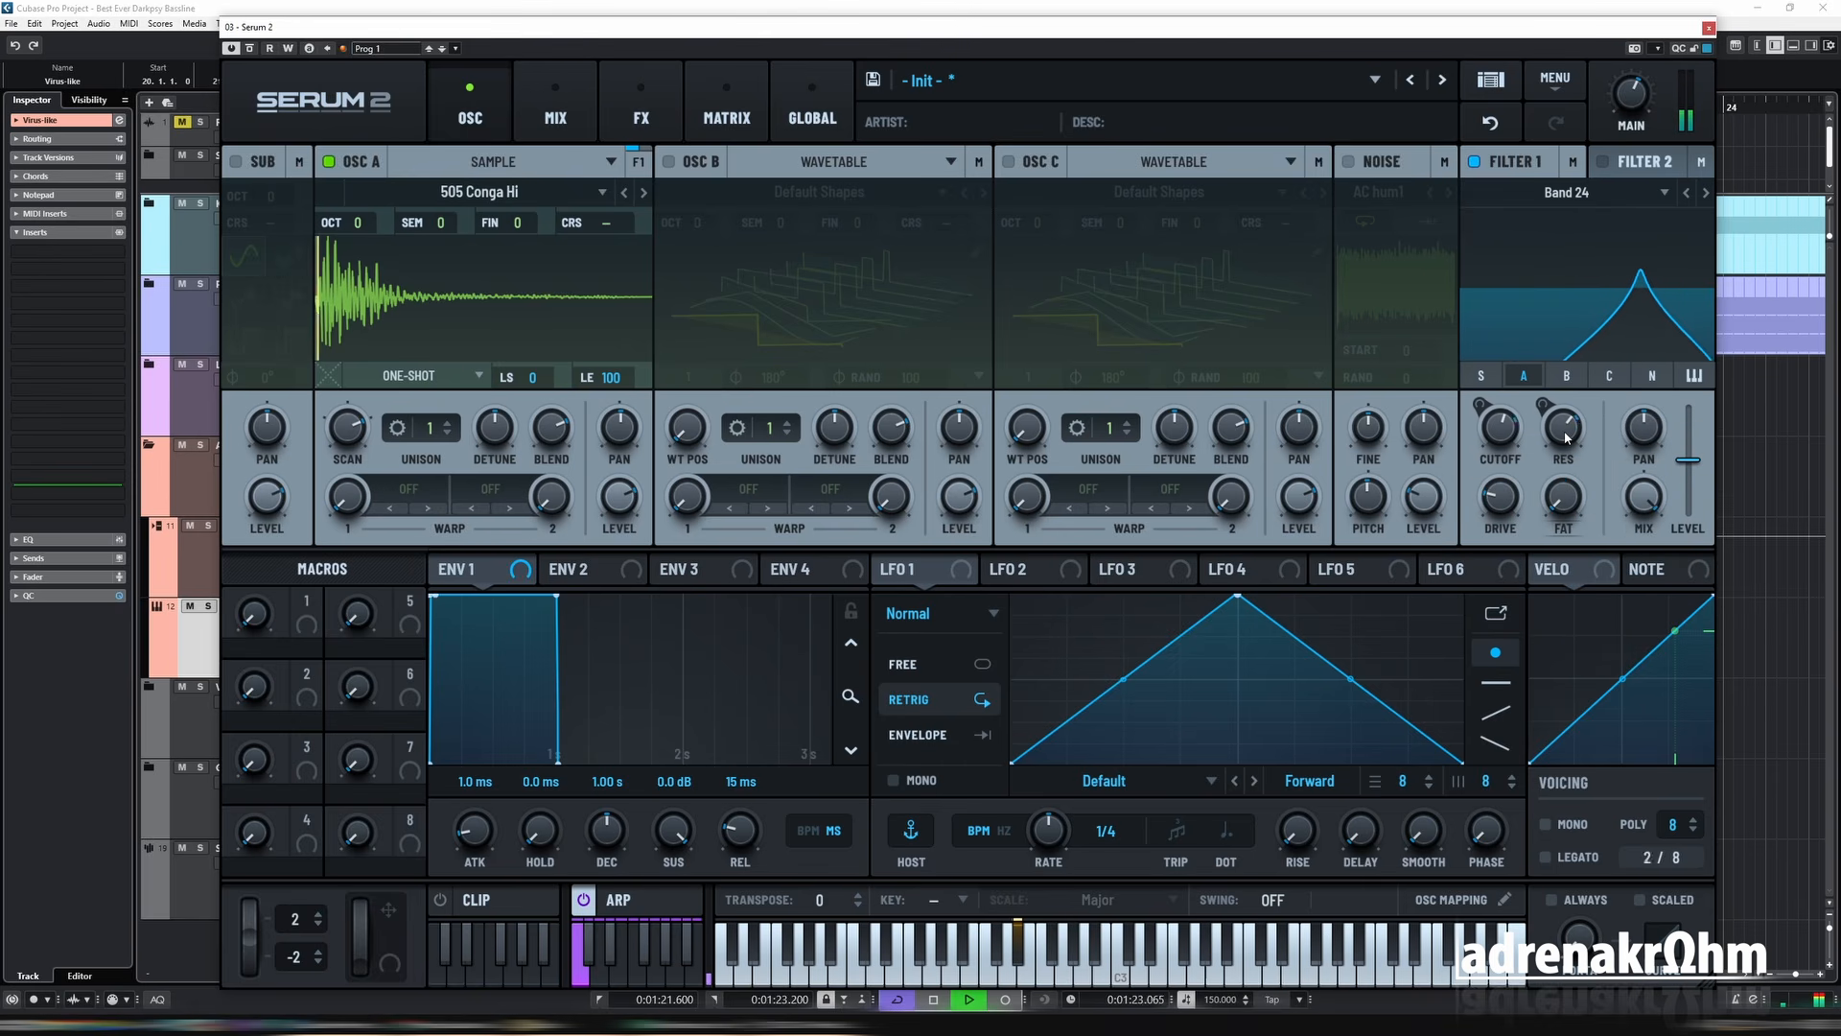
mouse_move(1567, 433)
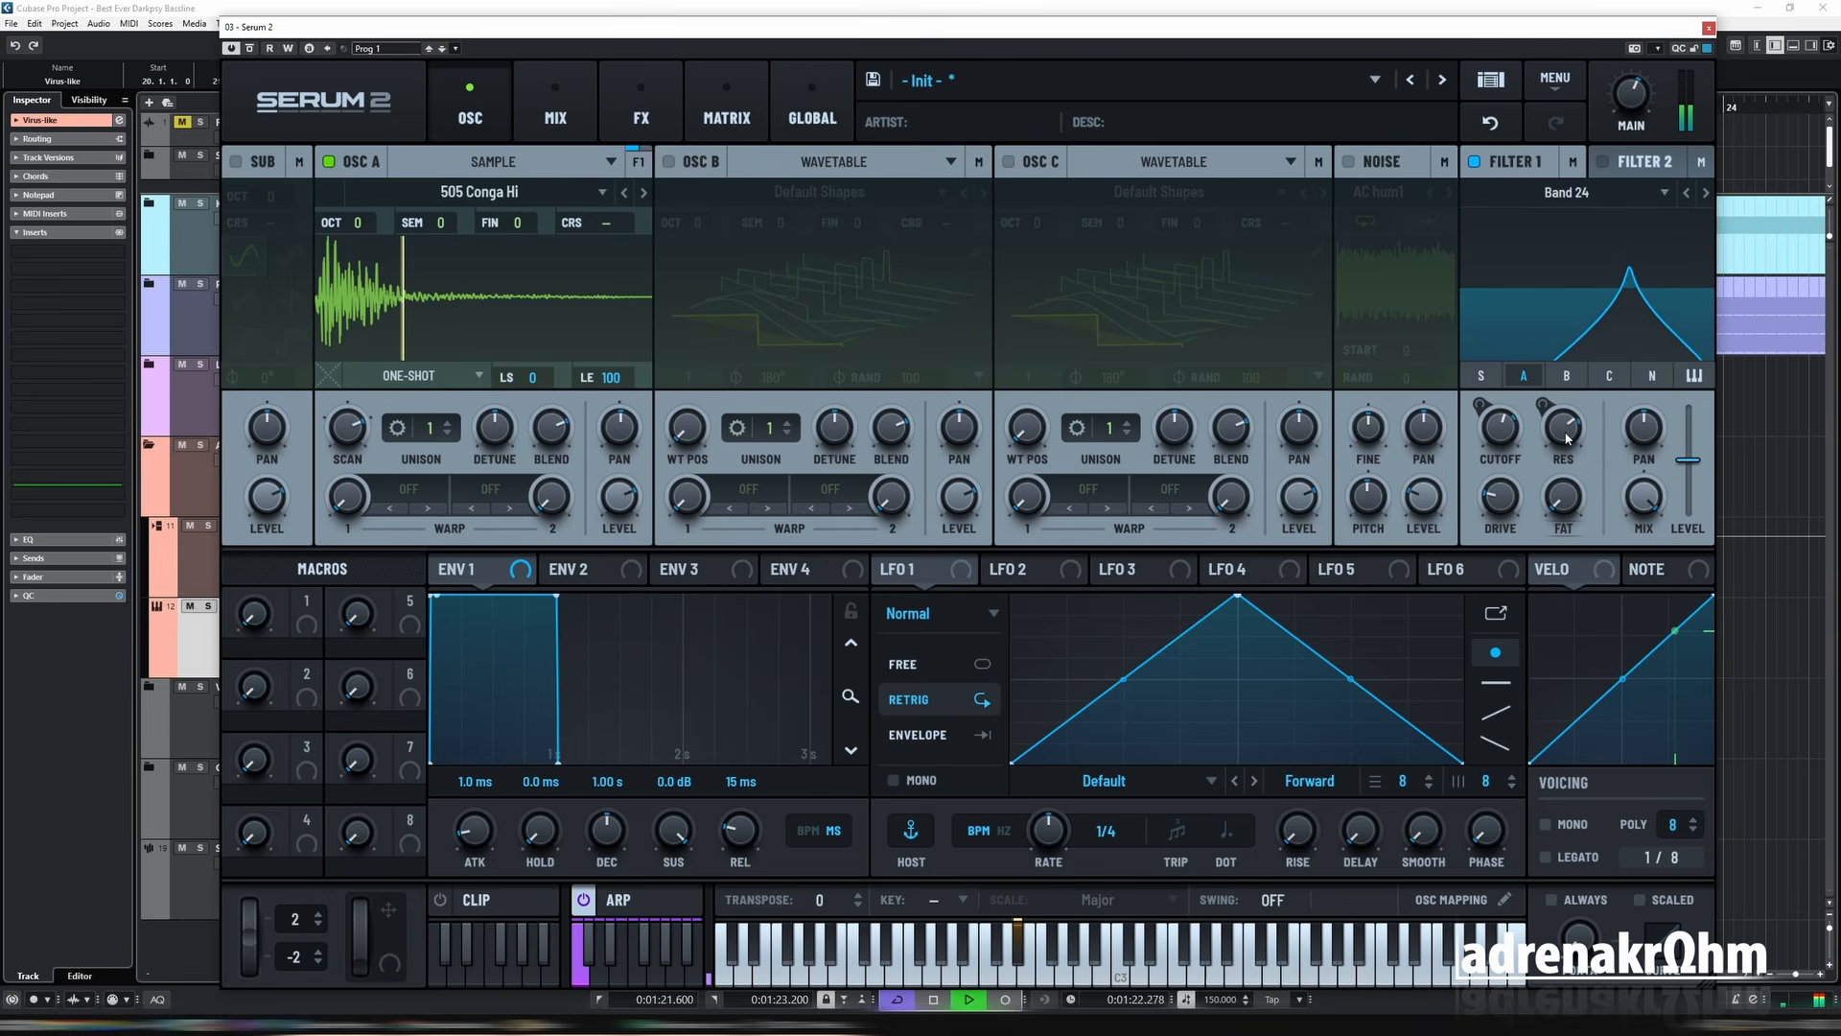
key("space")
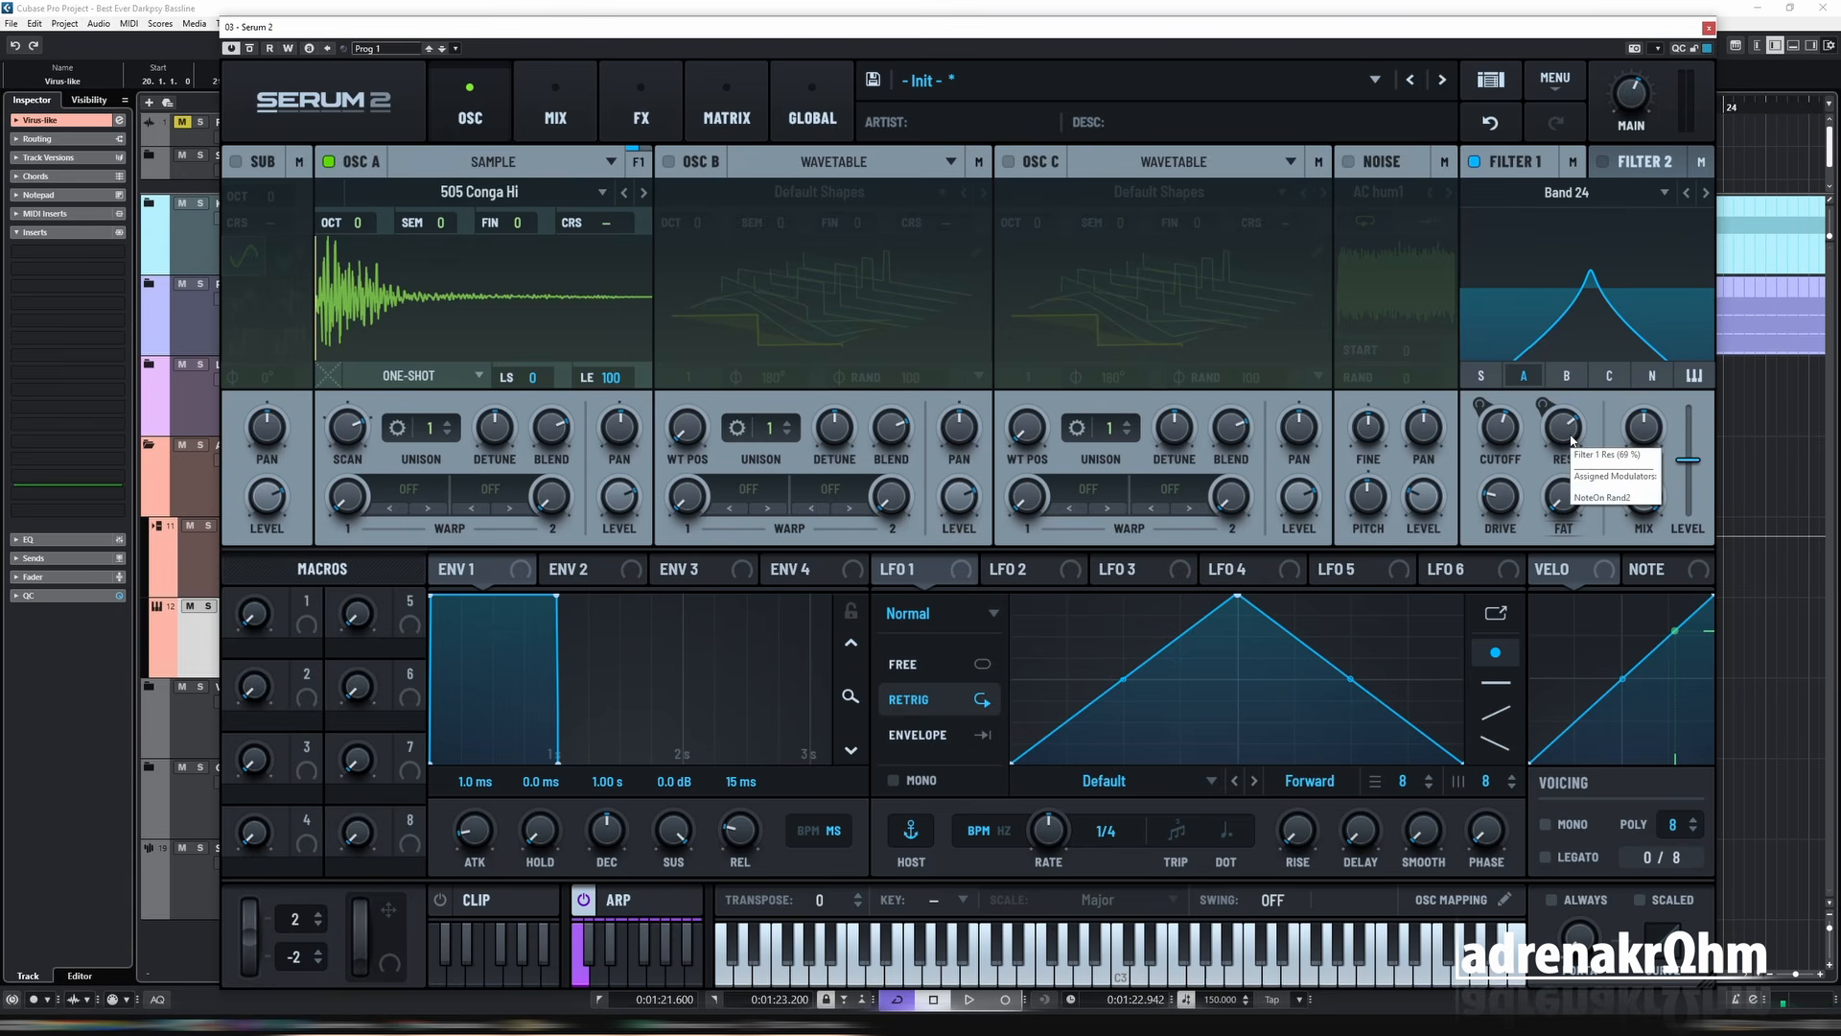
key("space")
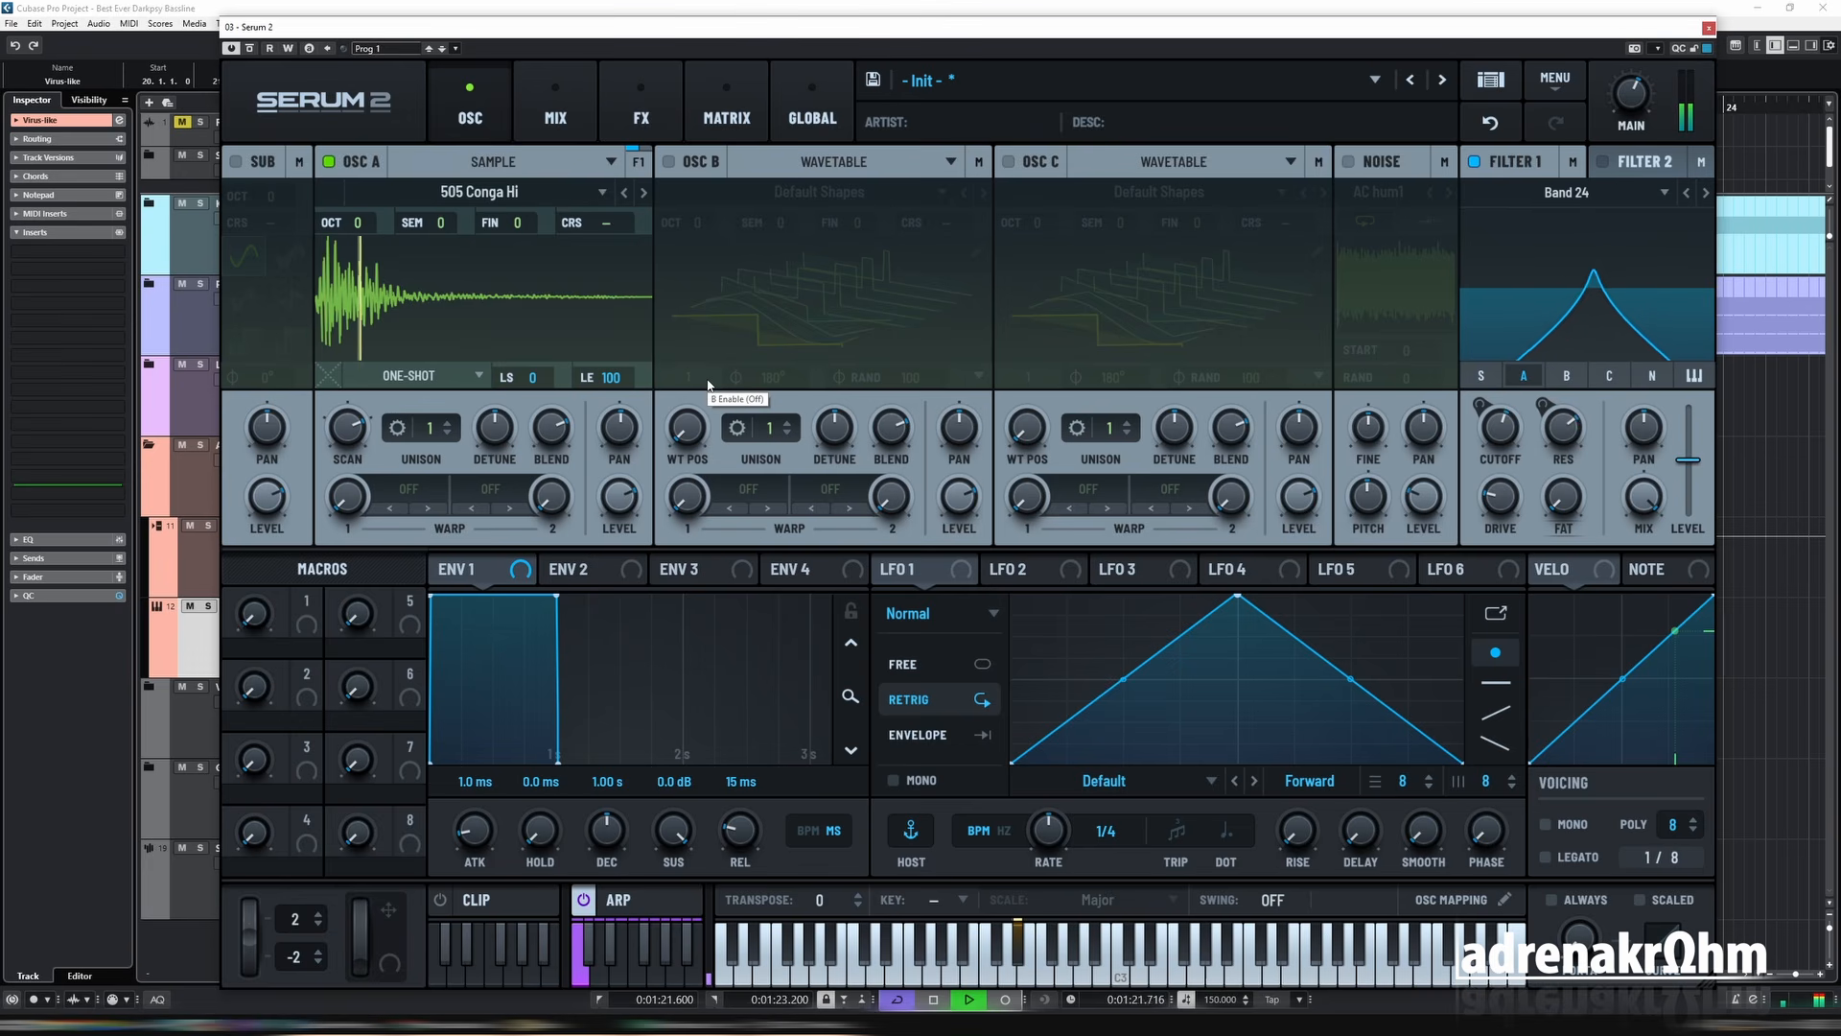
key("space")
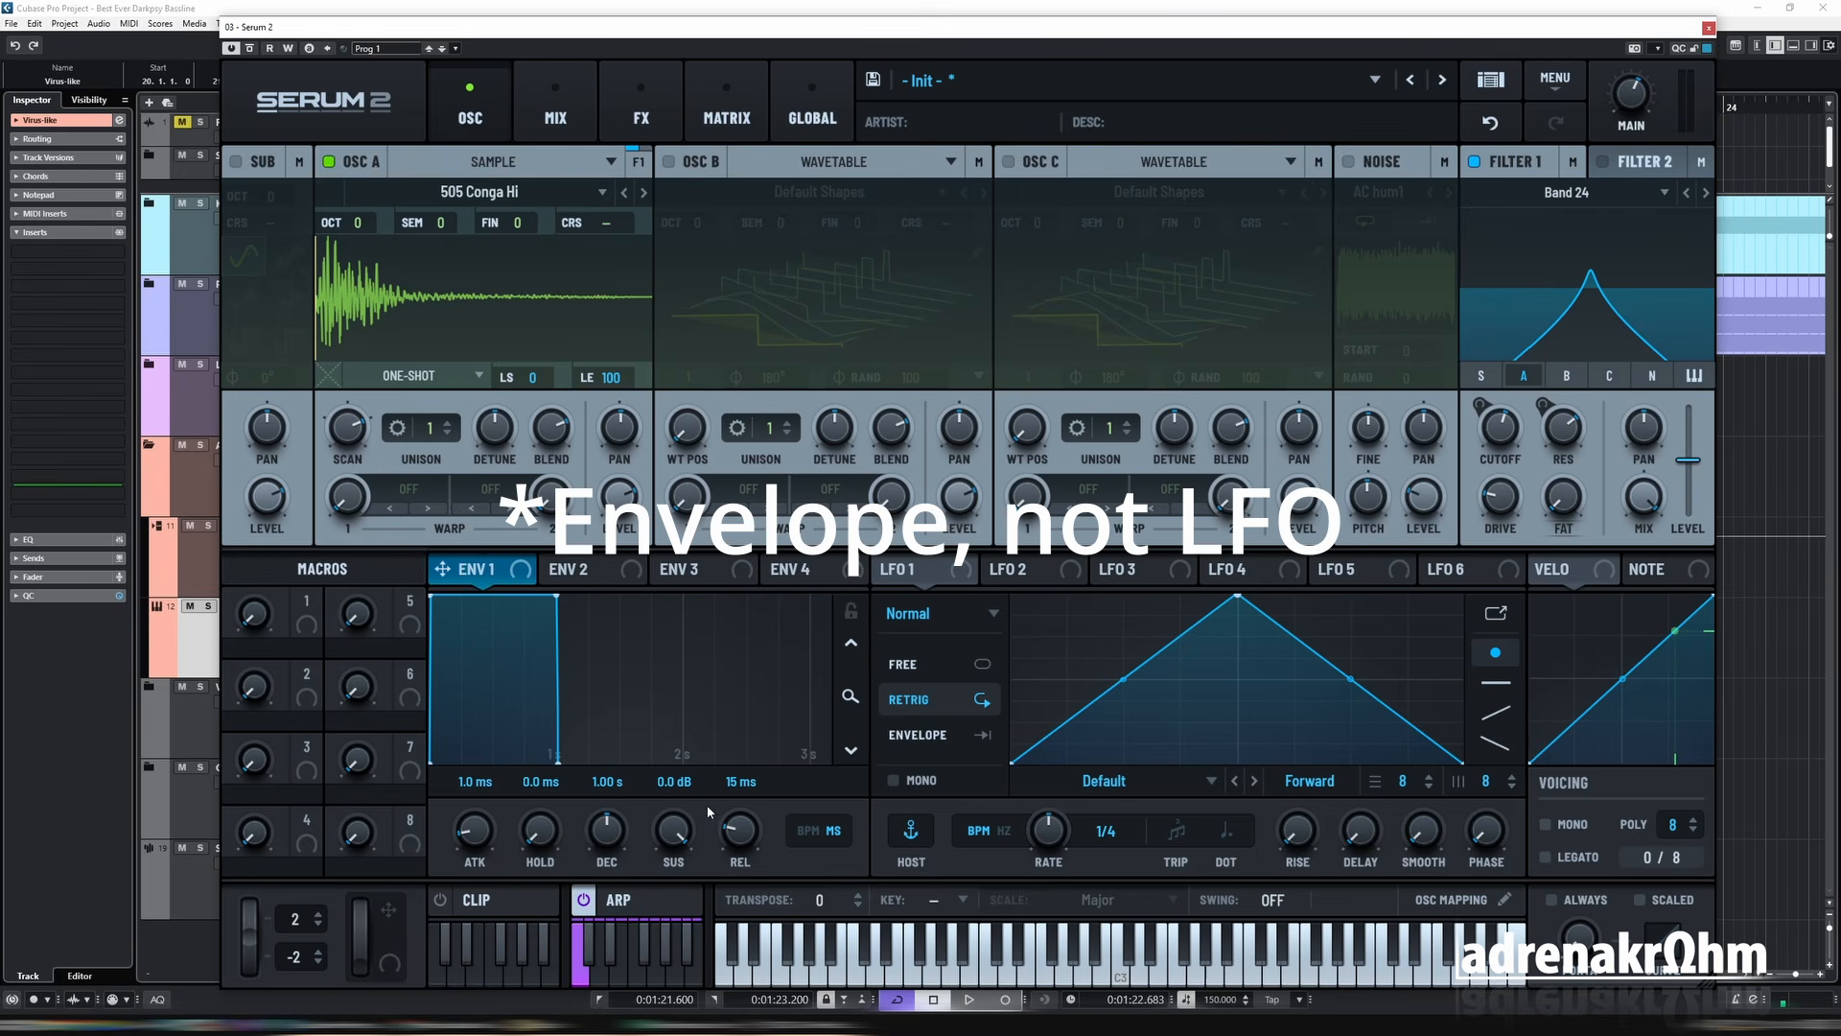
Shape envelope 1 into a short pluck with sustain at -∞ dB and decay at 103 ms while listening.
left_click_drag(673, 830, 679, 975)
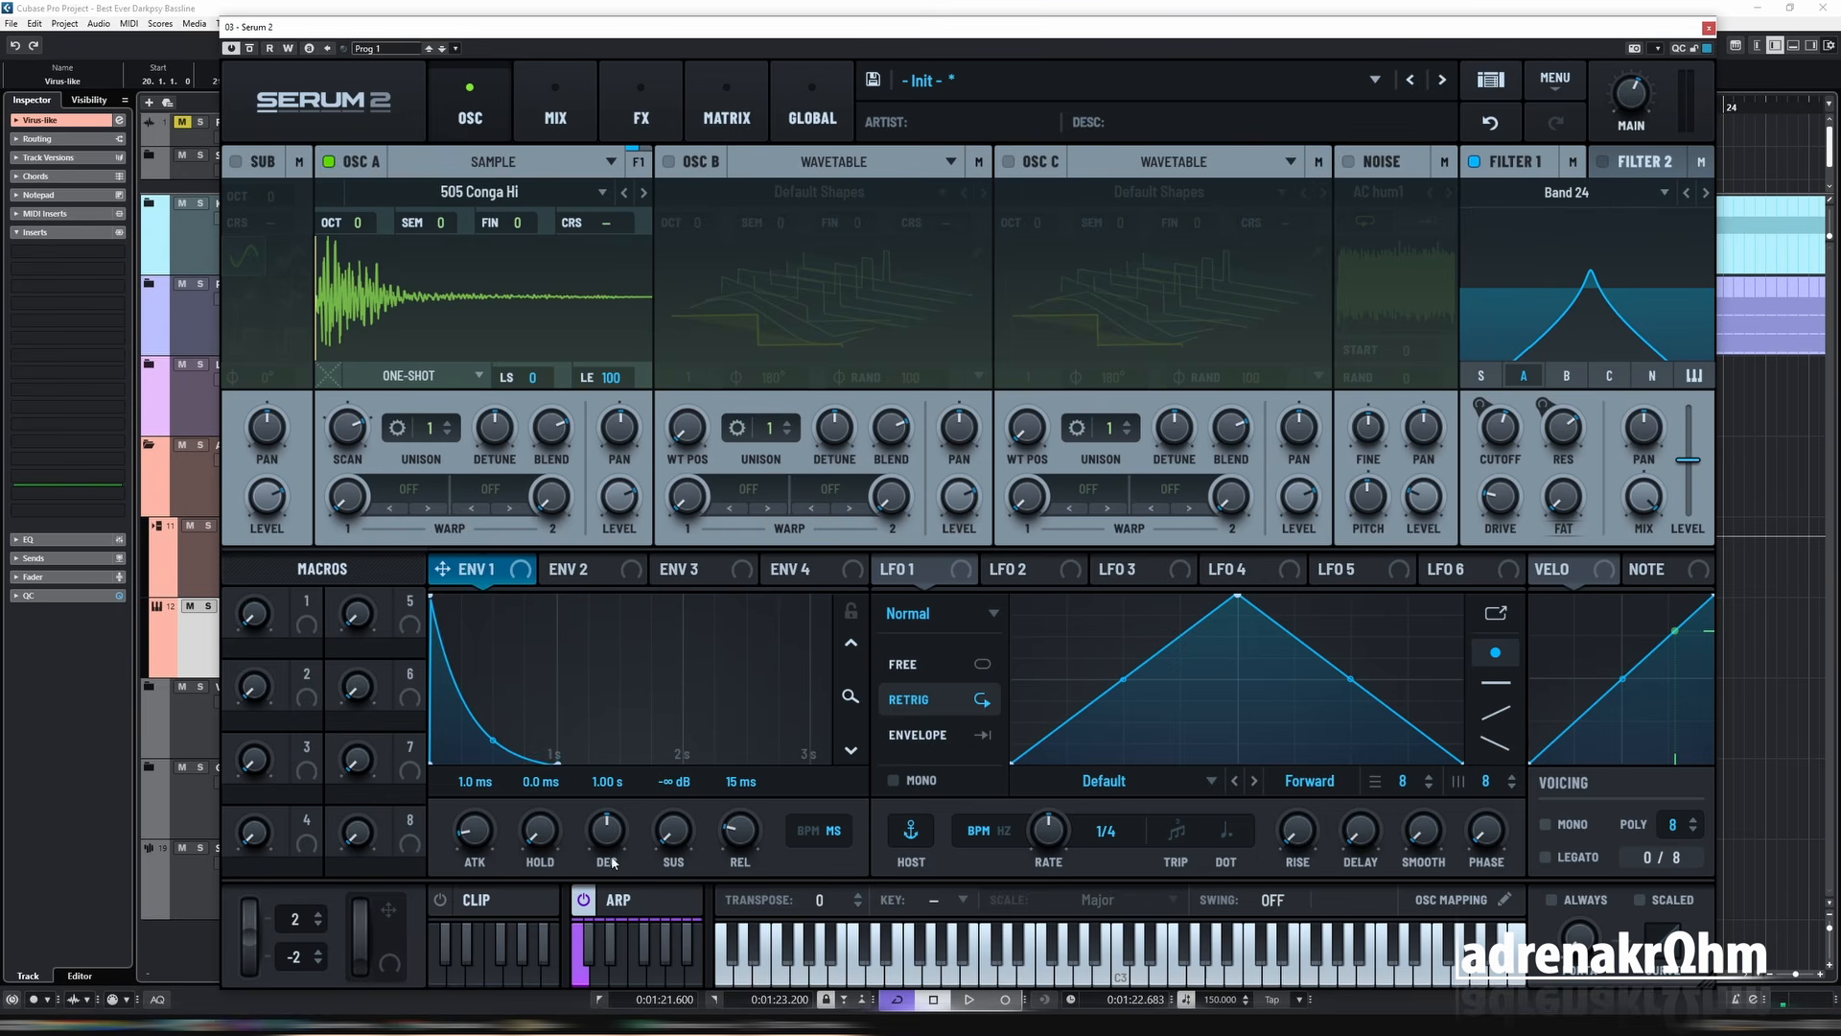
scroll(614, 861, "down", 5)
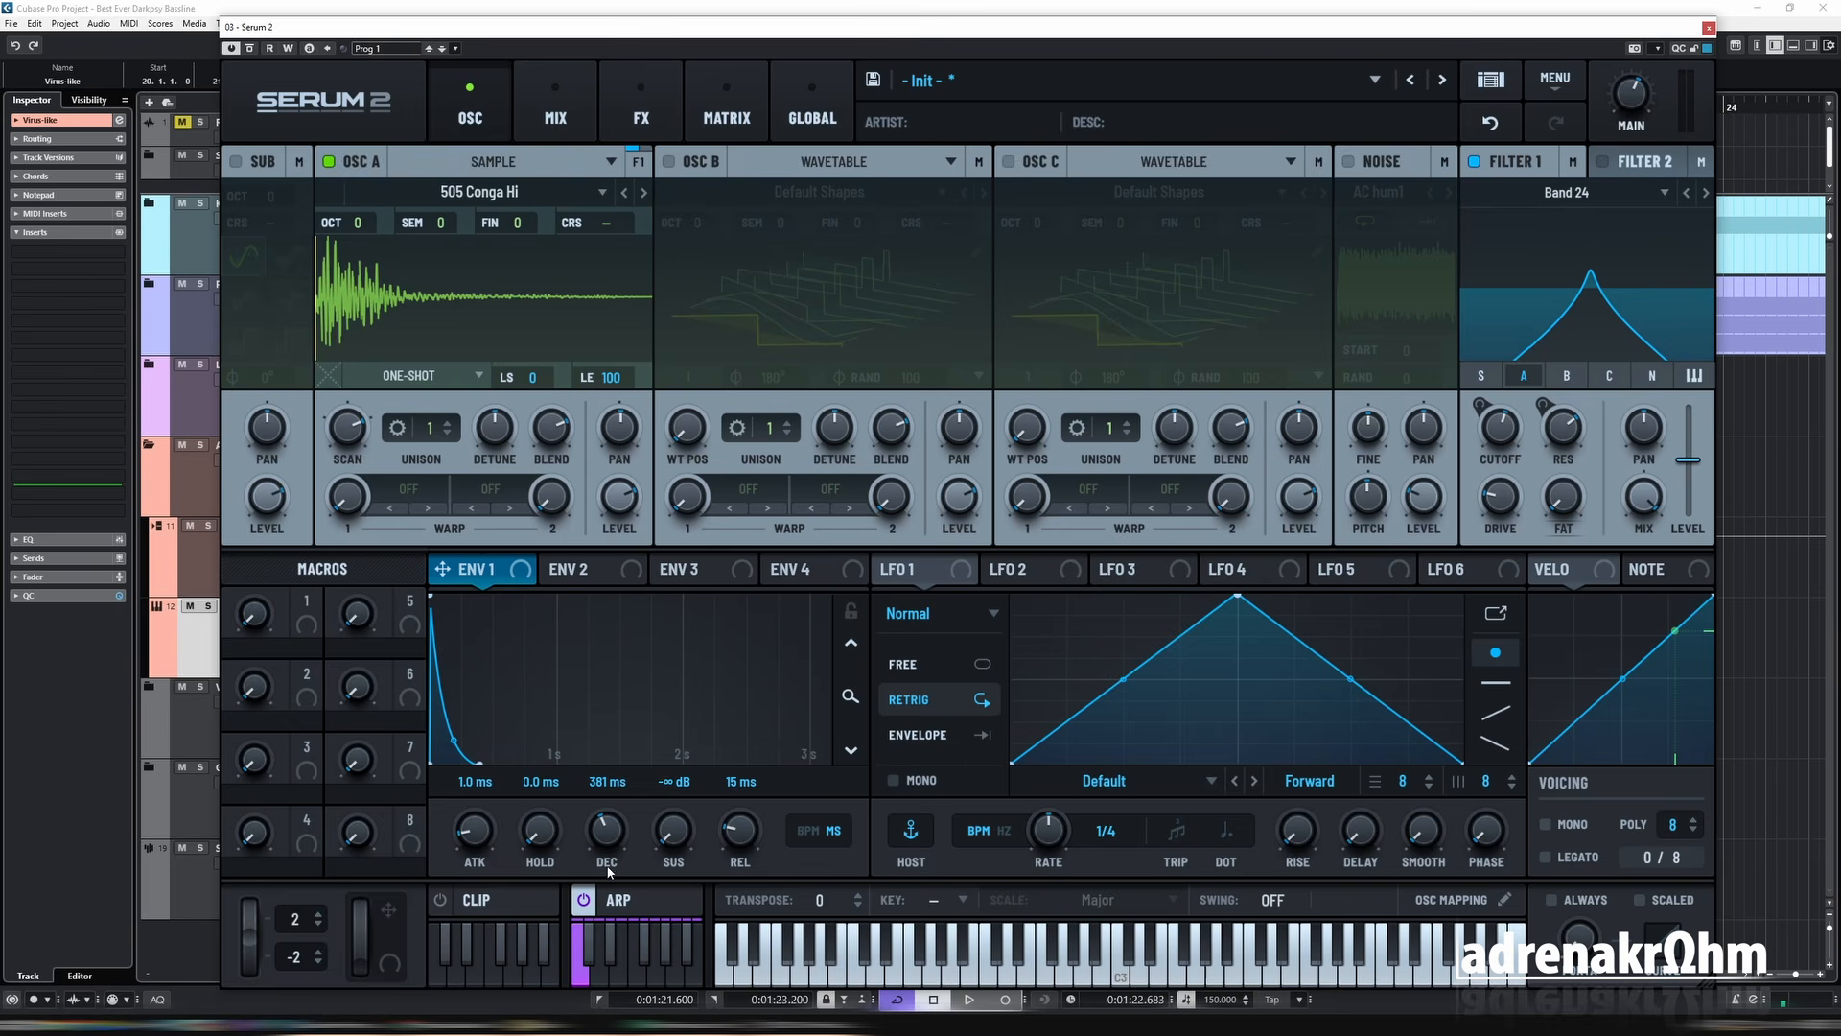
scroll(614, 844, "down", 2)
key("space")
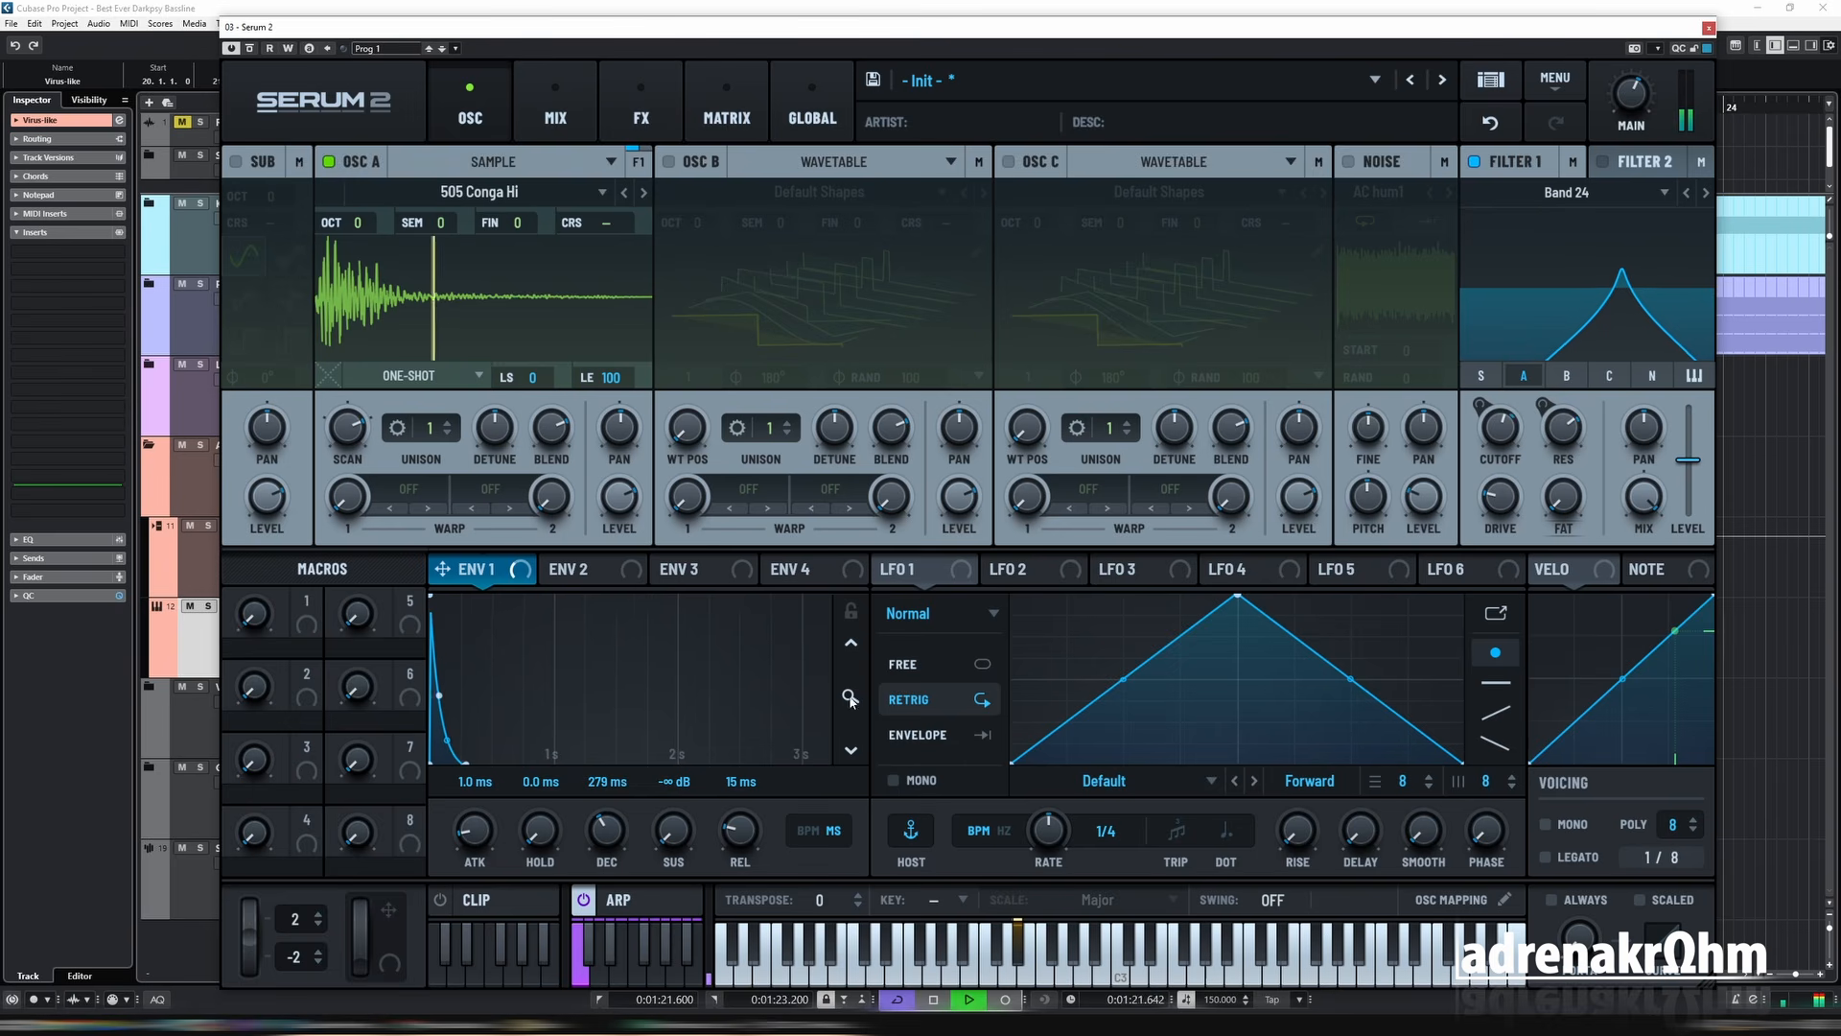
left_click(851, 748)
scroll(604, 839, "down", 4)
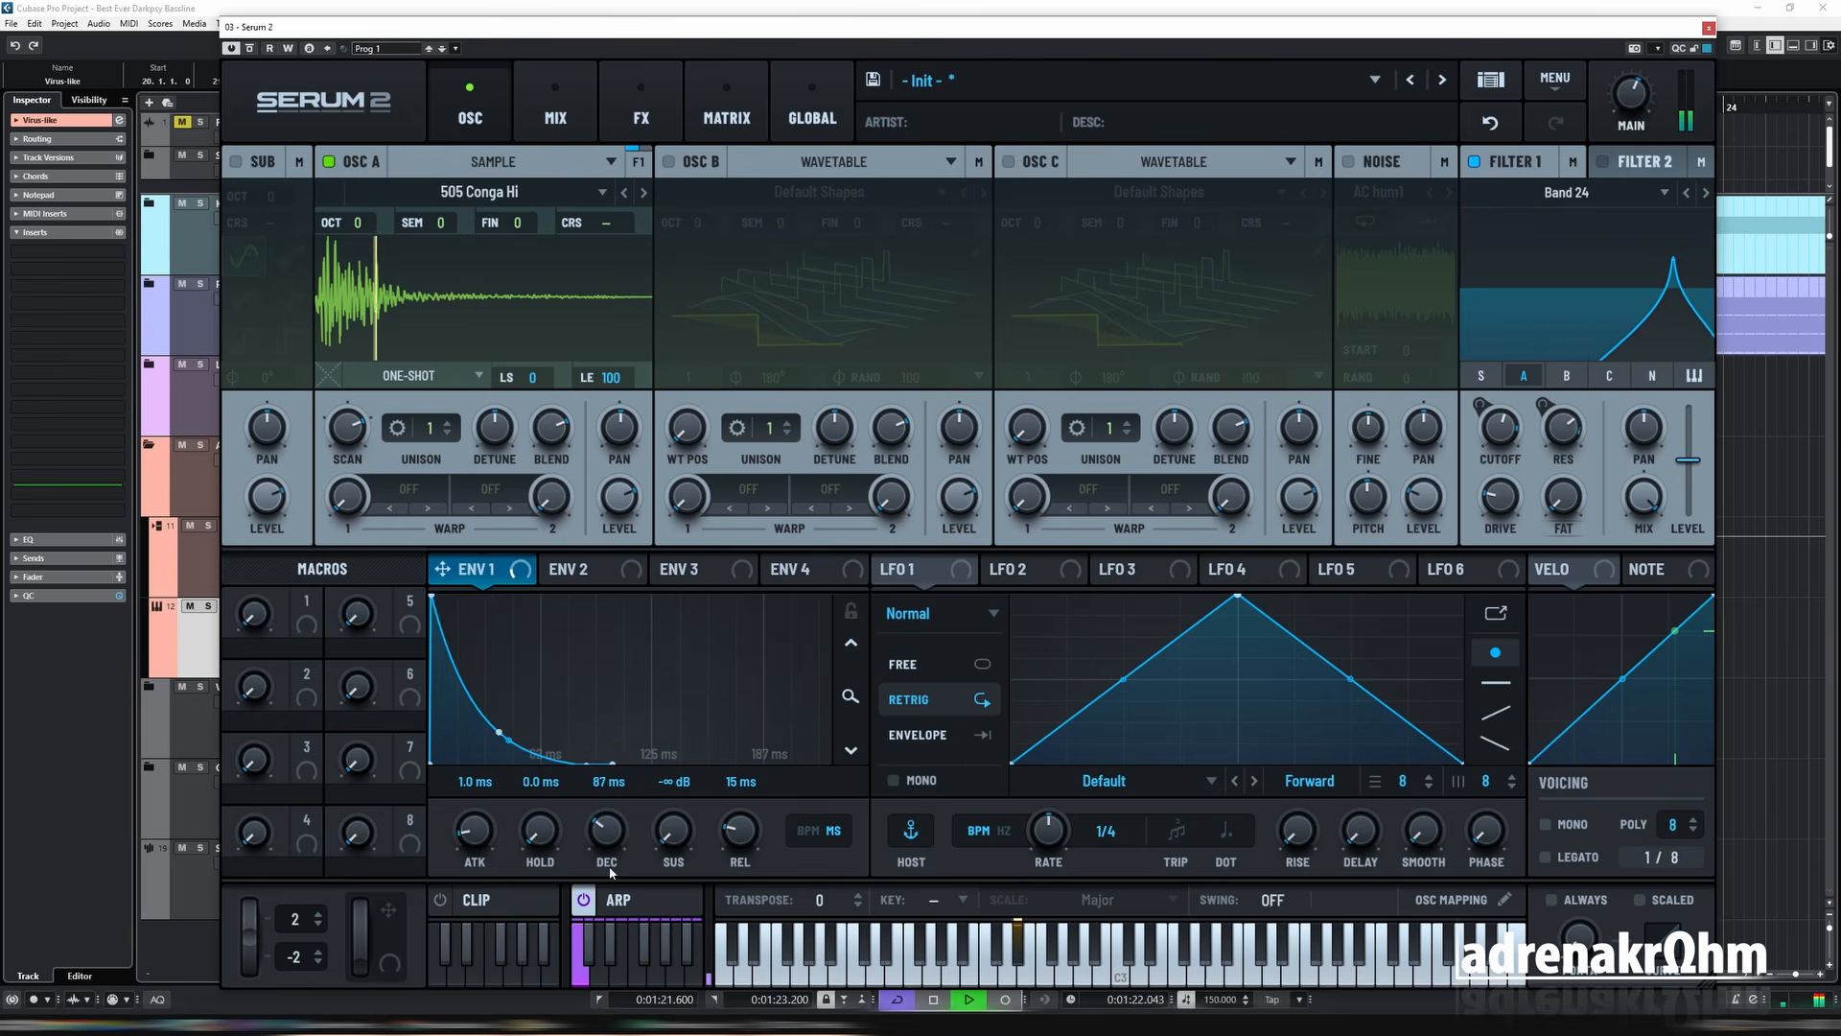
scroll(610, 863, "up", 2)
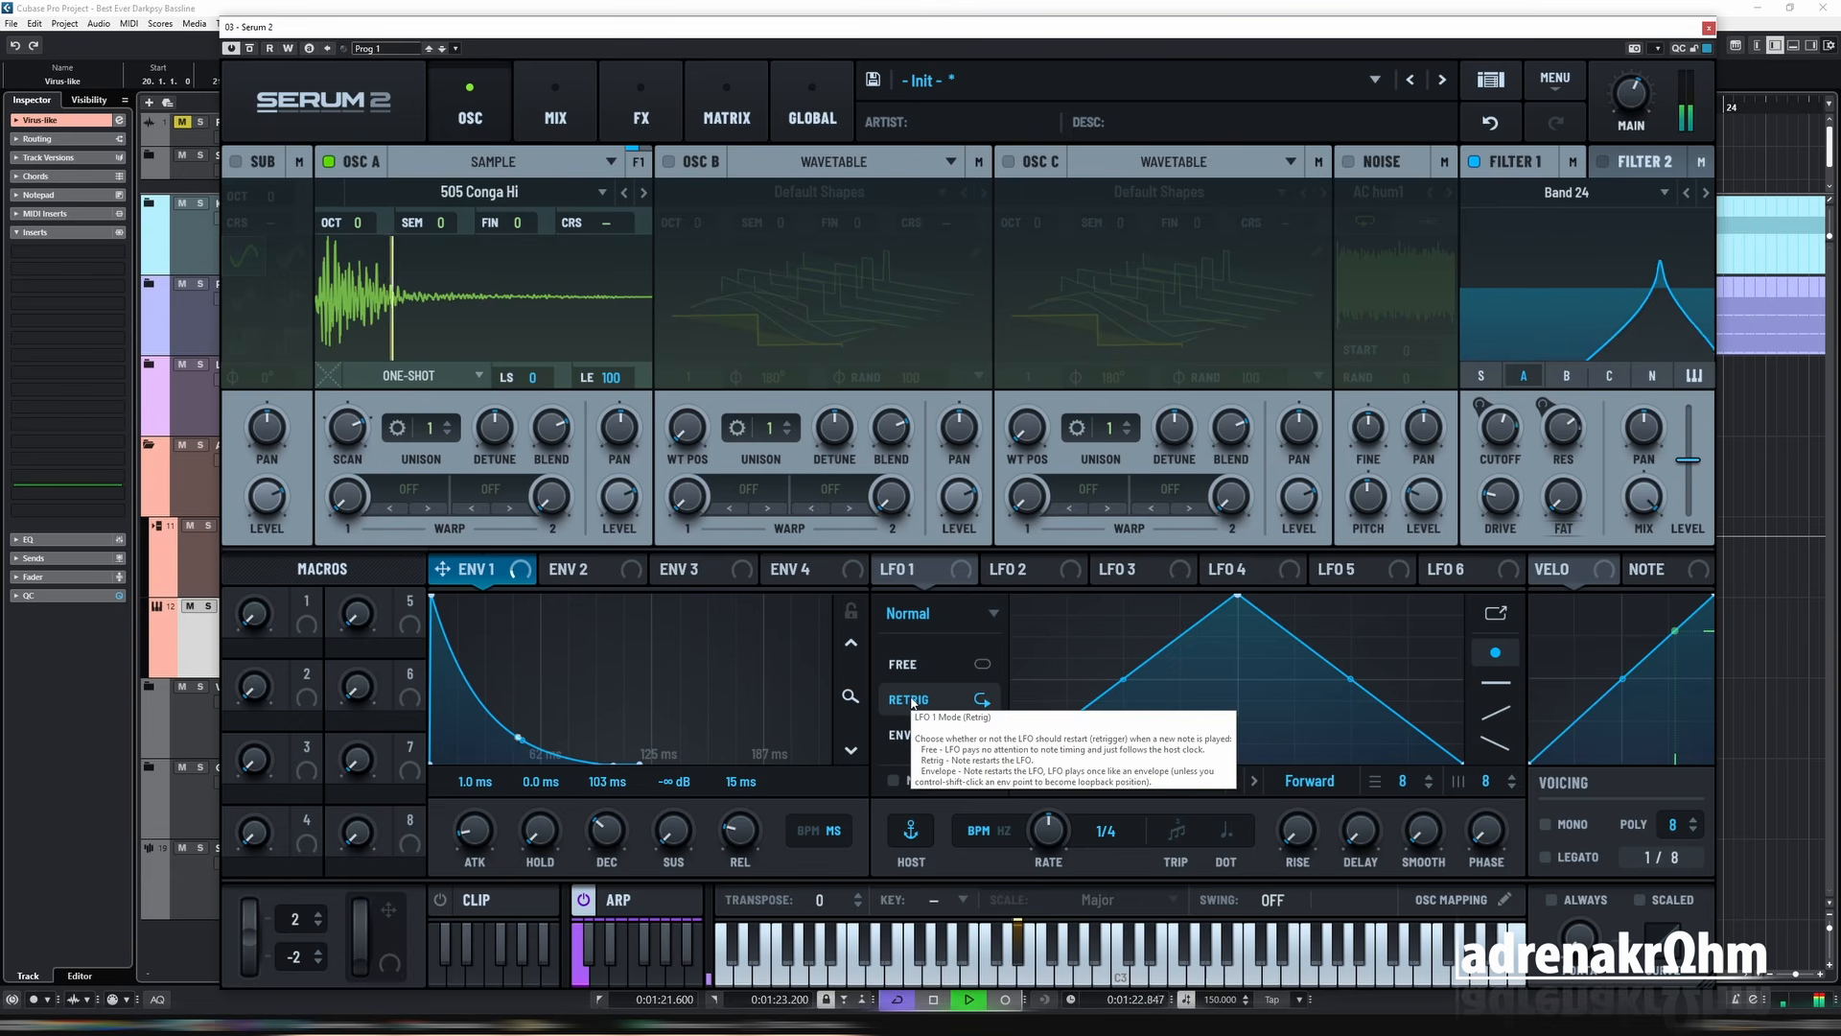
key("space")
Add a Delay effect to the main effects chain and place it before the Equalizer.
left_click(633, 121)
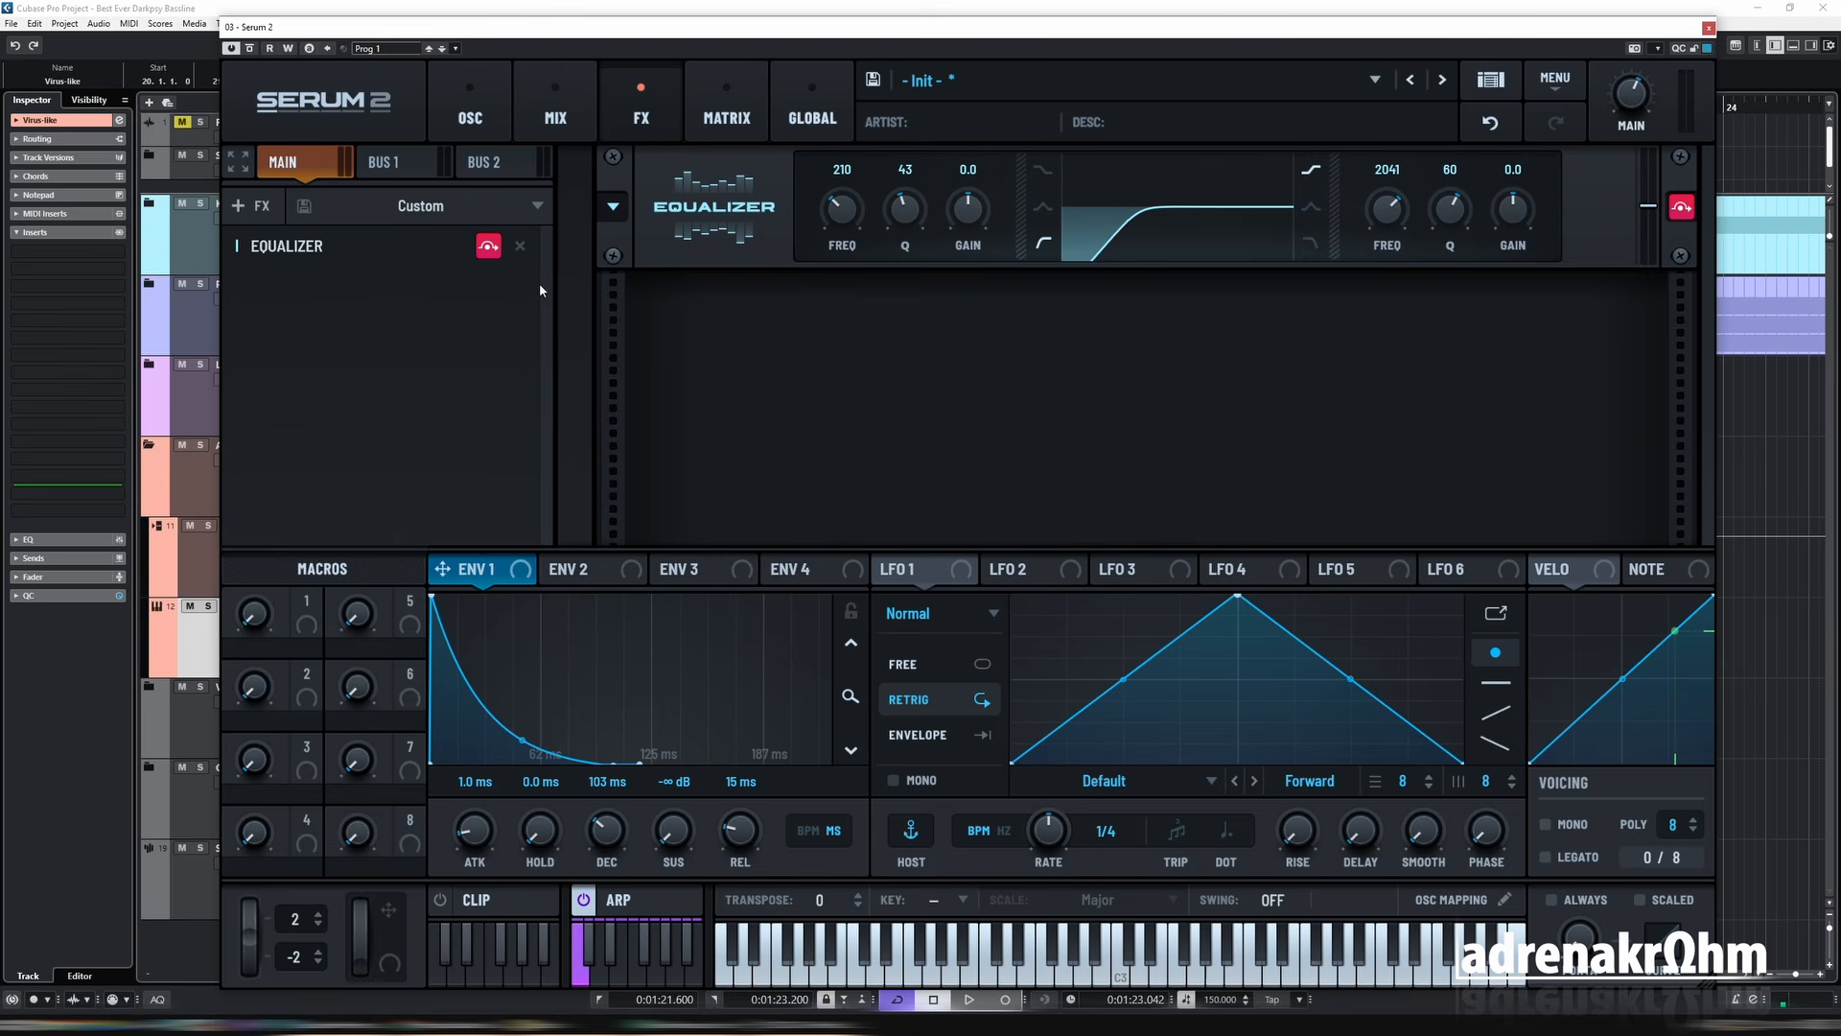
left_click(266, 208)
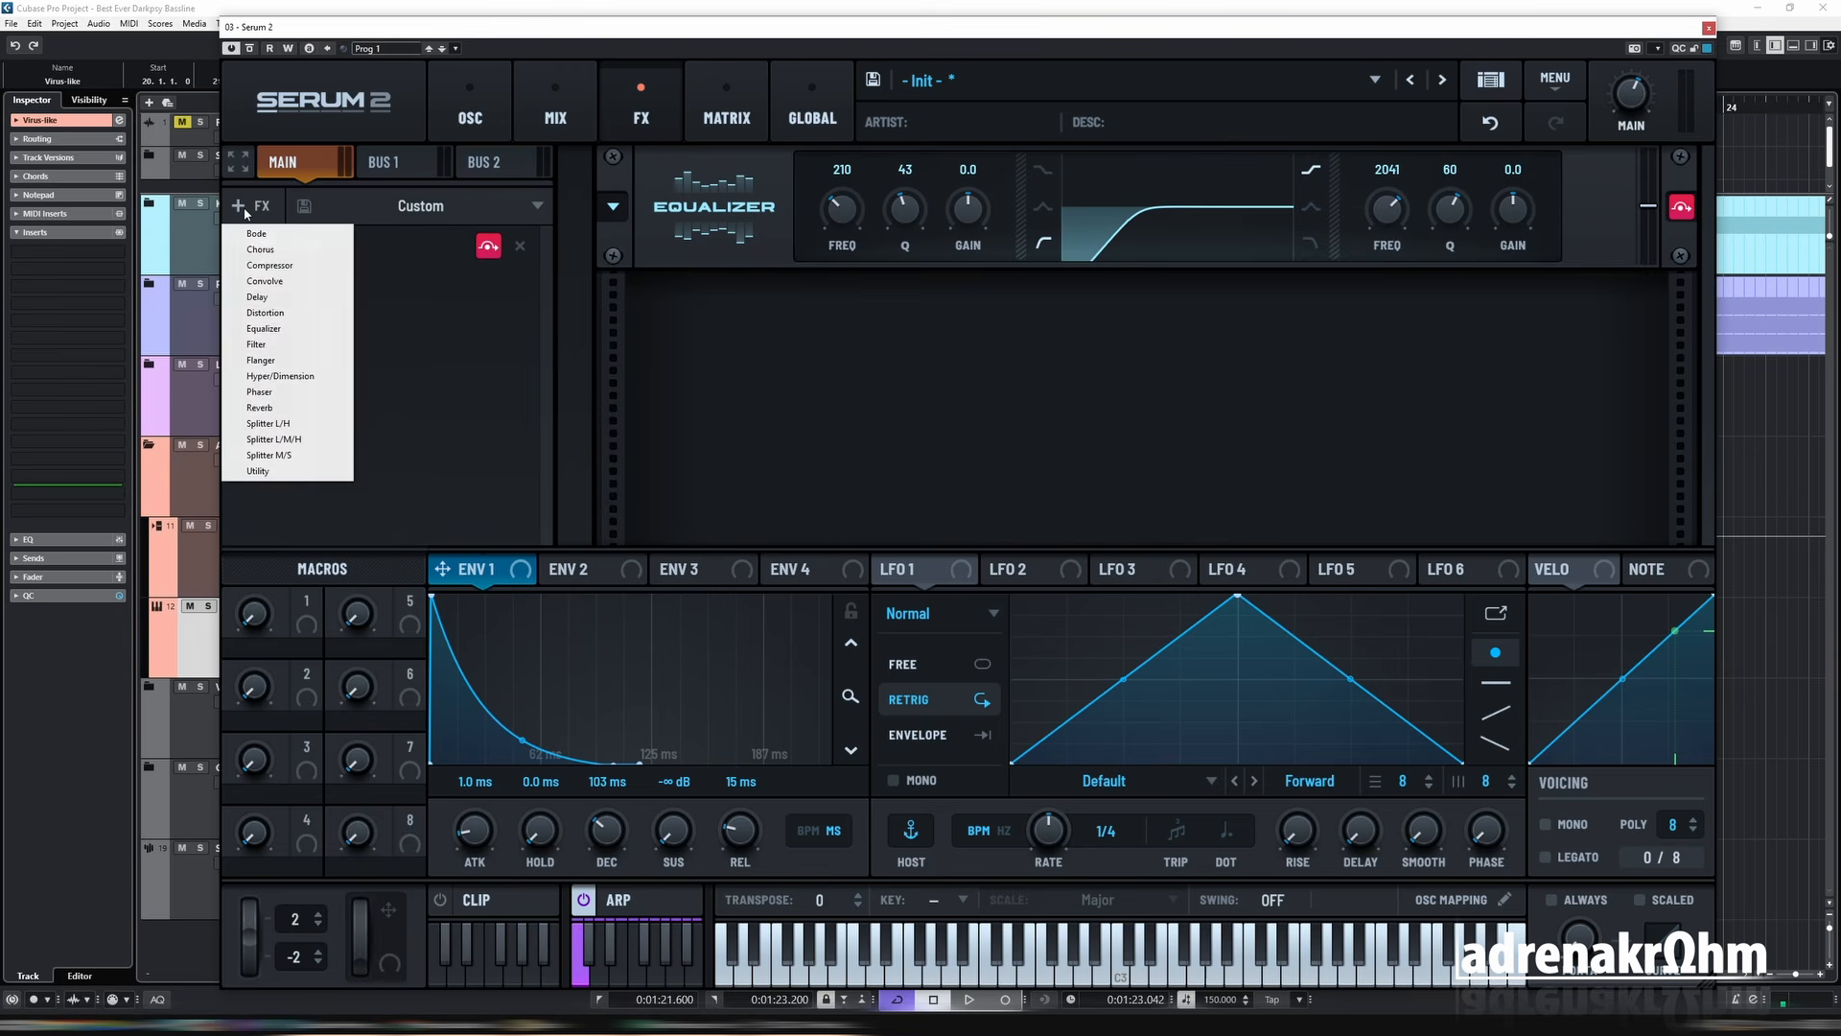
left_click(288, 298)
left_click_drag(344, 300, 340, 242)
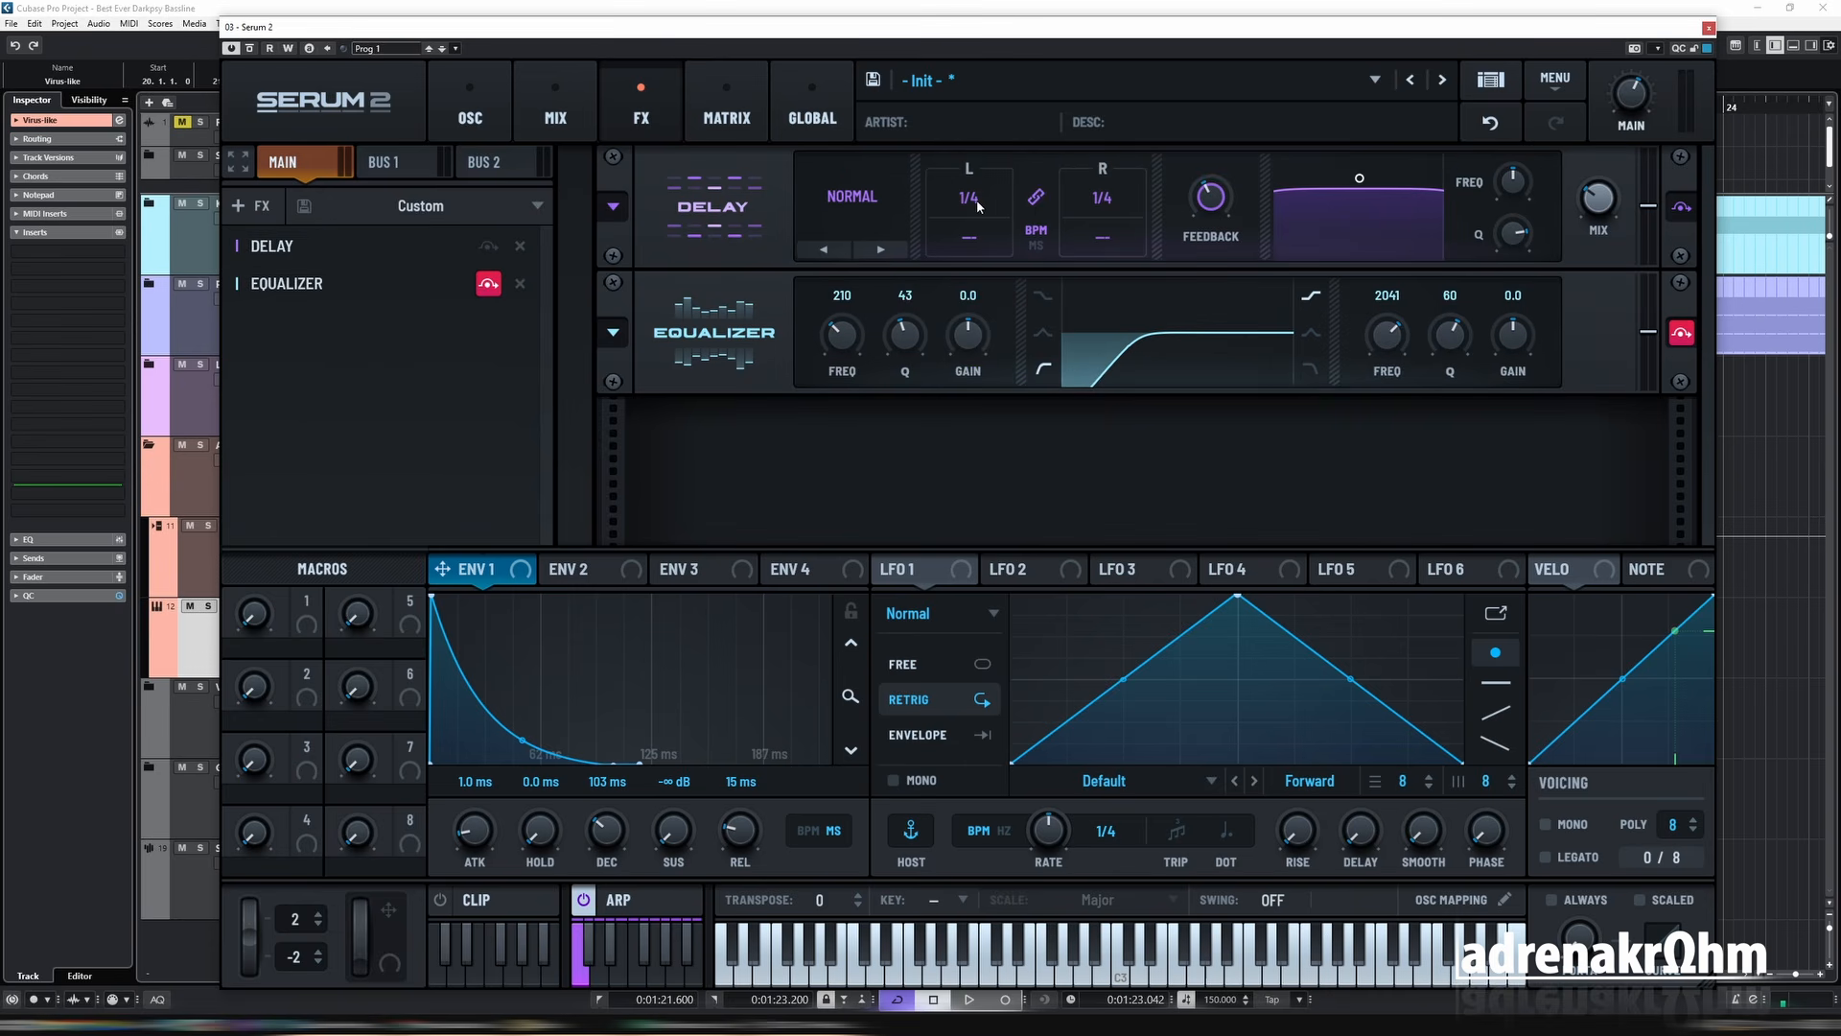
Switch the delay timing from BPM to milliseconds and adjust the delay's mix during playback.
left_click(1038, 246)
key("space")
left_click_drag(1599, 215, 1601, 179)
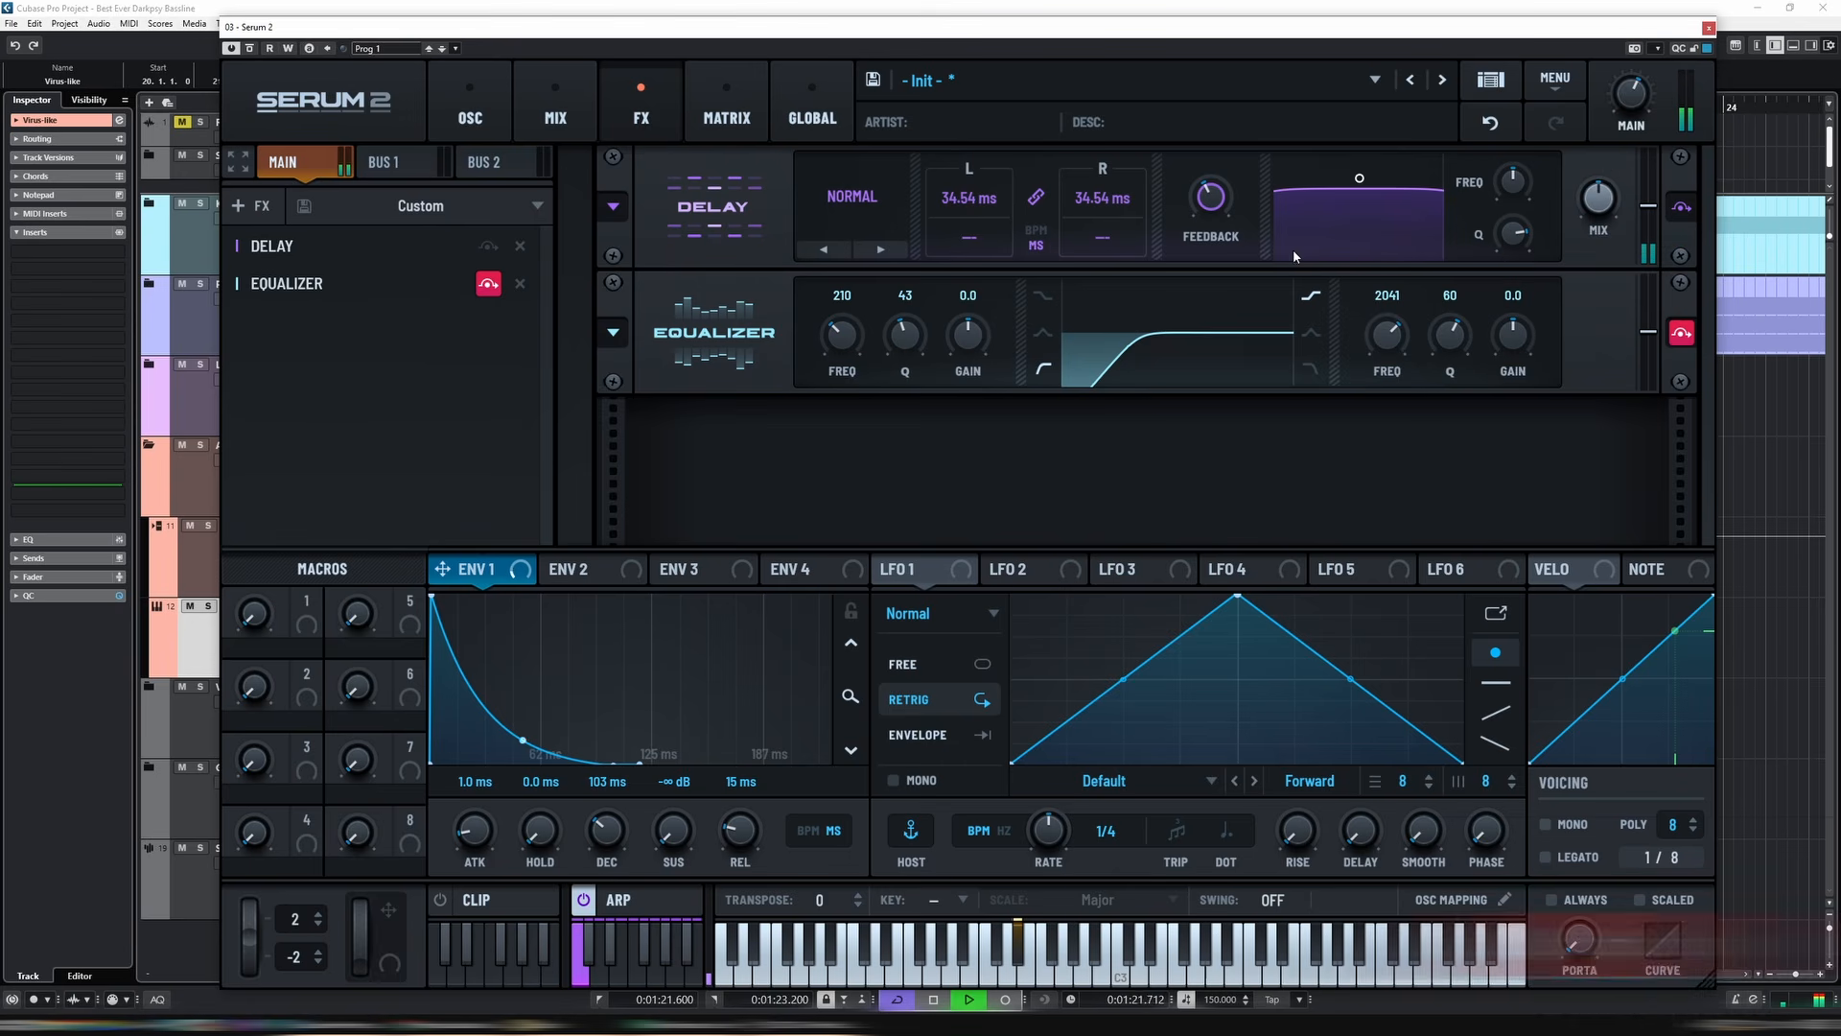
Set the delay time to about 52.66 ms on both channels and the feedback to about 80%.
left_click_drag(970, 204, 968, 198)
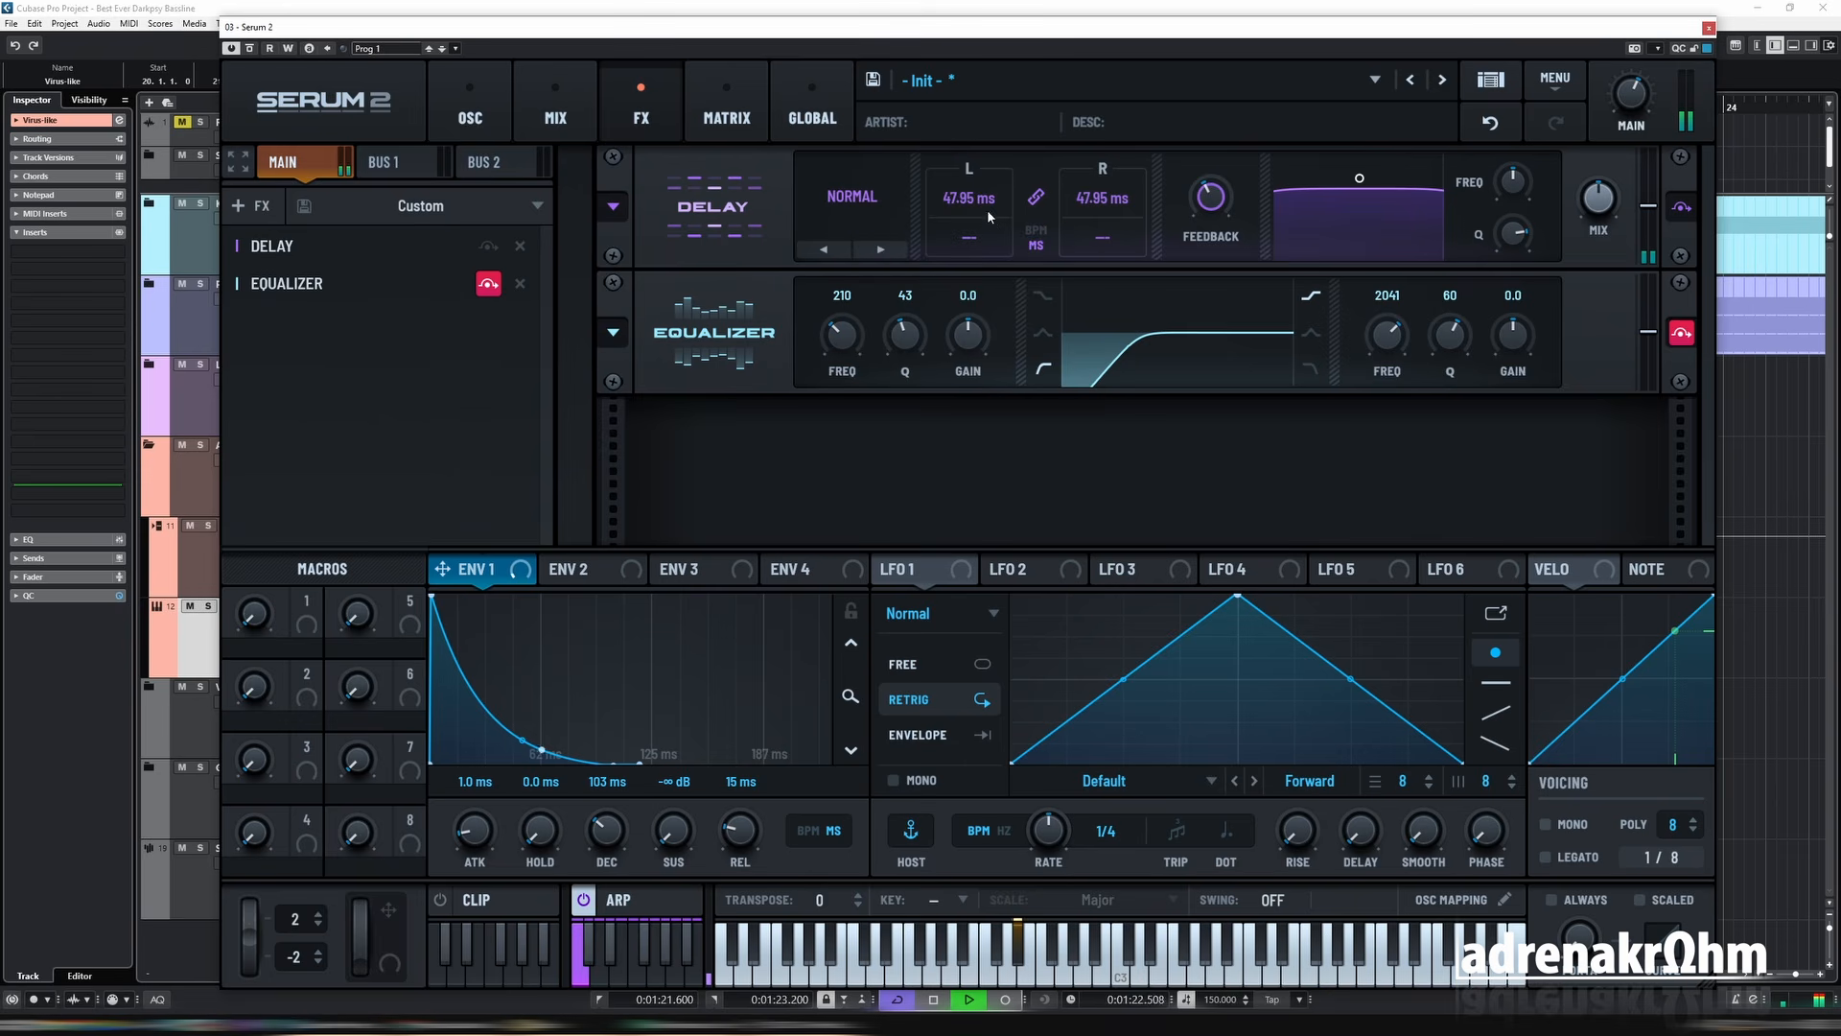
left_click_drag(975, 207, 975, 204)
mouse_move(1211, 197)
left_mouse_down()
mouse_move(1219, 148)
mouse_move(1214, 200)
left_mouse_up()
left_click(1215, 195)
left_click_drag(963, 212, 966, 209)
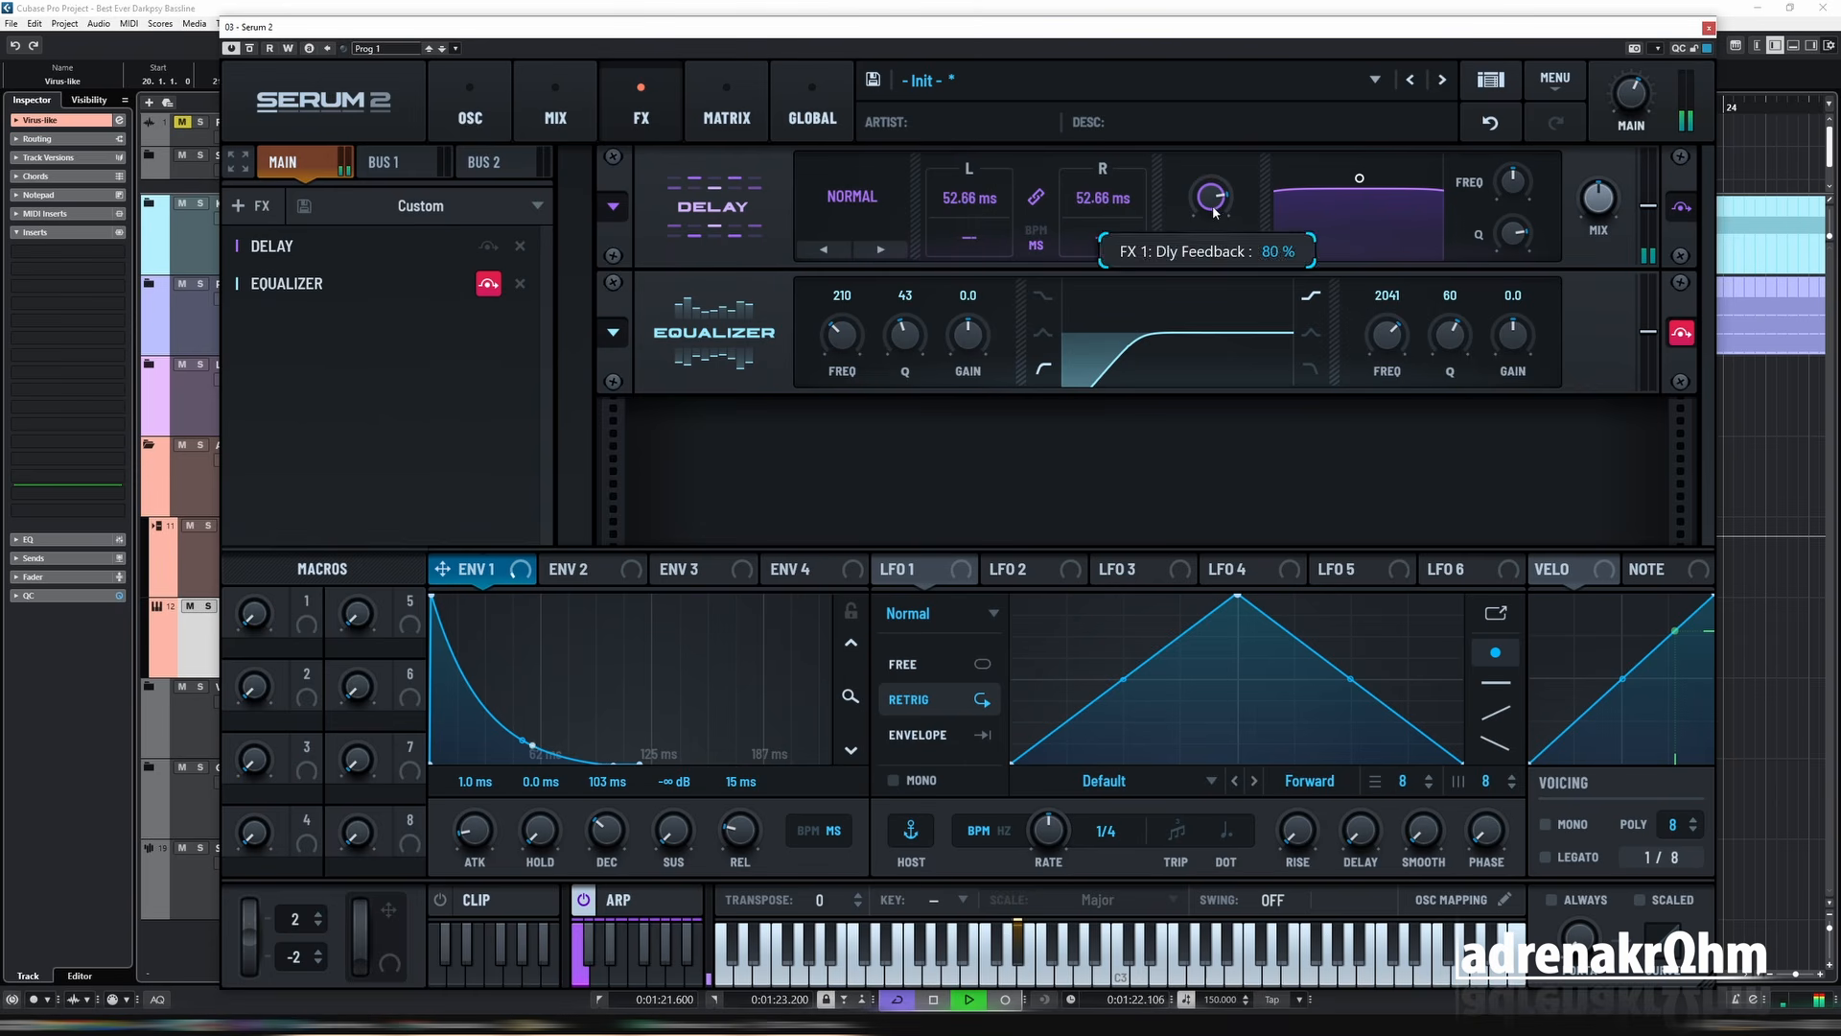
Set the delay time to 51.41 ms on both channels and listen to the result.
key("space")
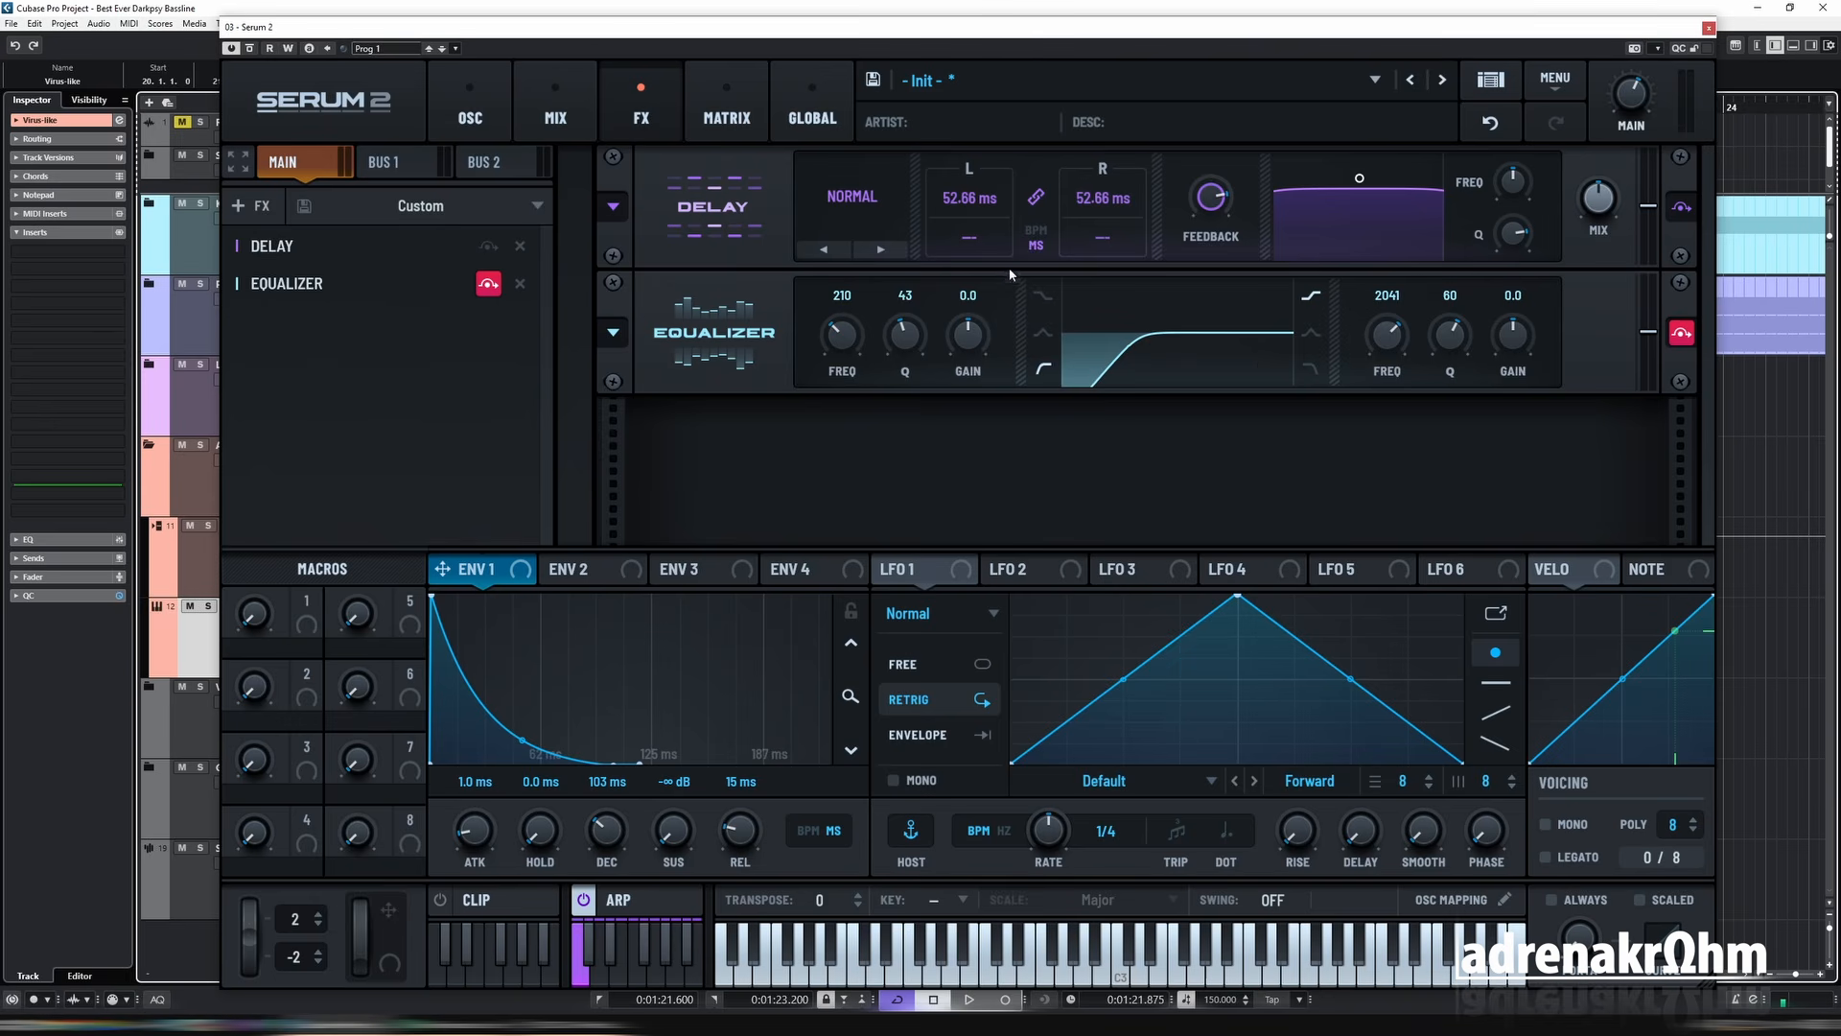
double_click(971, 204)
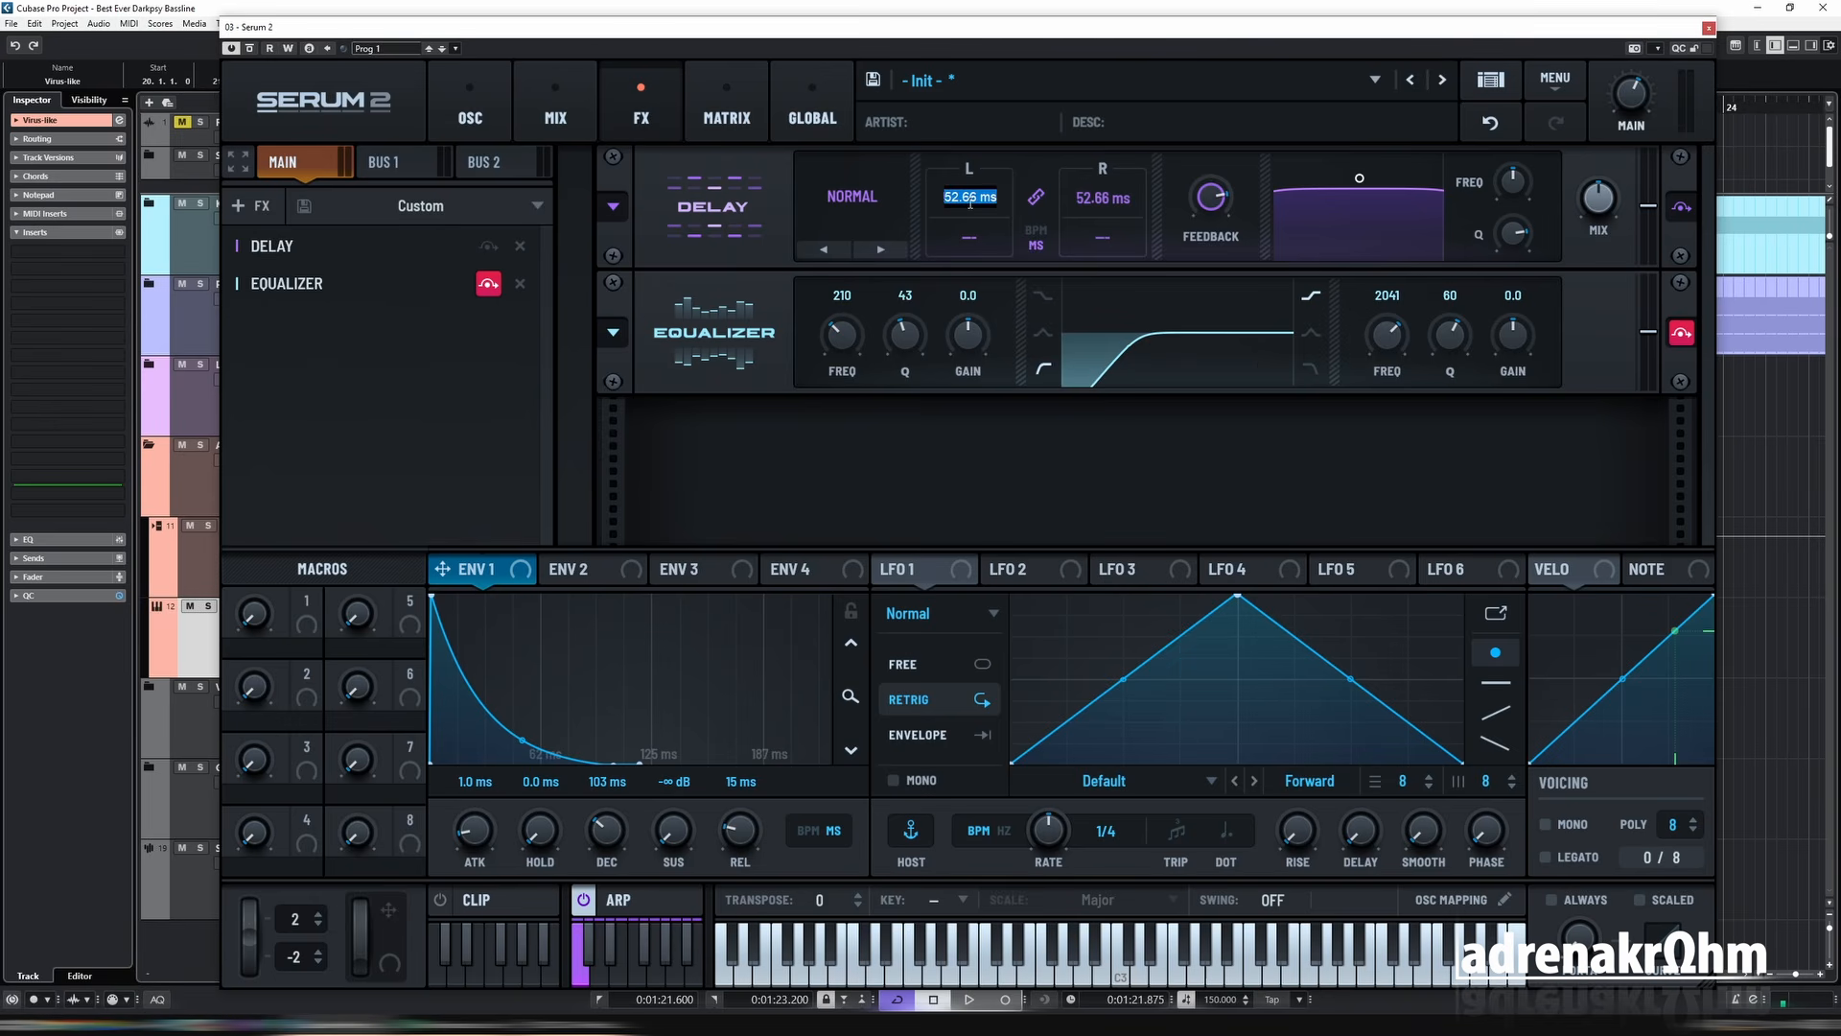
type("51.41")
key("space")
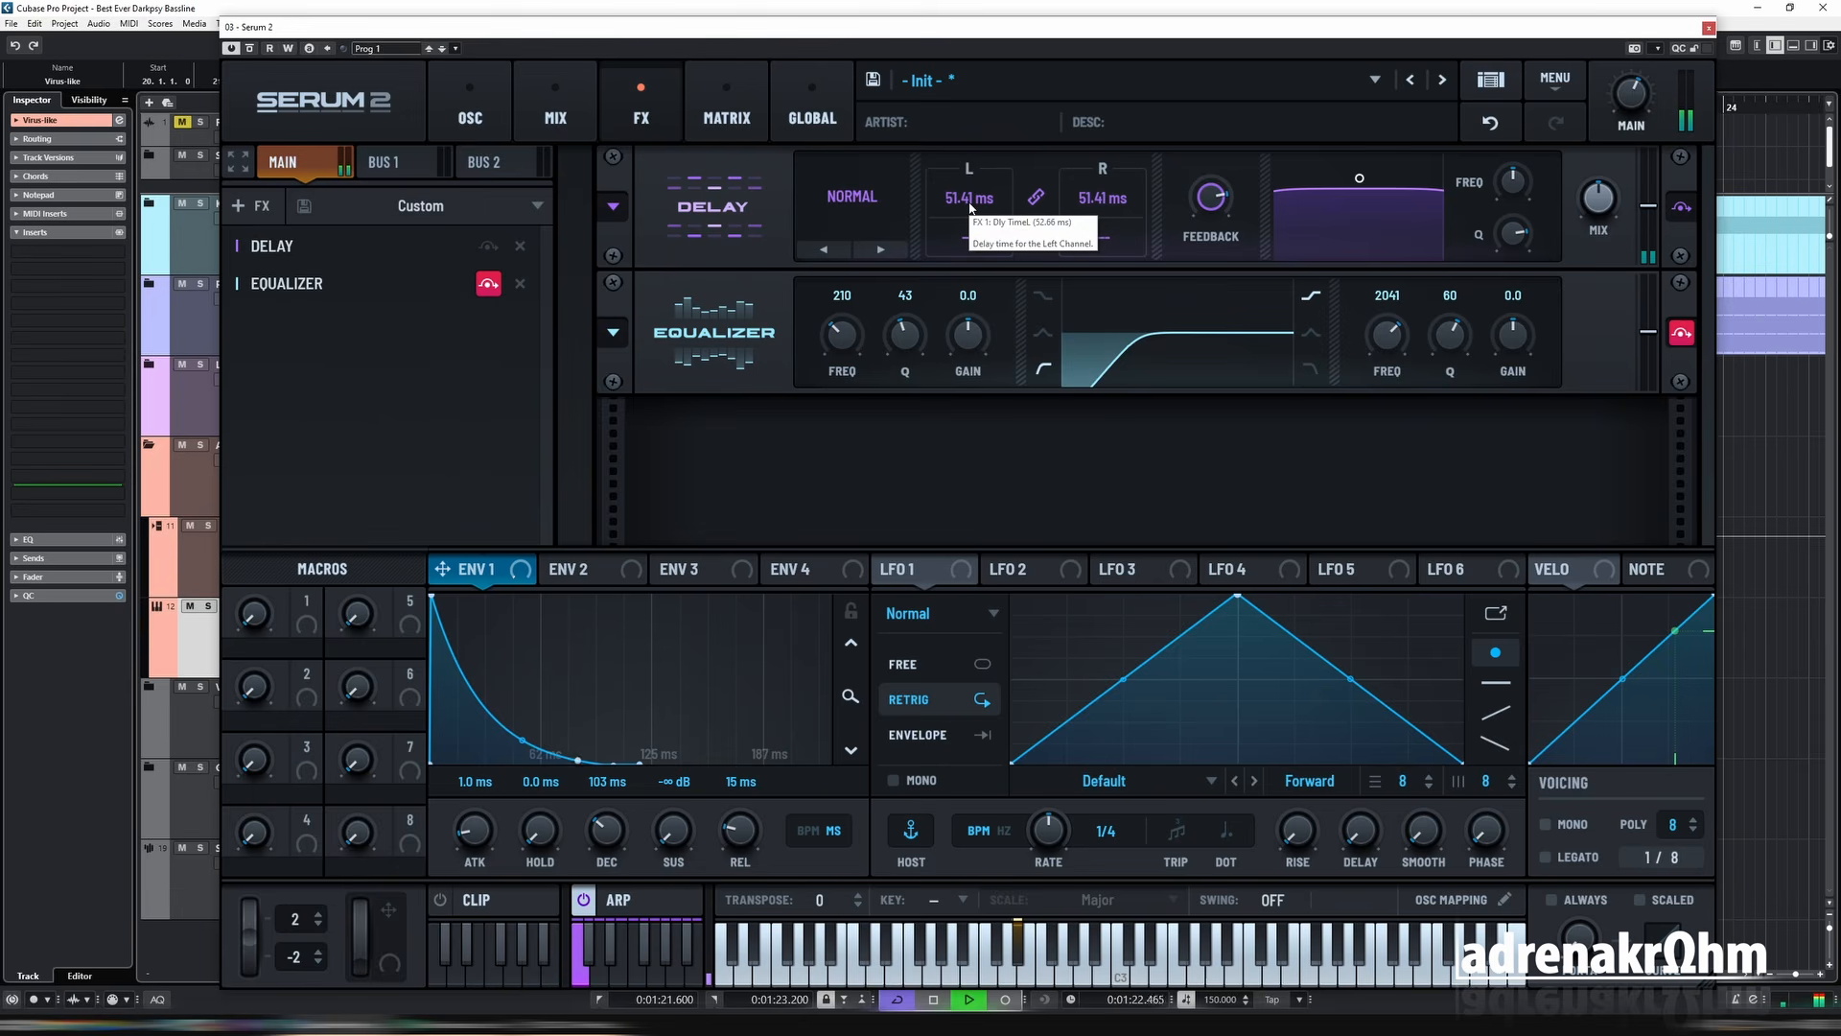
key("alt+tab")
key("space")
Enable the Equalizer and raise its low-cut frequency to about 1333 Hz during playback.
left_click(1677, 336)
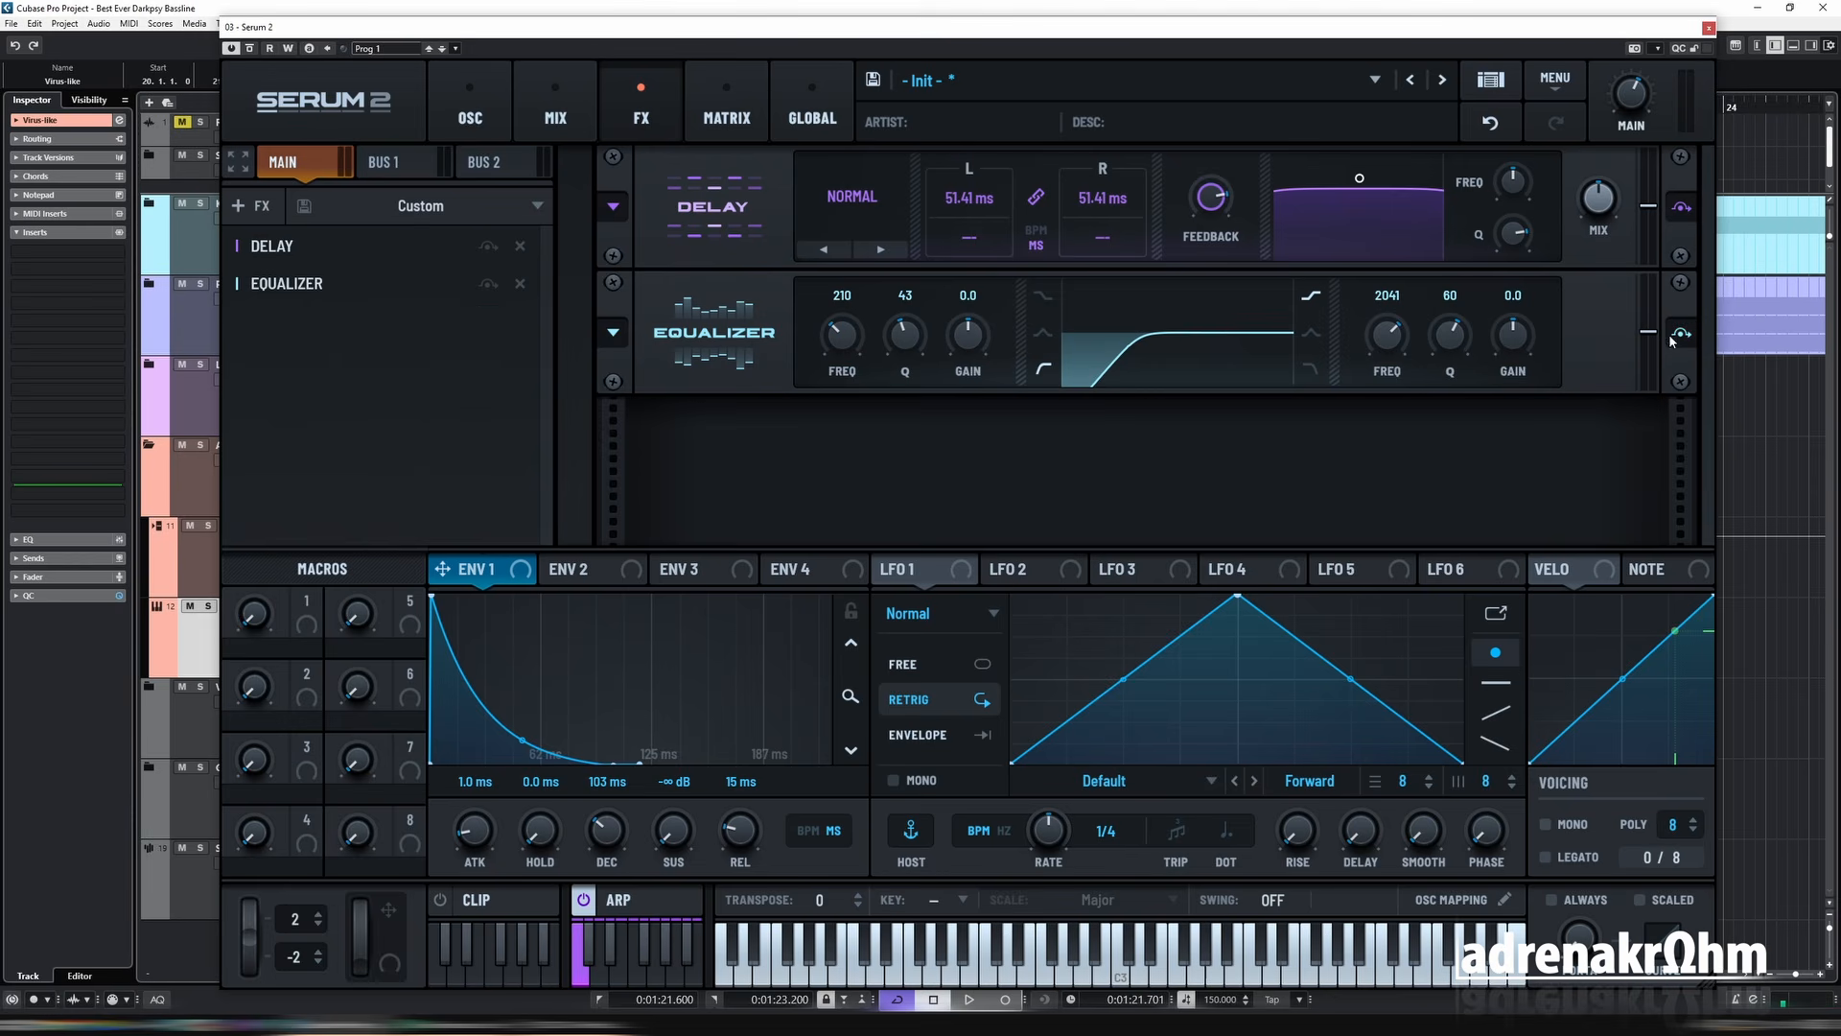
left_click_drag(856, 336, 852, 336)
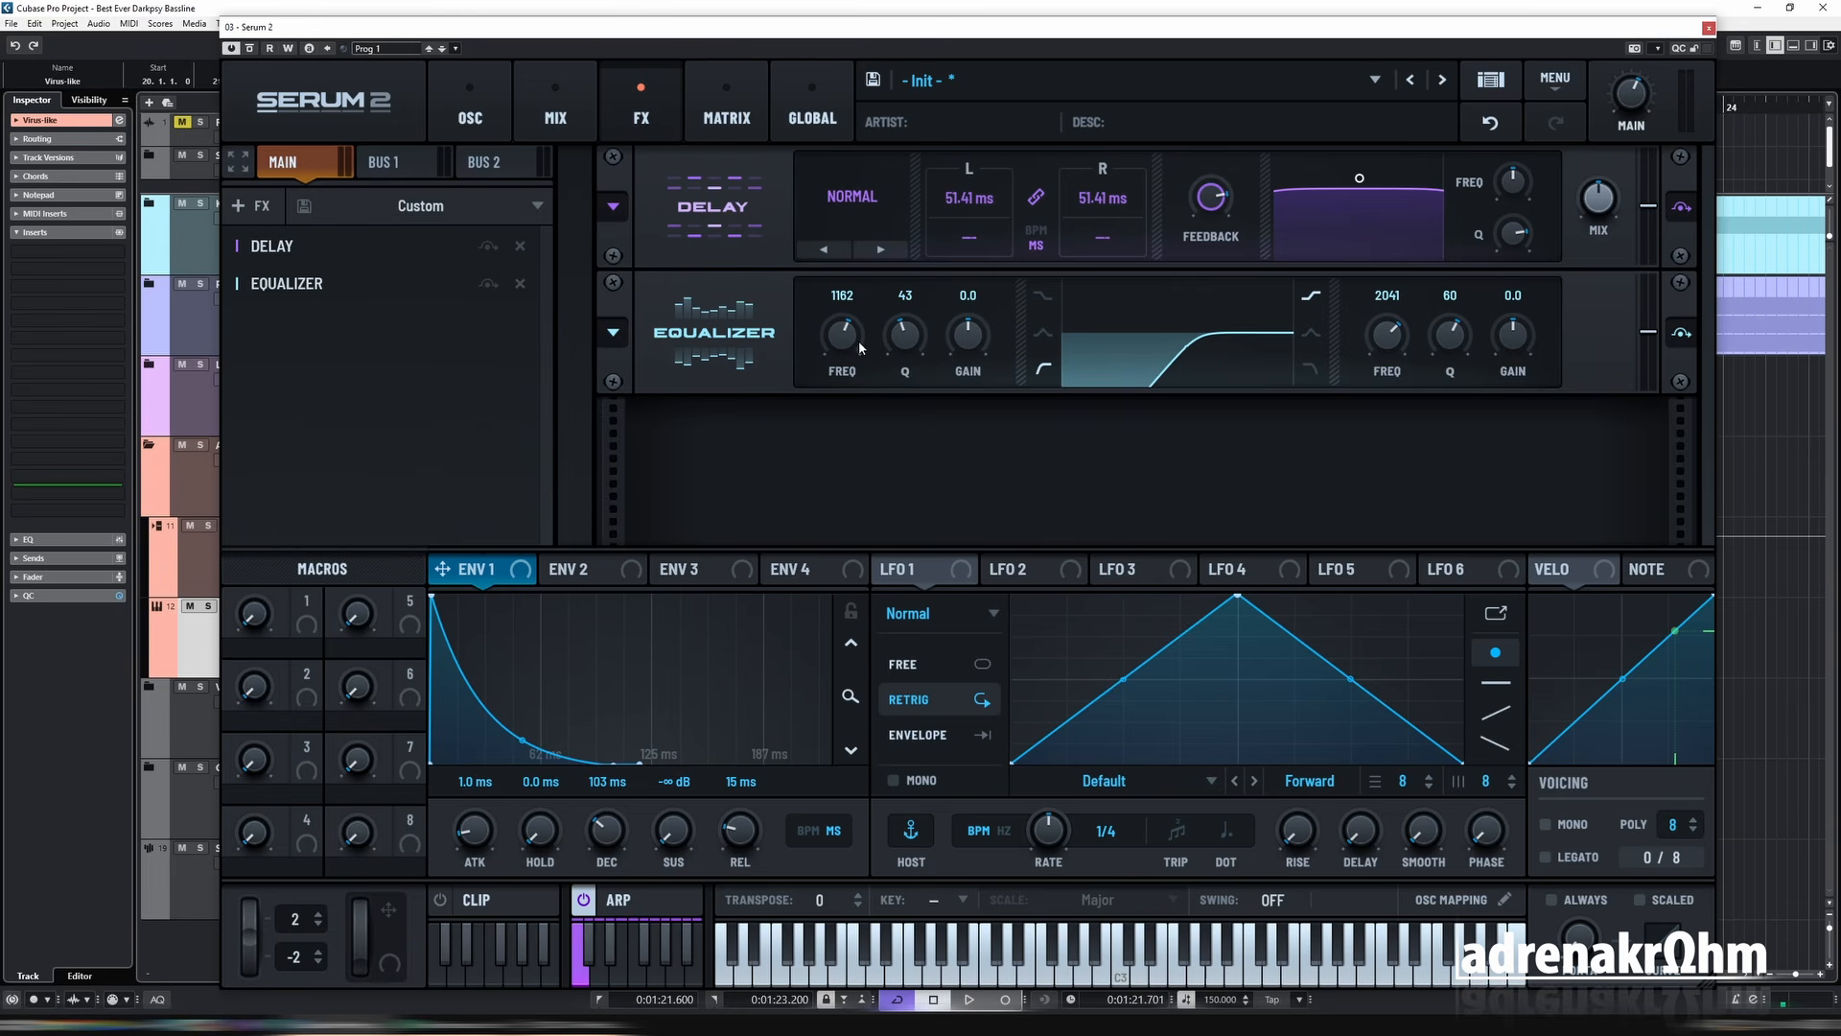
key("space")
left_click_drag(851, 350, 892, 363)
Assign LFO 1 to oscillator A's coarse pitch and set the LFO's mode to S&H.
left_click(469, 113)
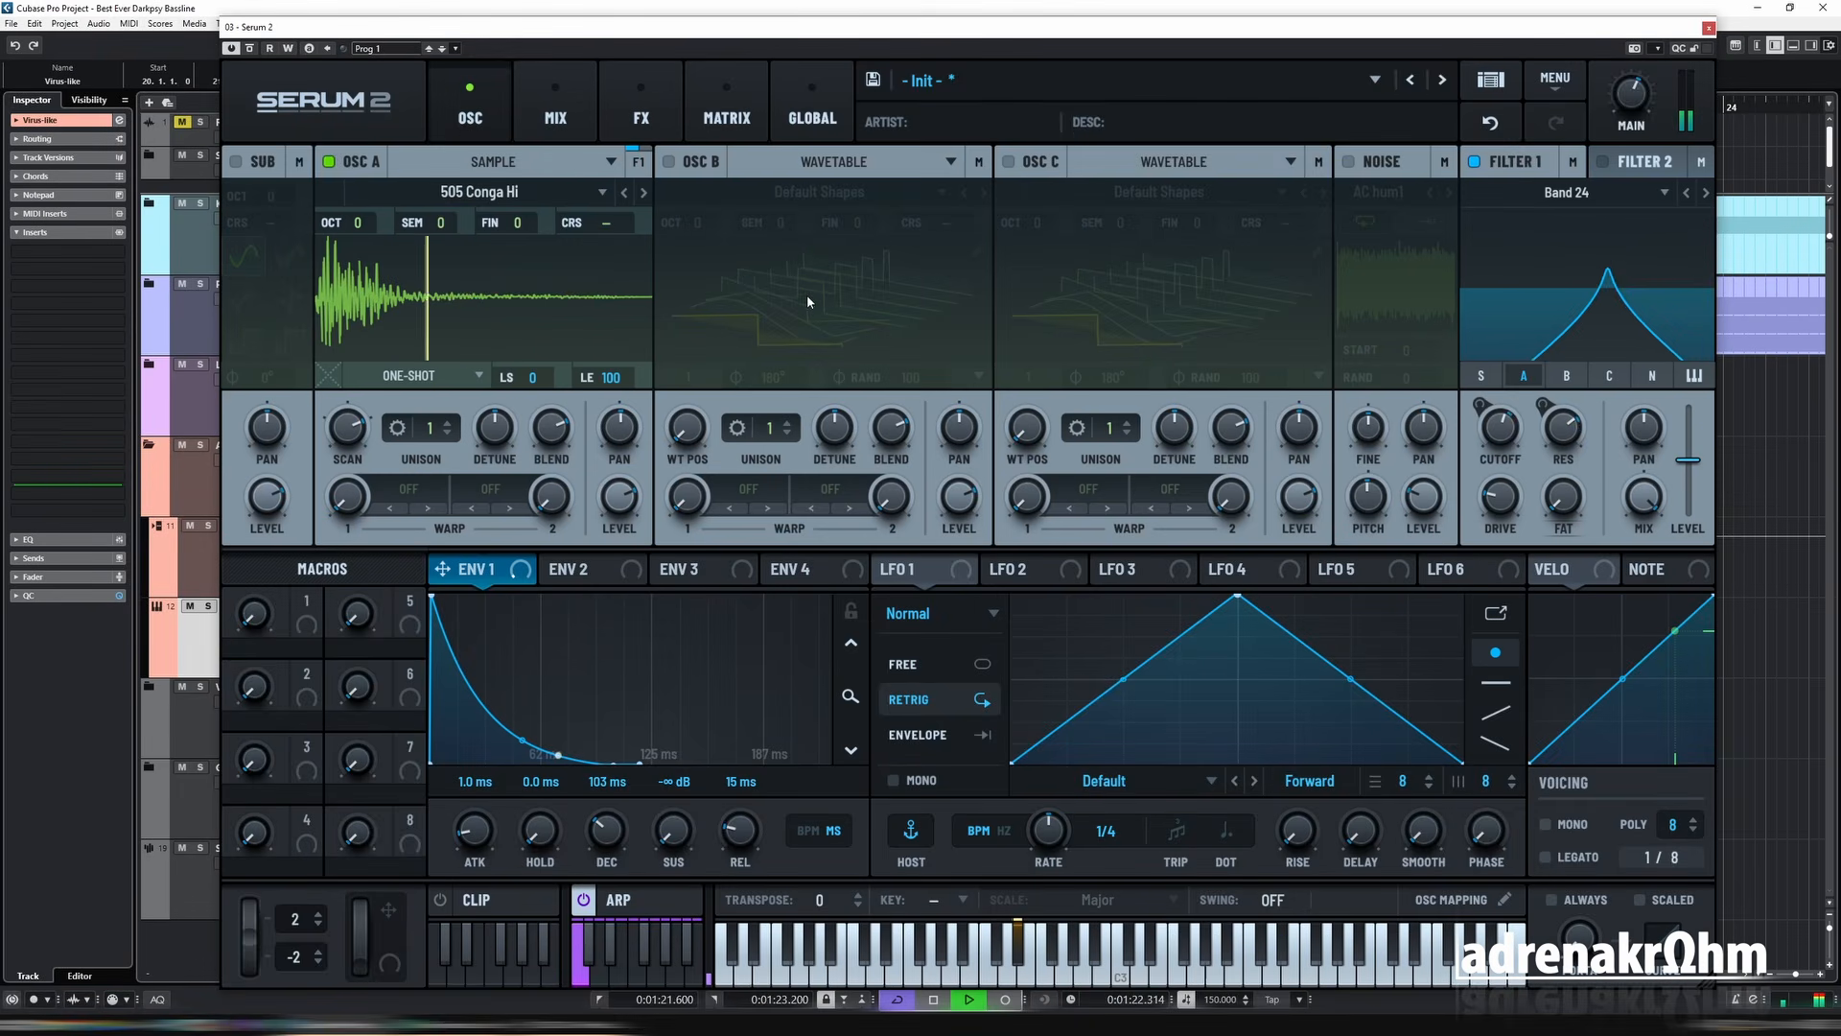
key("space")
left_click_drag(962, 576, 612, 230)
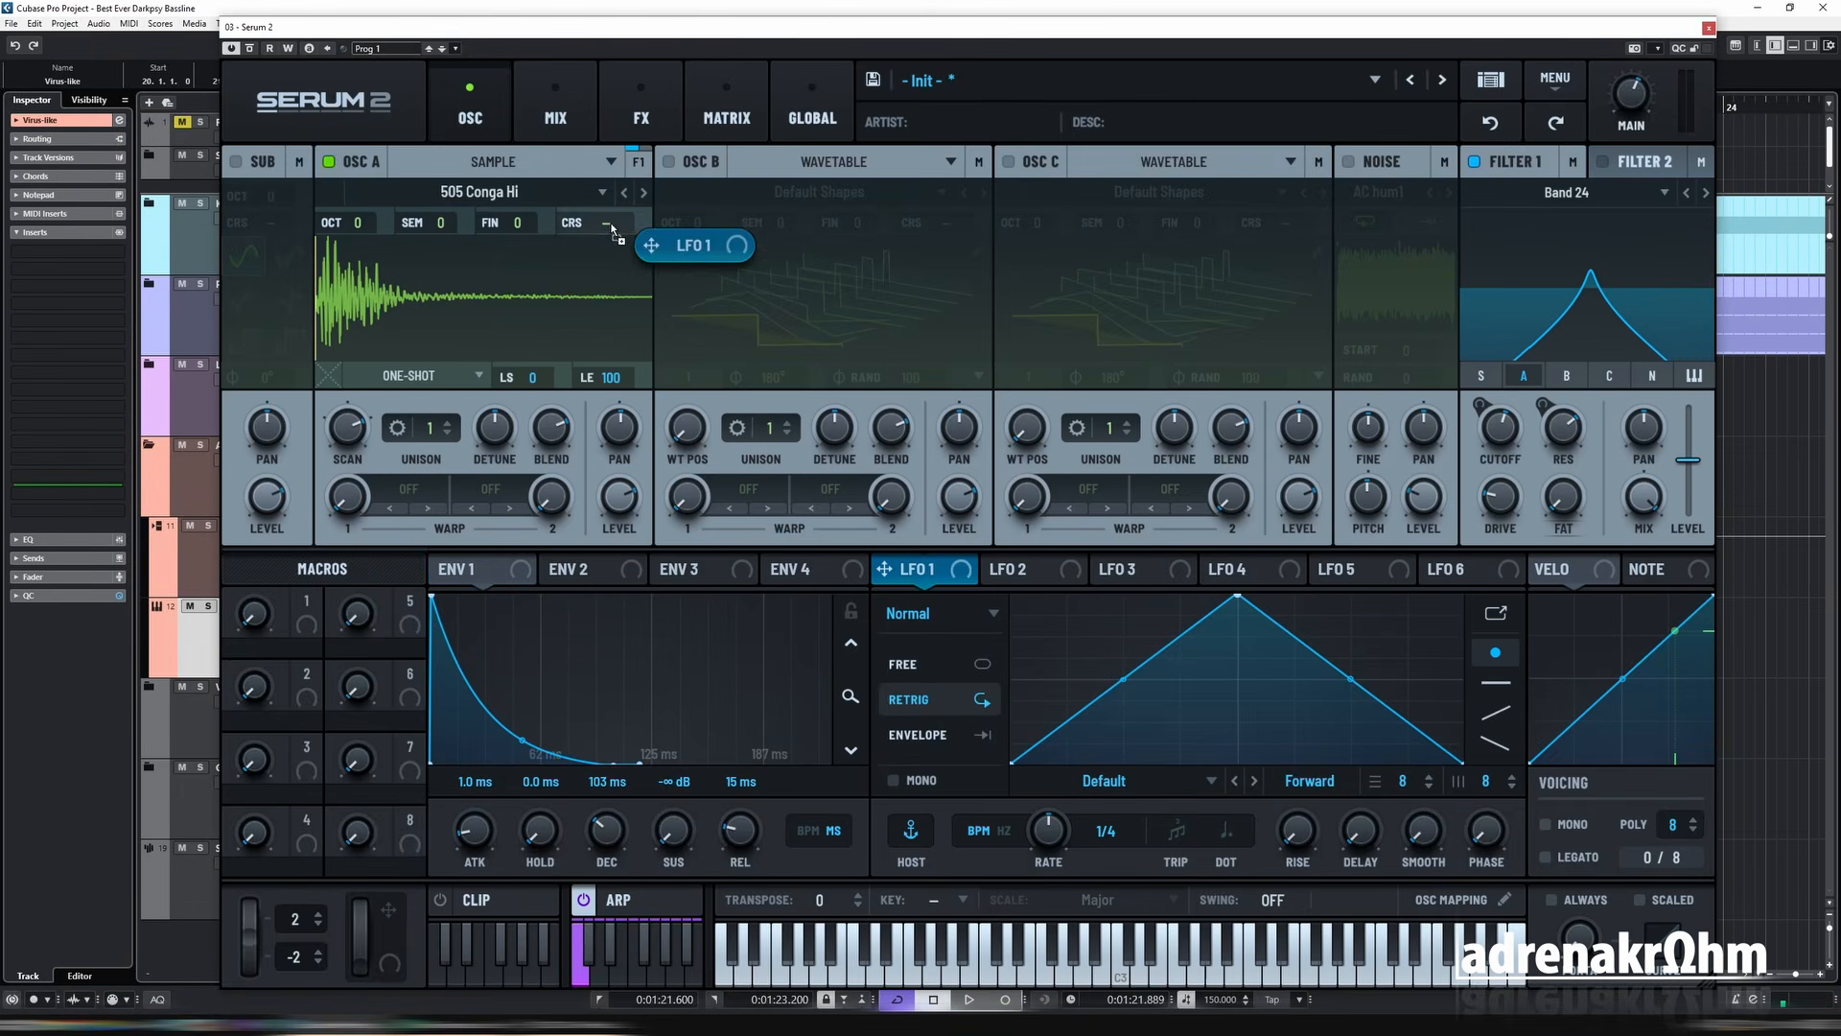
left_click(971, 623)
left_click(955, 704)
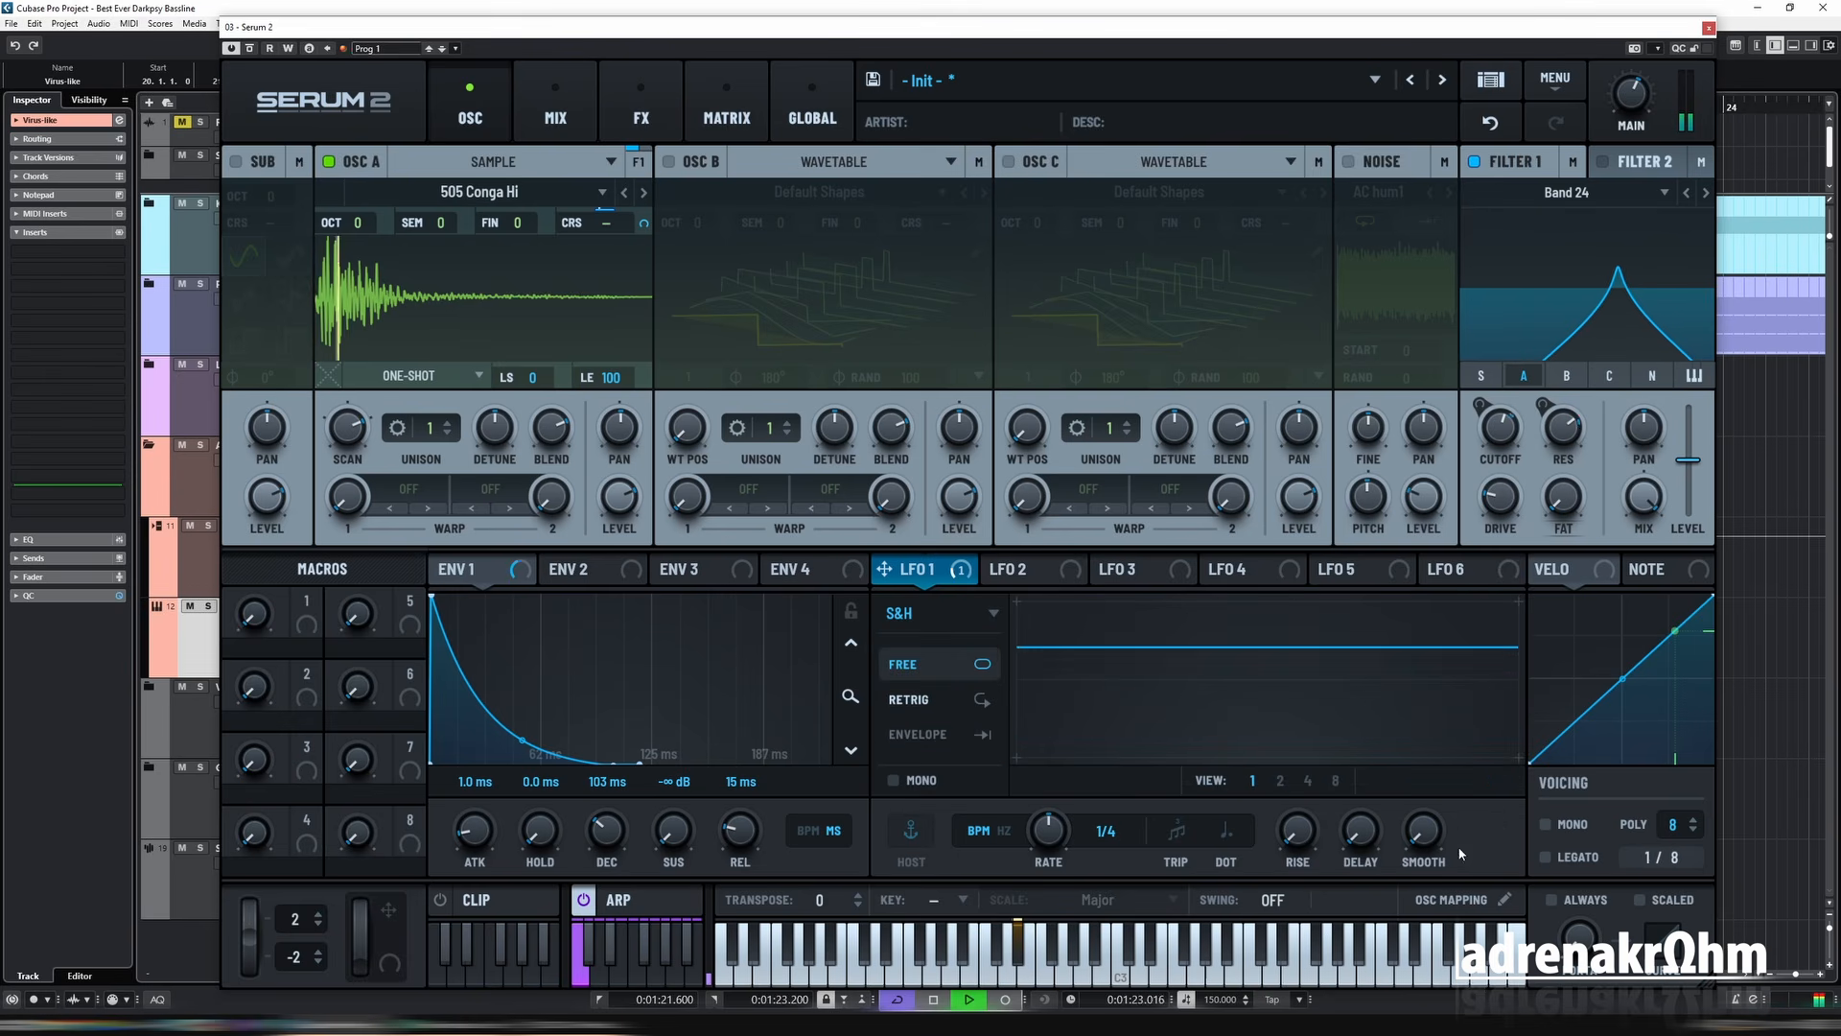
Turn up LFO 1's smoothing and make the LFO mono.
left_click_drag(1425, 832, 1420, 553)
left_click(993, 613)
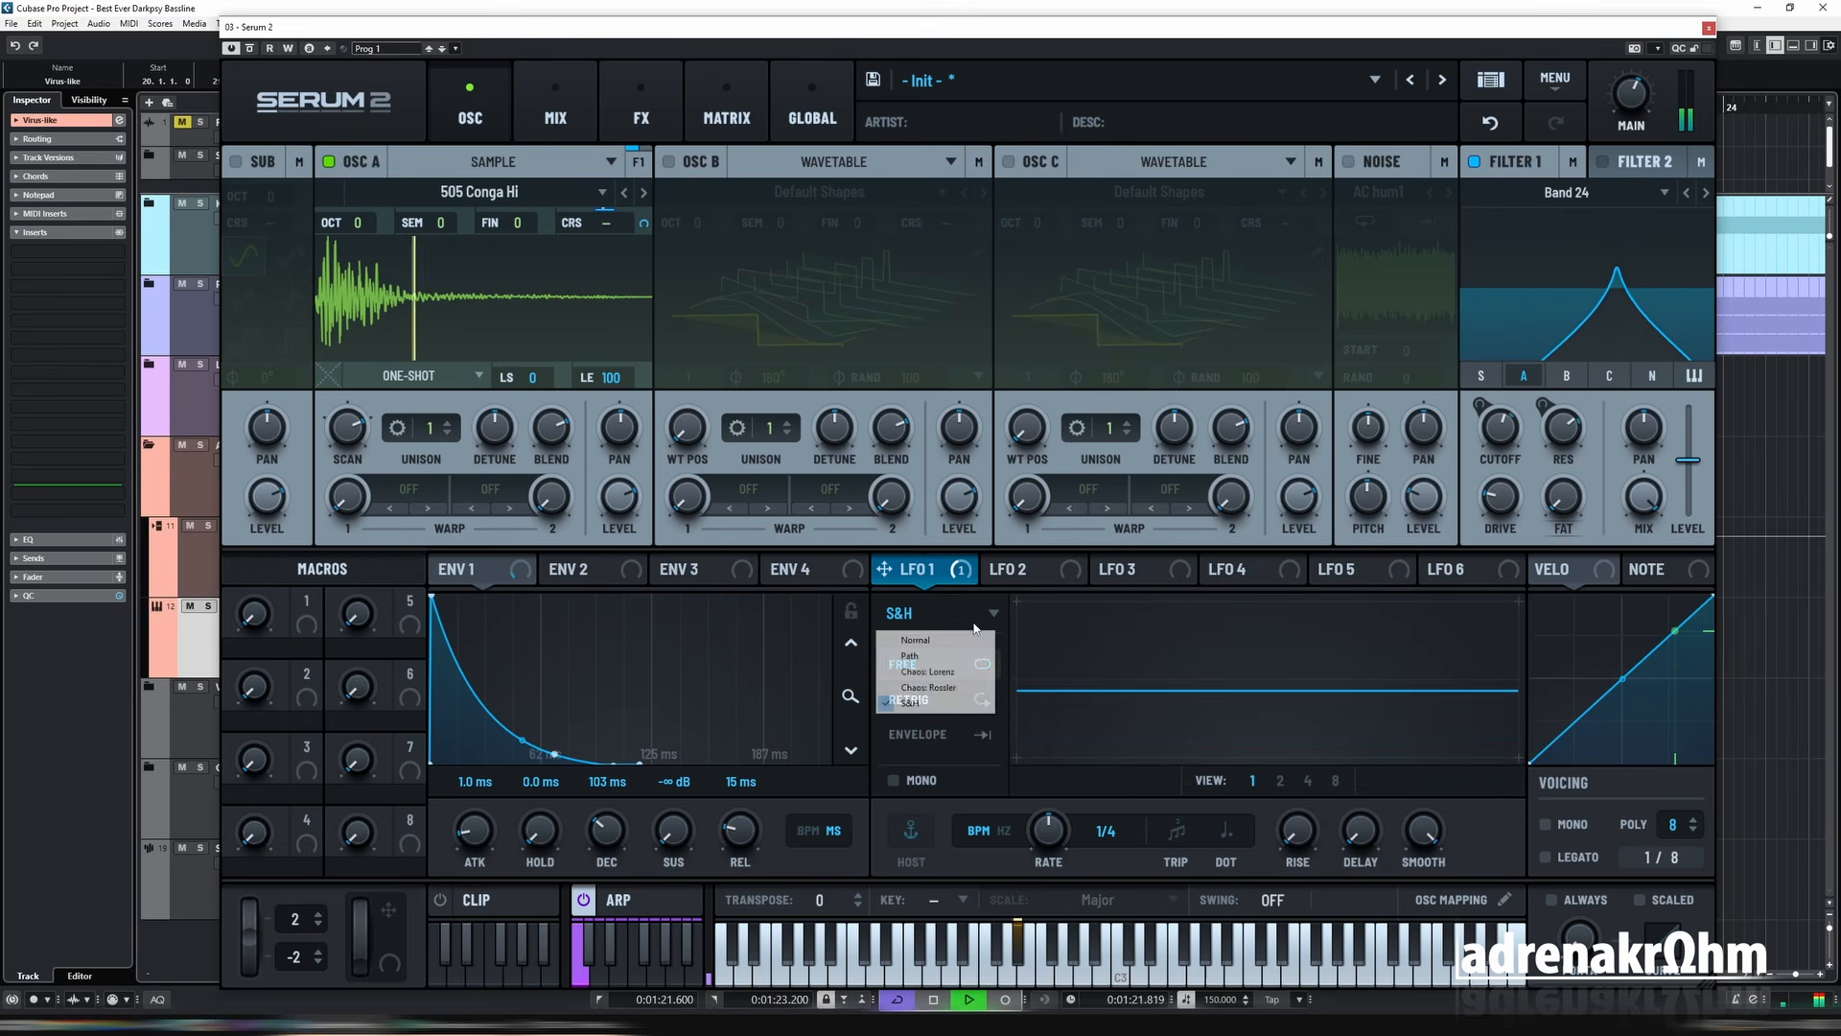
left_click(1016, 604)
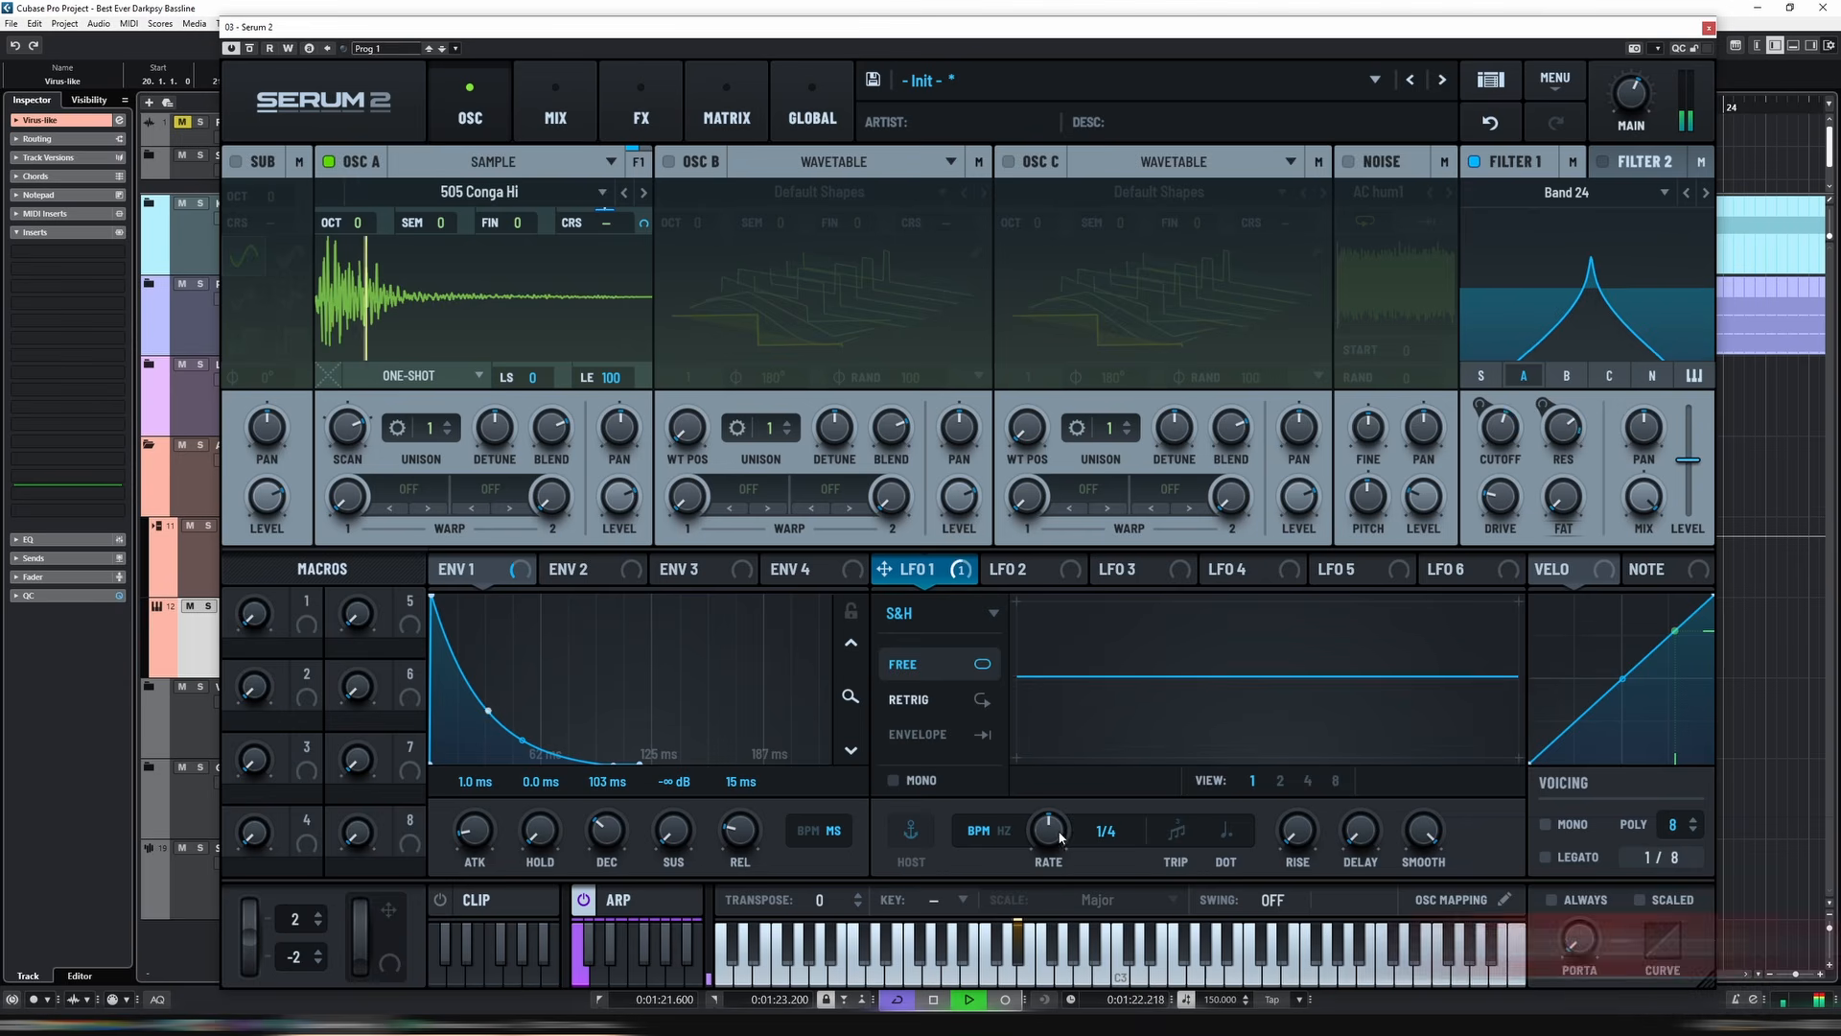
left_click(900, 780)
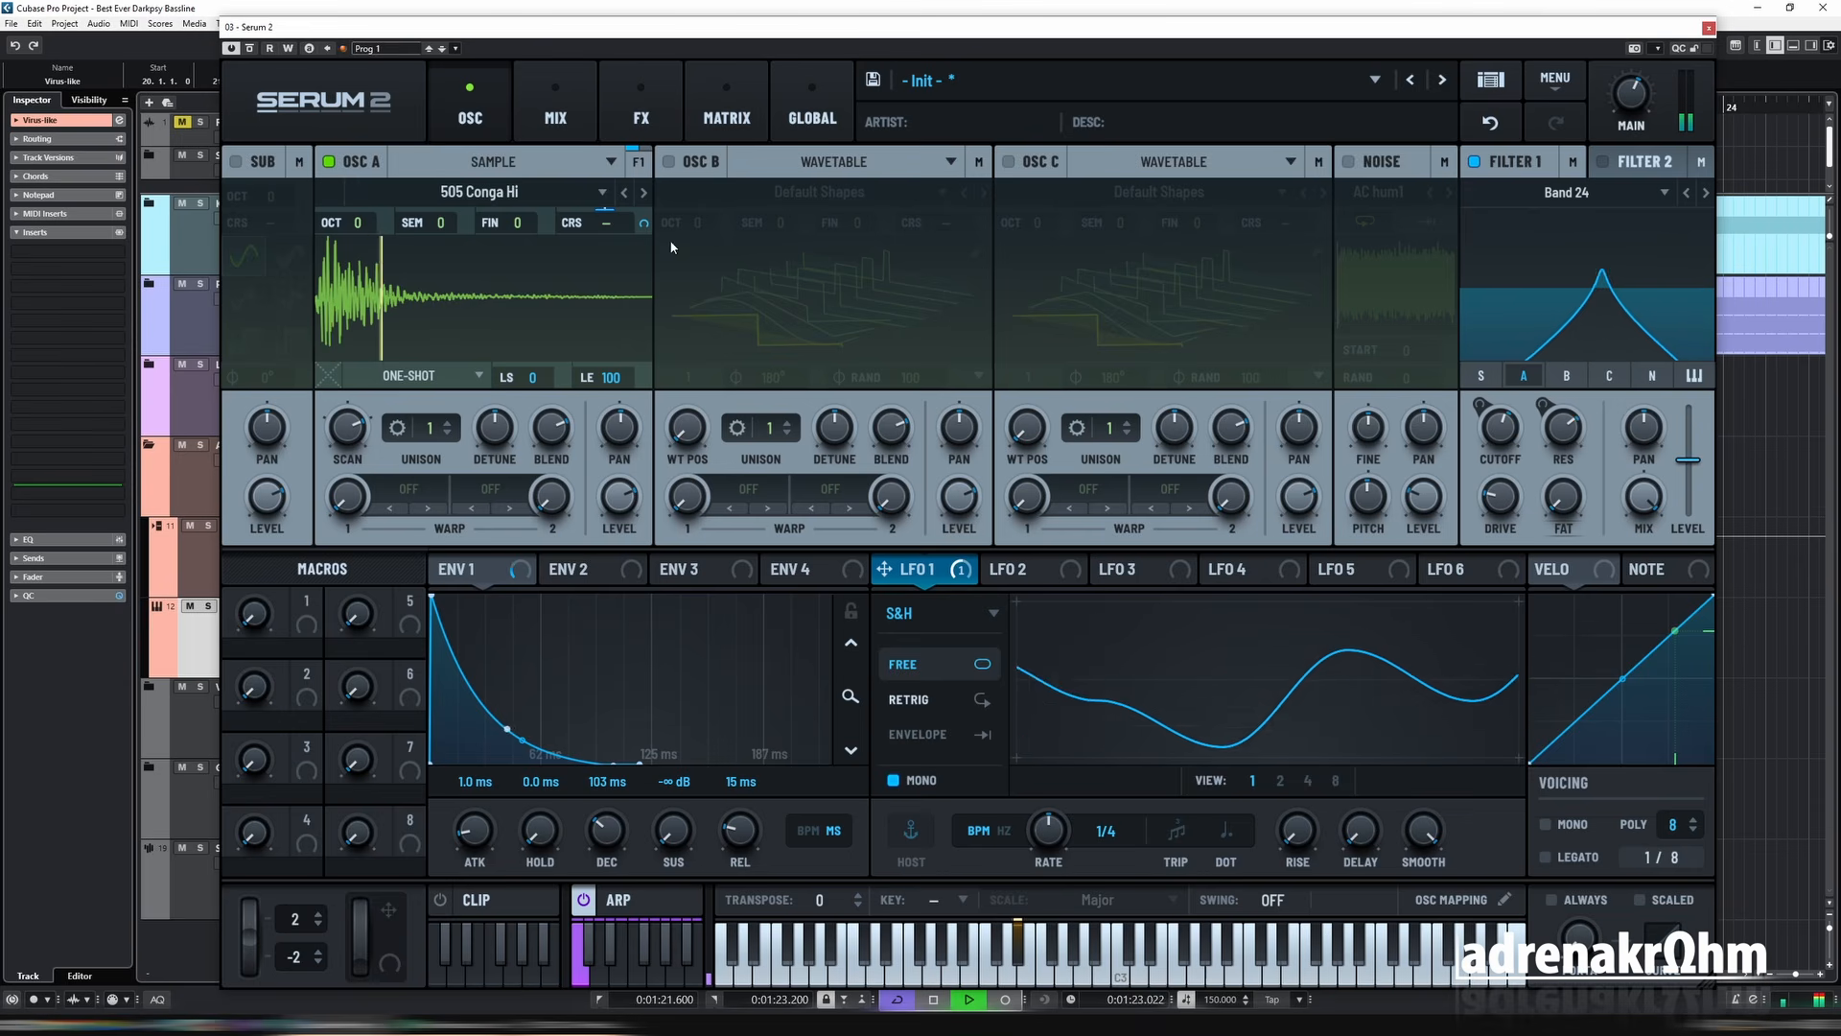
Reduce LFO 1's modulation amount on oscillator A's coarse pitch to about 12%.
left_click(642, 110)
left_click(727, 110)
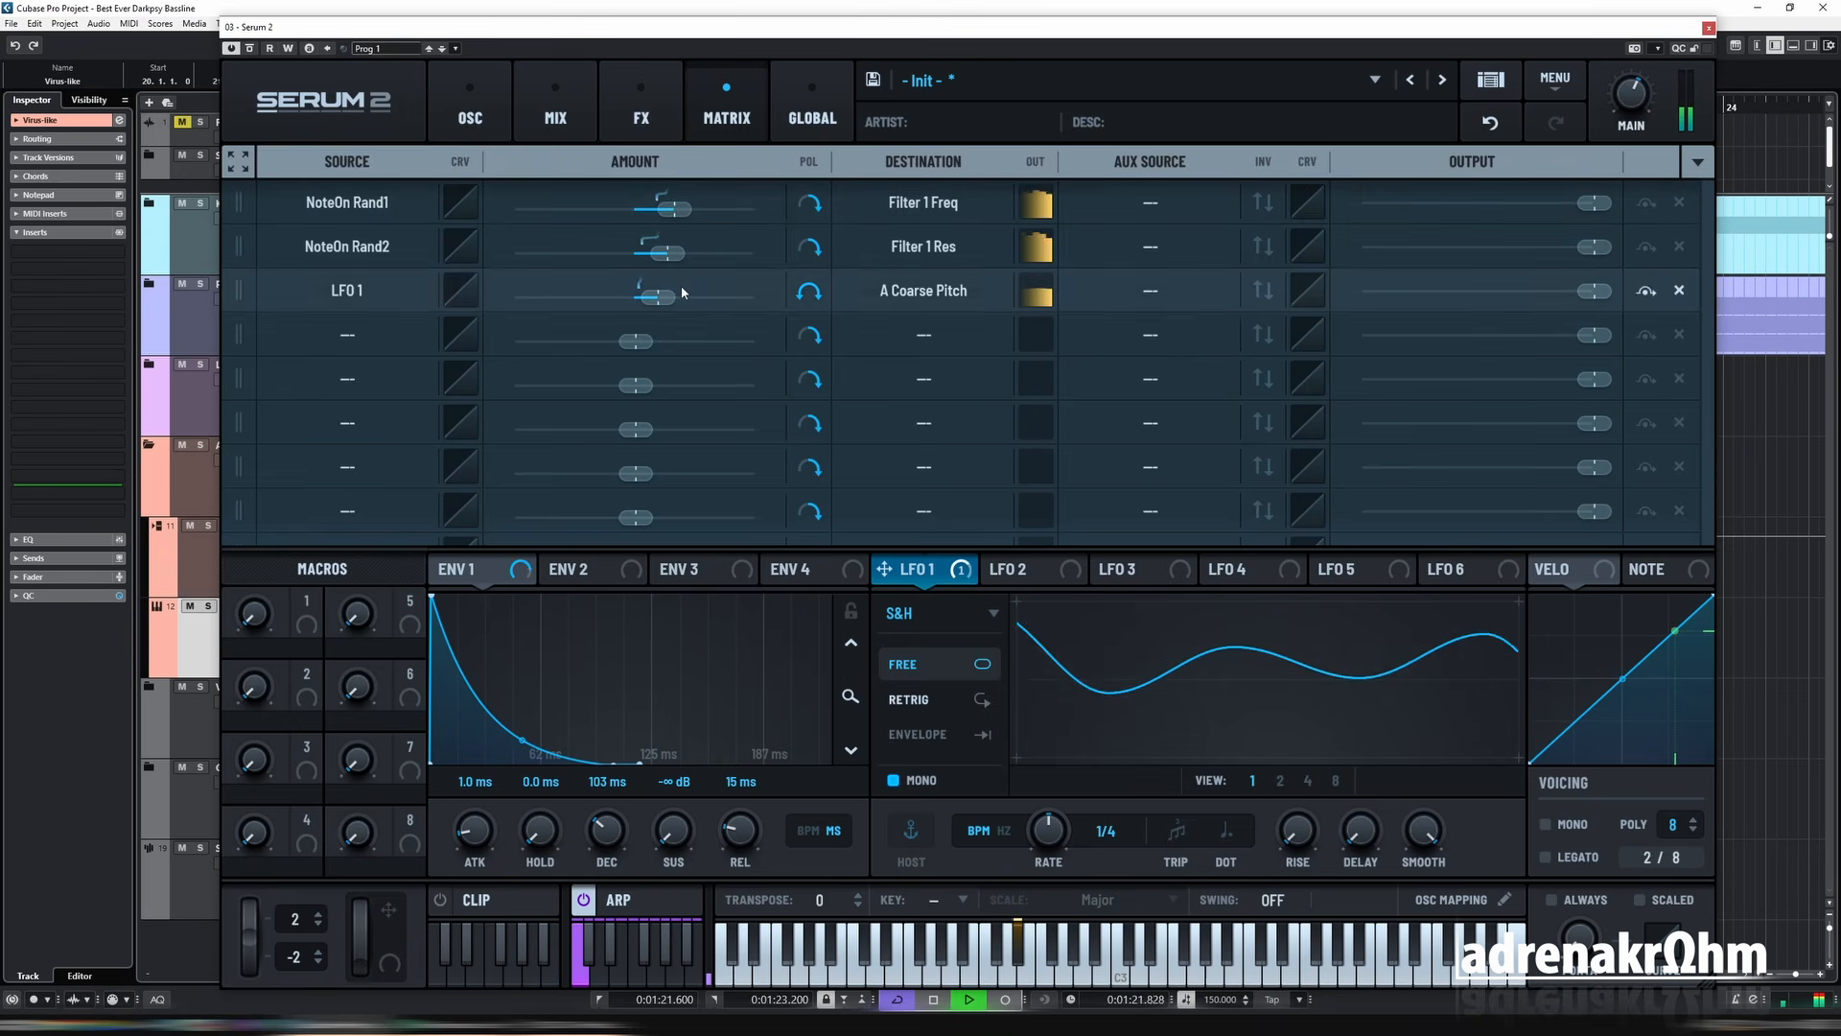
mouse_move(662, 299)
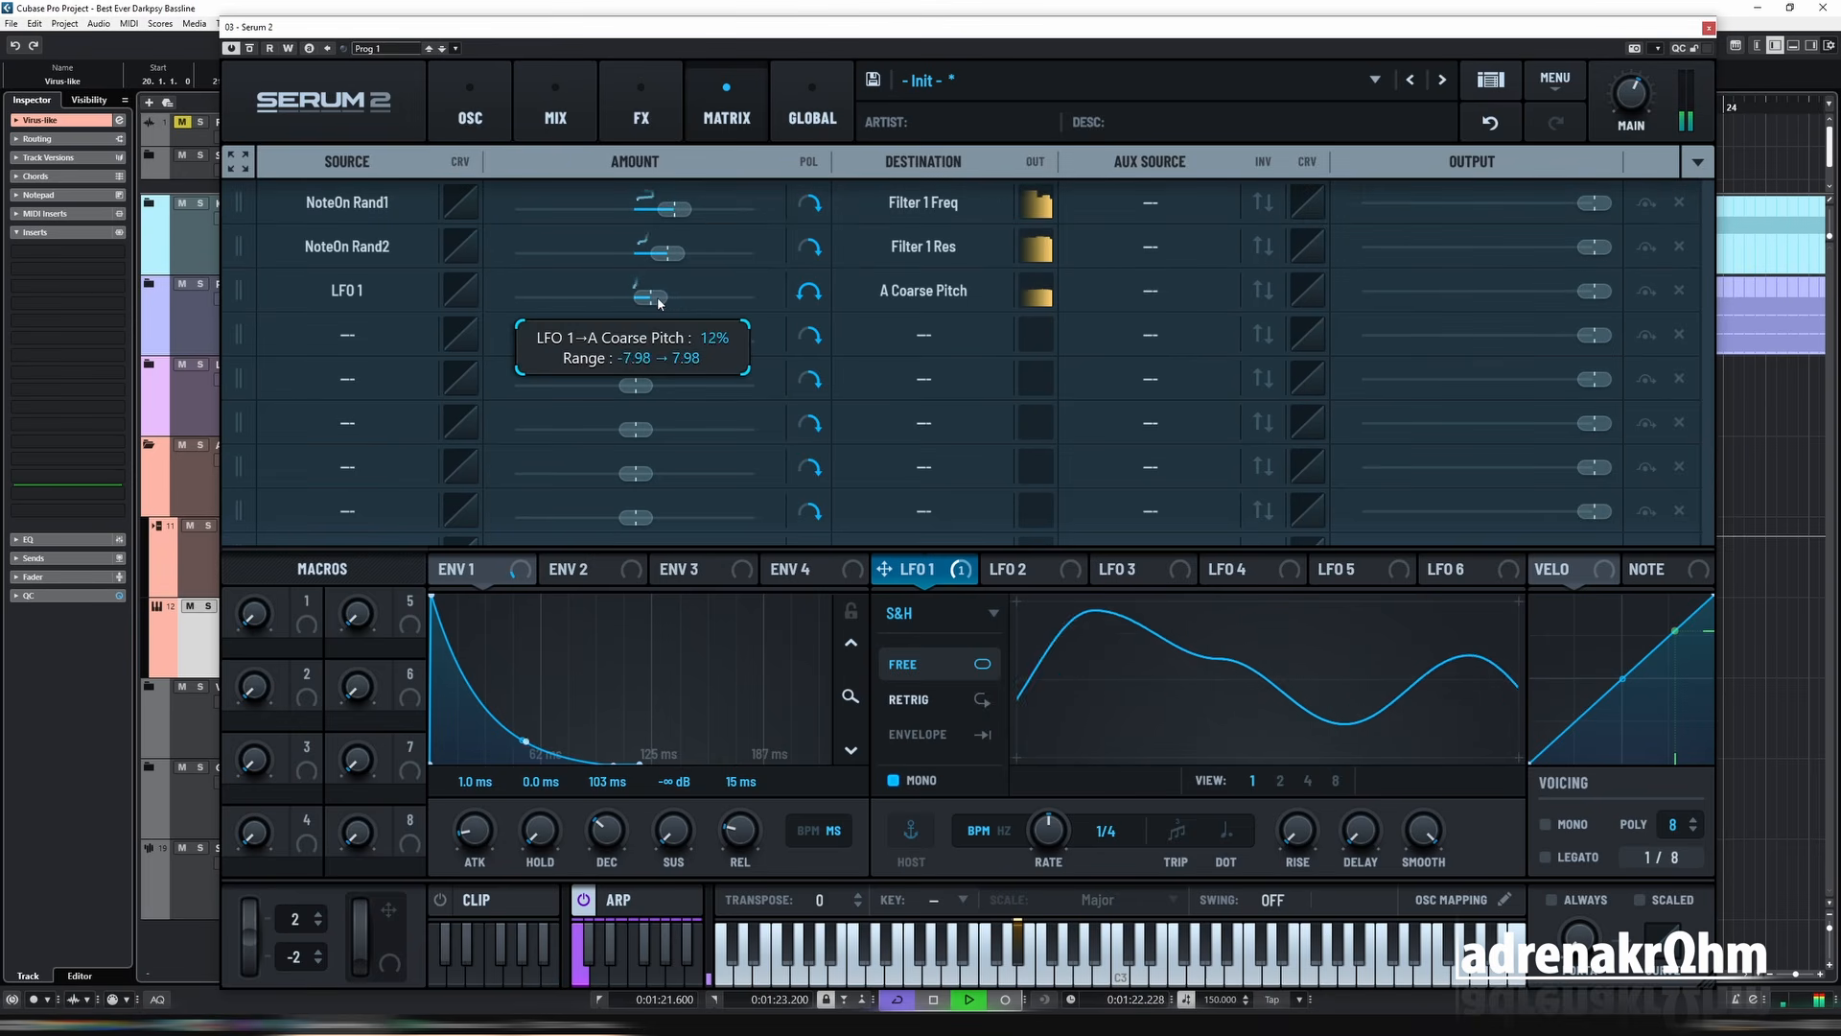
left_click(470, 110)
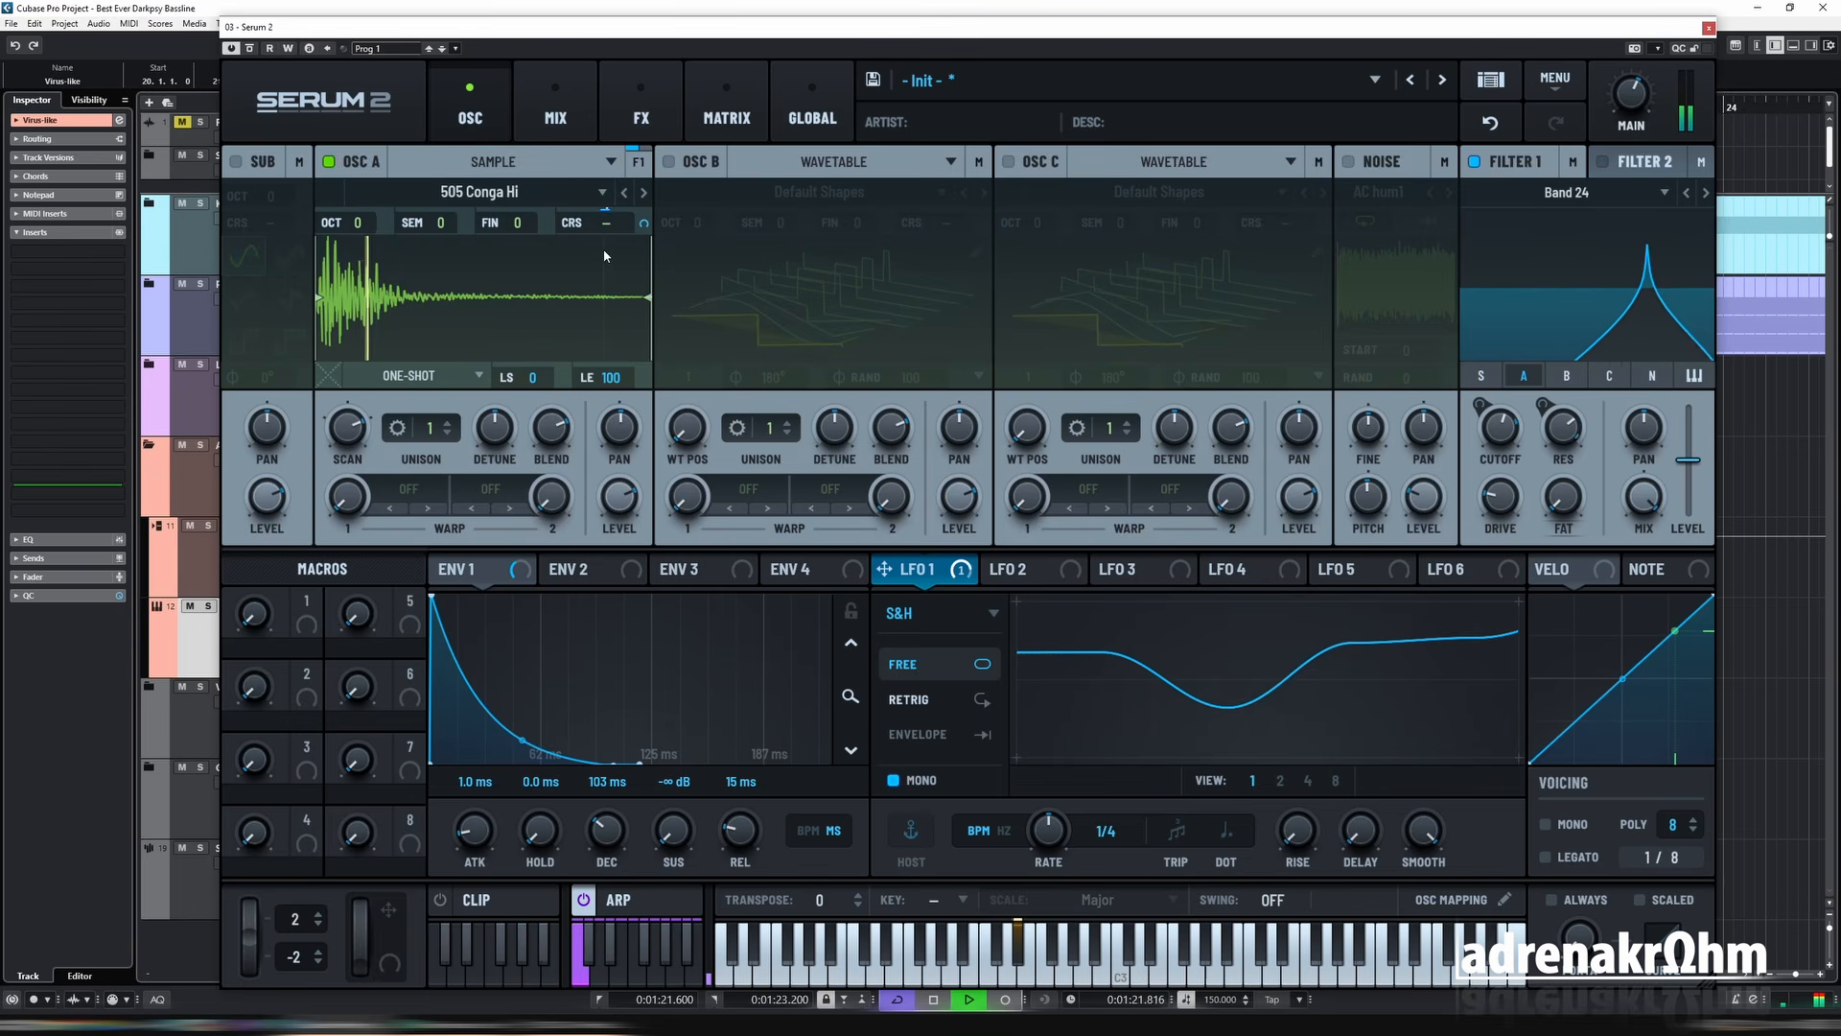
Assign LFO 2 to envelope 1's decay and set the LFO's rate to 1/16 while listening.
key("space")
left_click(1028, 572)
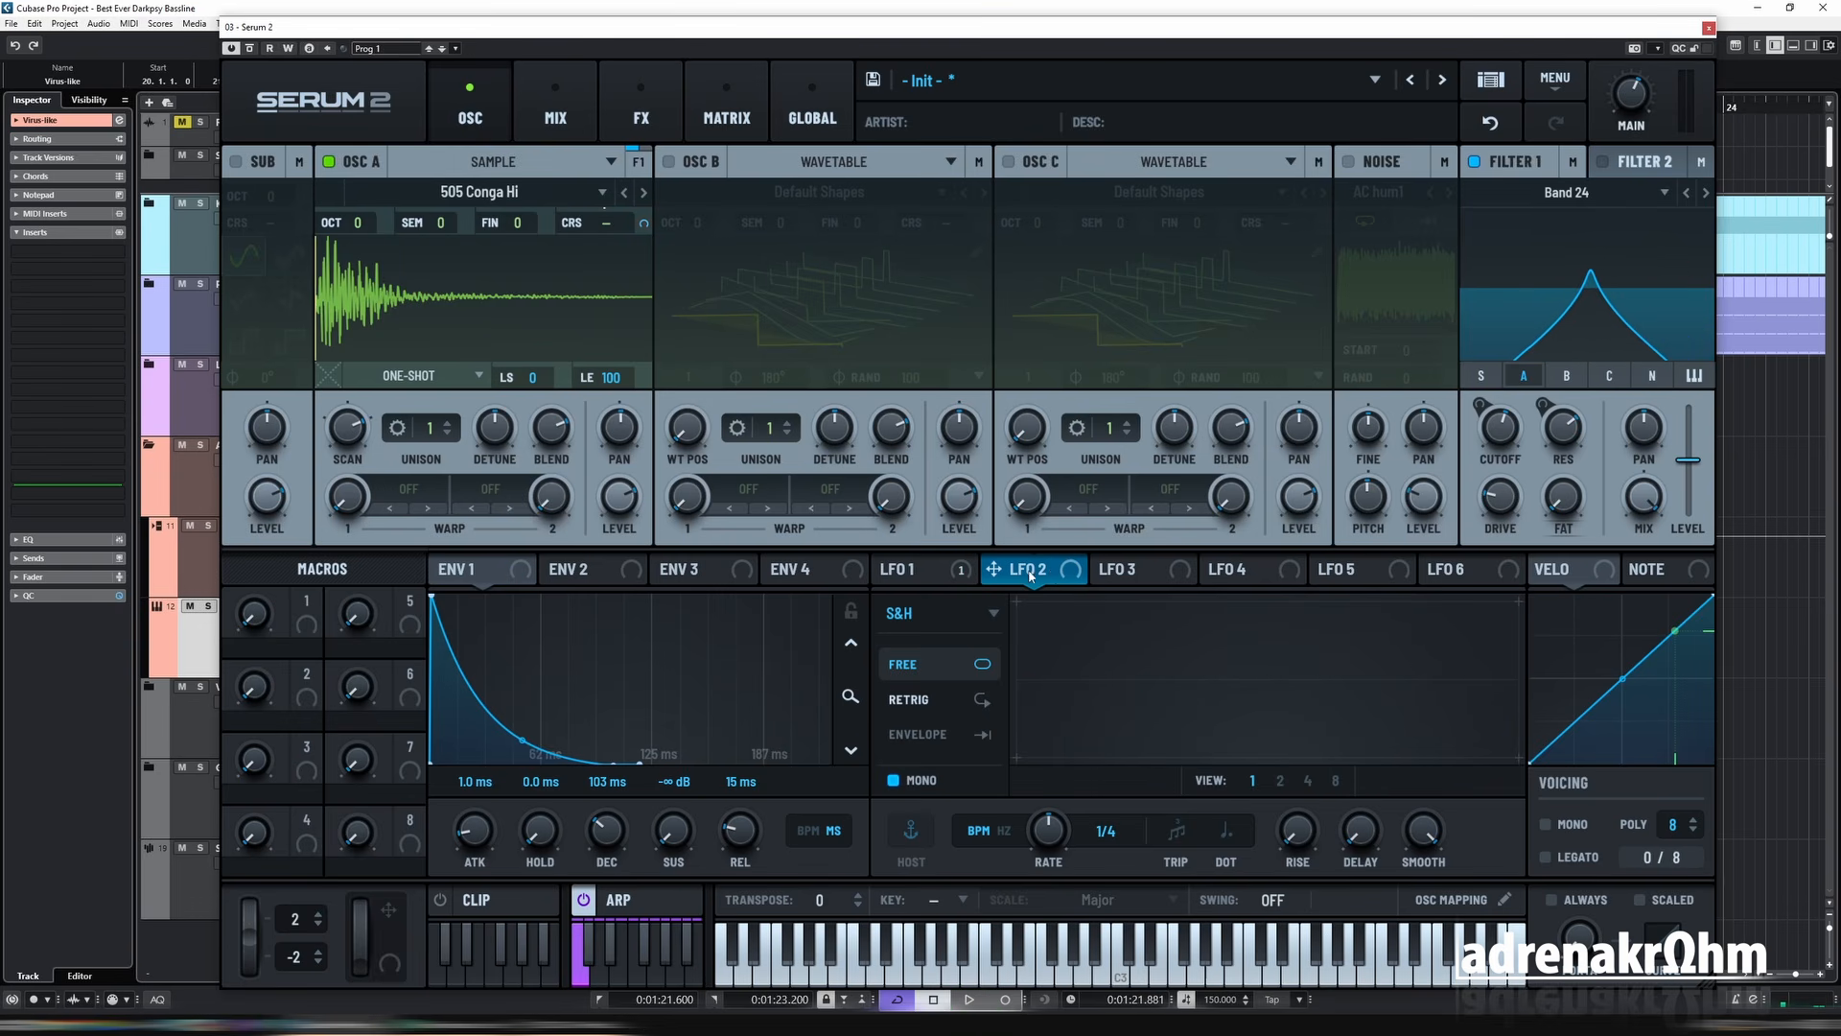
left_click_drag(996, 573, 614, 823)
key("space")
mouse_move(586, 825)
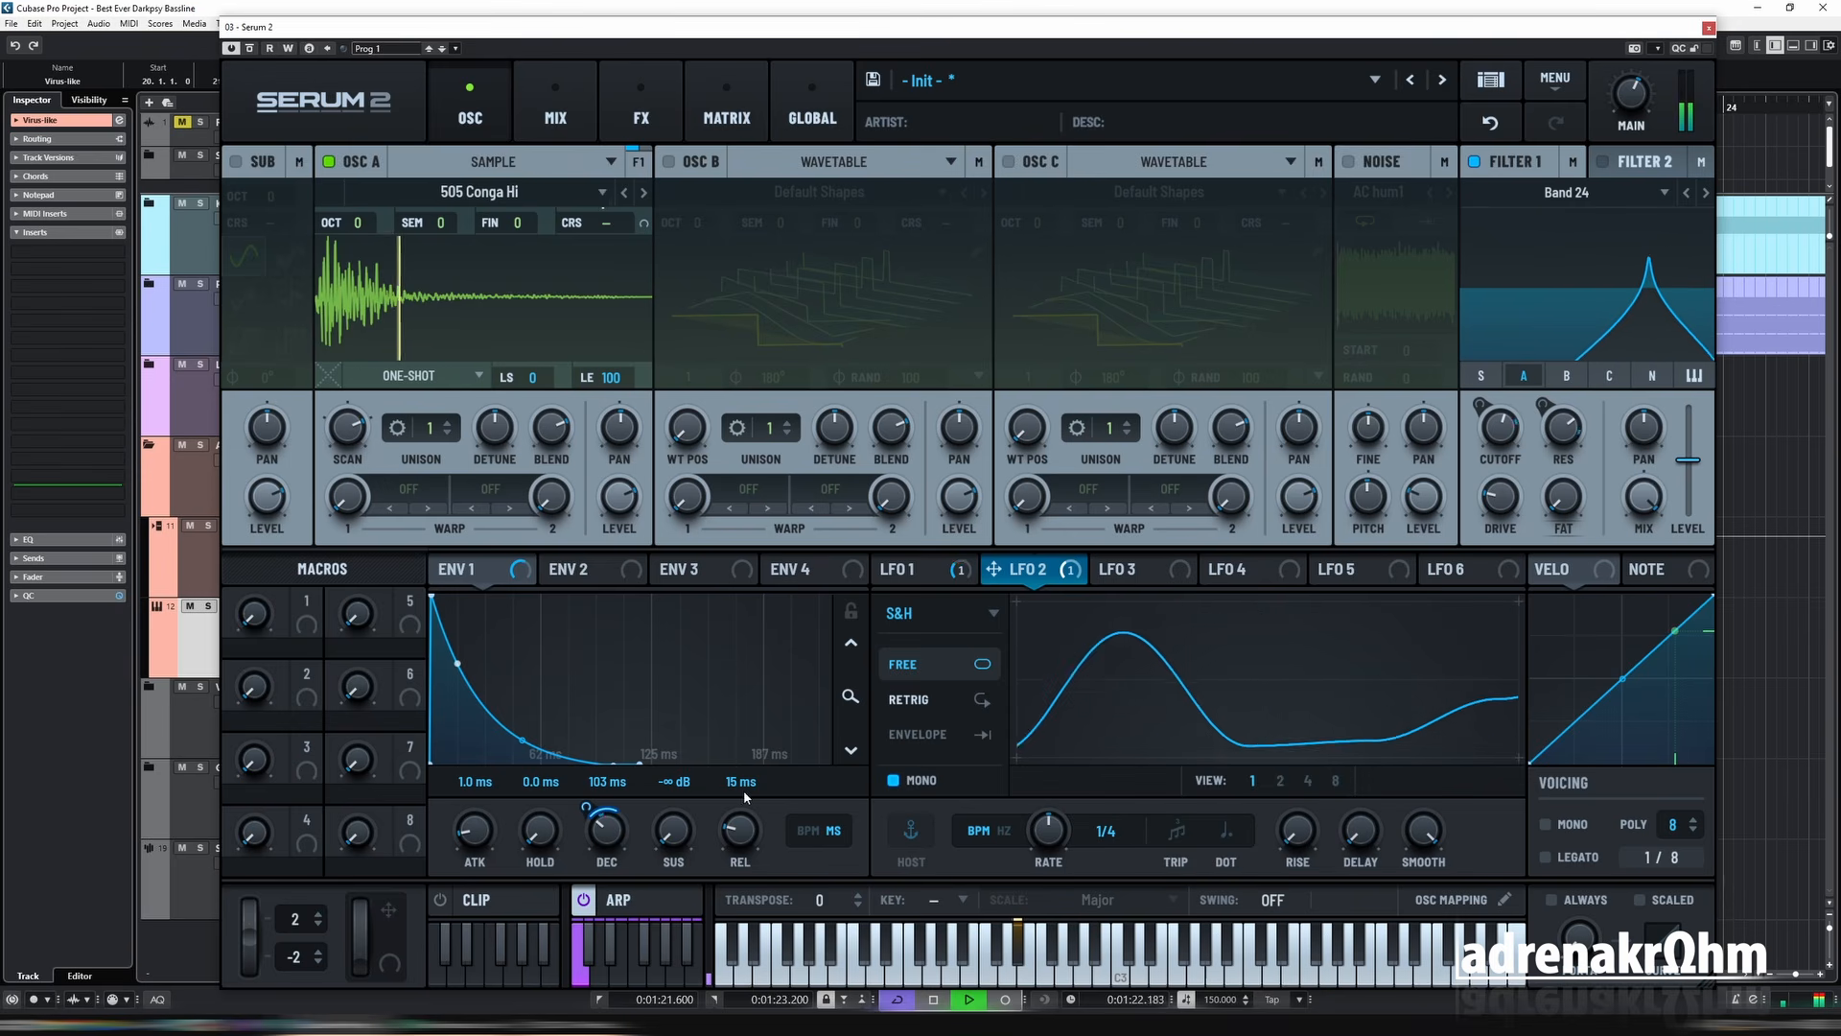
left_click_drag(1043, 842, 1051, 821)
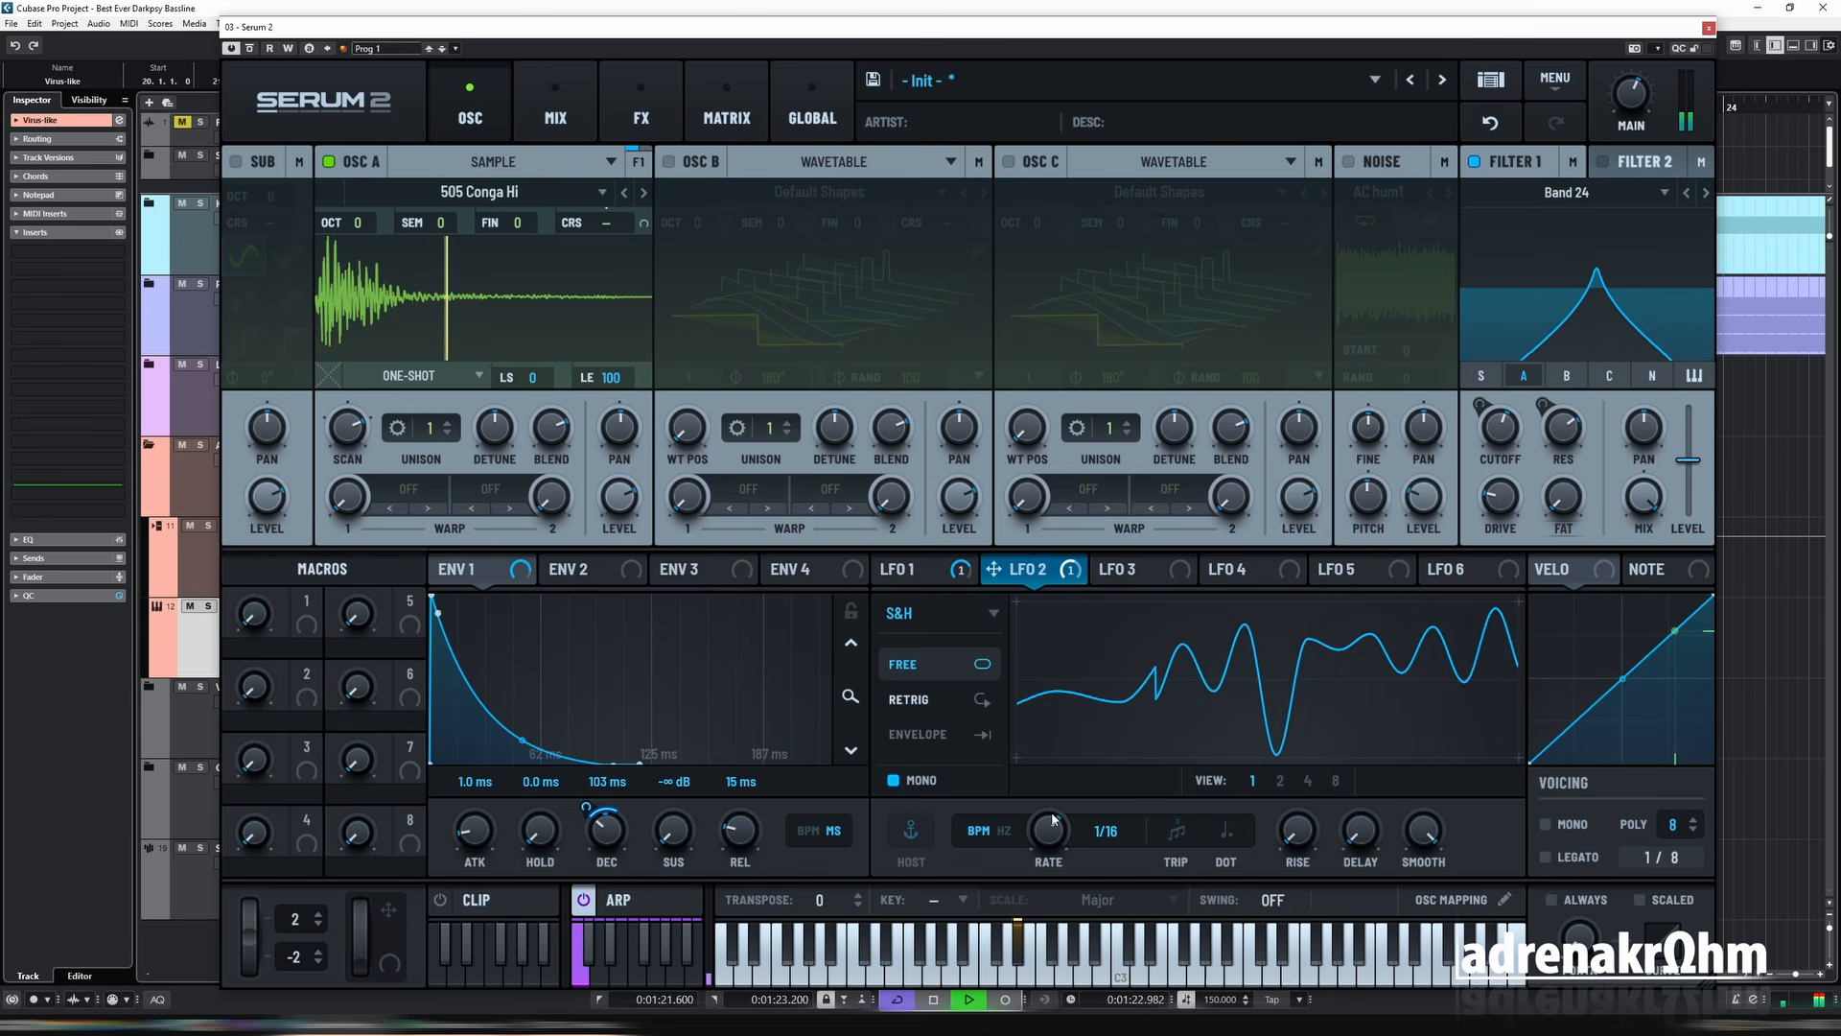
Make LFO 2's modulation of the envelope decay bipolar and set envelope 1's decay to about 199 ms.
left_click_drag(606, 829, 587, 817)
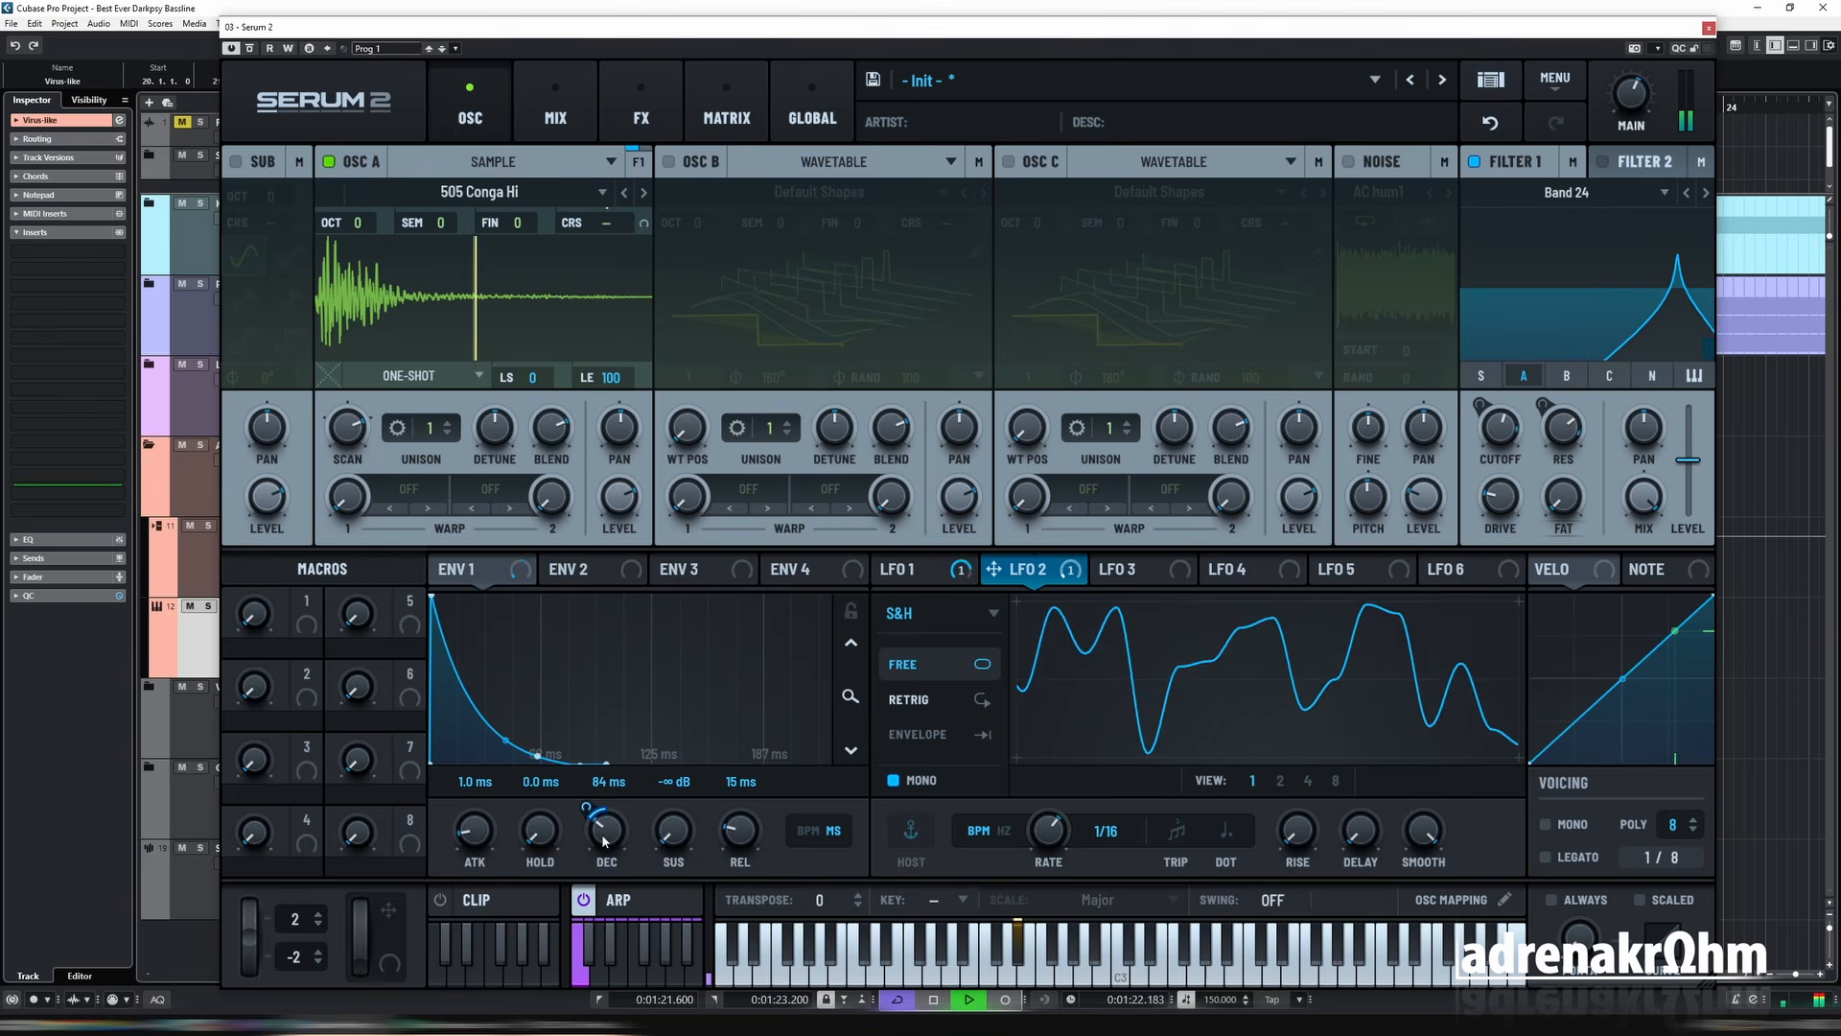
left_click(731, 120)
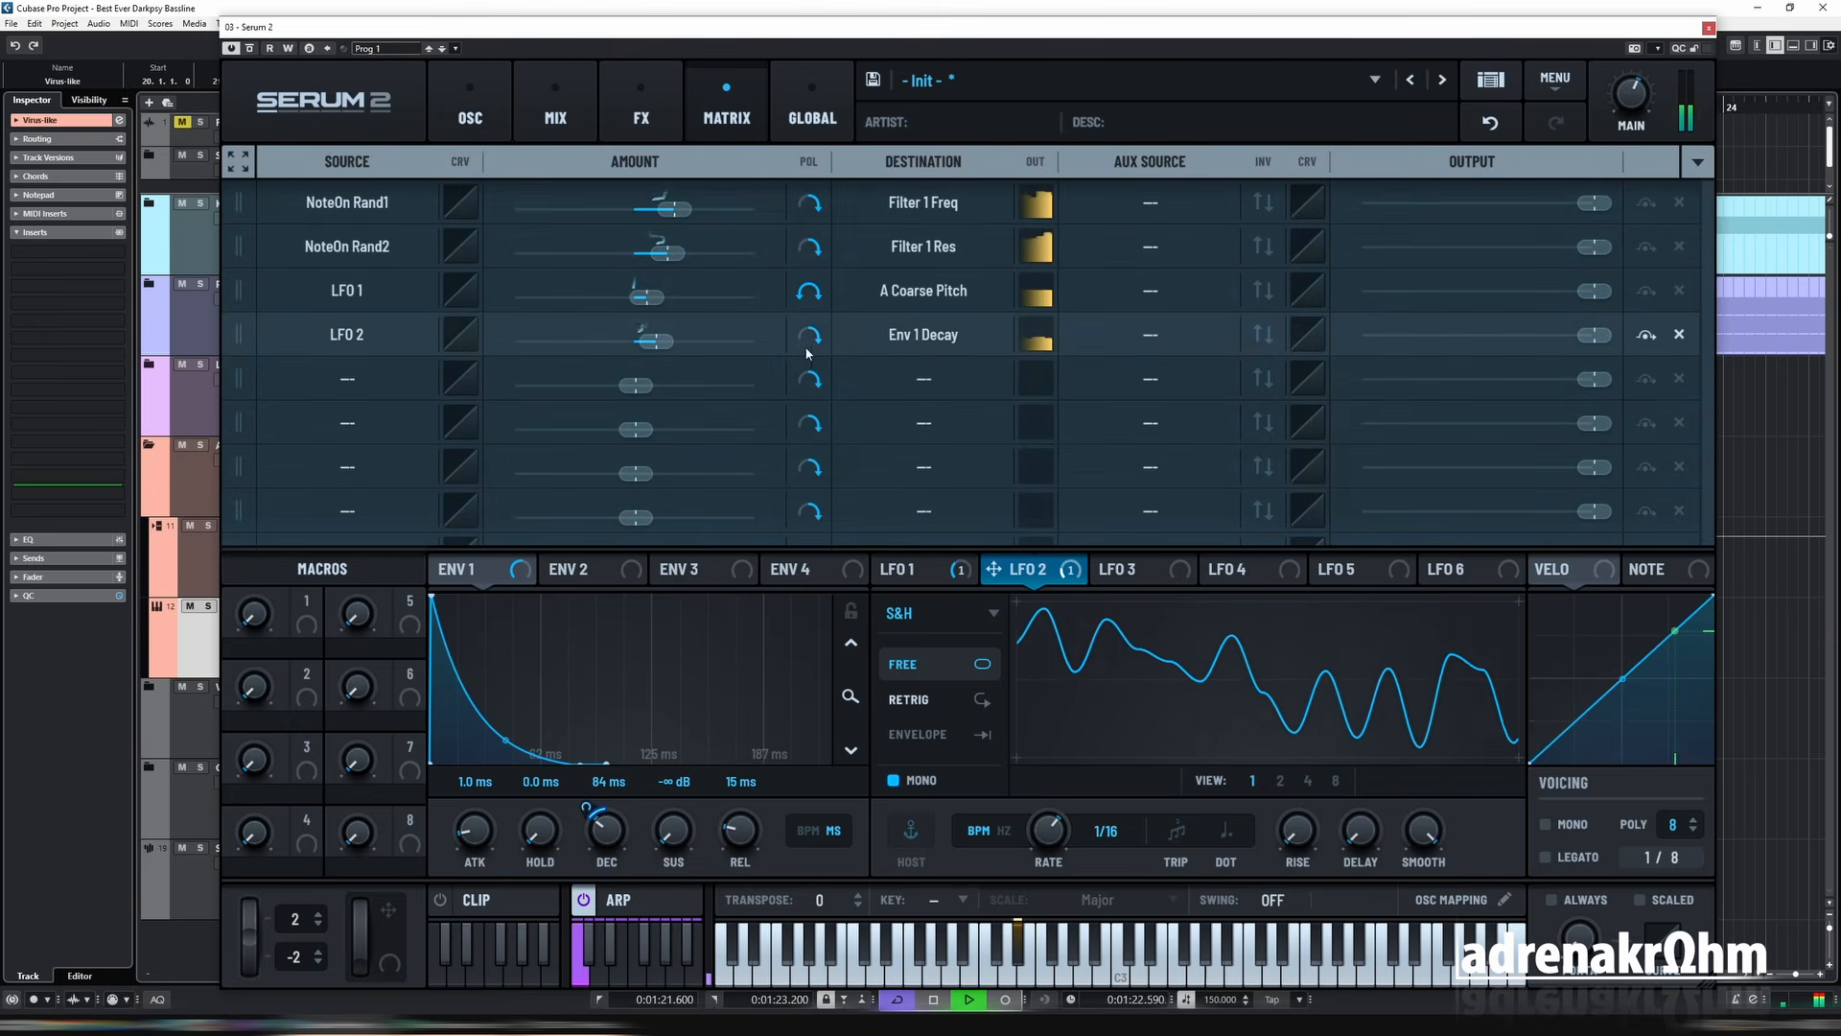
left_click(469, 117)
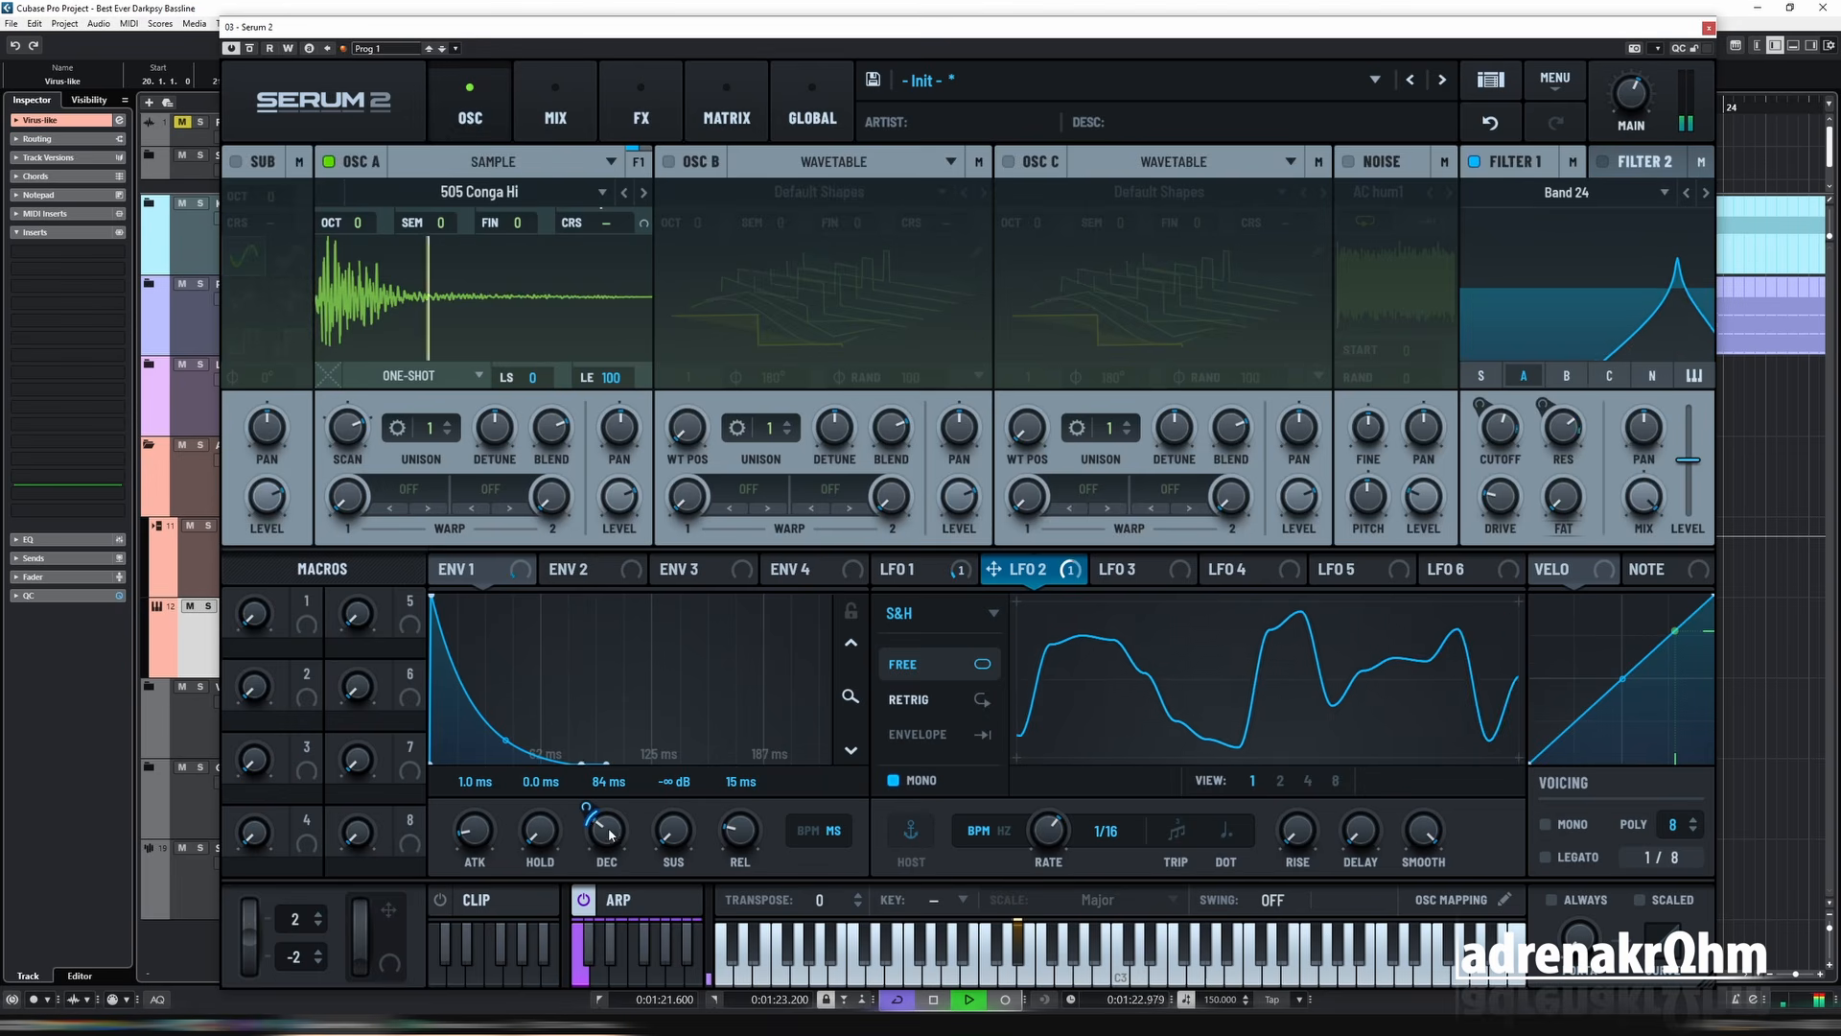
left_click_drag(609, 834, 622, 841)
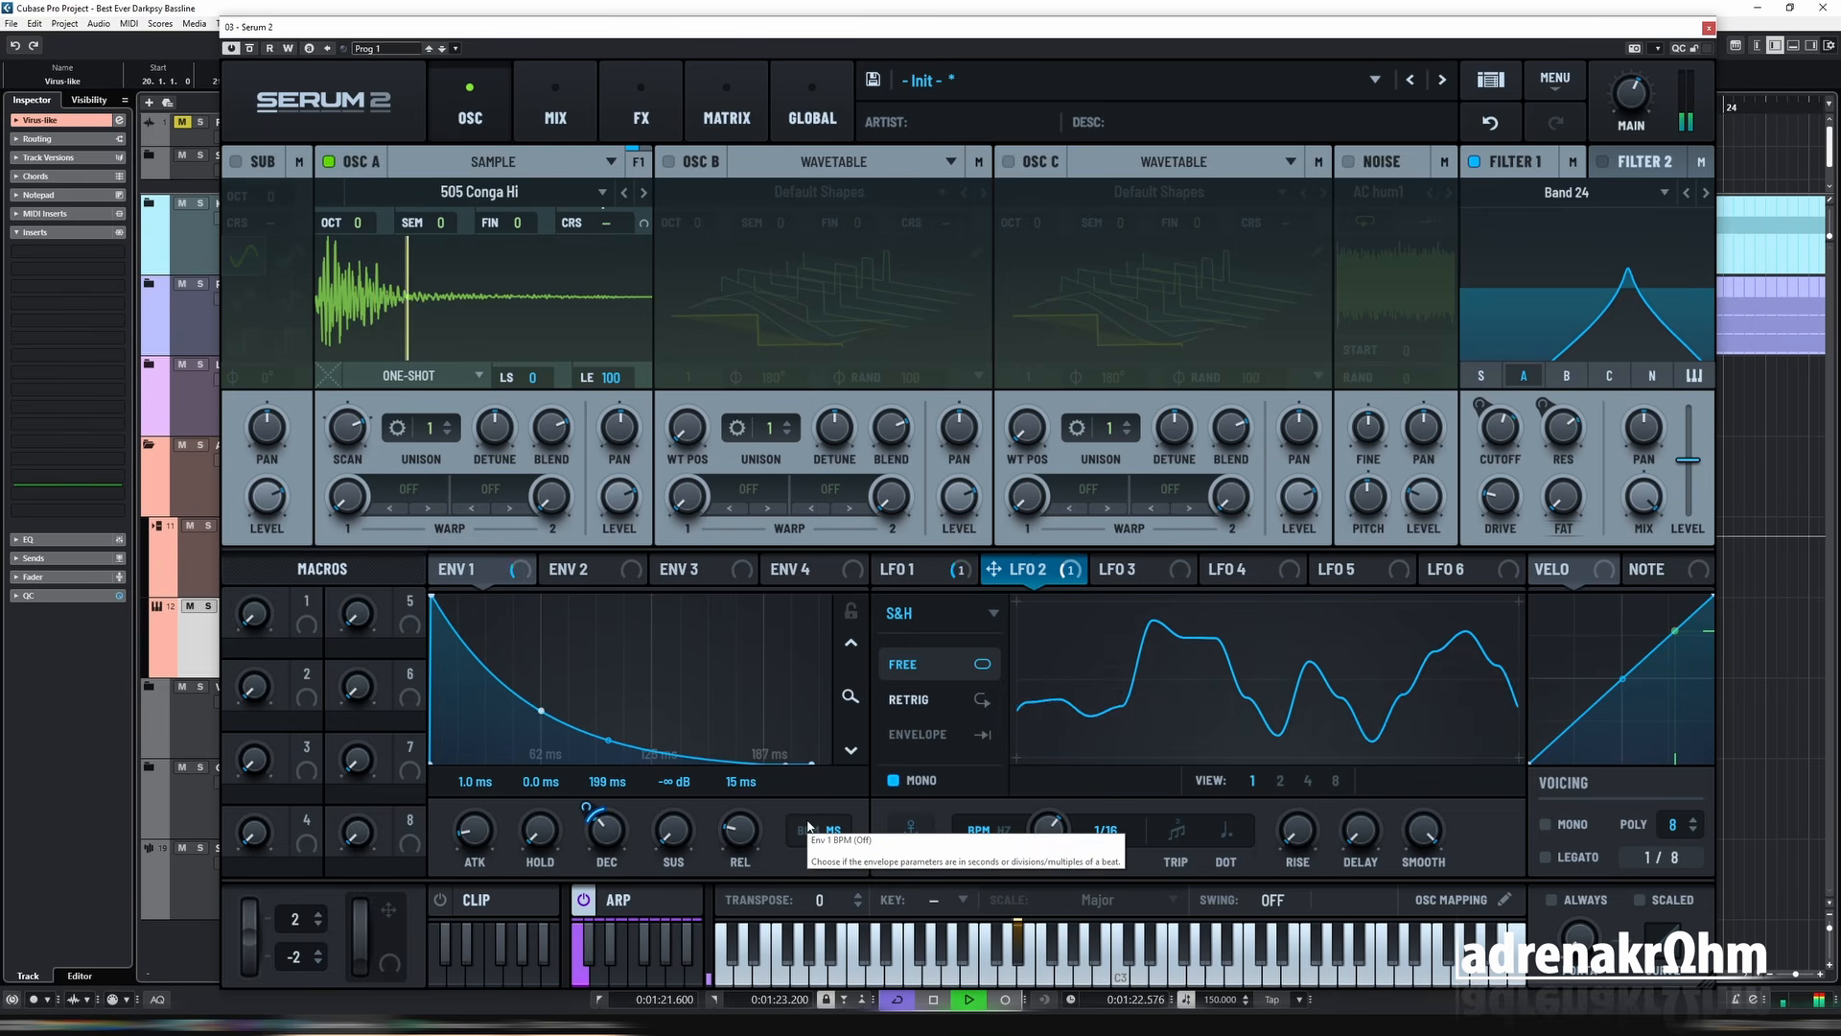
Assign LFO 3 to the left delay time of the Delay effect.
left_click(1134, 570)
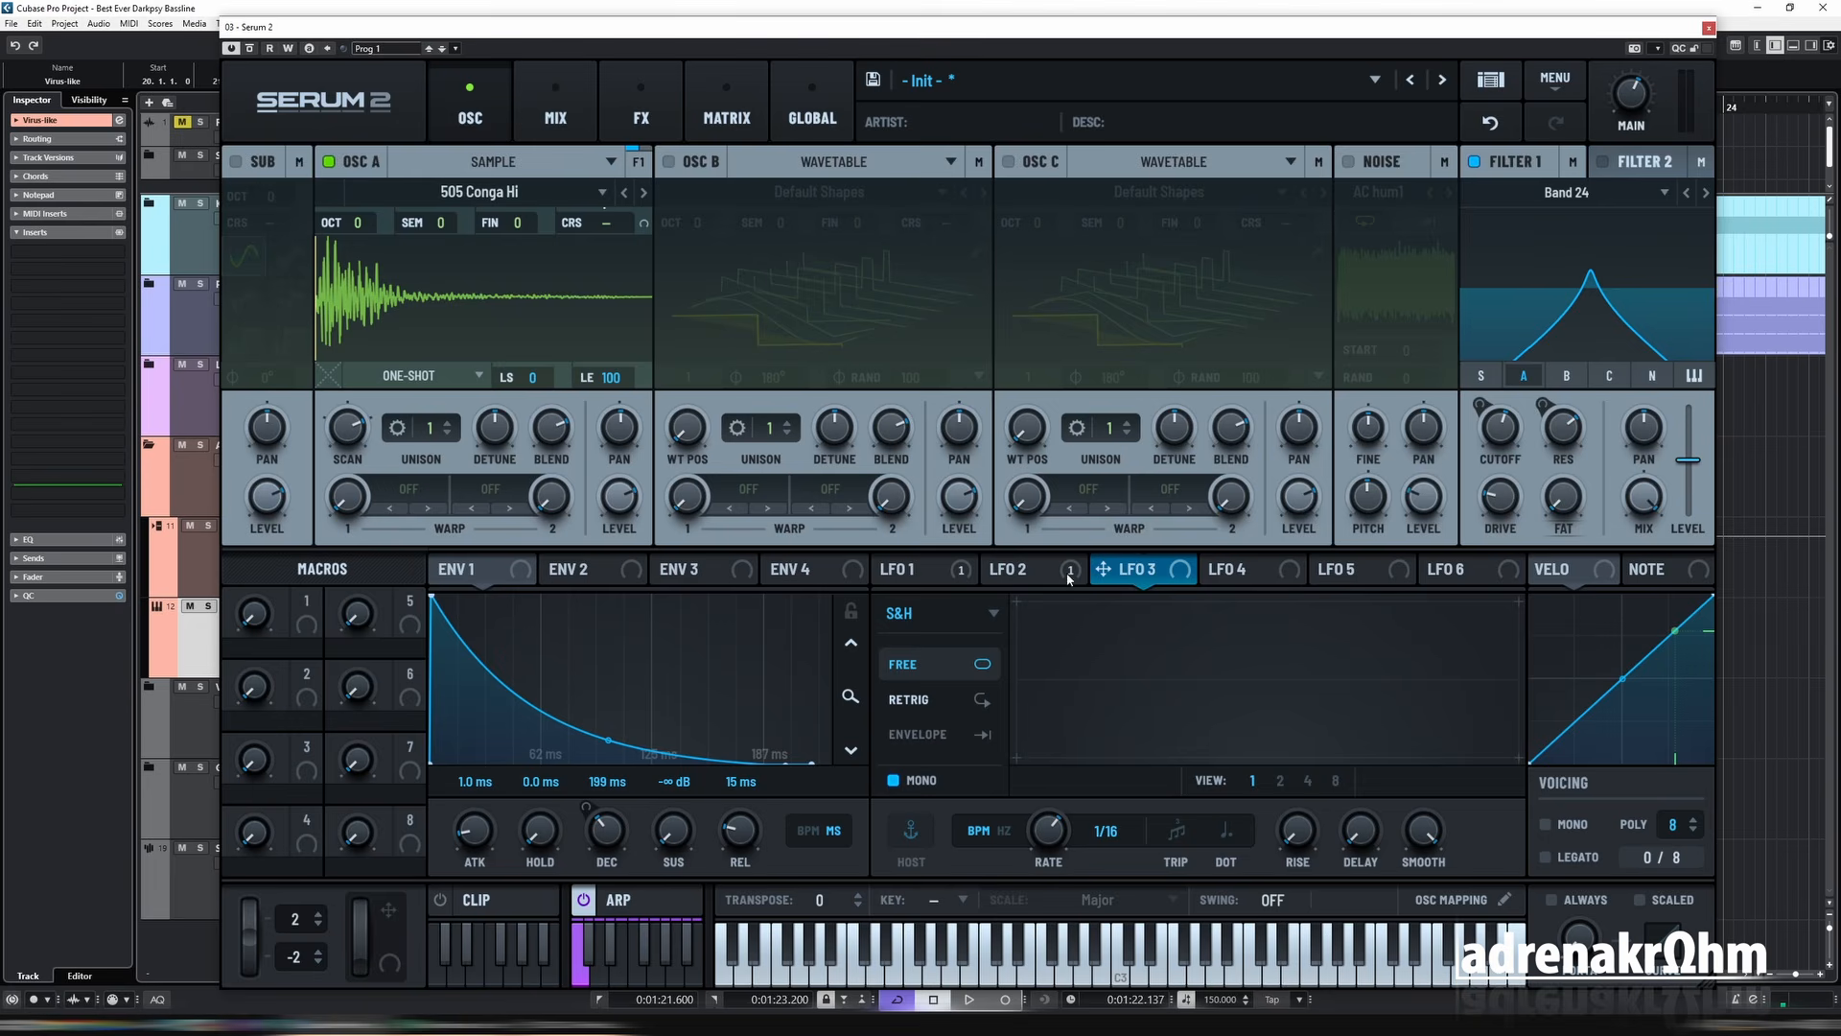
left_click(727, 111)
left_click(642, 111)
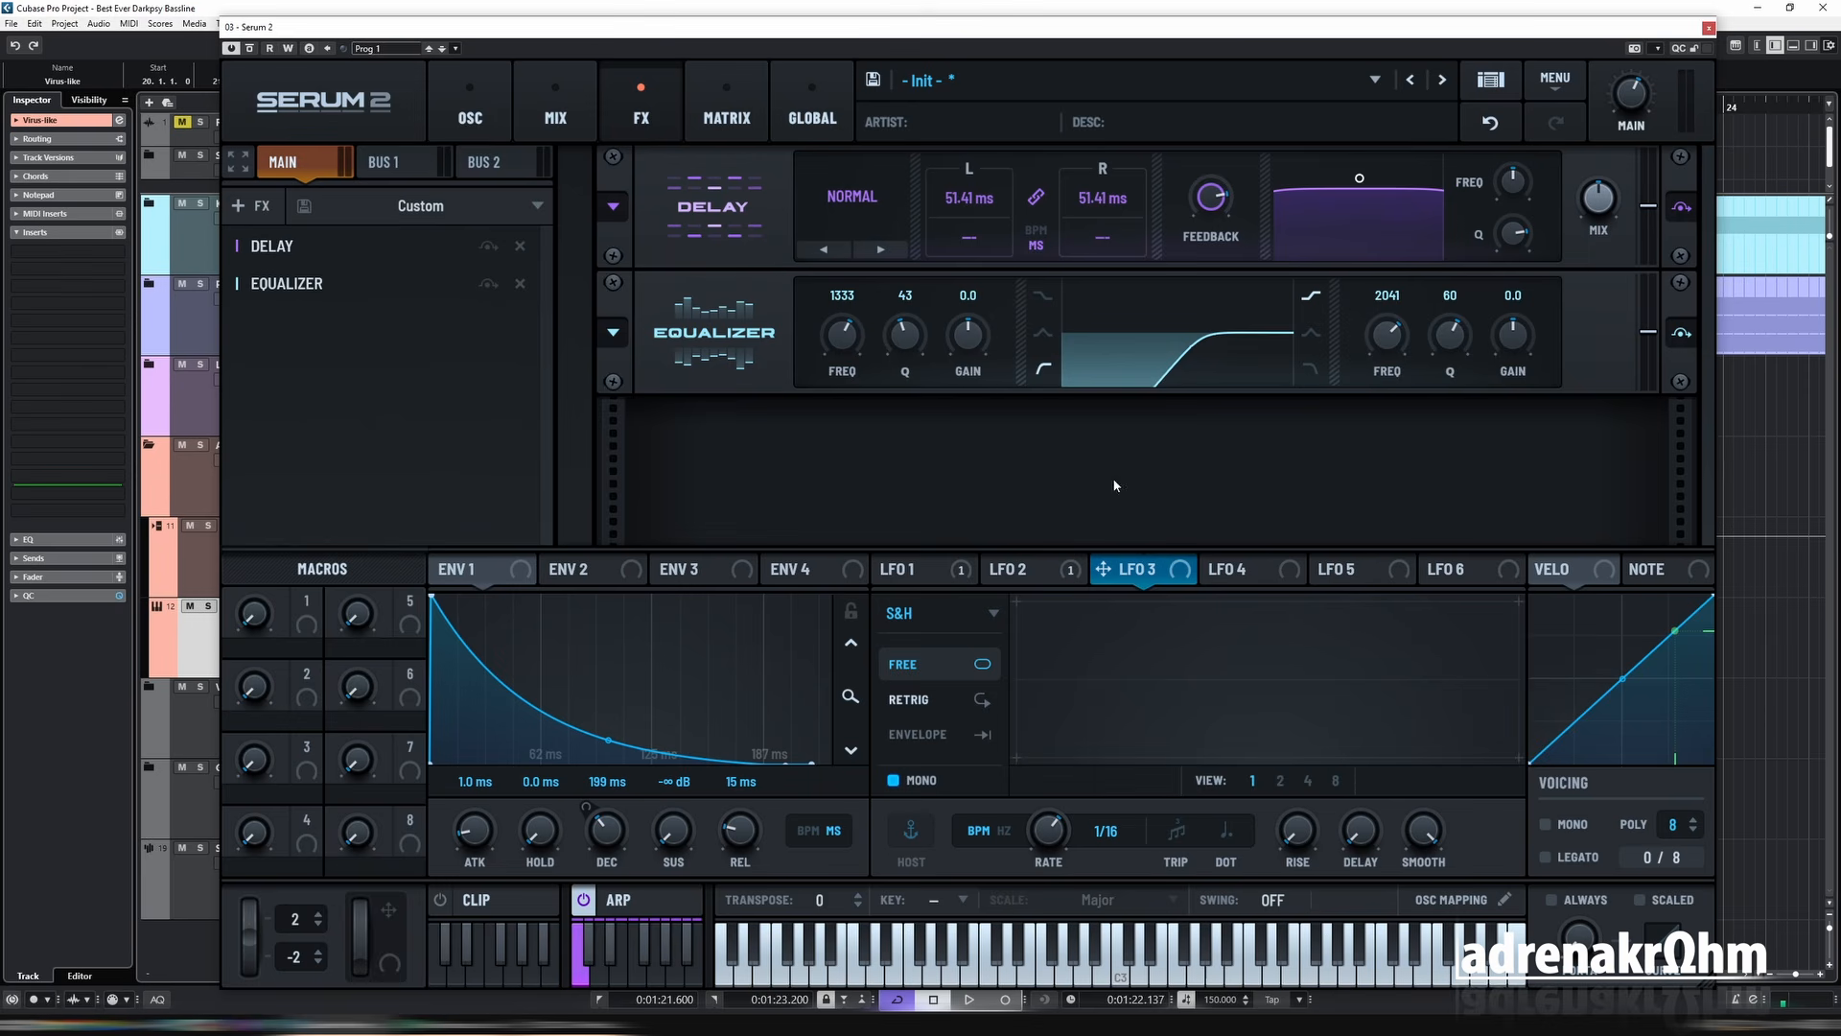
left_click_drag(1163, 524, 985, 204)
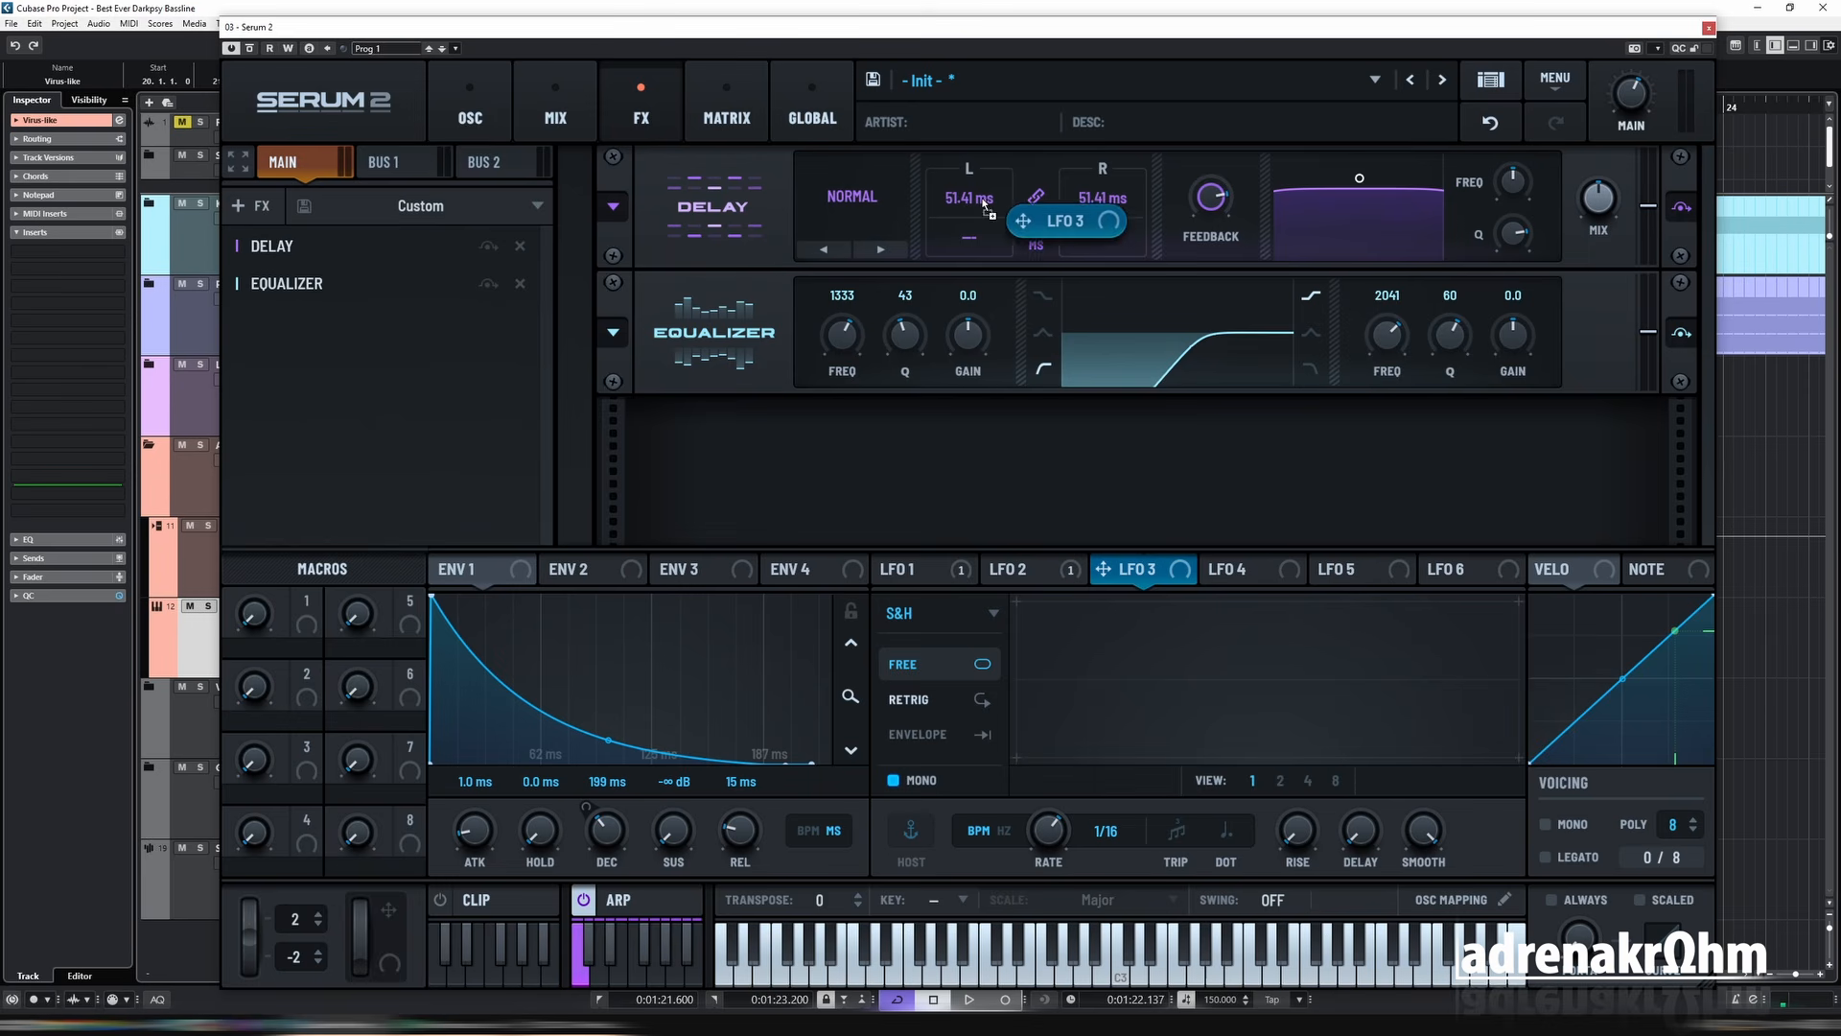
Make LFO 3's modulation of the left delay time bipolar and reduce its amount during playback.
left_click(724, 117)
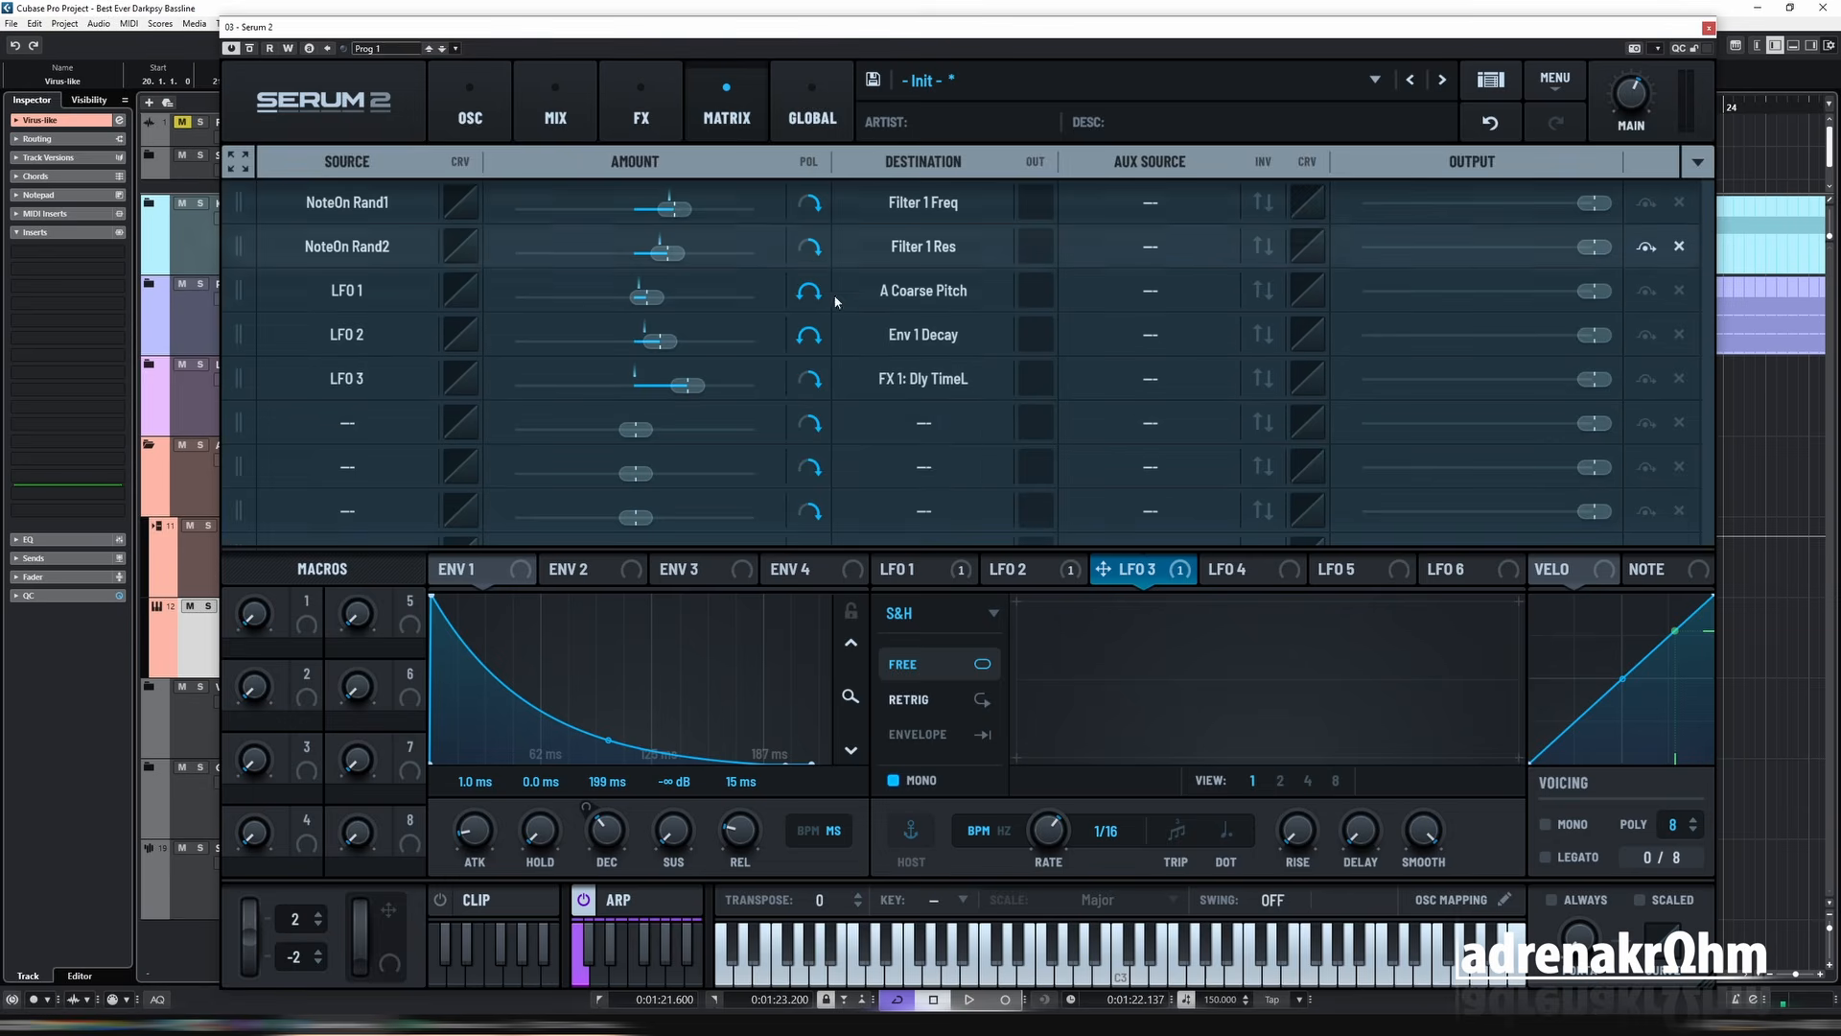
left_click(460, 106)
key("space")
left_click(726, 105)
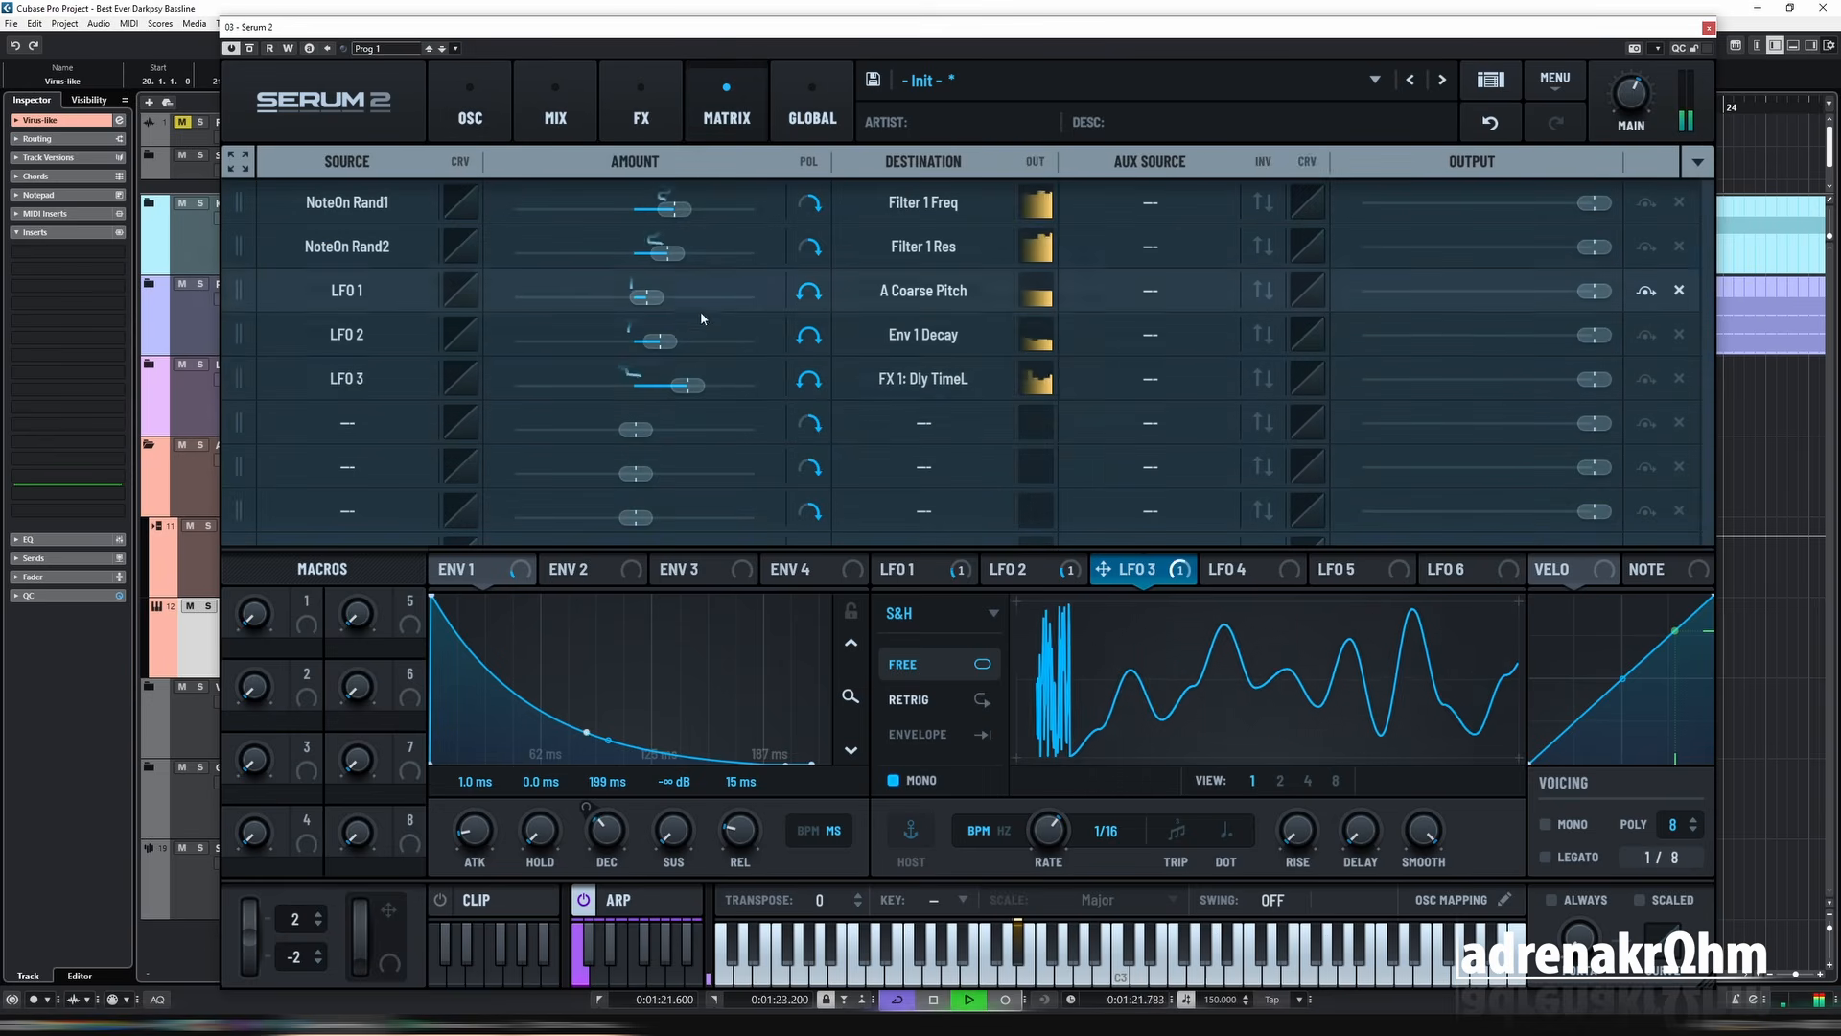
left_click_drag(686, 385, 660, 385)
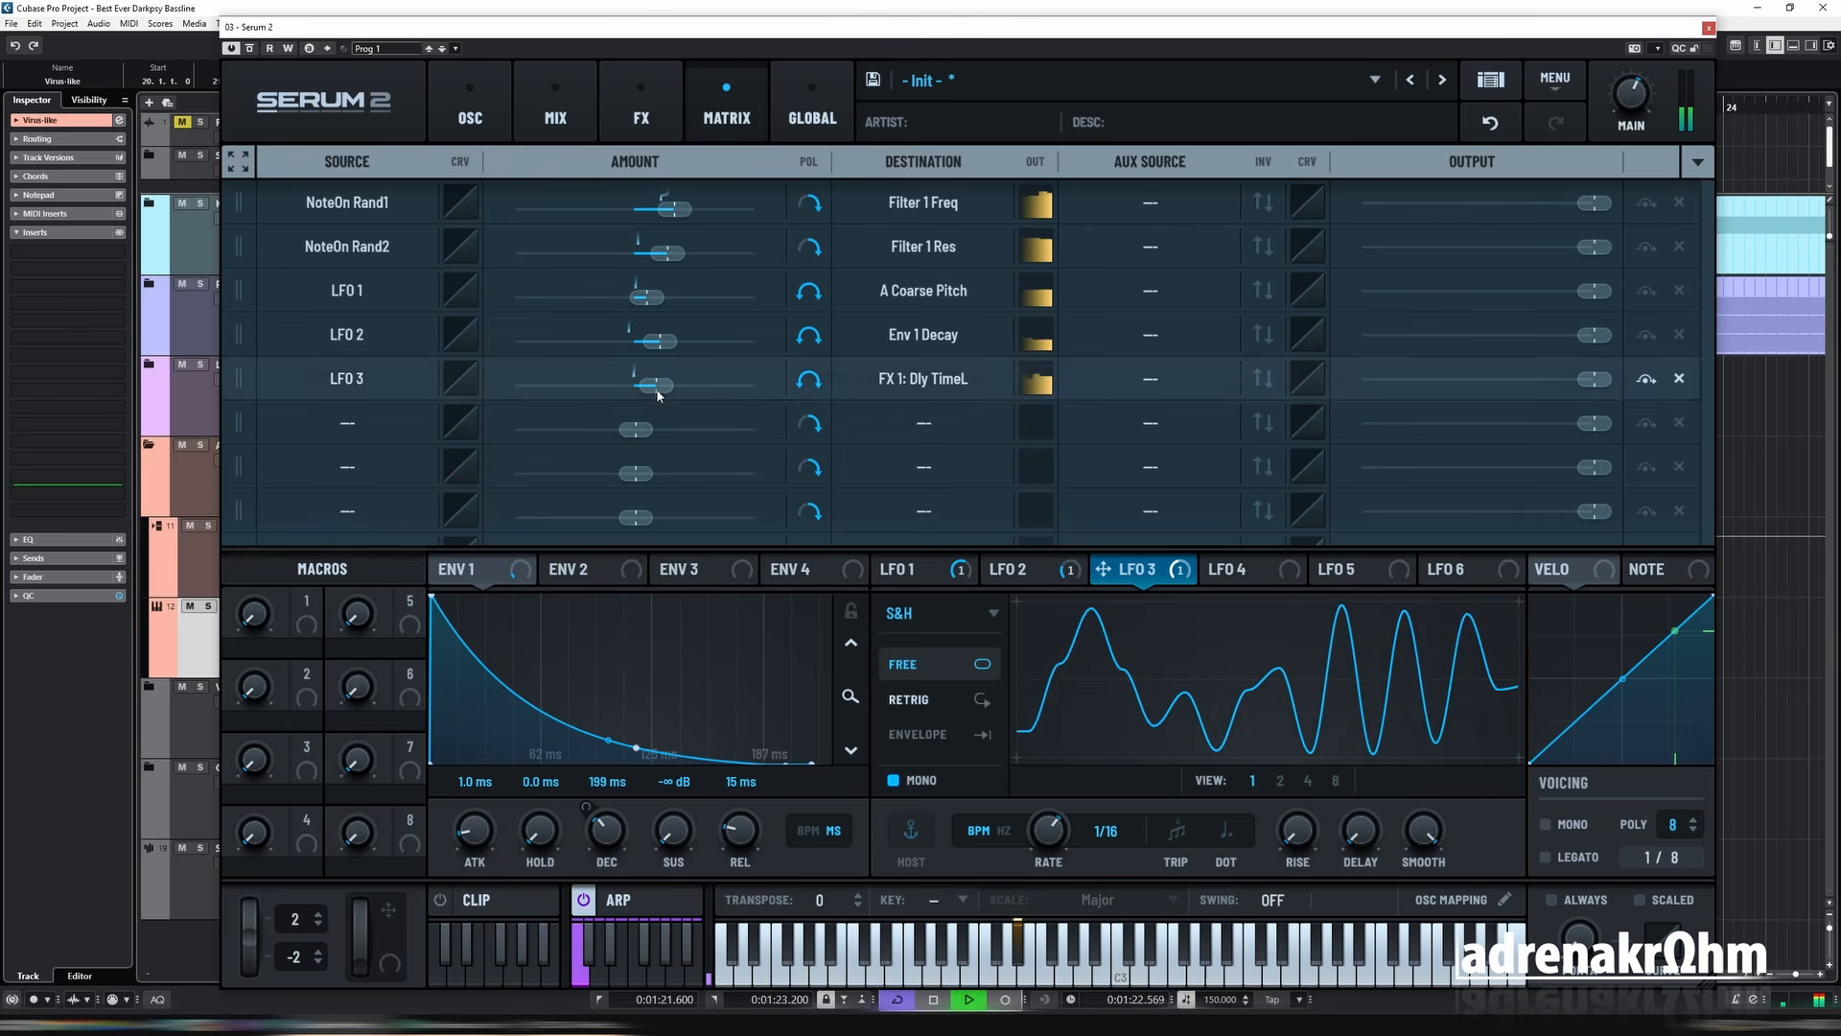
Slow LFO 3's rate to 1/2 and listen to the modulated sound before stopping playback.
left_click_drag(1048, 830, 1050, 912)
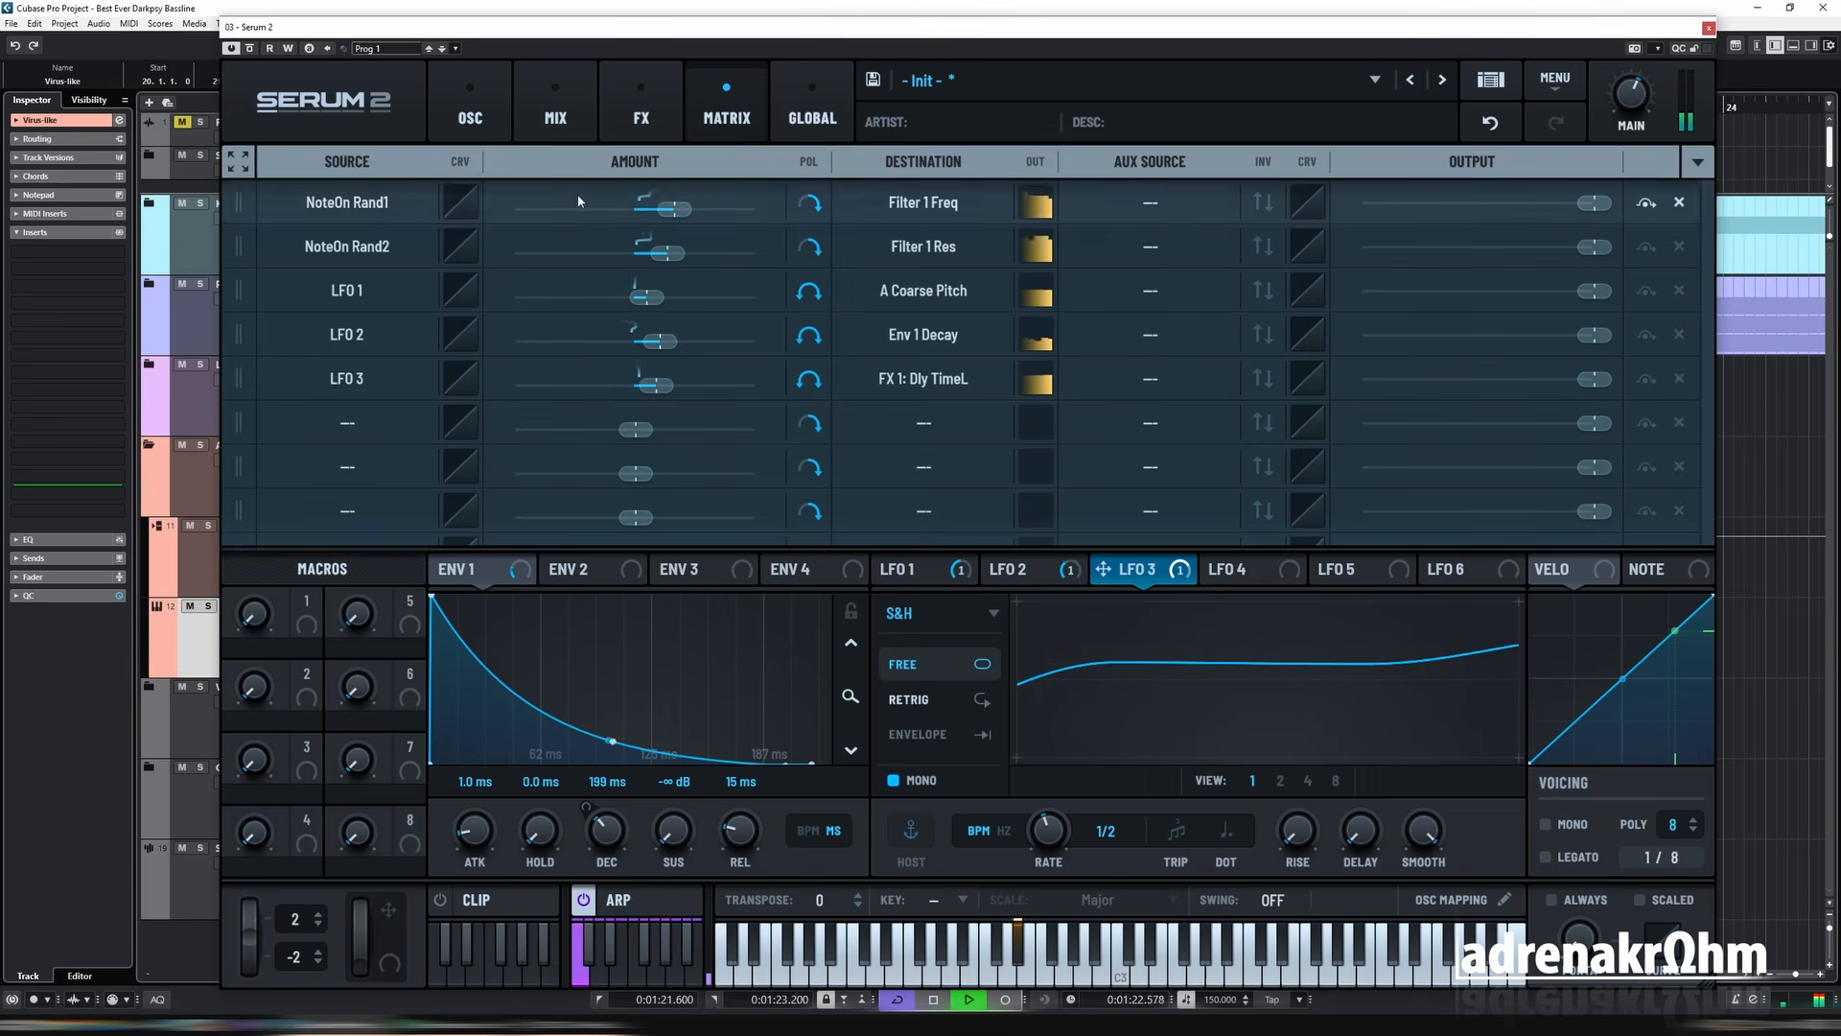
left_click(491, 133)
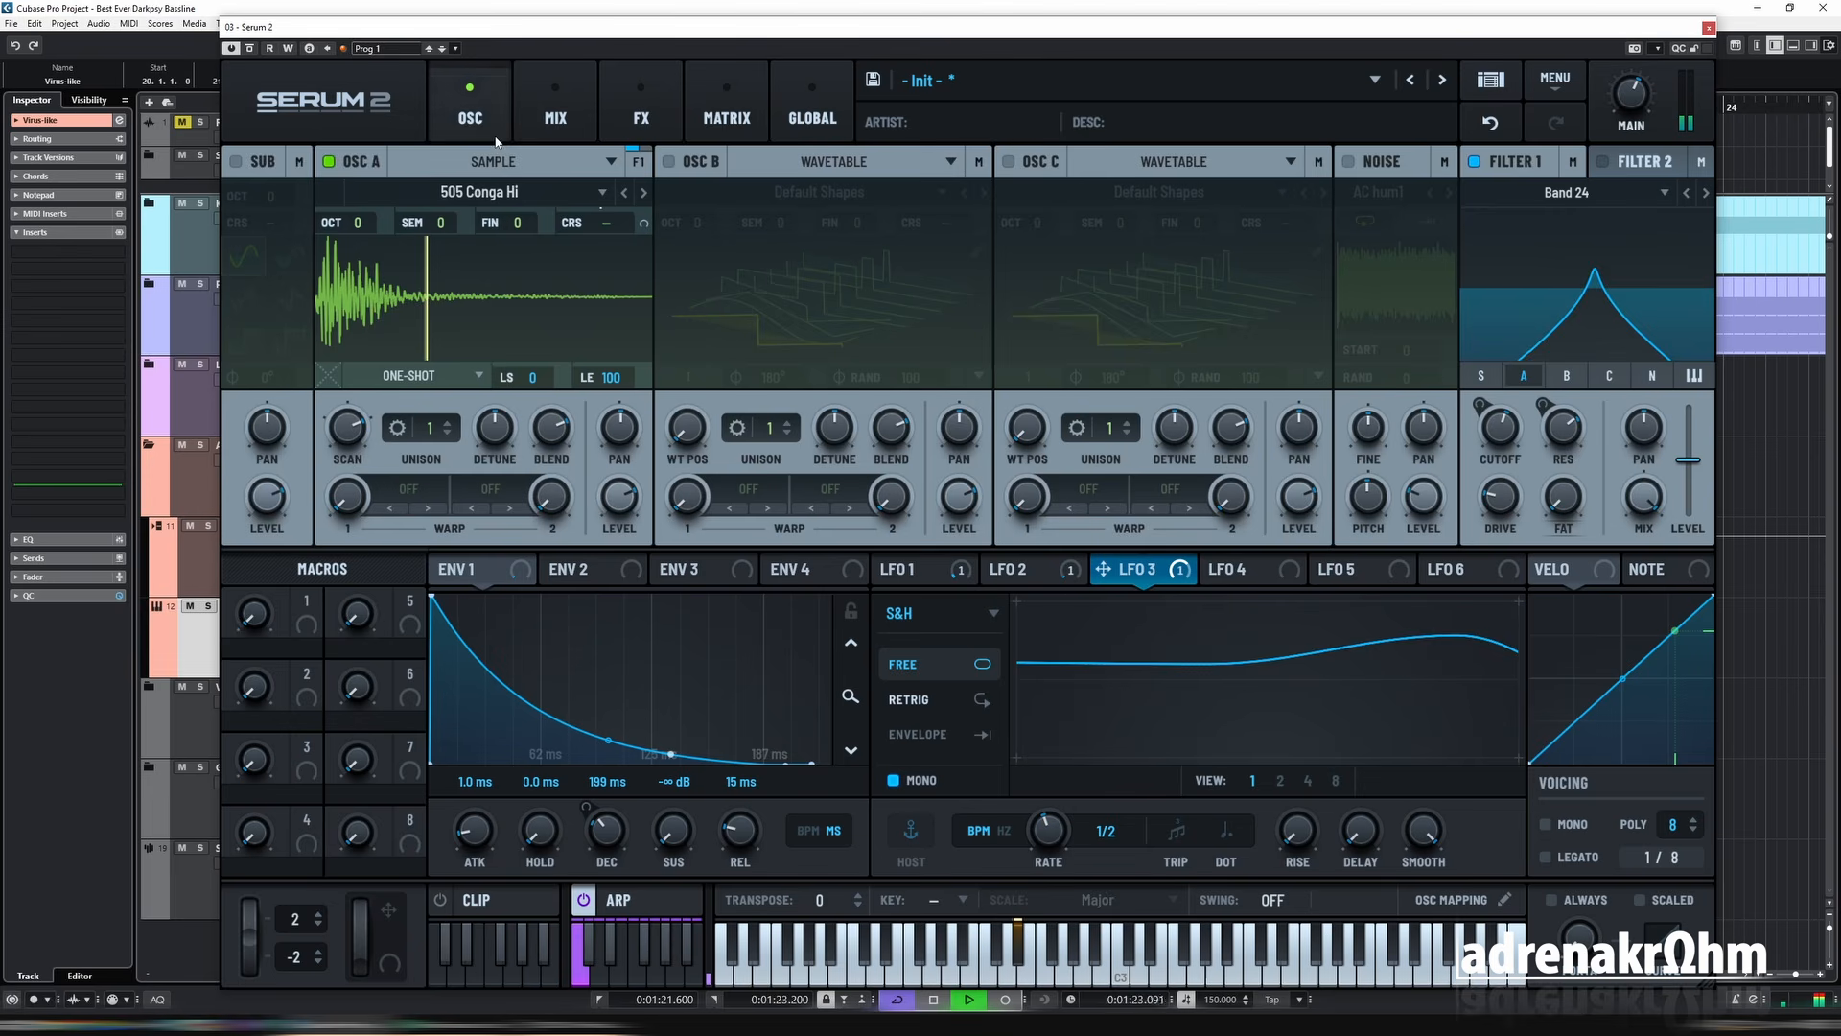
left_click(724, 120)
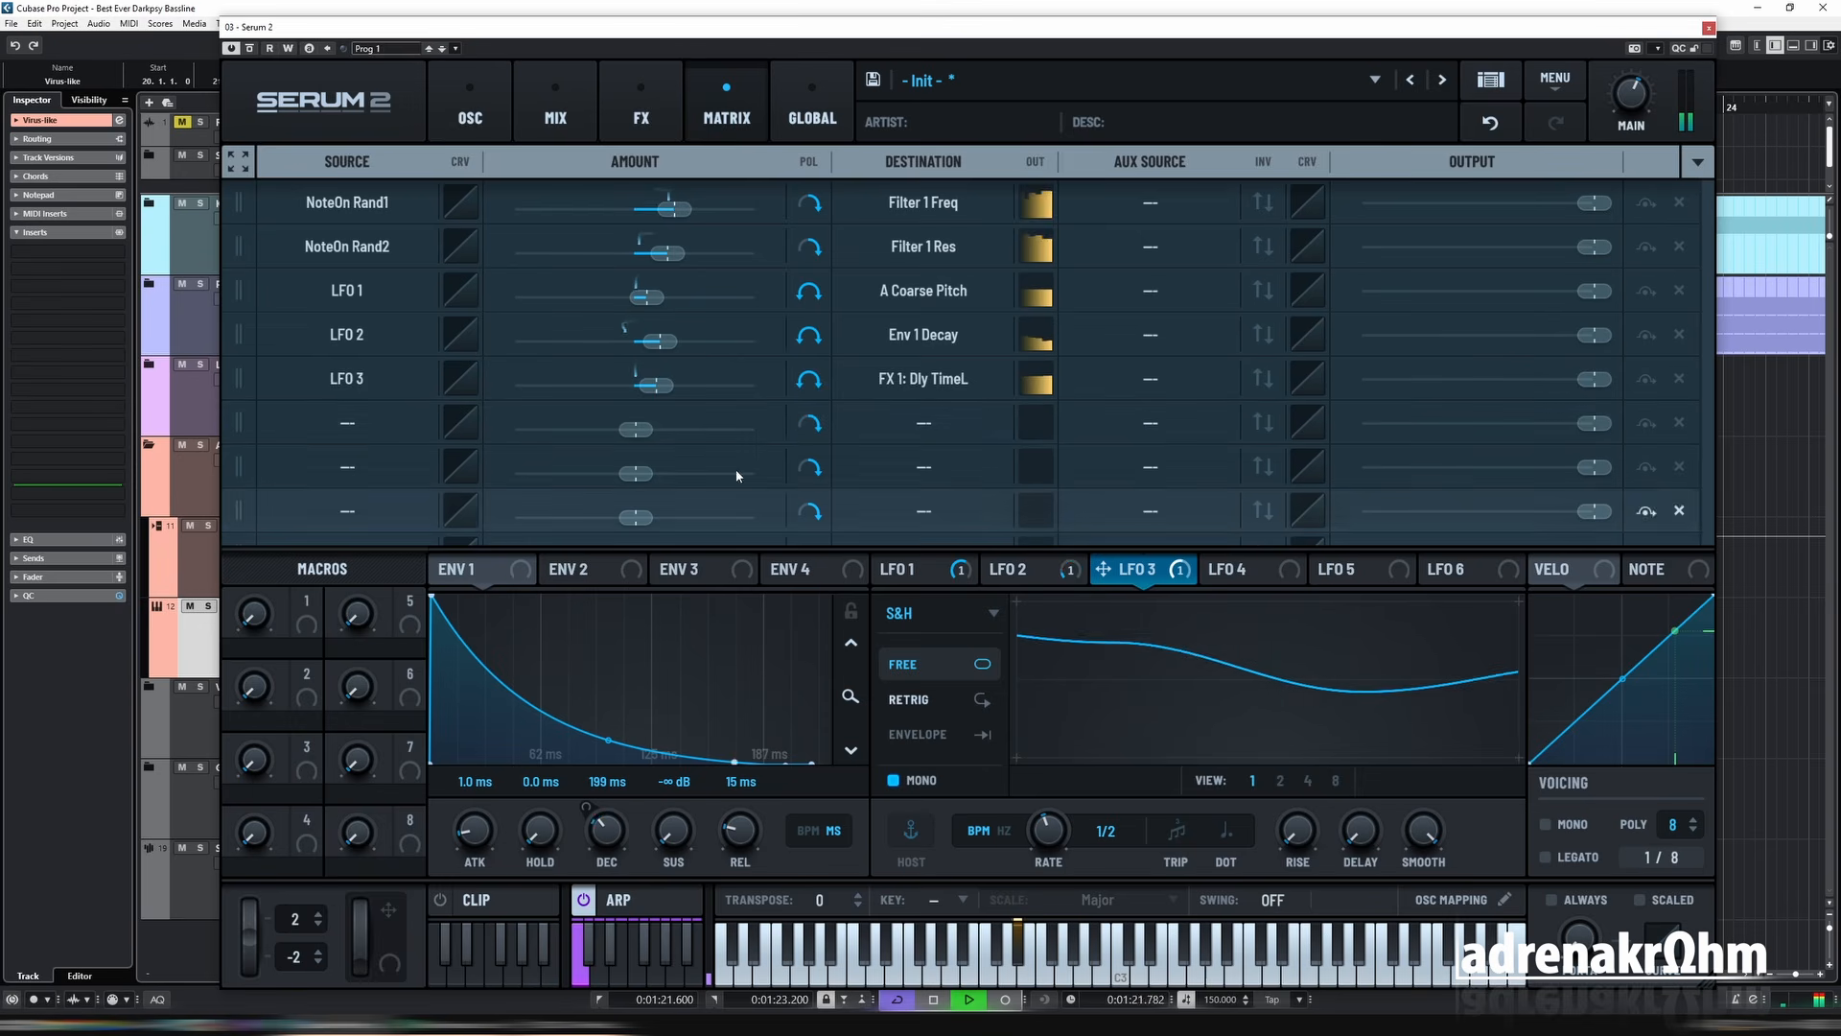
key("space")
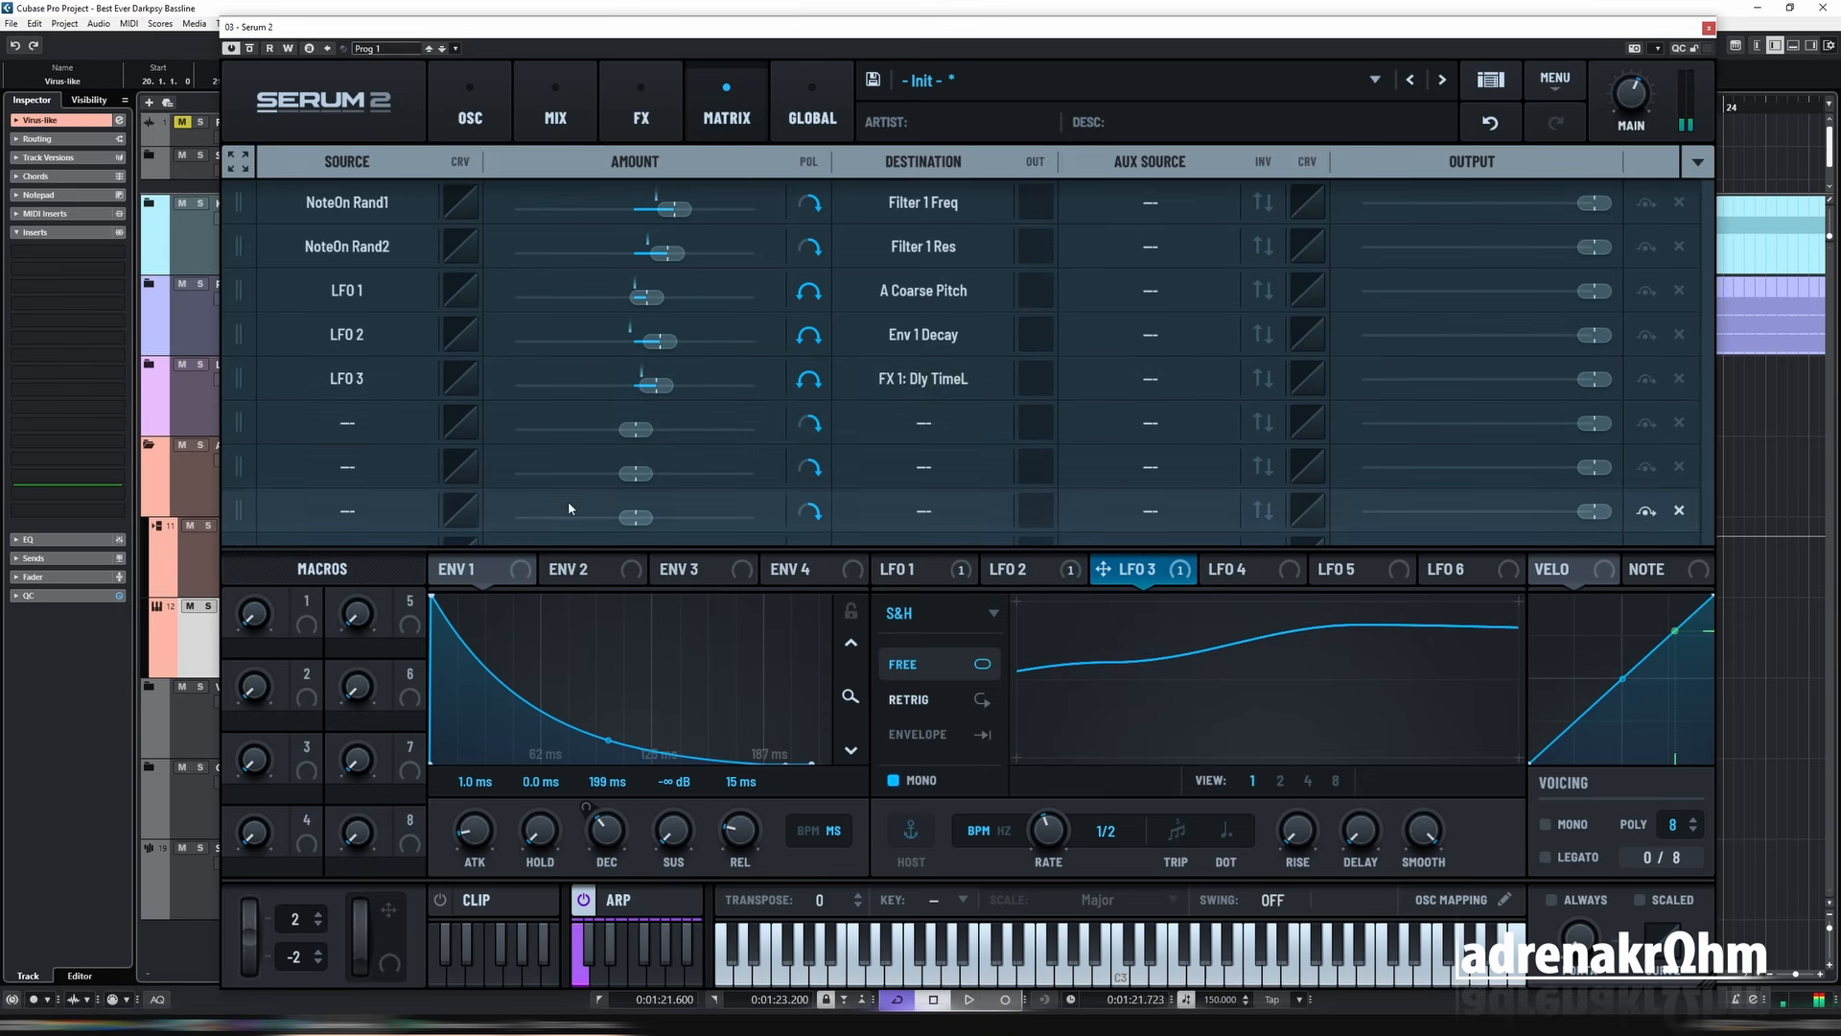
Assign Macro 1 as the auxiliary source for LFO 3's delay-time modulation and turn the macro up.
left_click_drag(305, 606, 1187, 389)
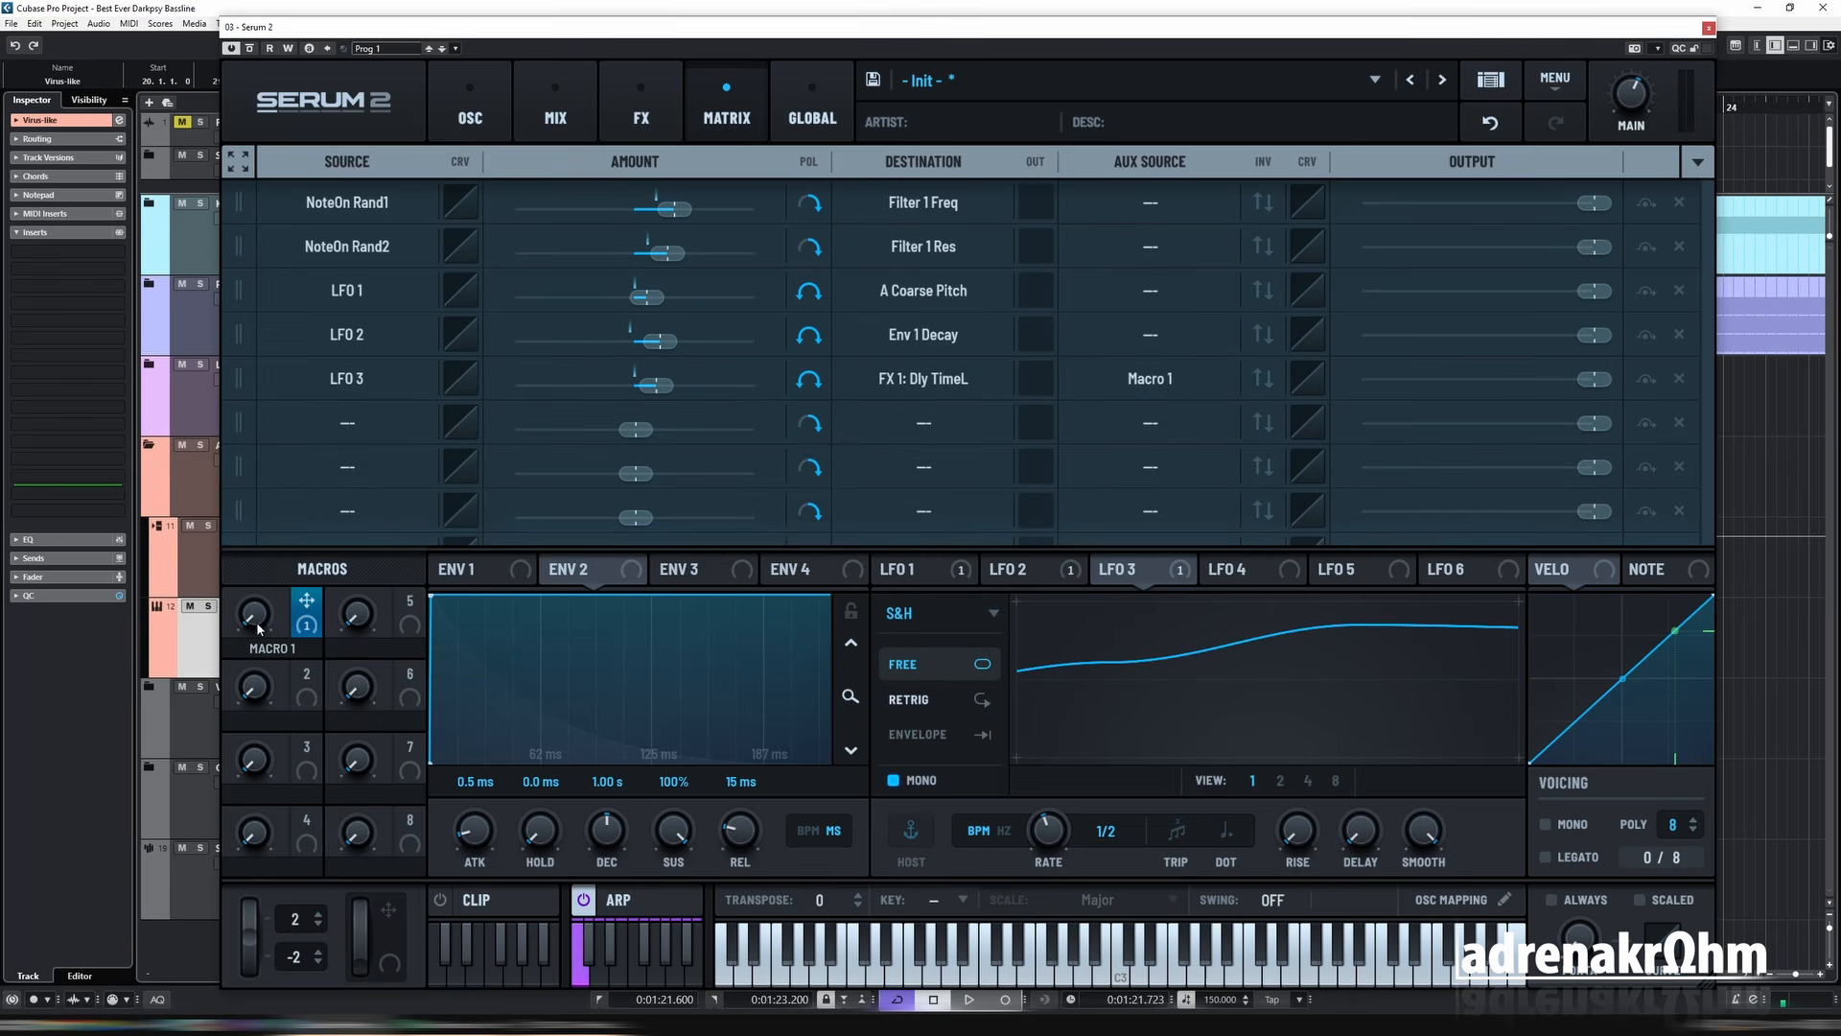
left_click(652, 117)
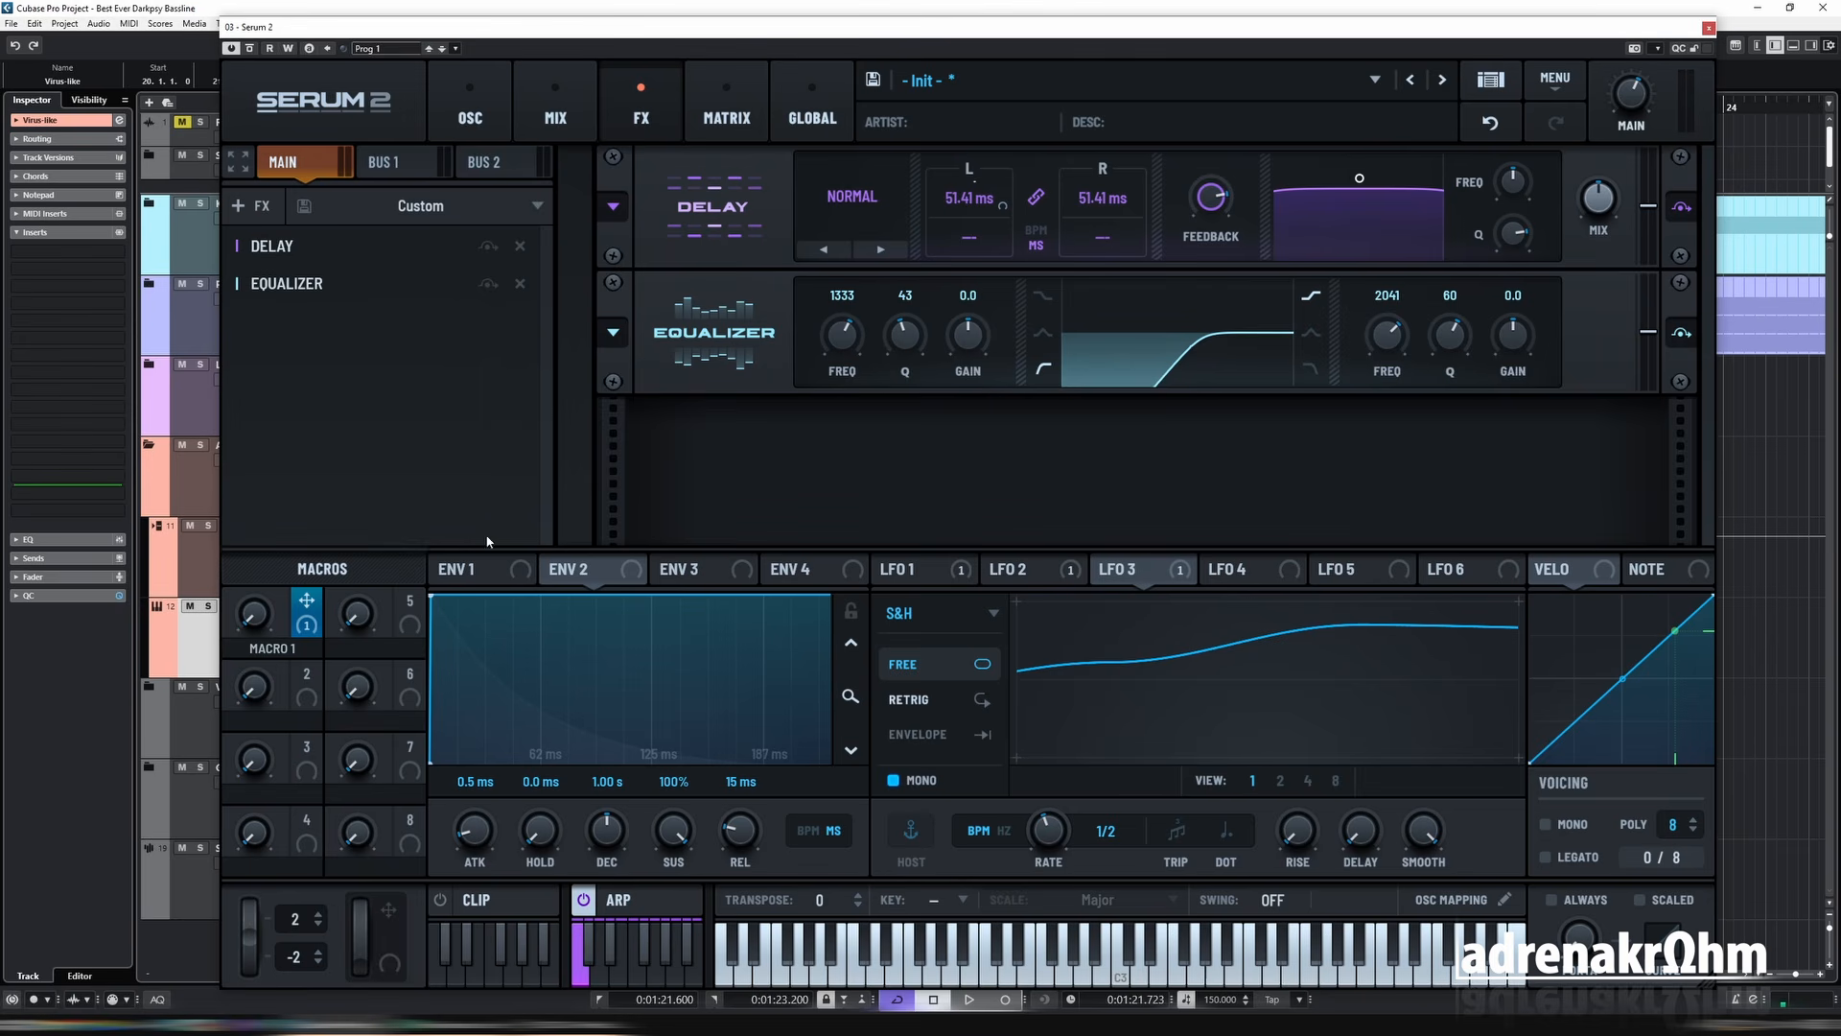
mouse_move(268, 601)
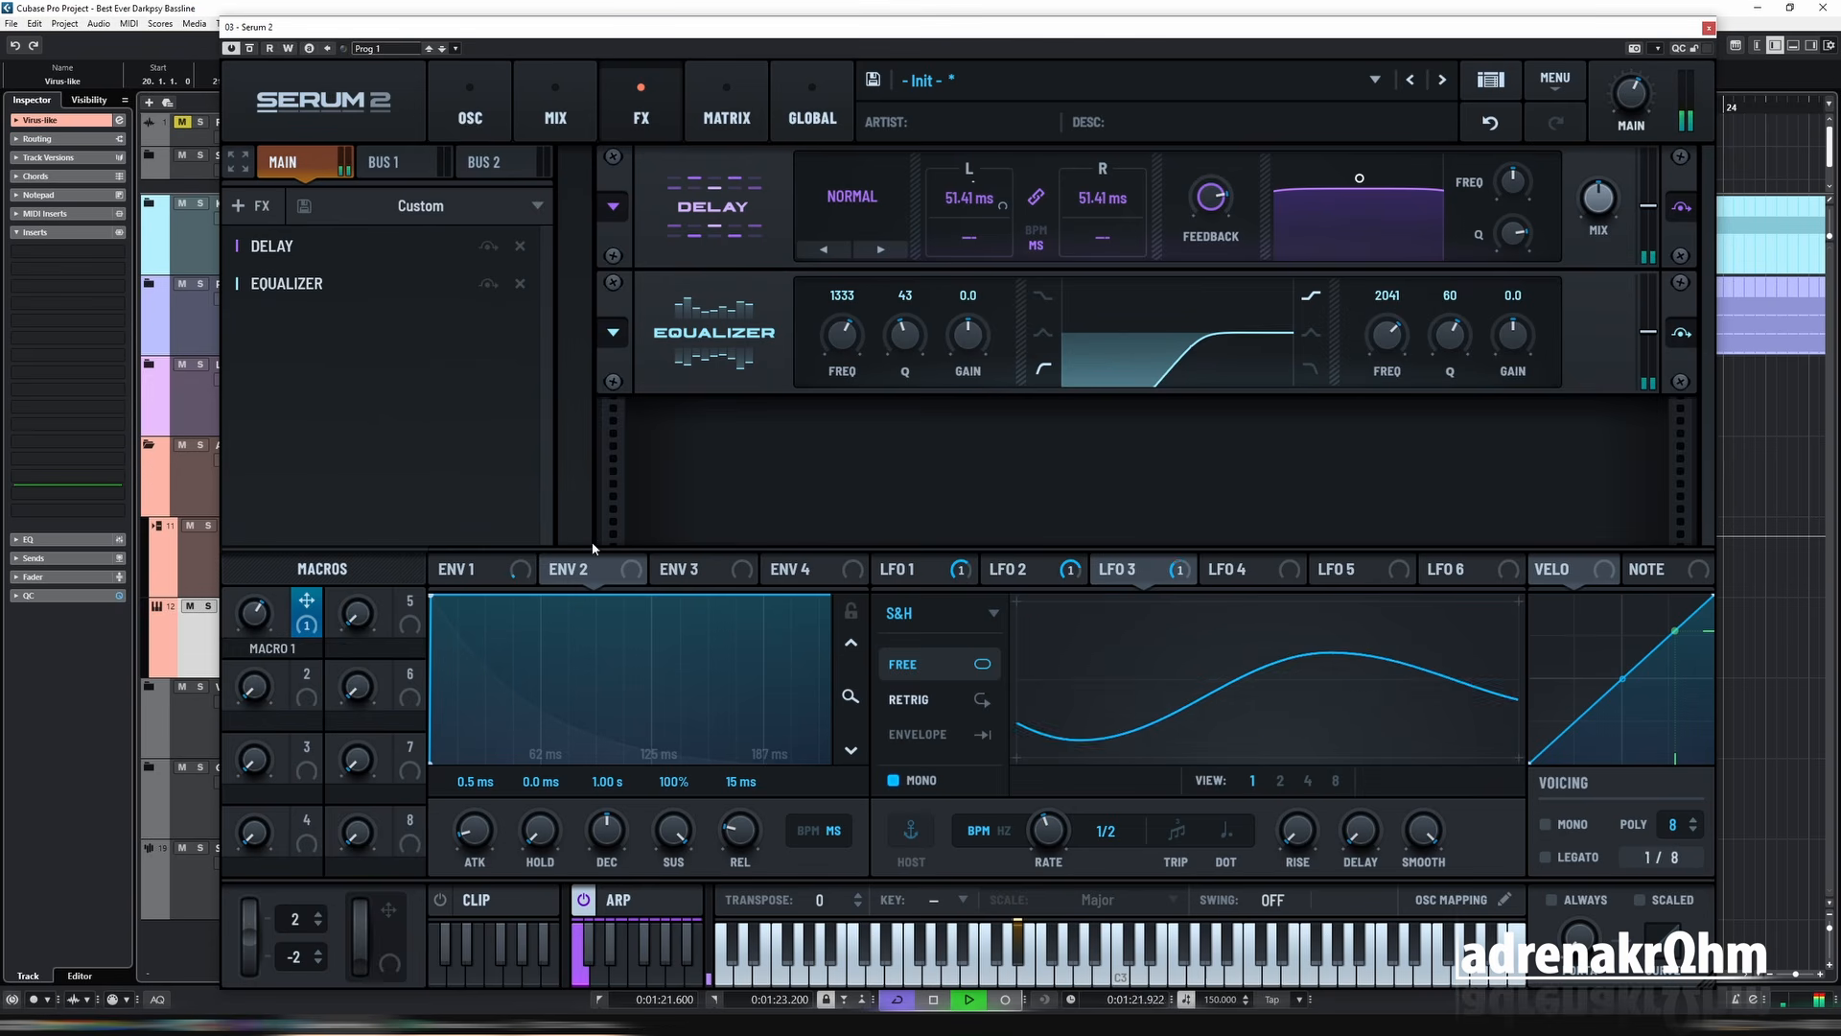
Raise the delay filter's frequency and adjust its Q to thin out the low end of the echoes.
left_click_drag(1360, 179, 1426, 217)
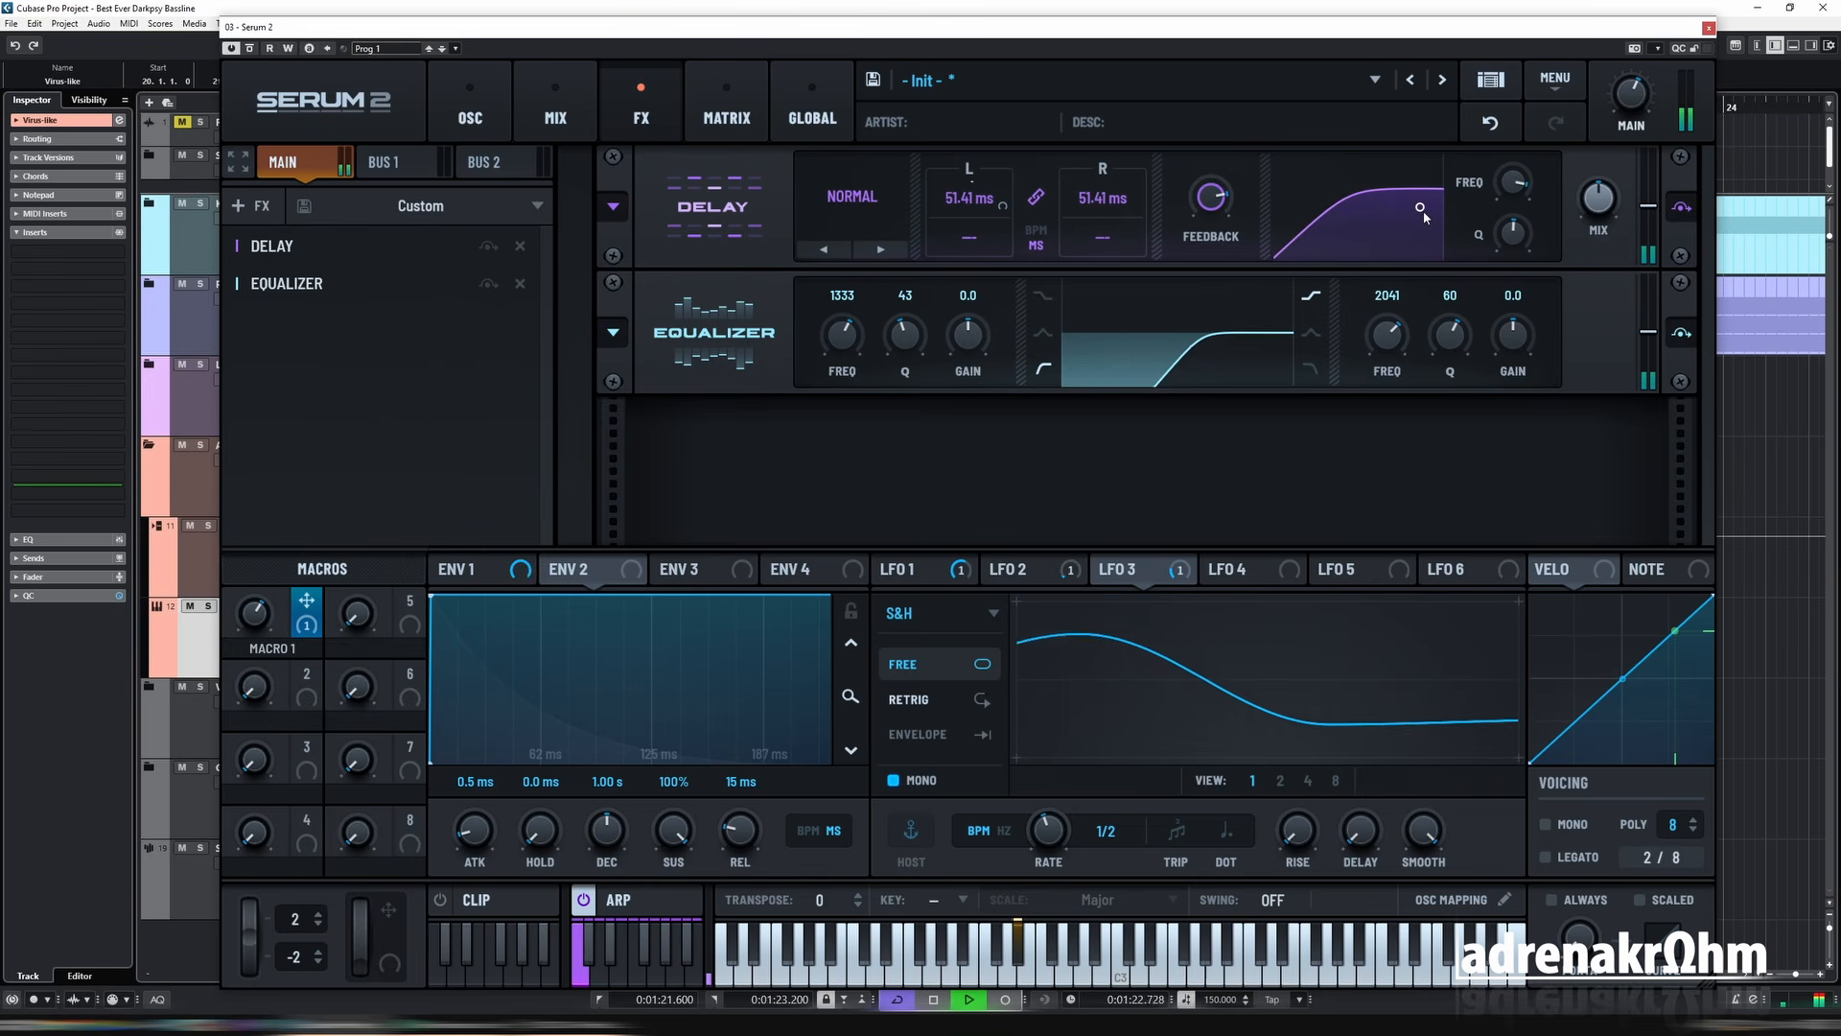
Add a second delay to the main effects chain after the equalizer.
left_click(470, 108)
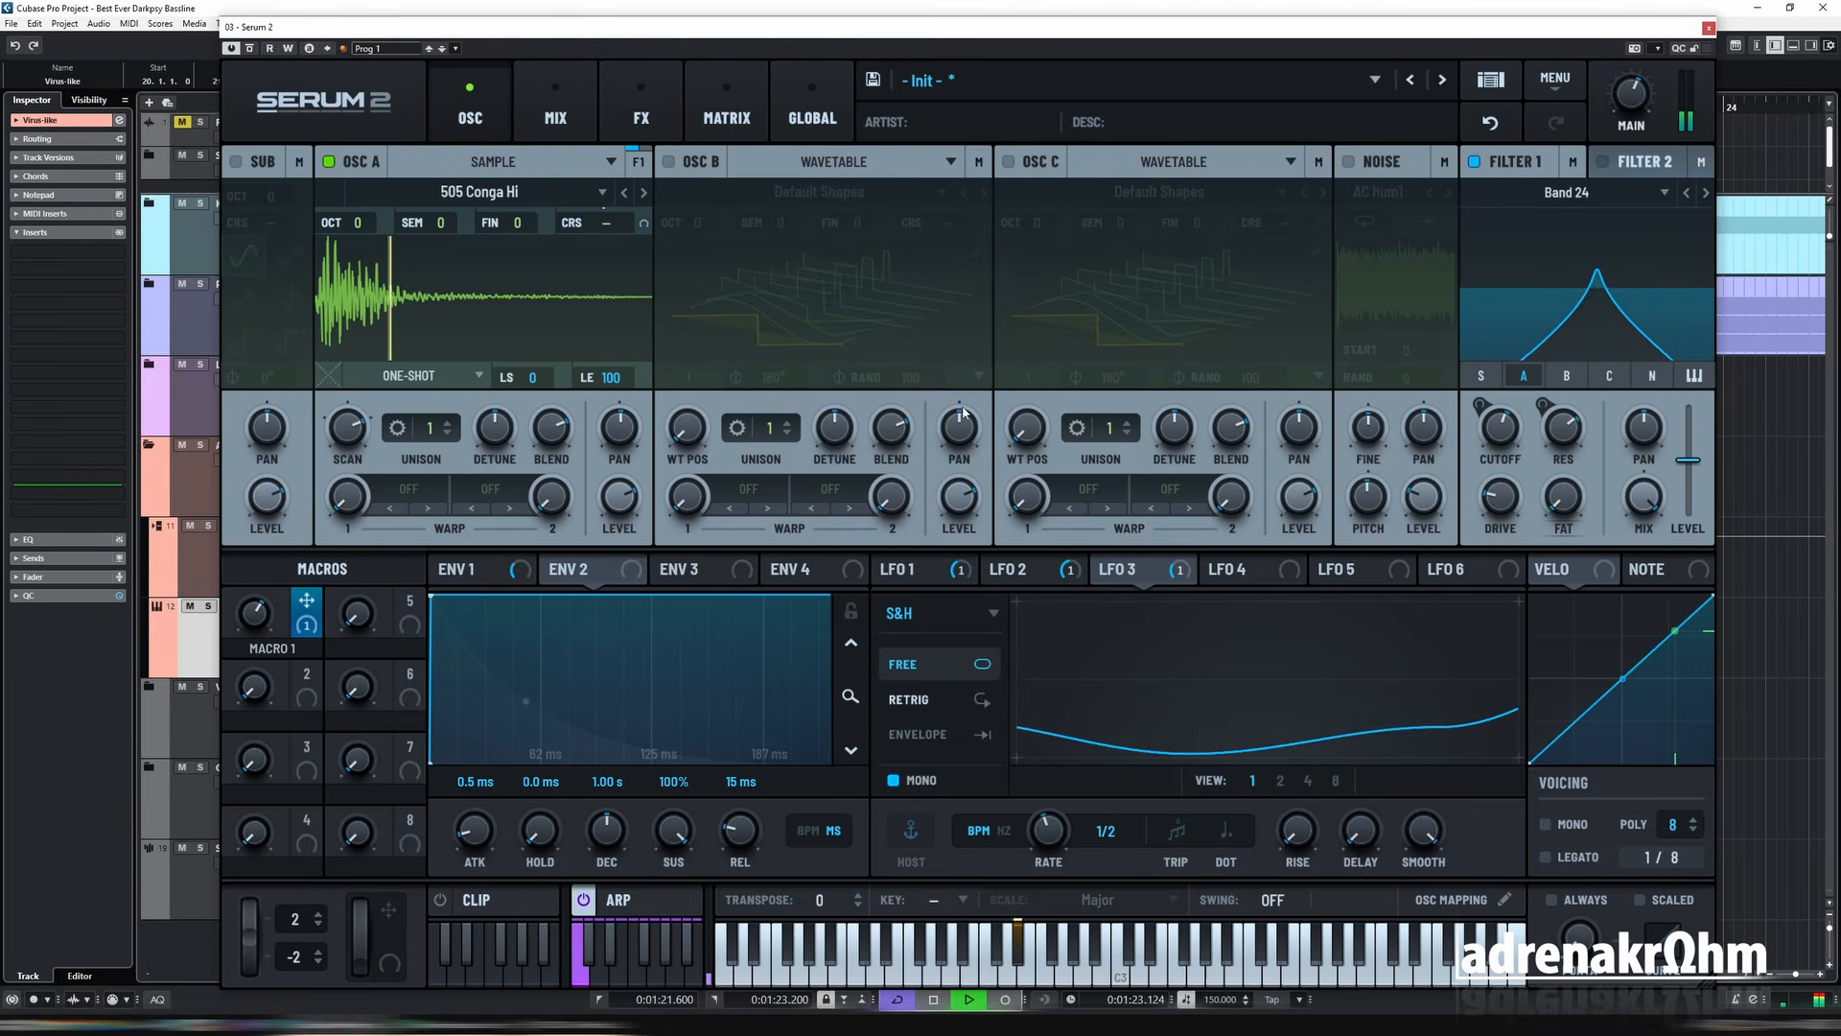
left_click(642, 108)
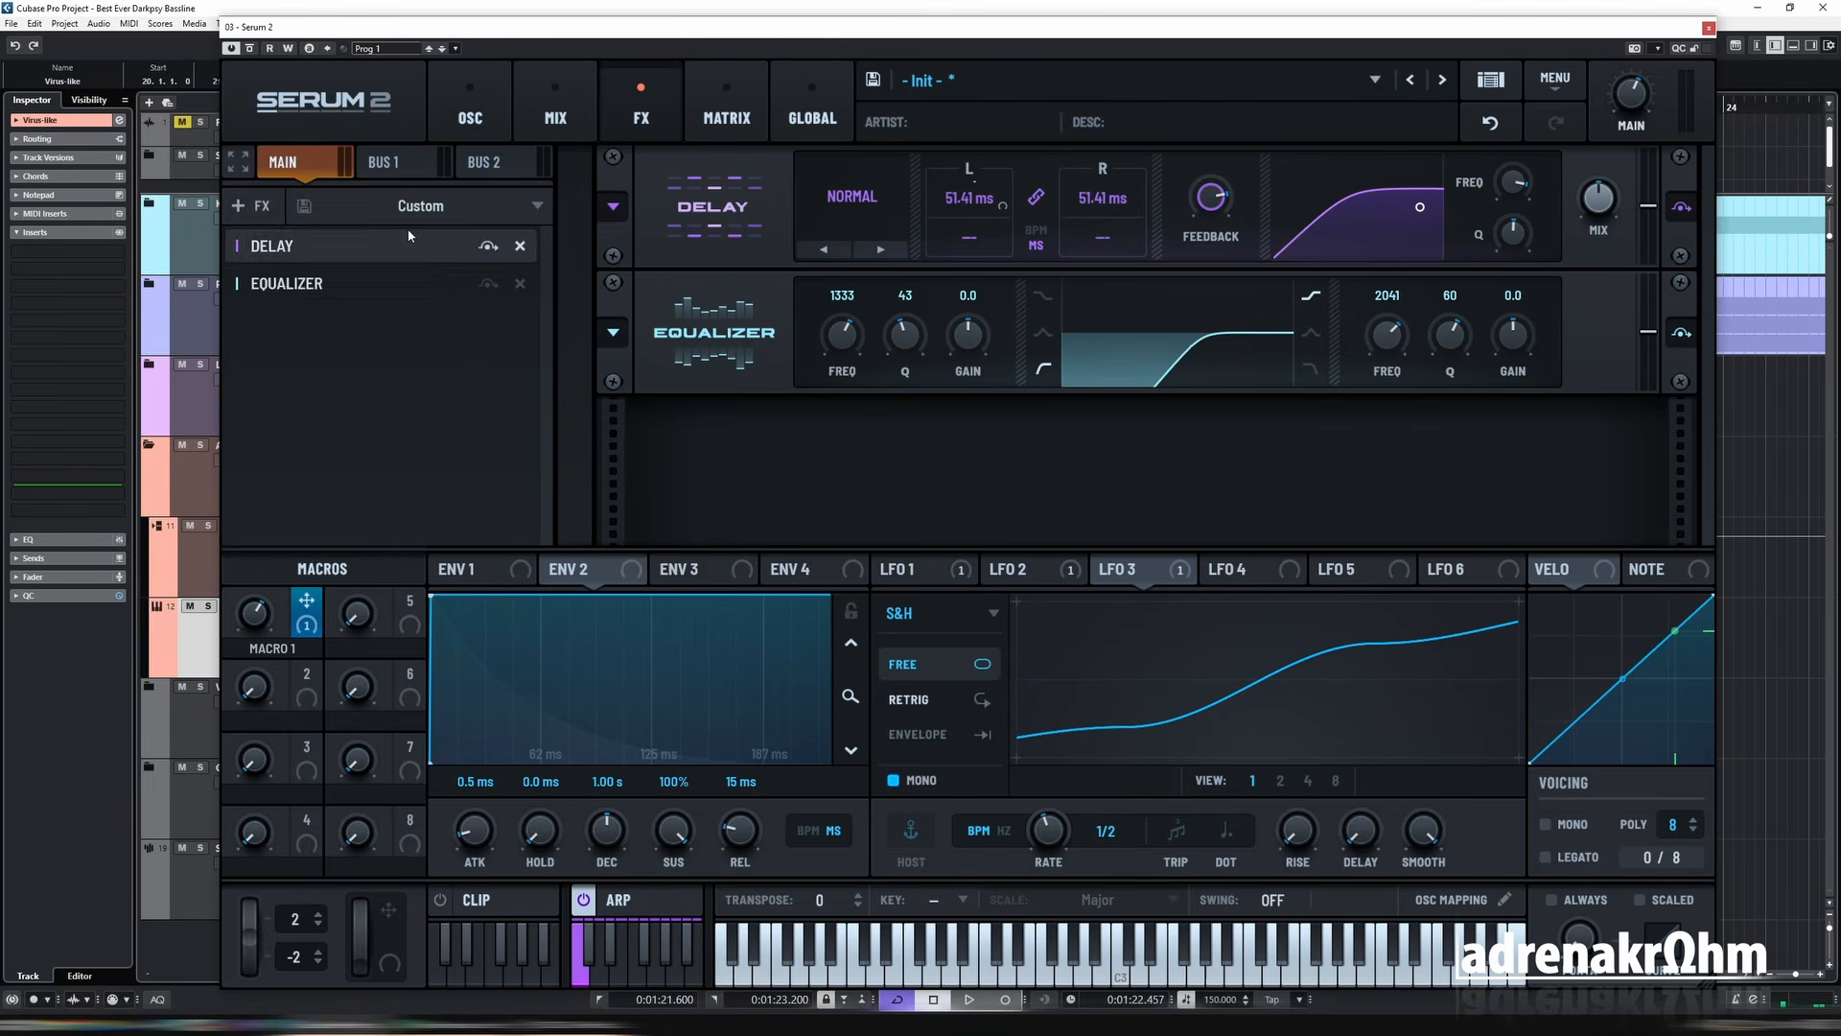
left_click(250, 205)
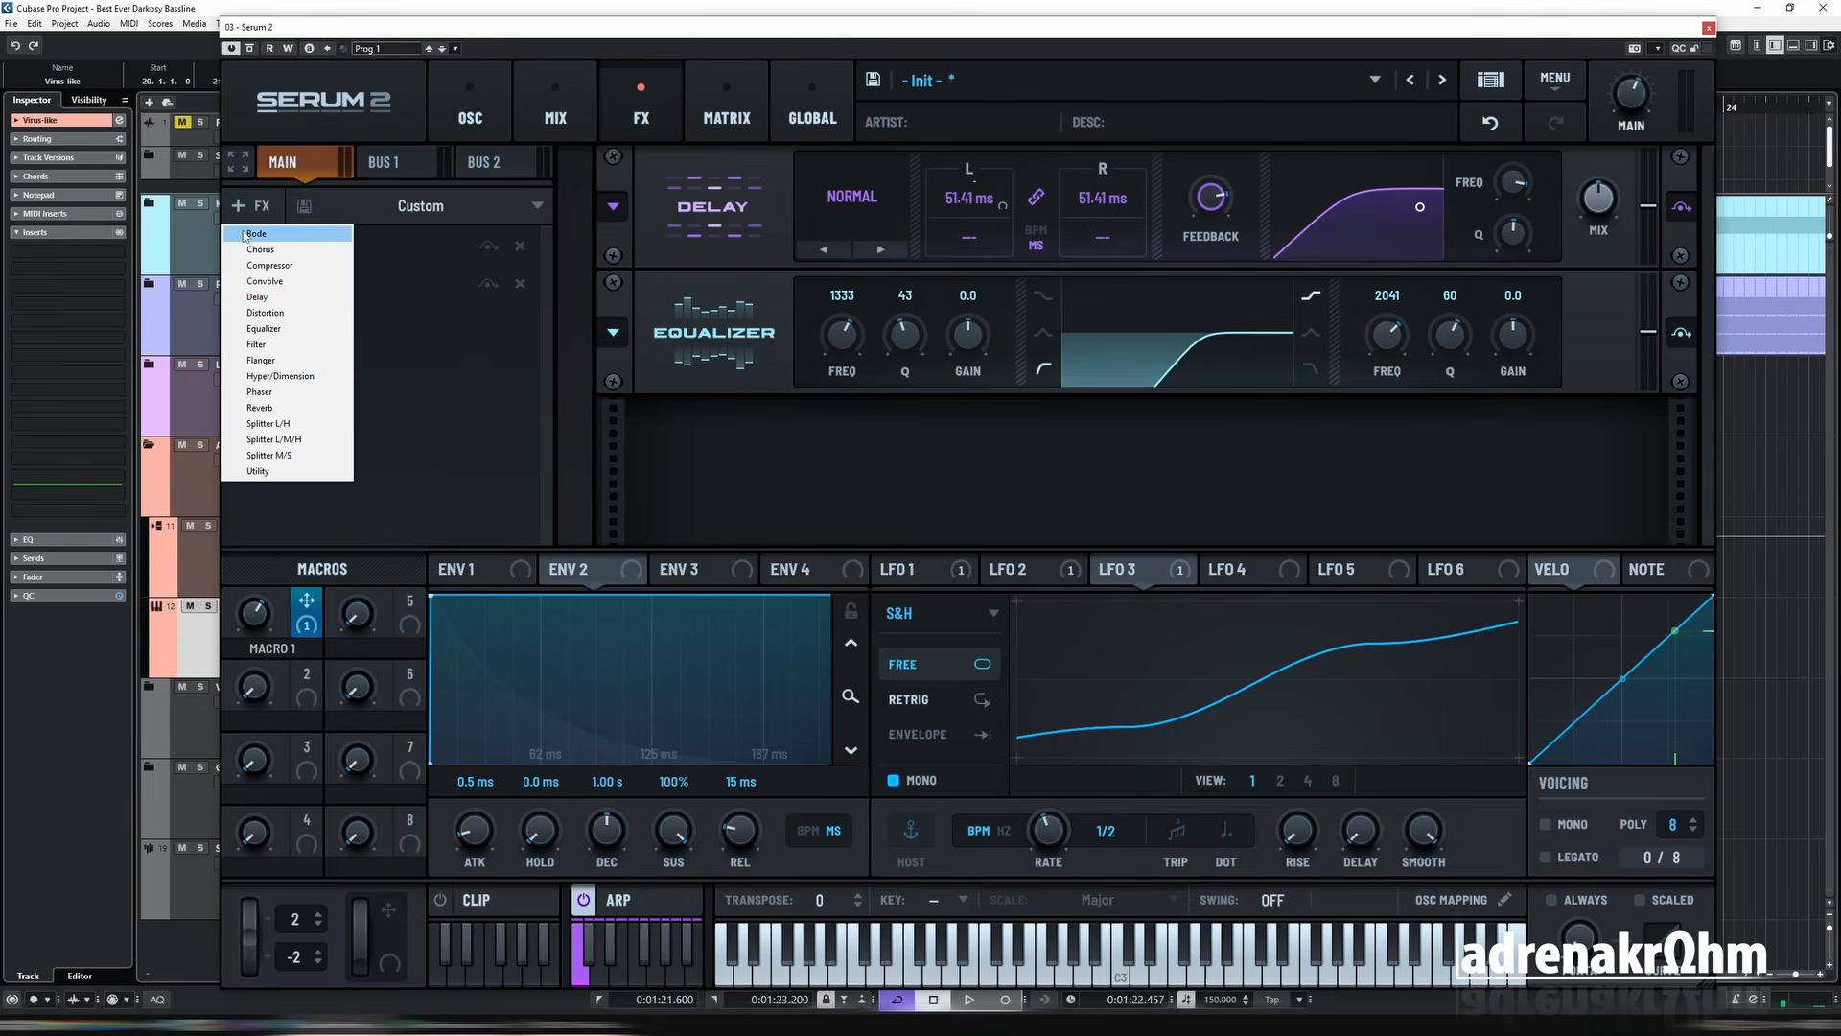
left_click(257, 298)
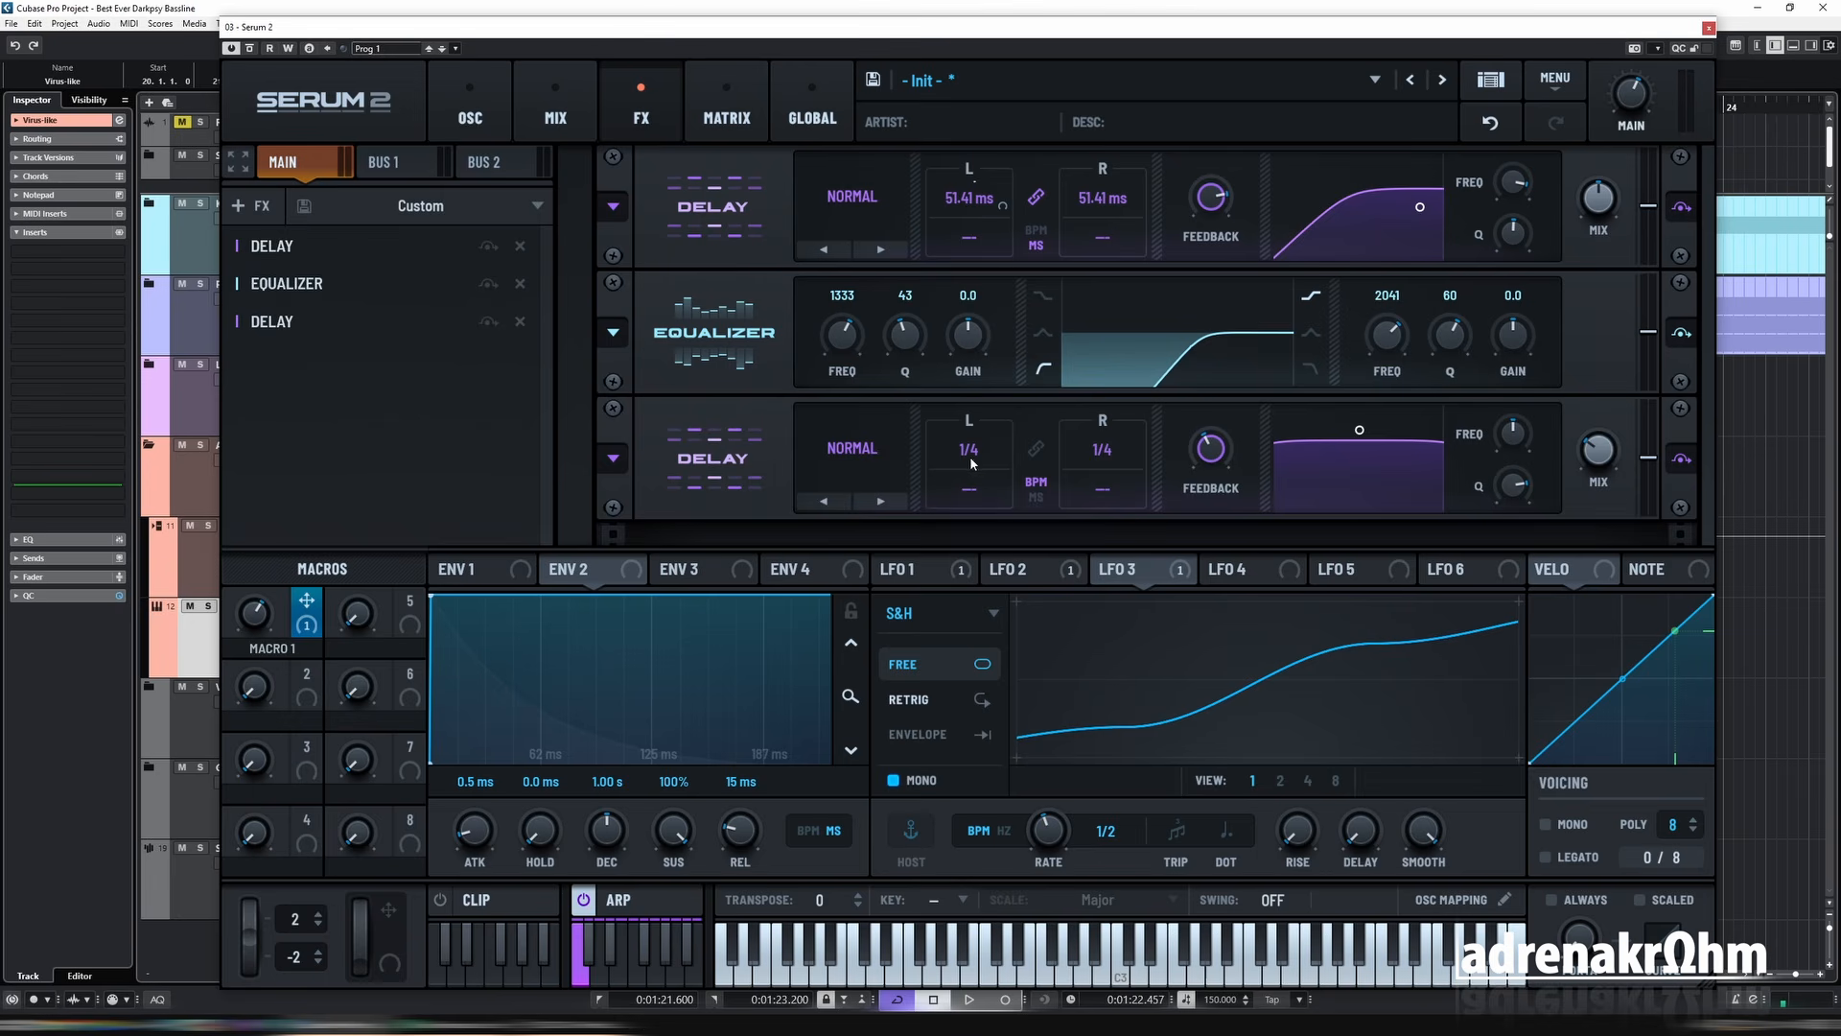
Link the second delay's channels at dotted 1/8, switch it to Ping-Pong mode and start playback.
left_click(1036, 450)
left_click_drag(973, 454, 978, 503)
left_click(981, 499)
left_click(854, 445)
left_click(858, 508)
key("space")
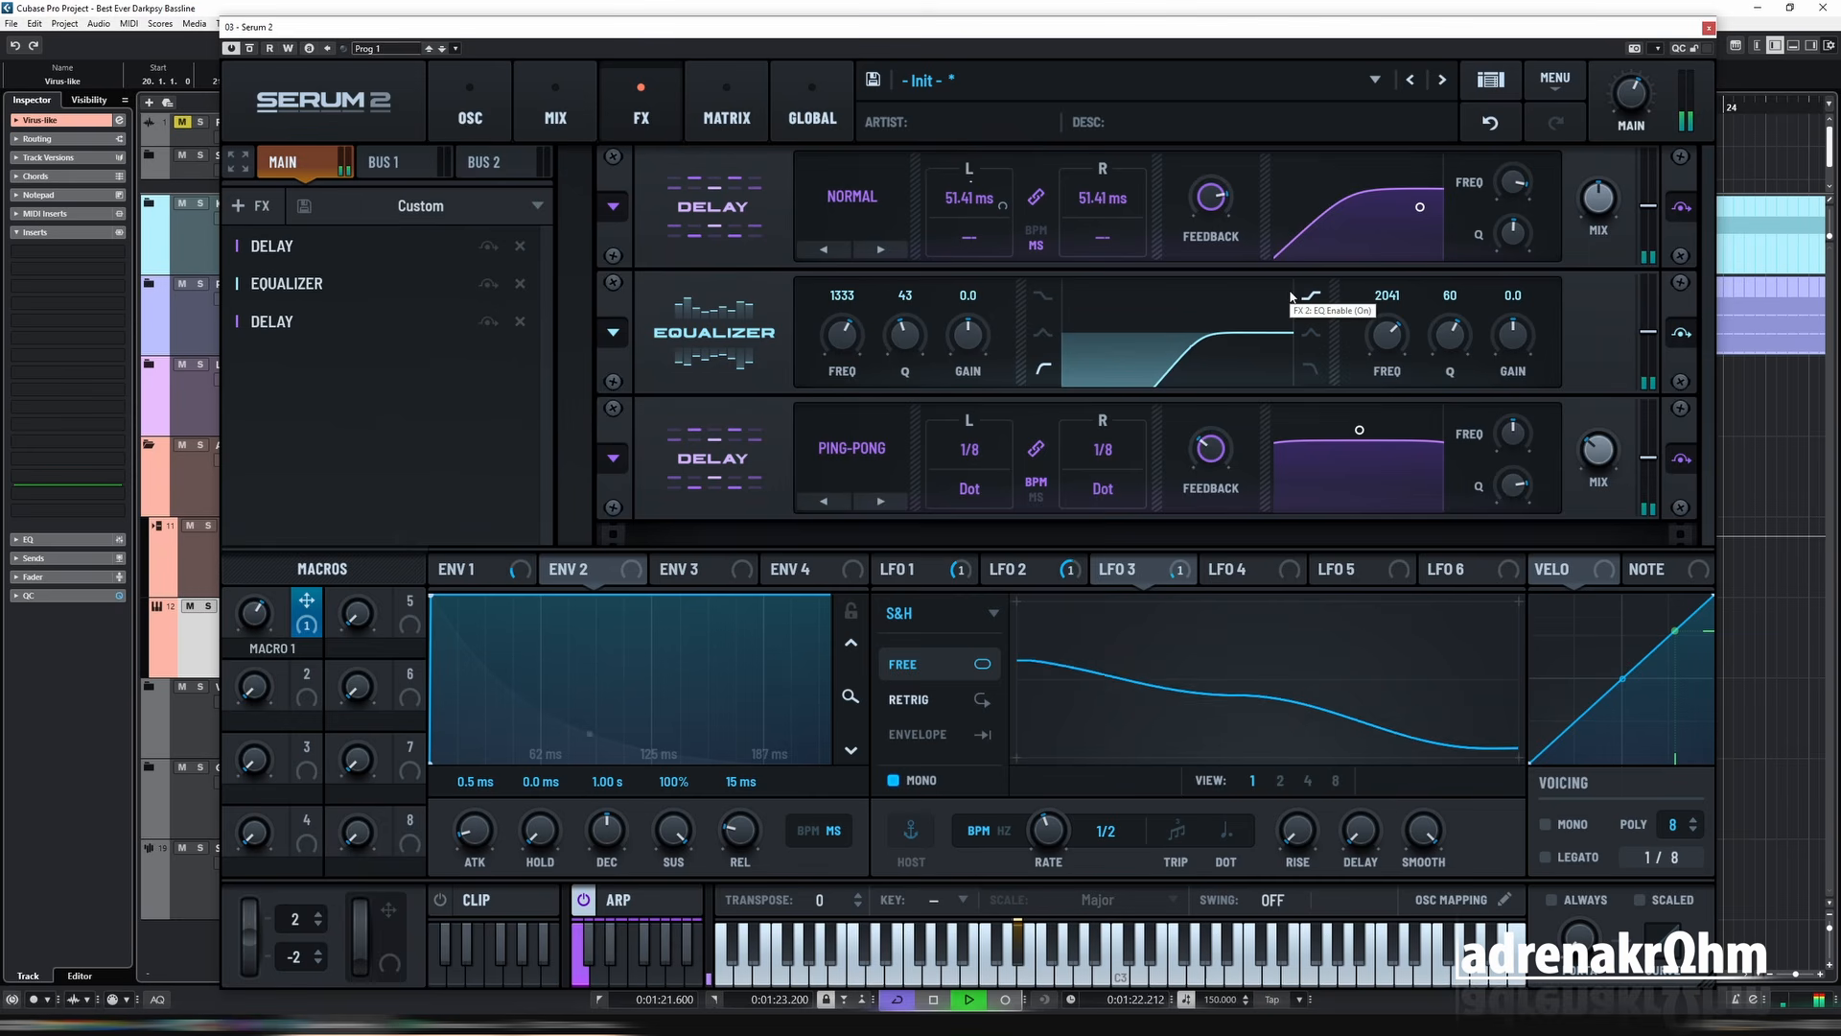
Raise Filter 1's cutoff slightly while listening, and stop playback.
mouse_move(1623, 105)
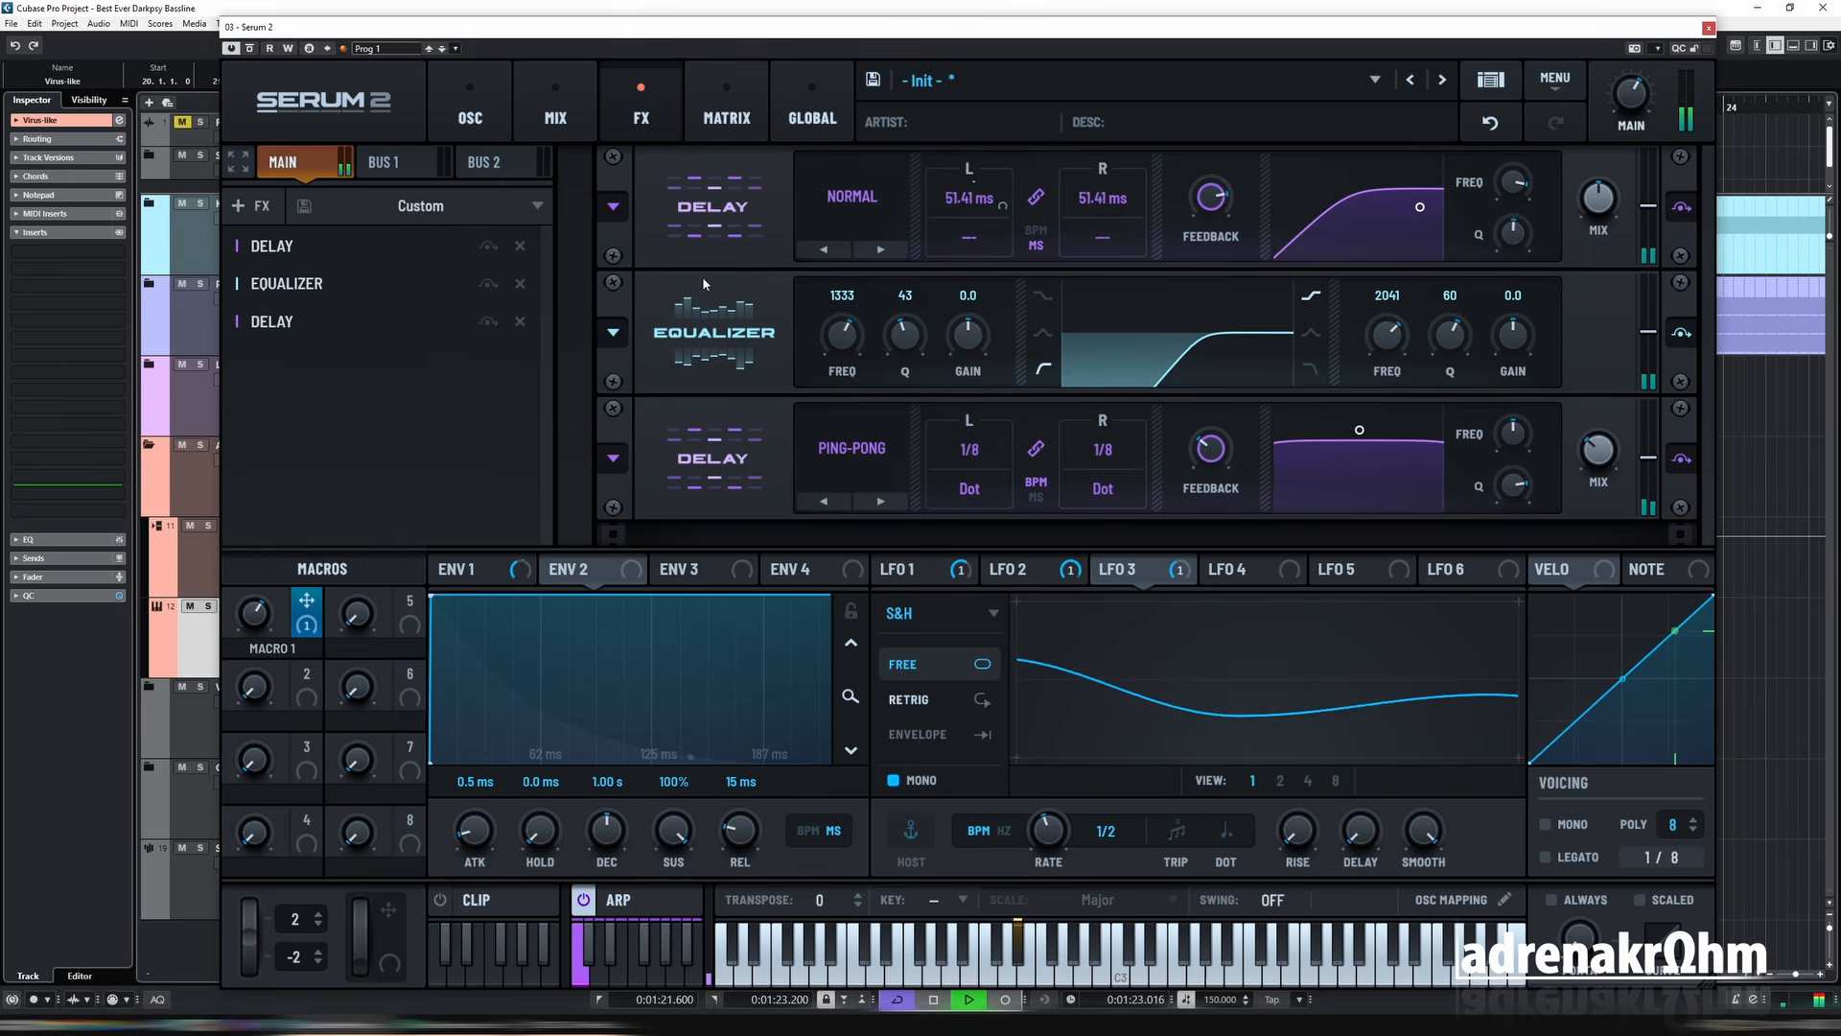
left_click(469, 110)
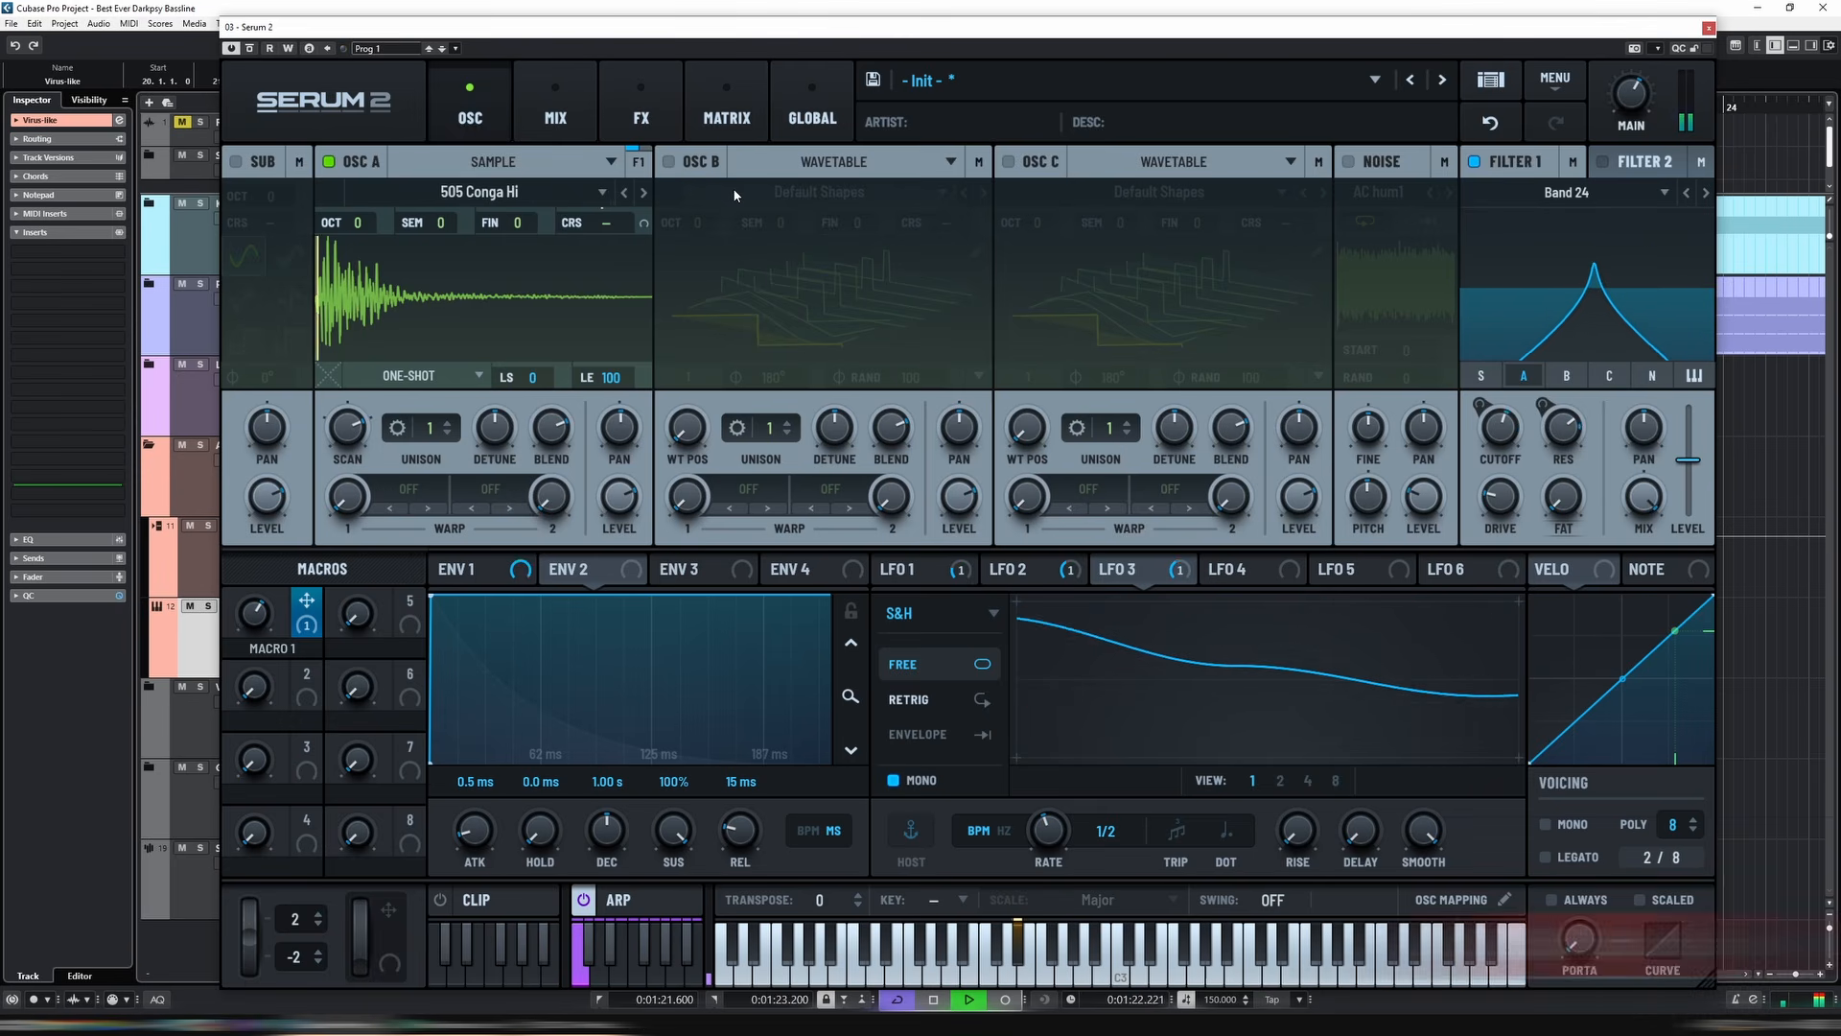
mouse_move(1499, 470)
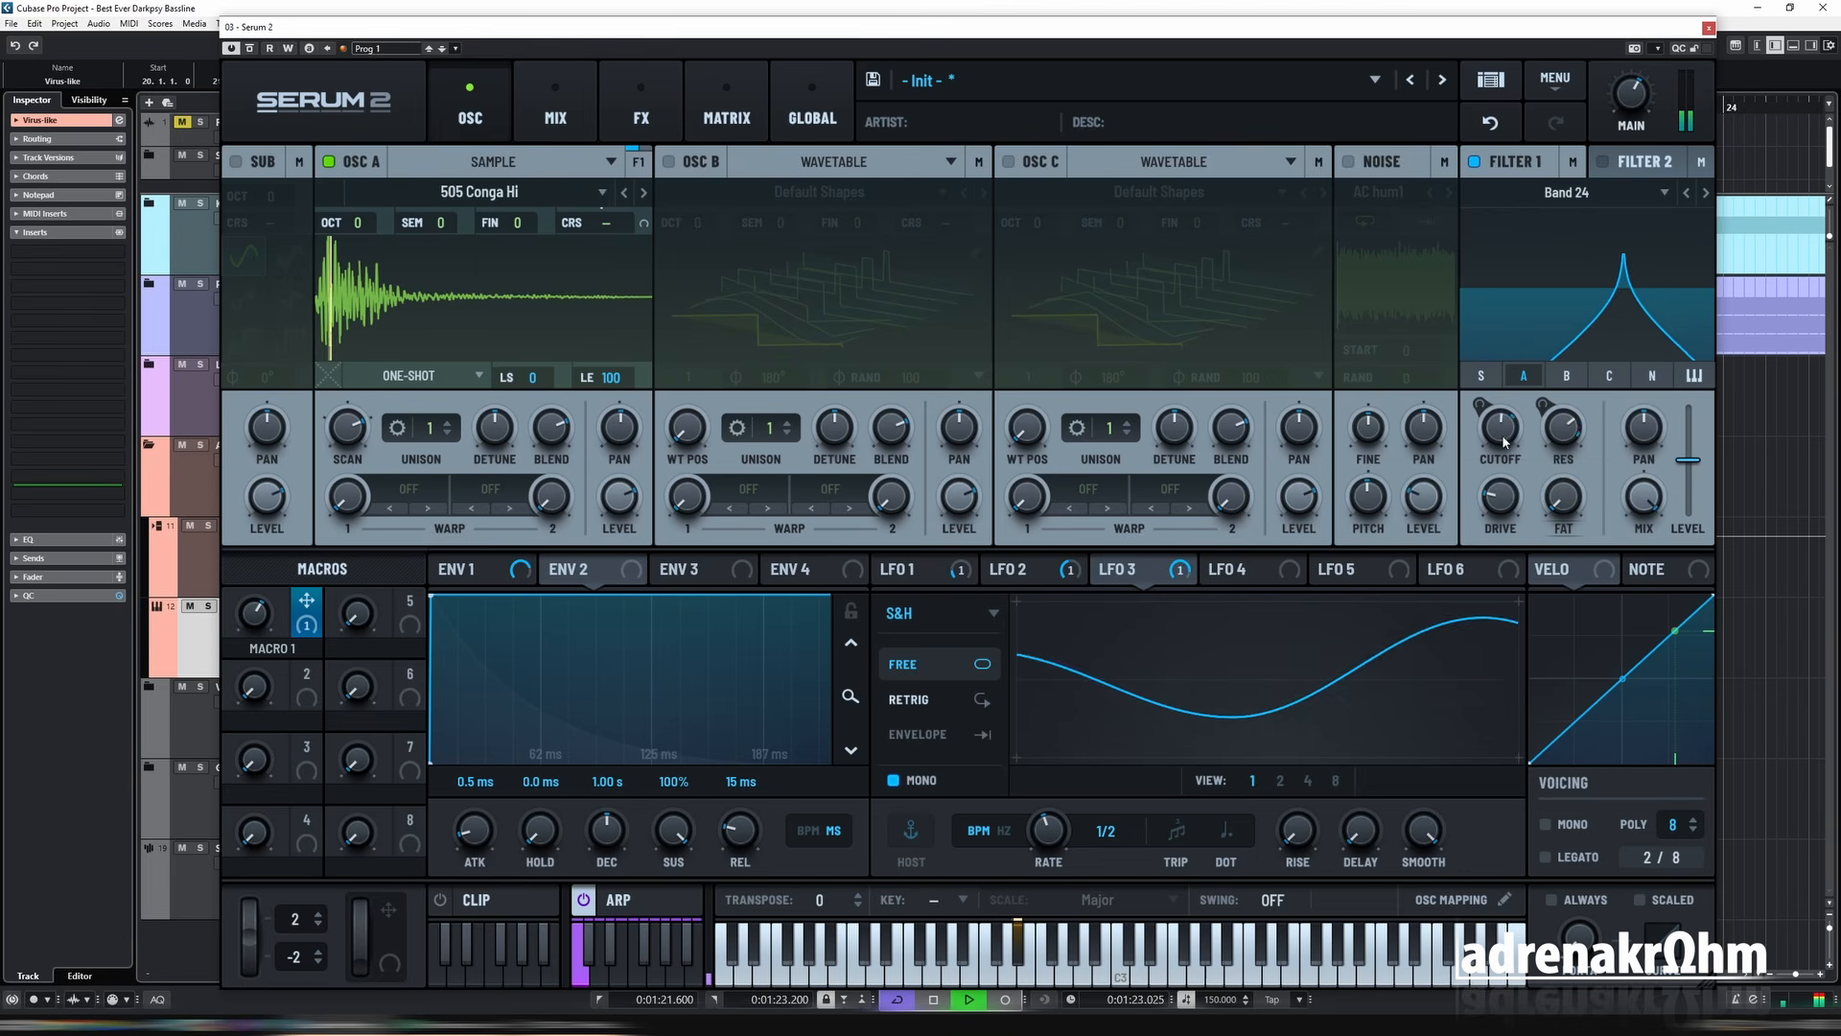
left_click_drag(1503, 436, 1507, 428)
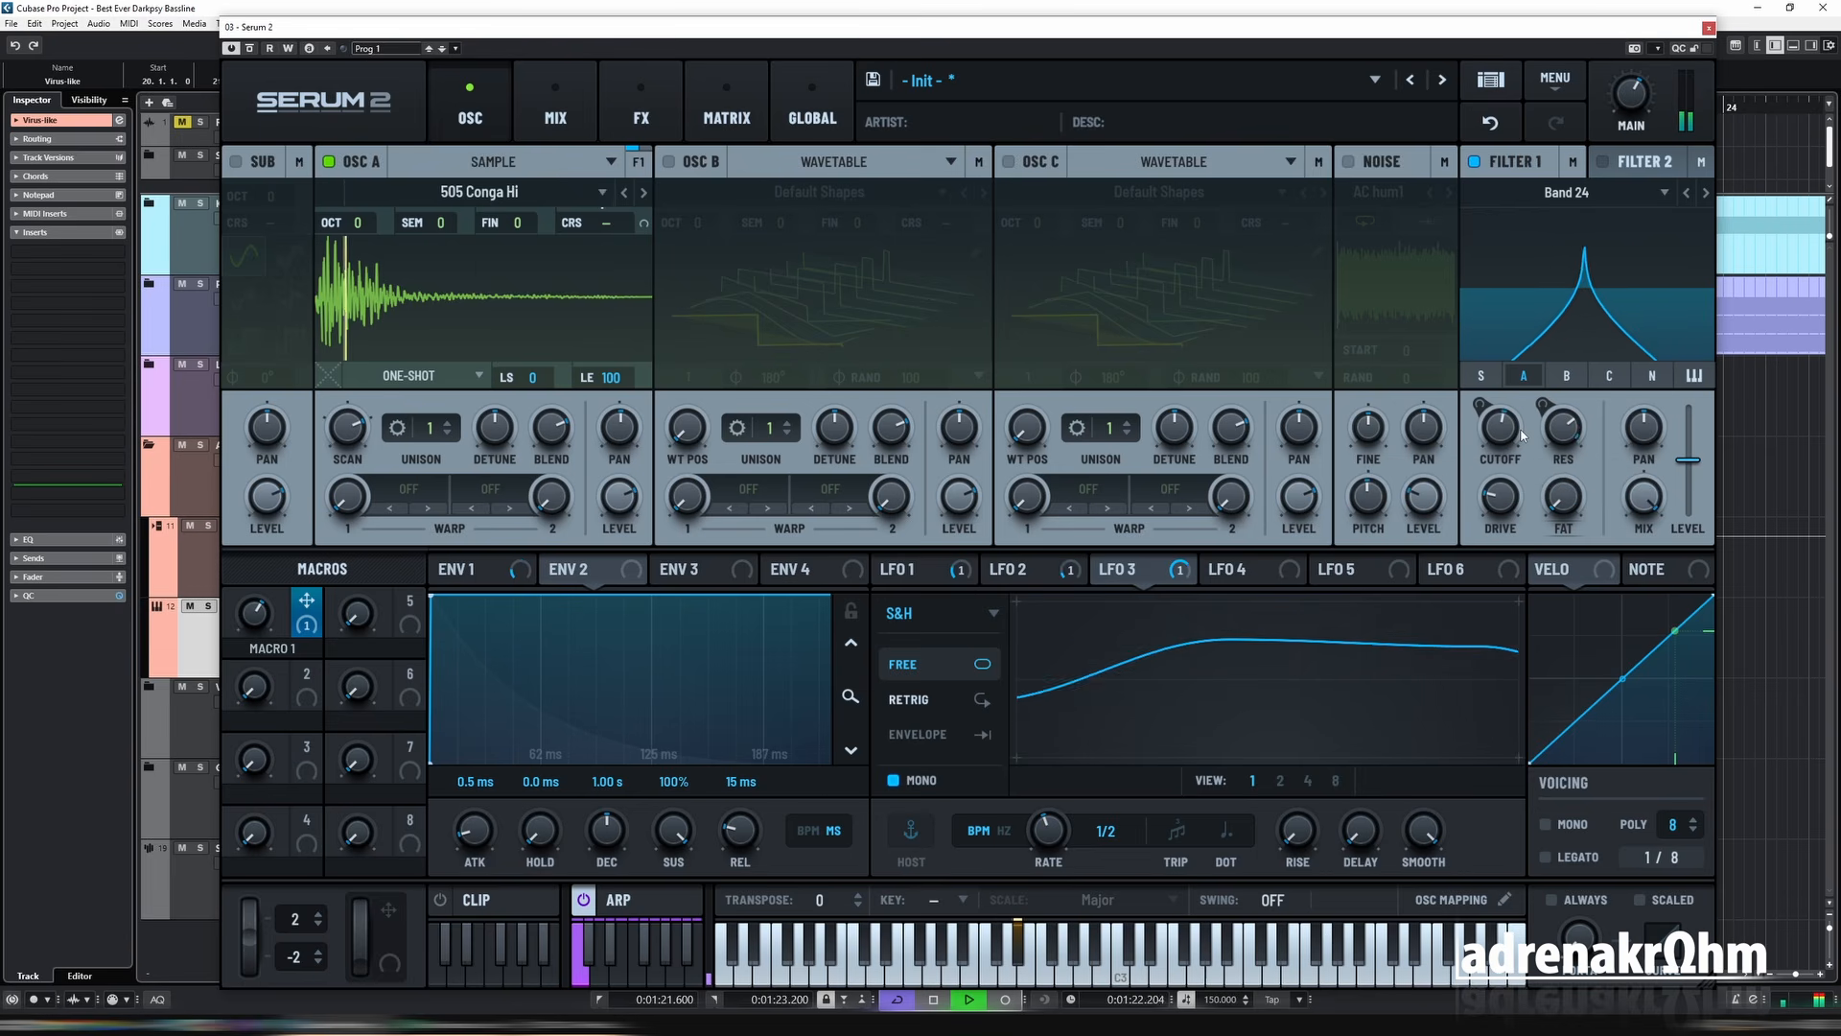
key("space")
Add a reverb at the end of the effects chain, set its type to Basin and play the sound.
left_click(642, 117)
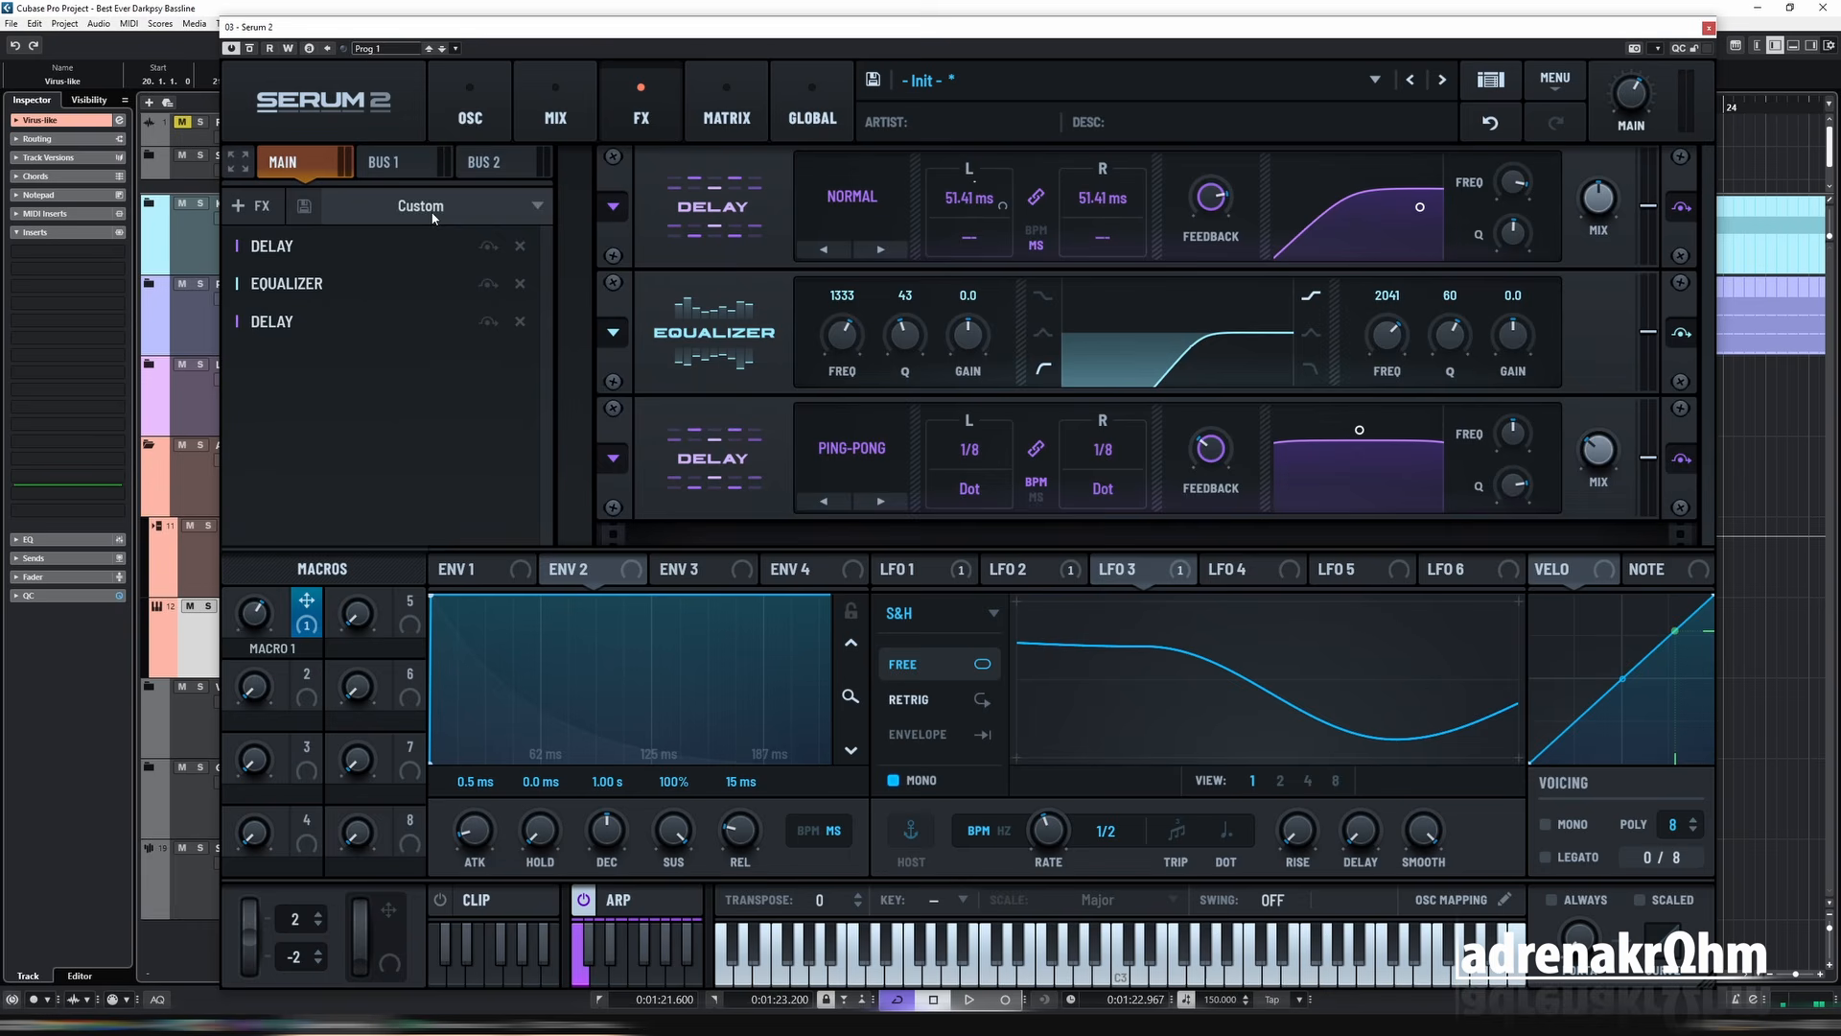
left_click(232, 212)
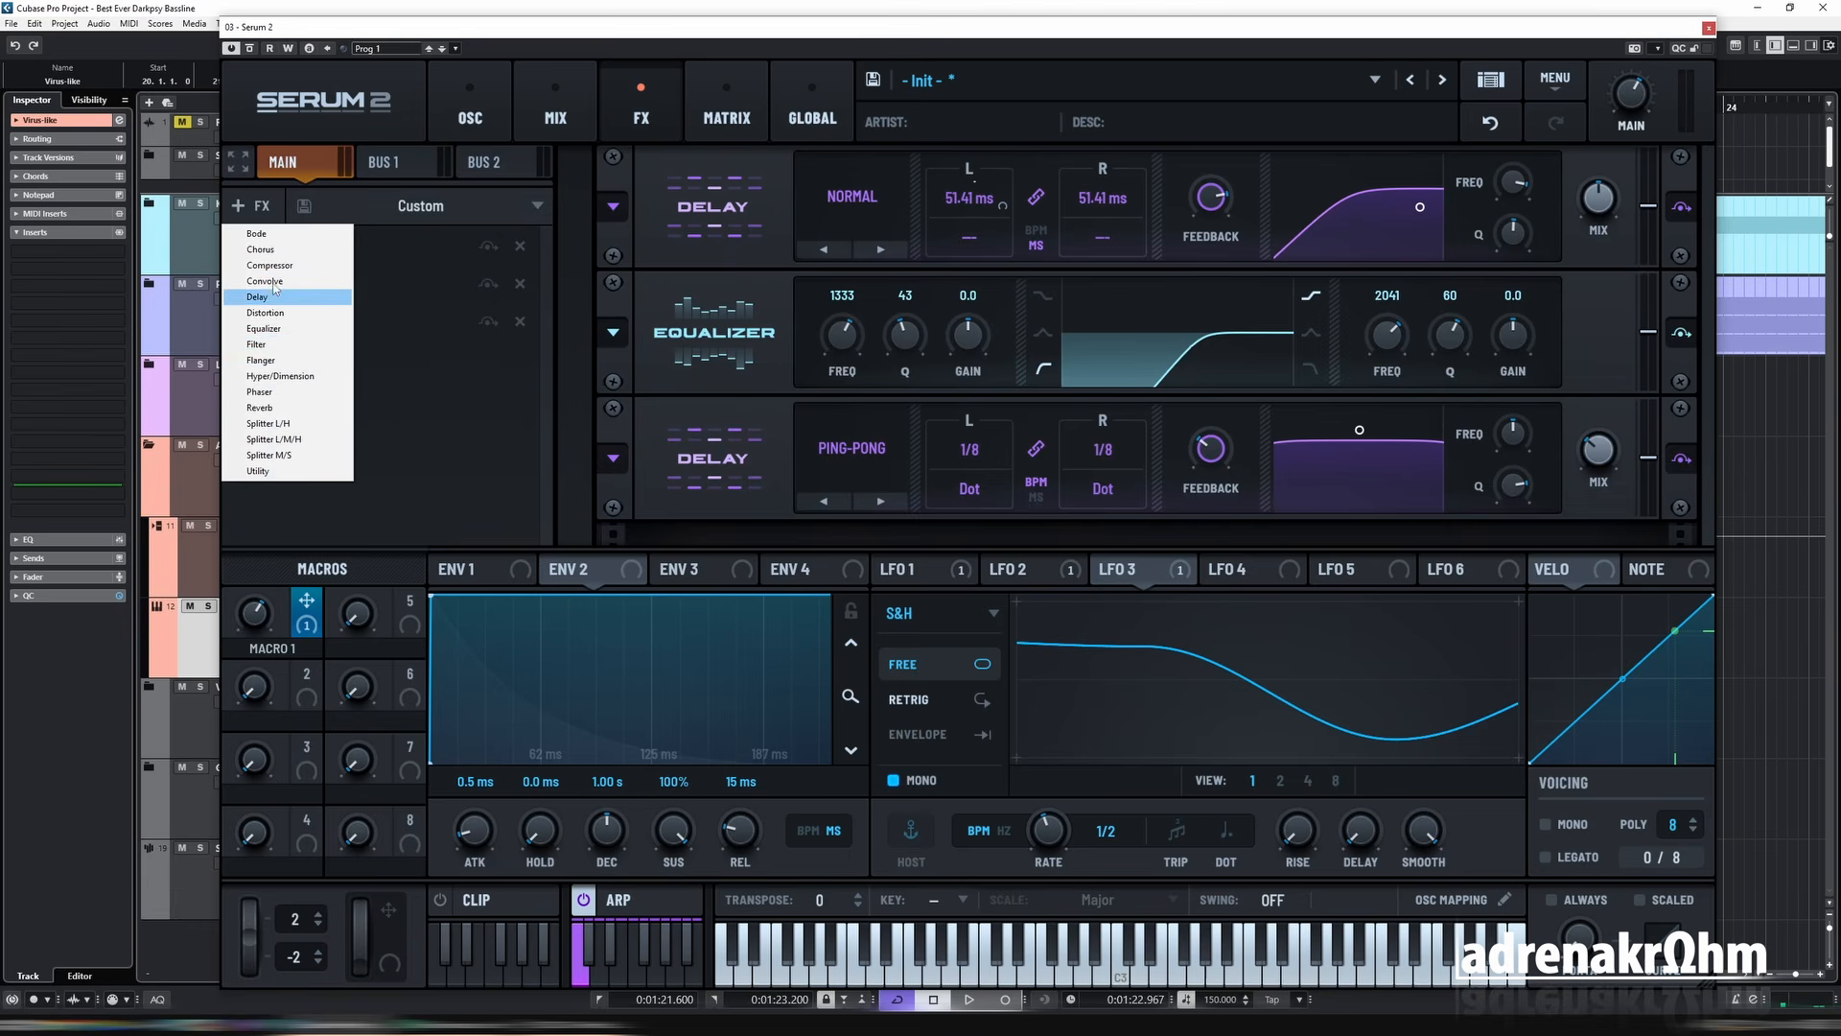
left_click(259, 408)
left_click(853, 473)
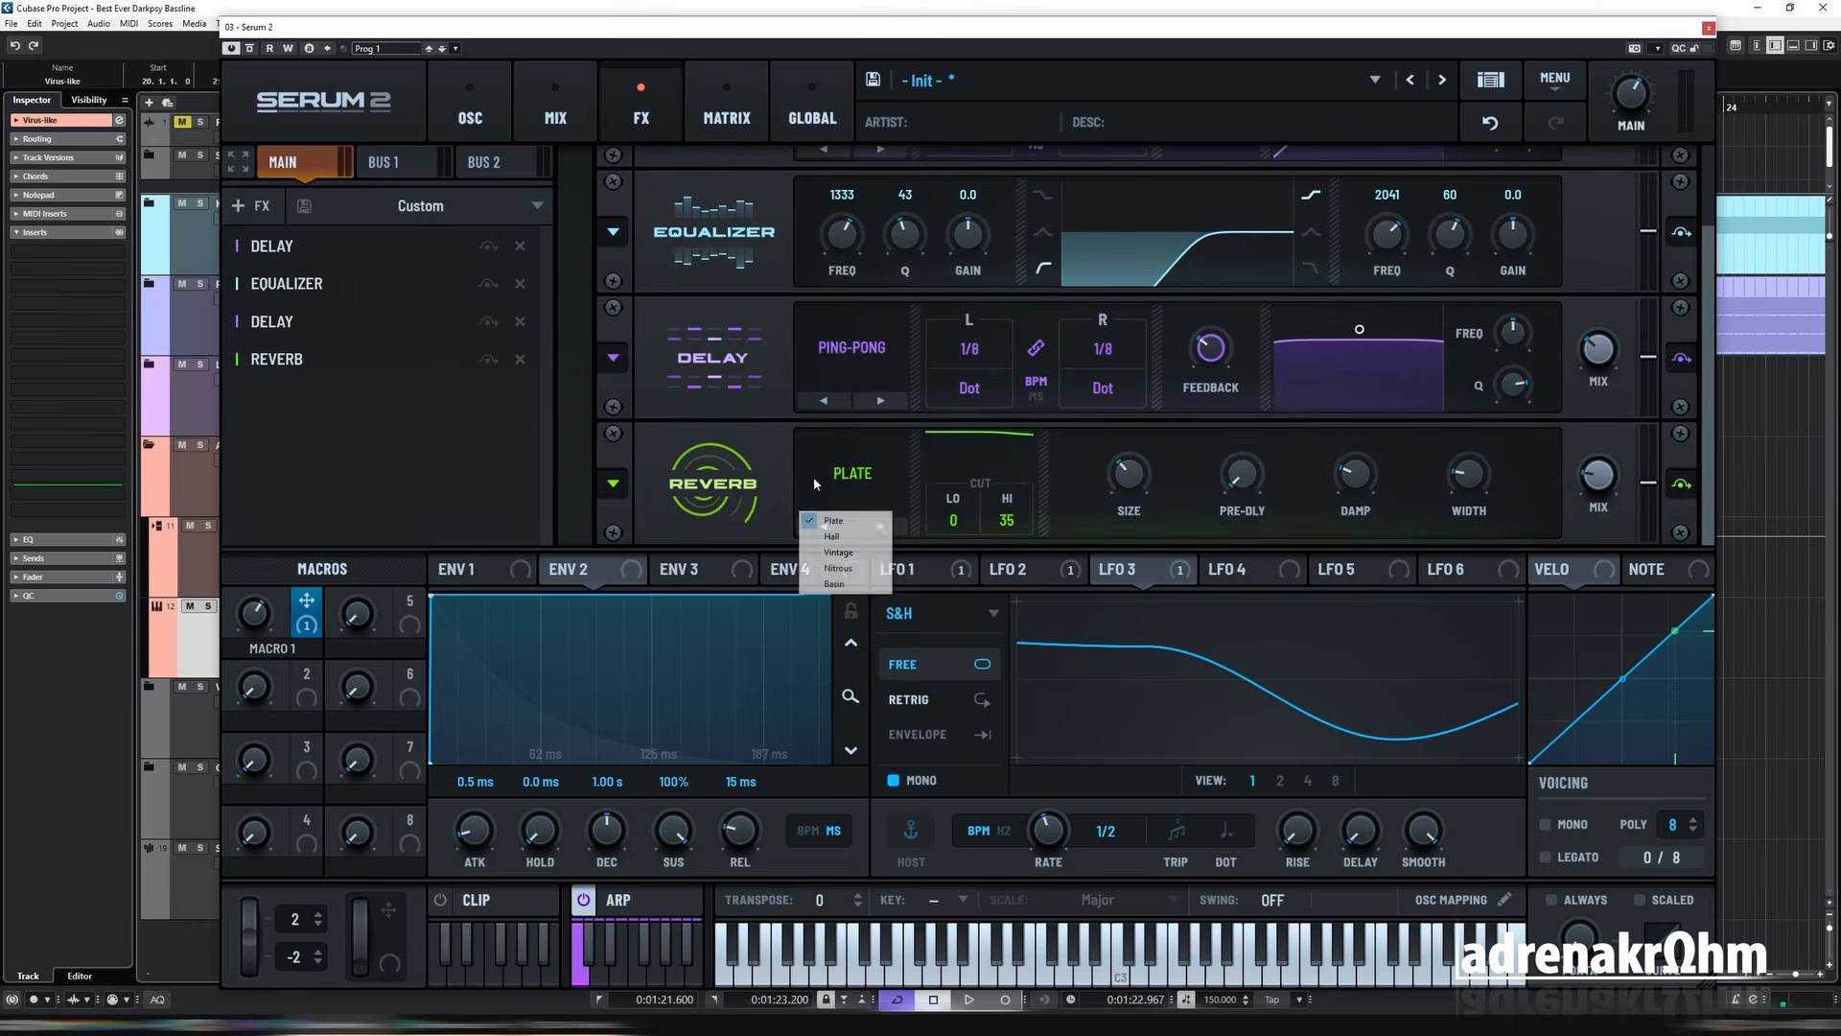
left_click(849, 584)
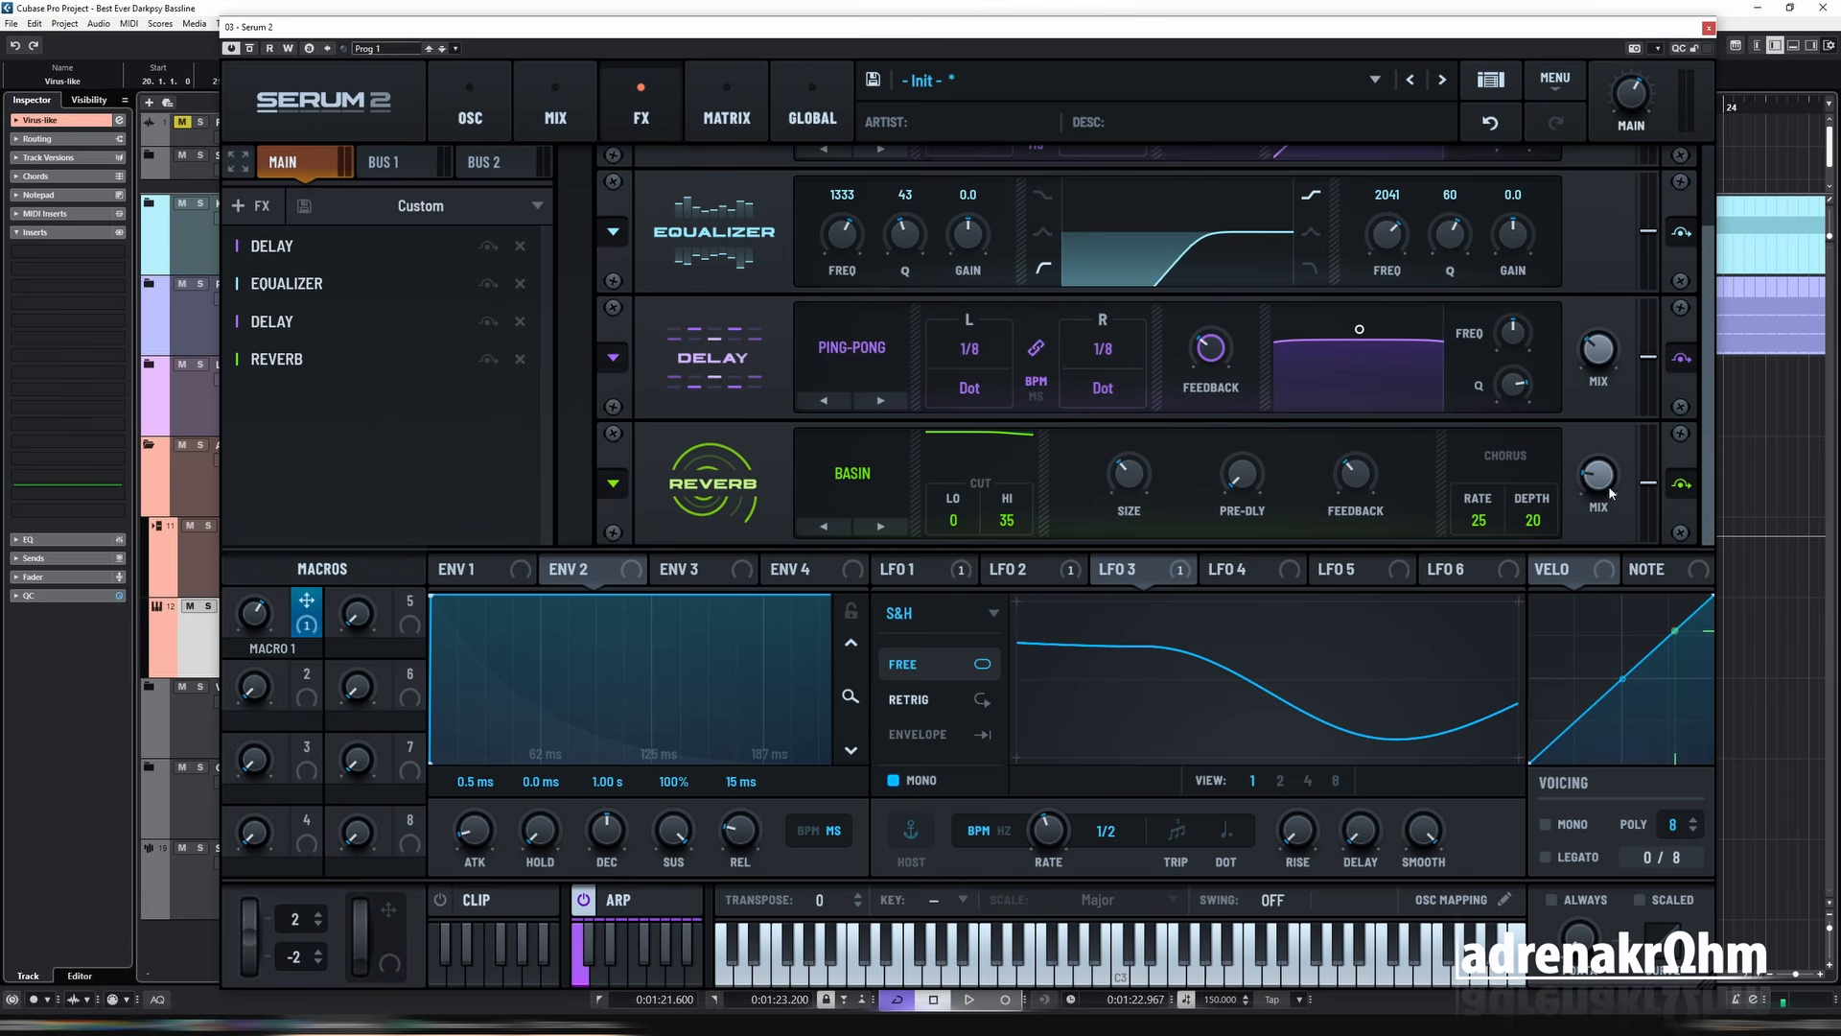
key("space")
mouse_move(1604, 481)
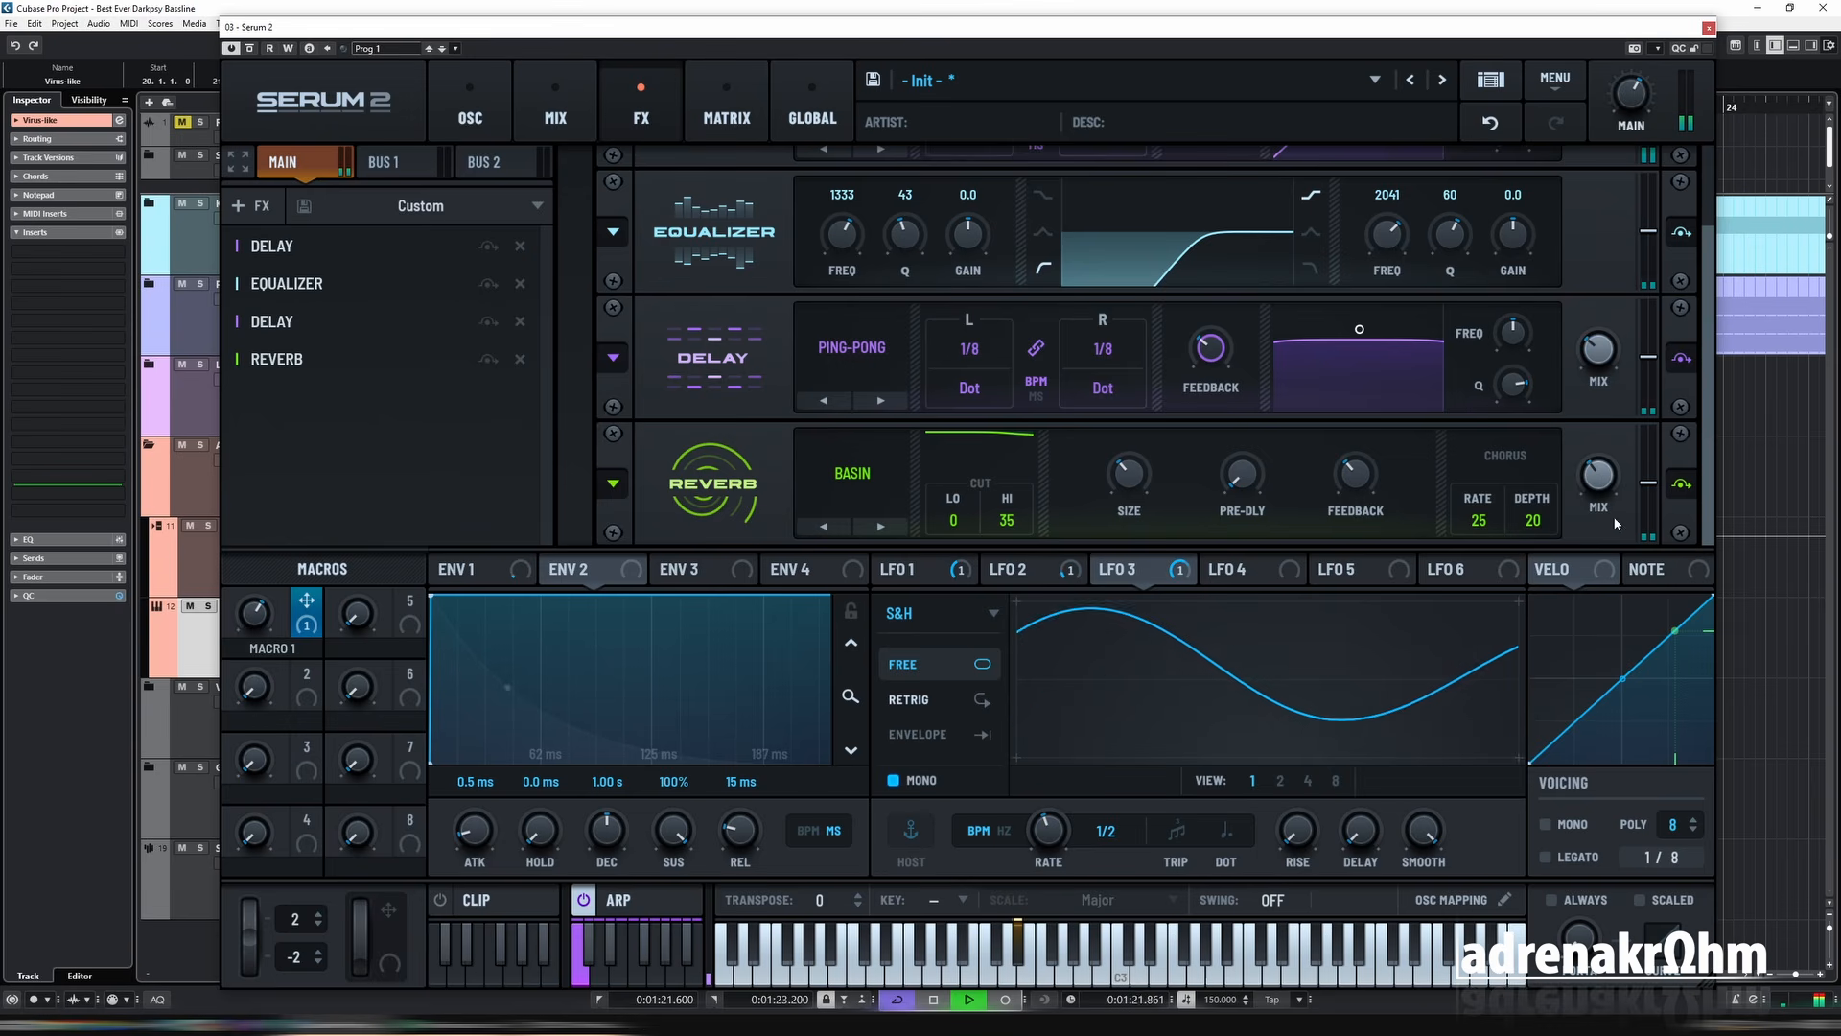
Add a compressor and move it directly after the first delay in the effects chain.
left_click(471, 113)
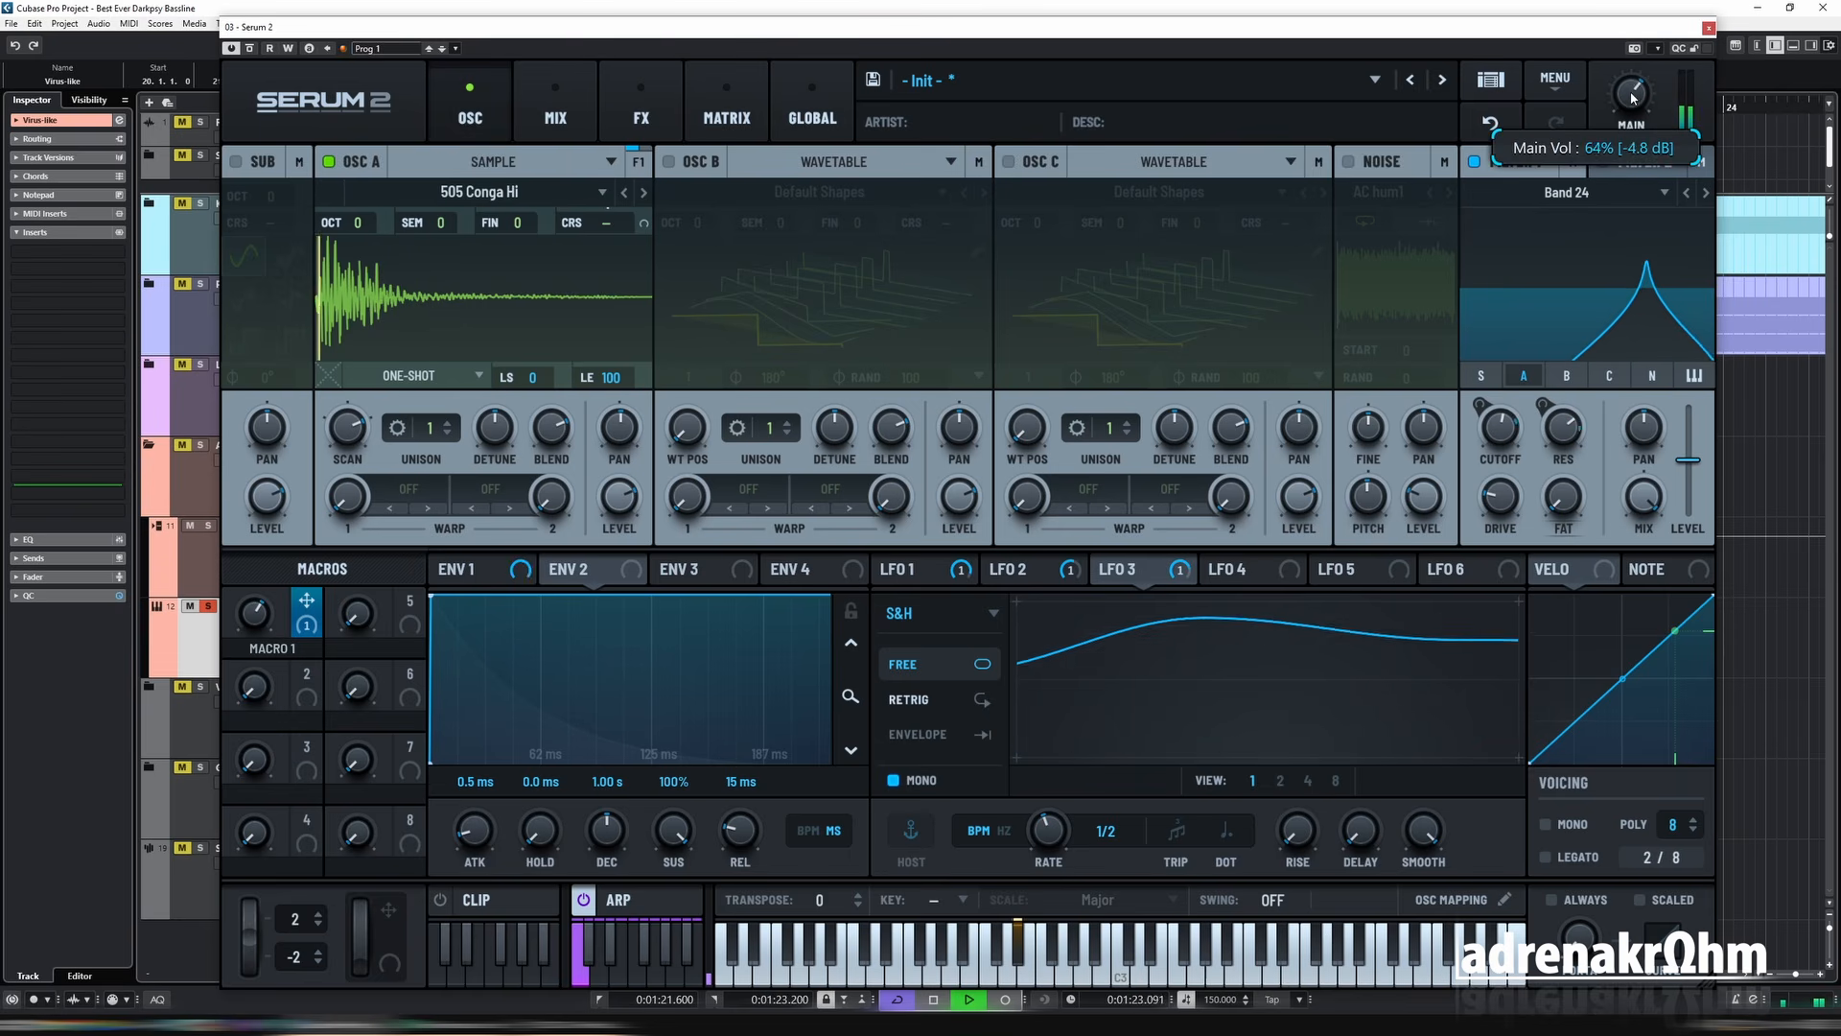
left_click(744, 117)
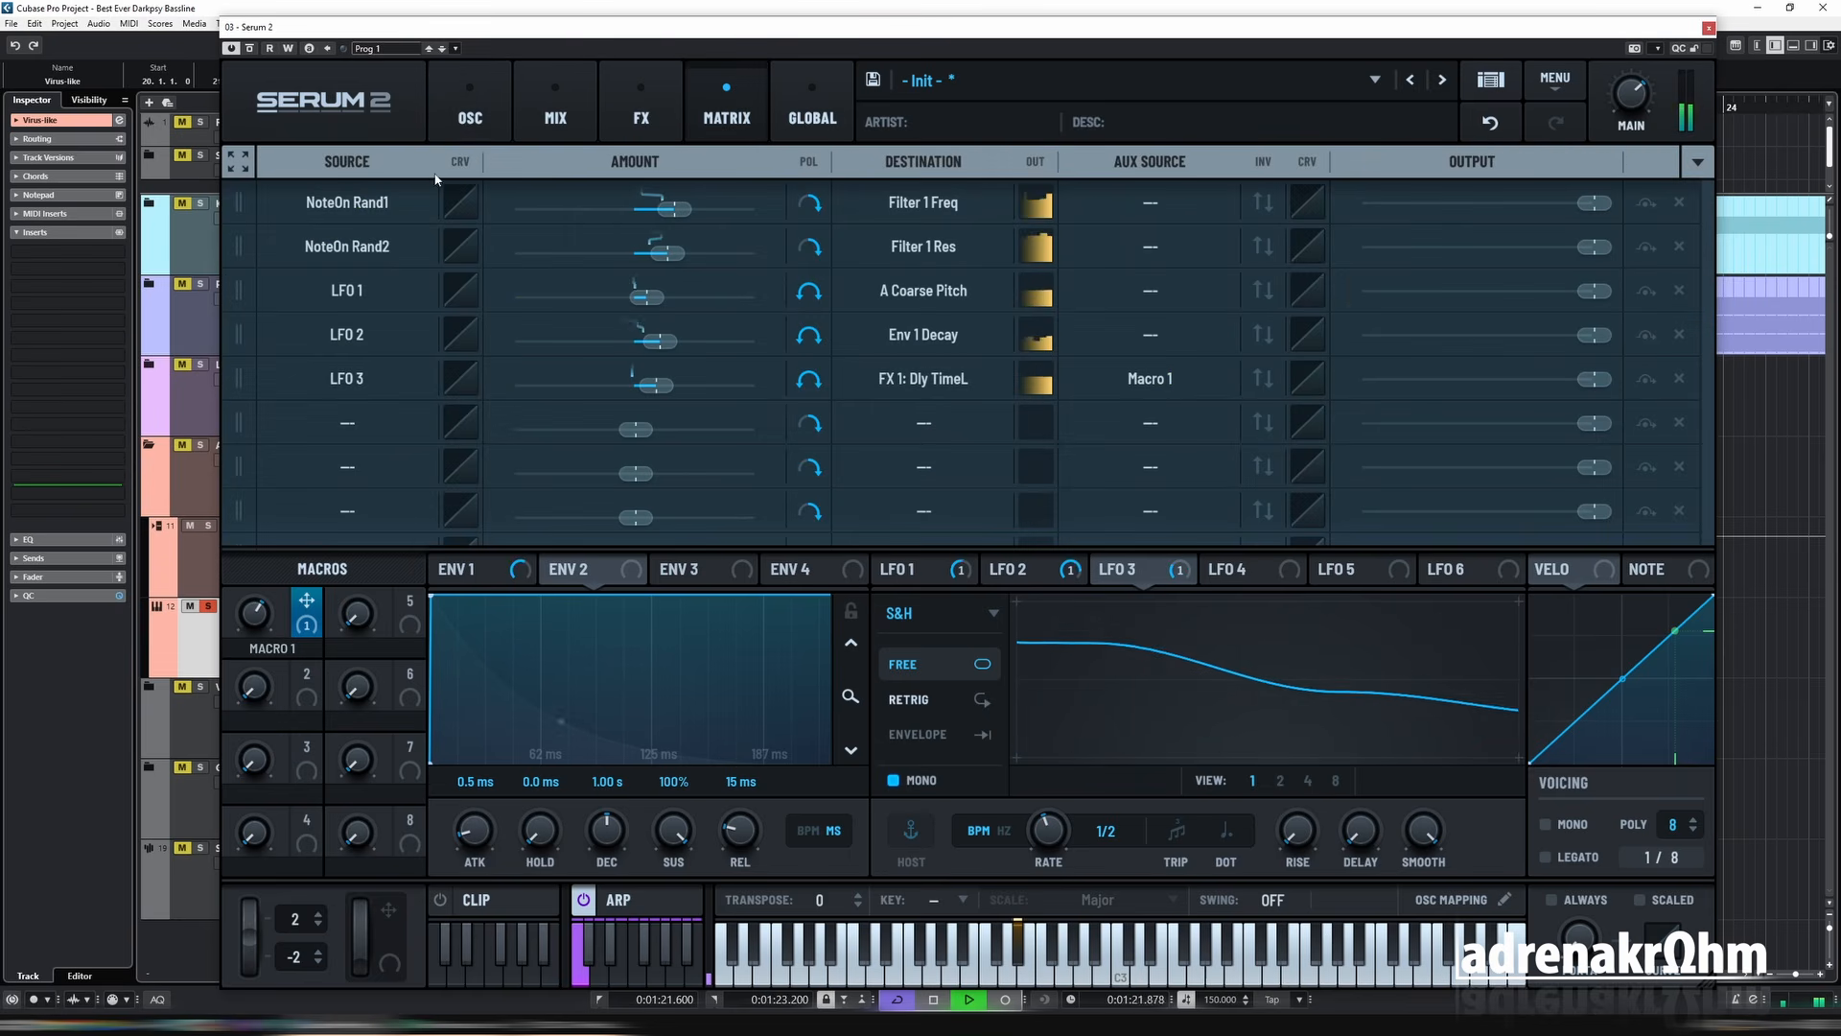
left_click(642, 117)
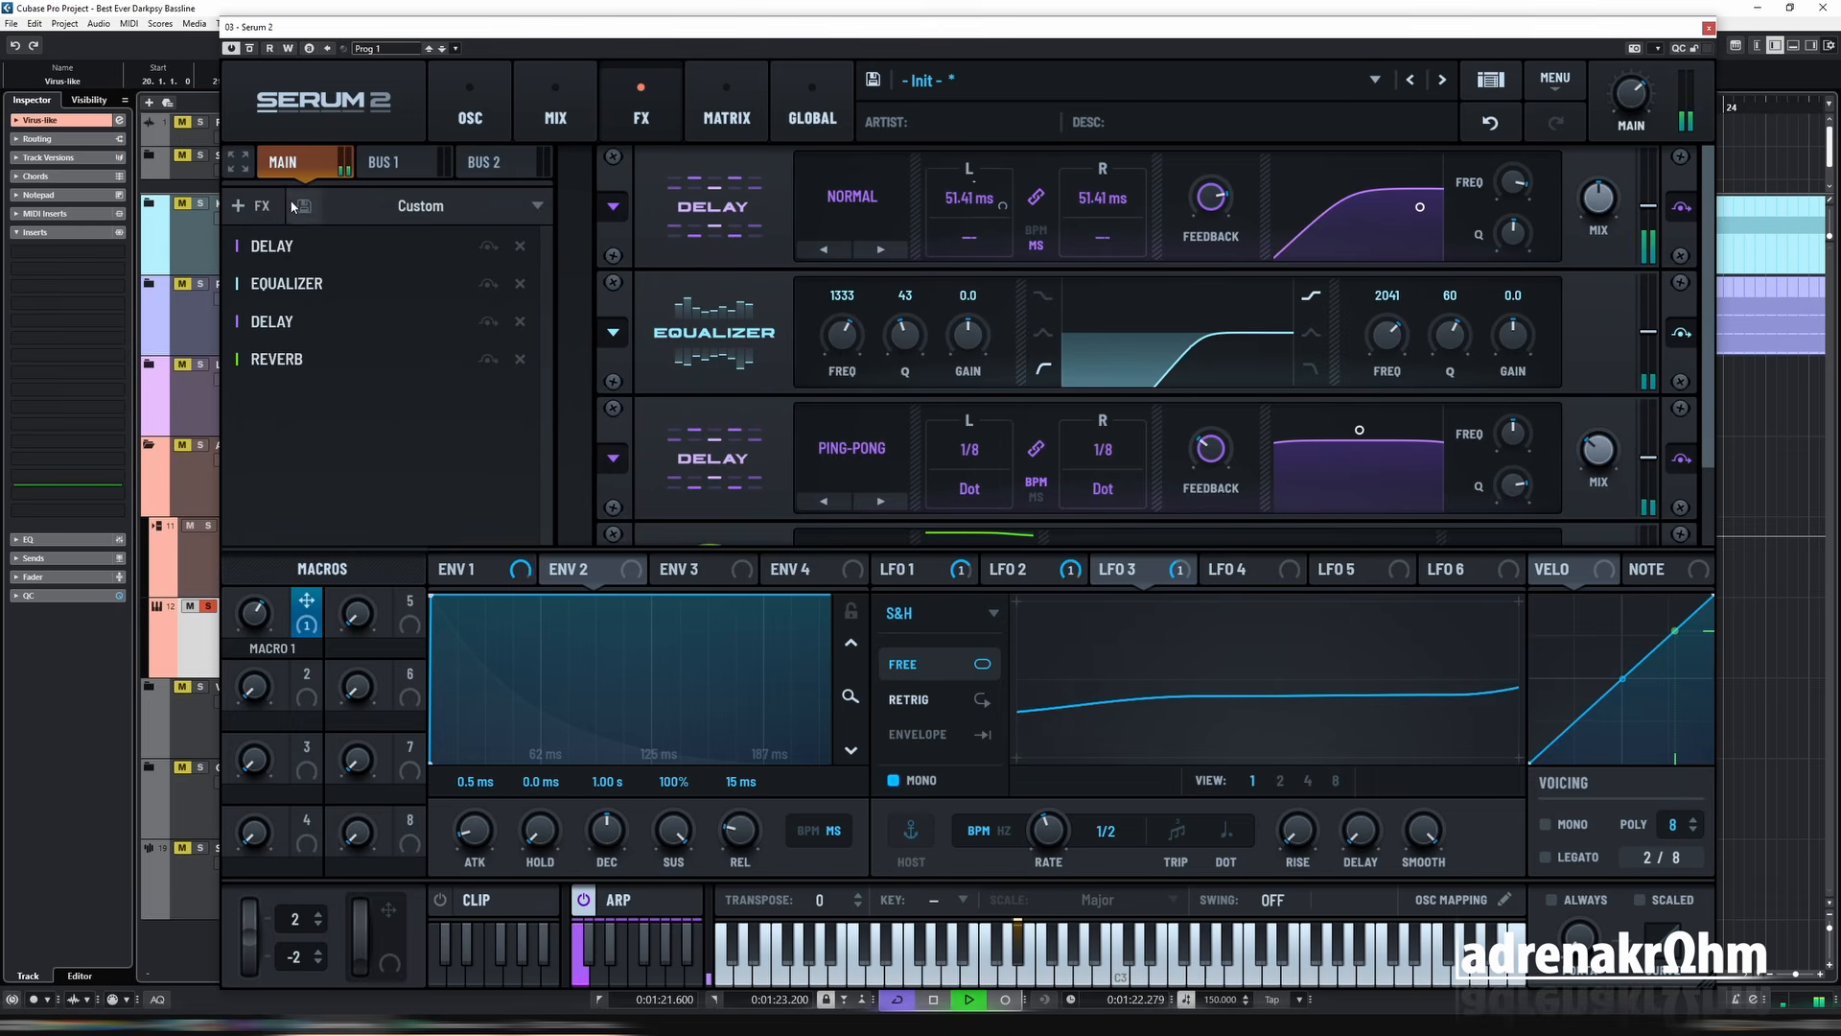
left_click(260, 203)
left_click(279, 271)
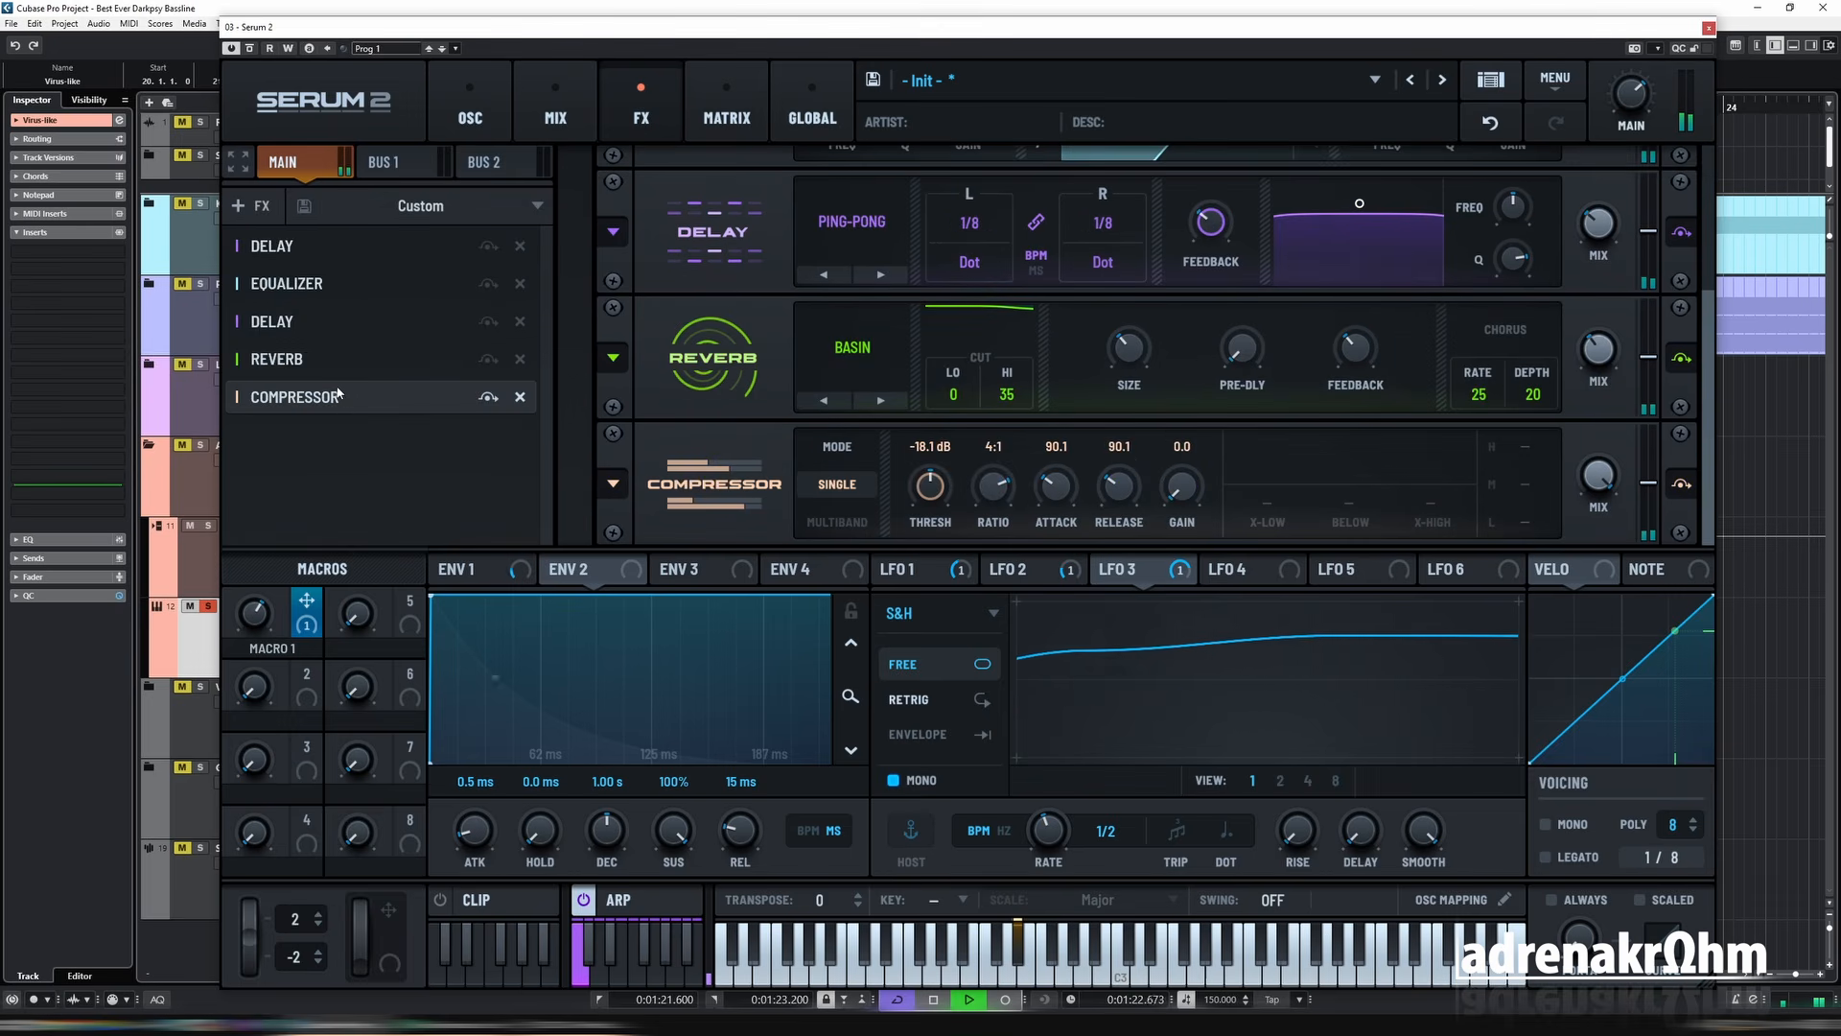
left_click_drag(344, 397, 351, 282)
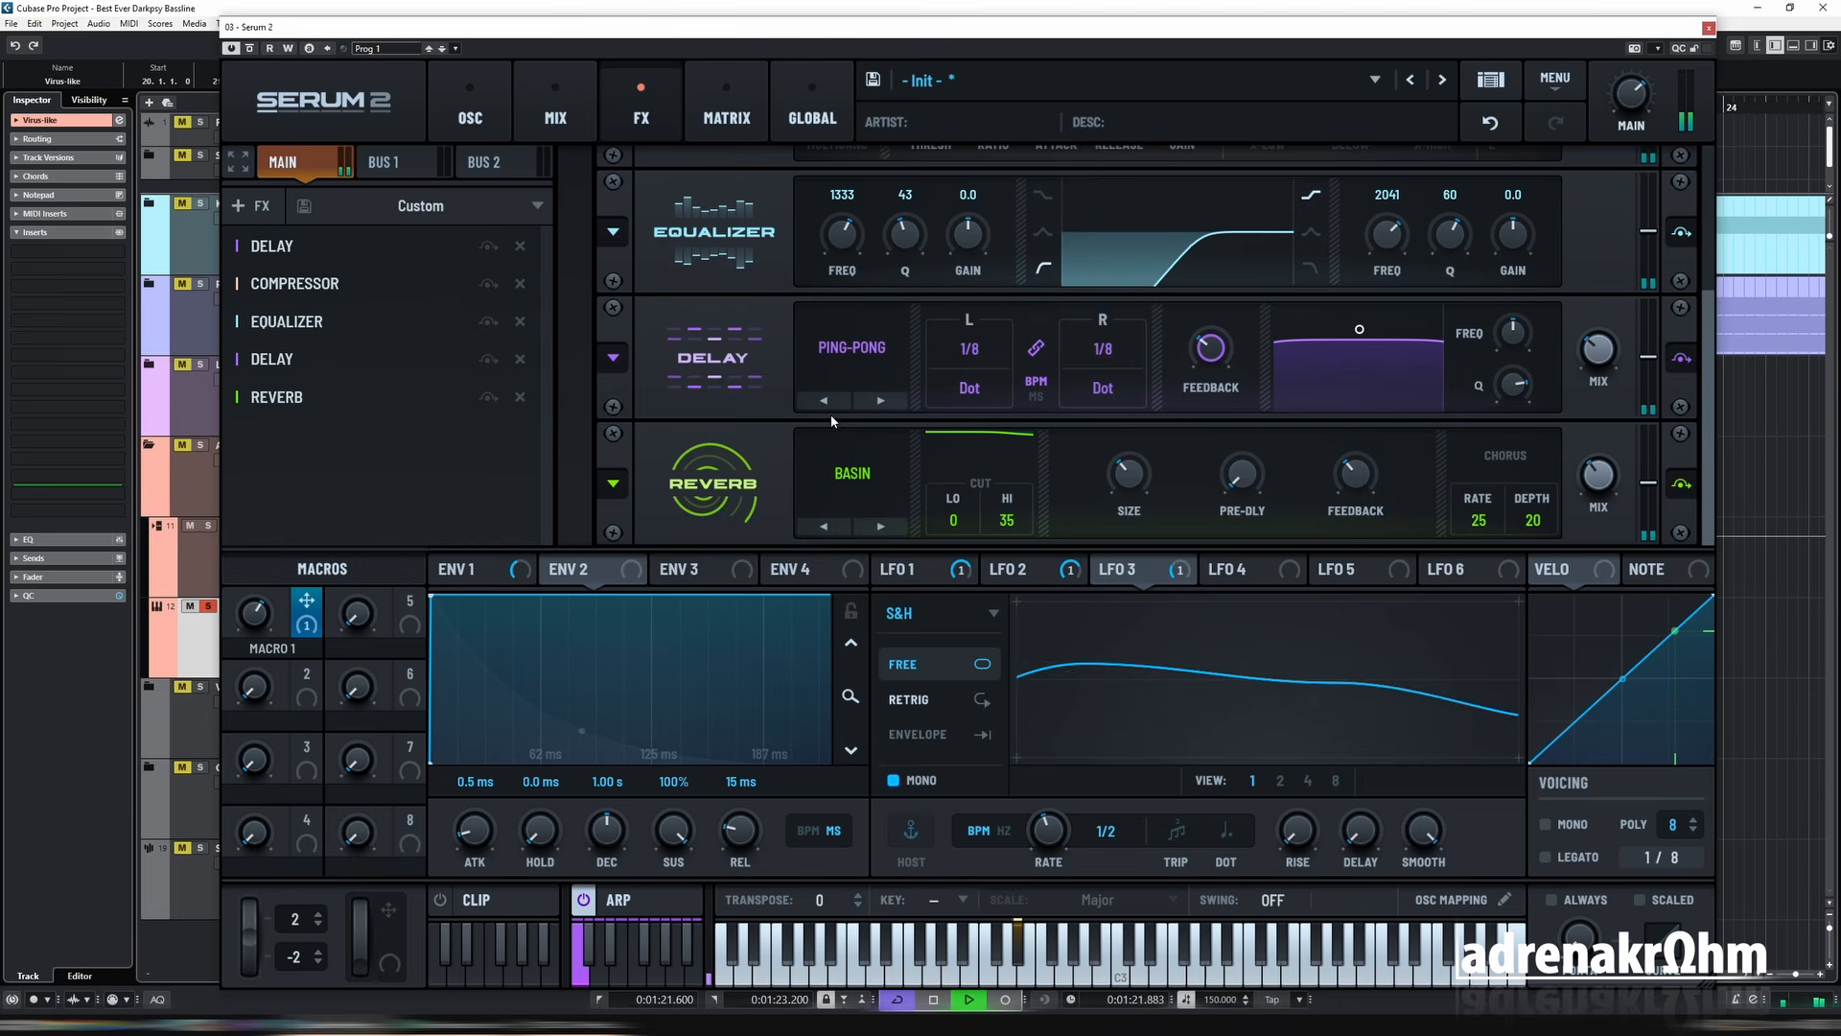
Set the compressor's gain to 1.5, threshold to -29.5 dB, attack to 13.2 and release to 7.7.
scroll(1205, 369, "up", 3)
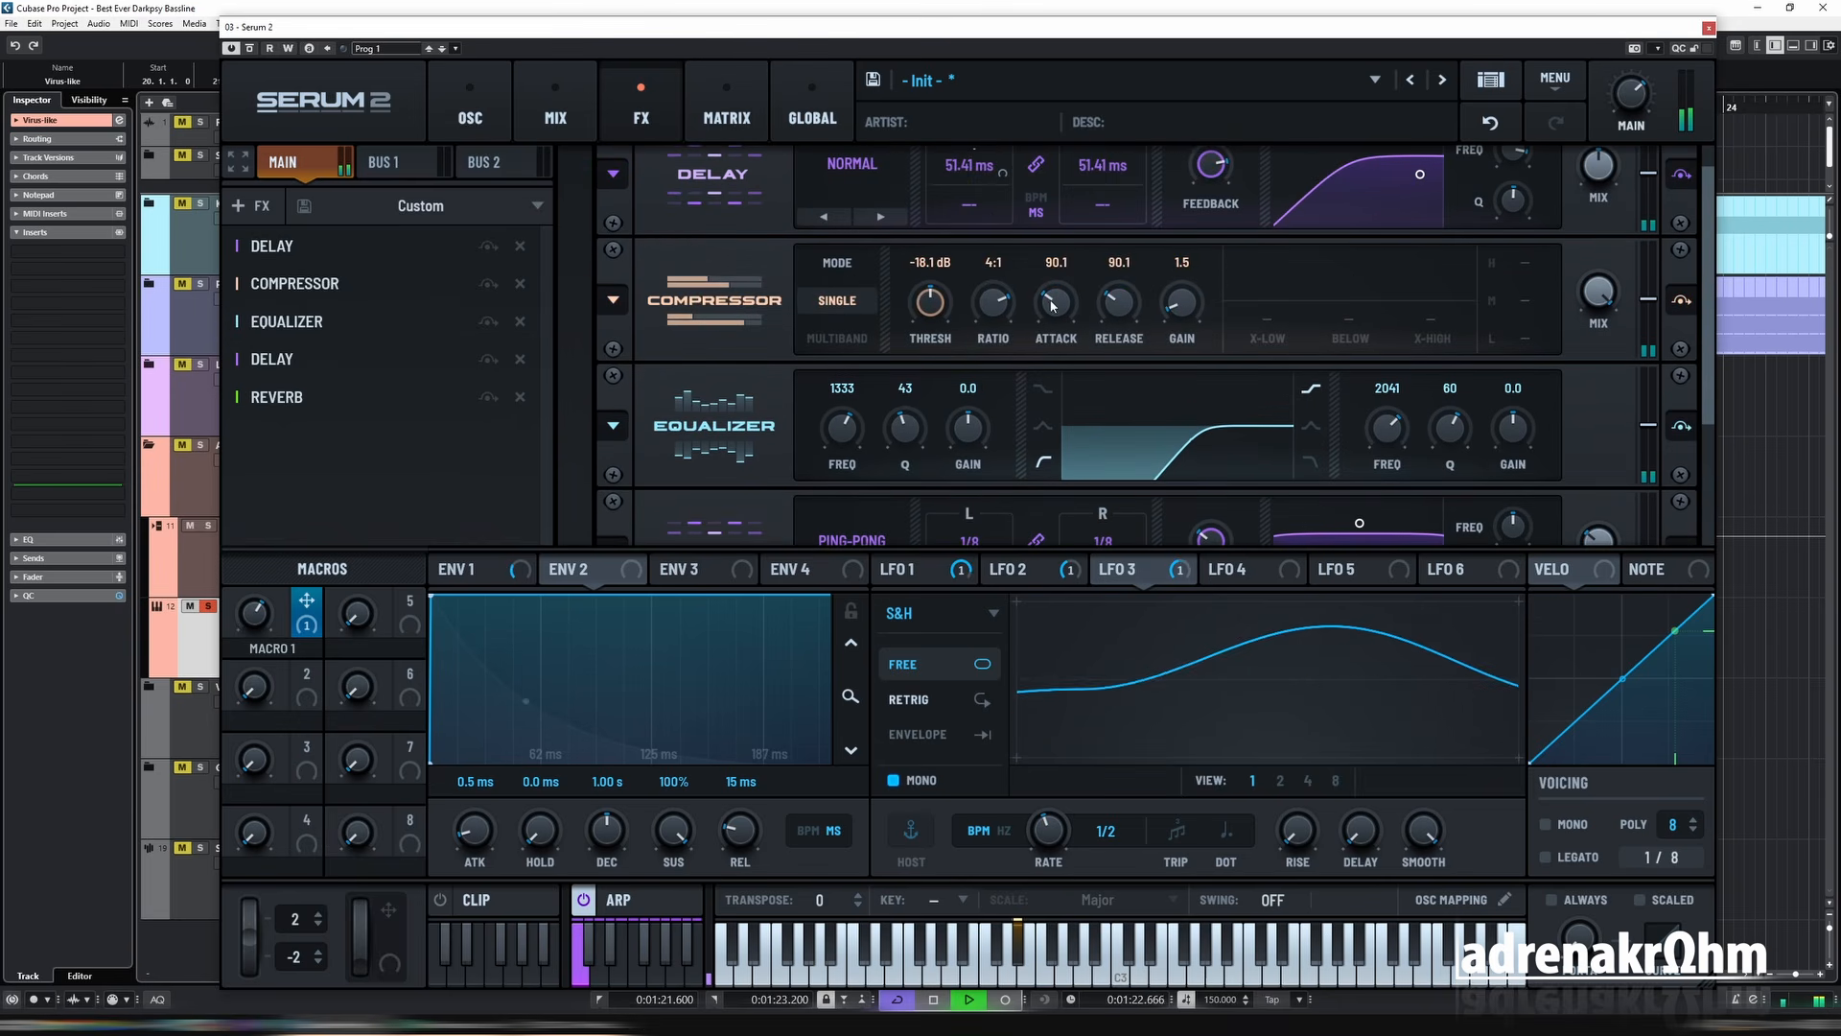
left_click_drag(935, 308, 943, 278)
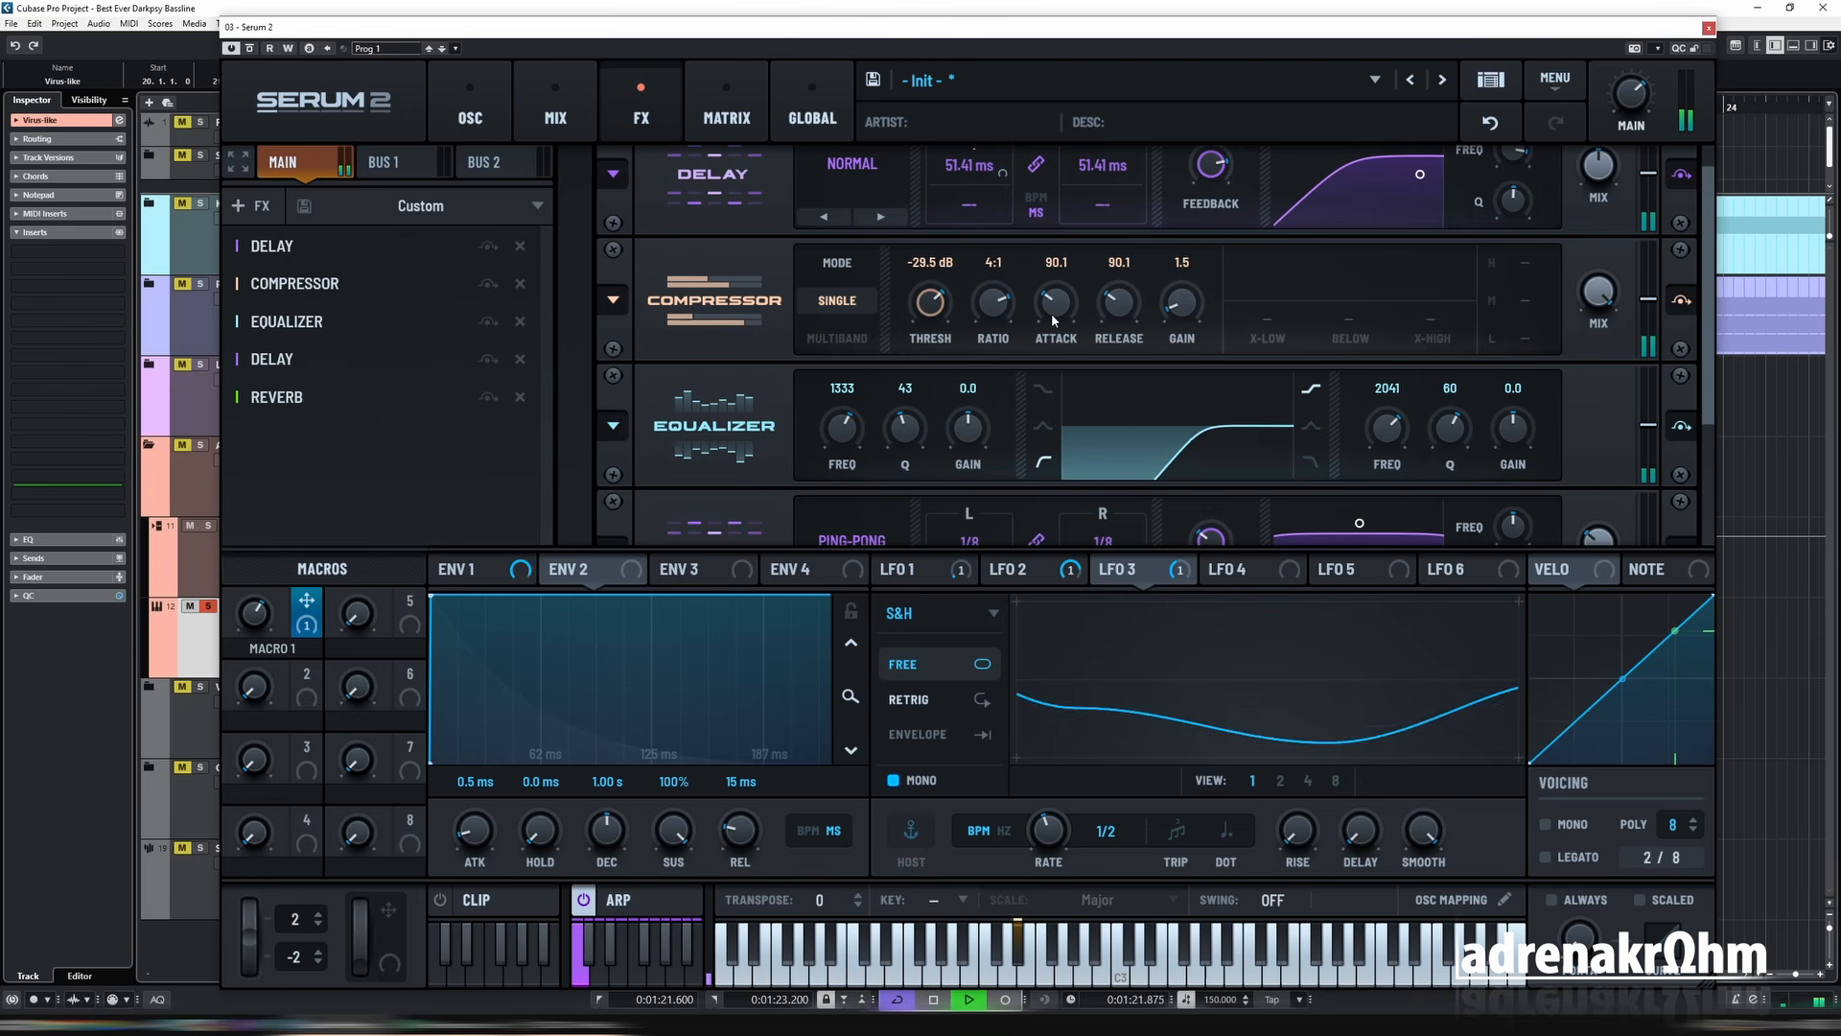
left_click_drag(1053, 320, 1125, 328)
mouse_move(1126, 314)
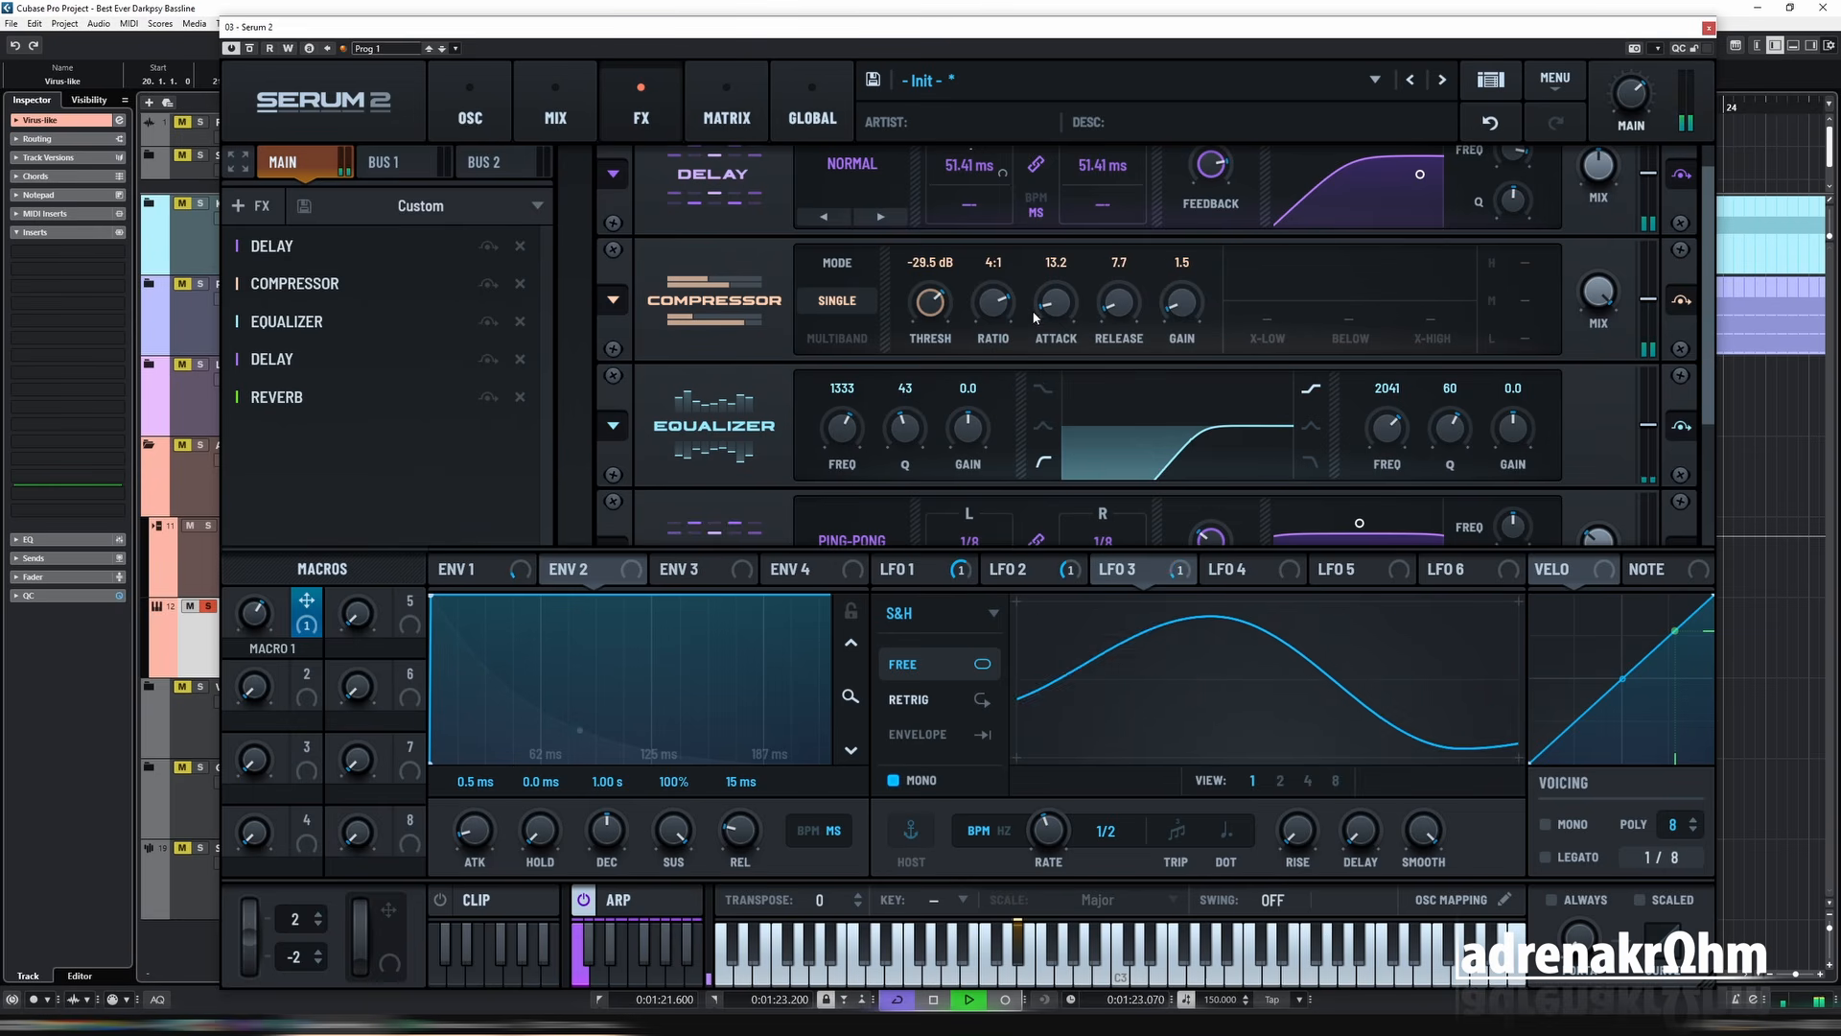
Set the compressor's ratio to 3:1, gain to 5.3 and threshold to -38.1 dB.
scroll(934, 301, "down", 4)
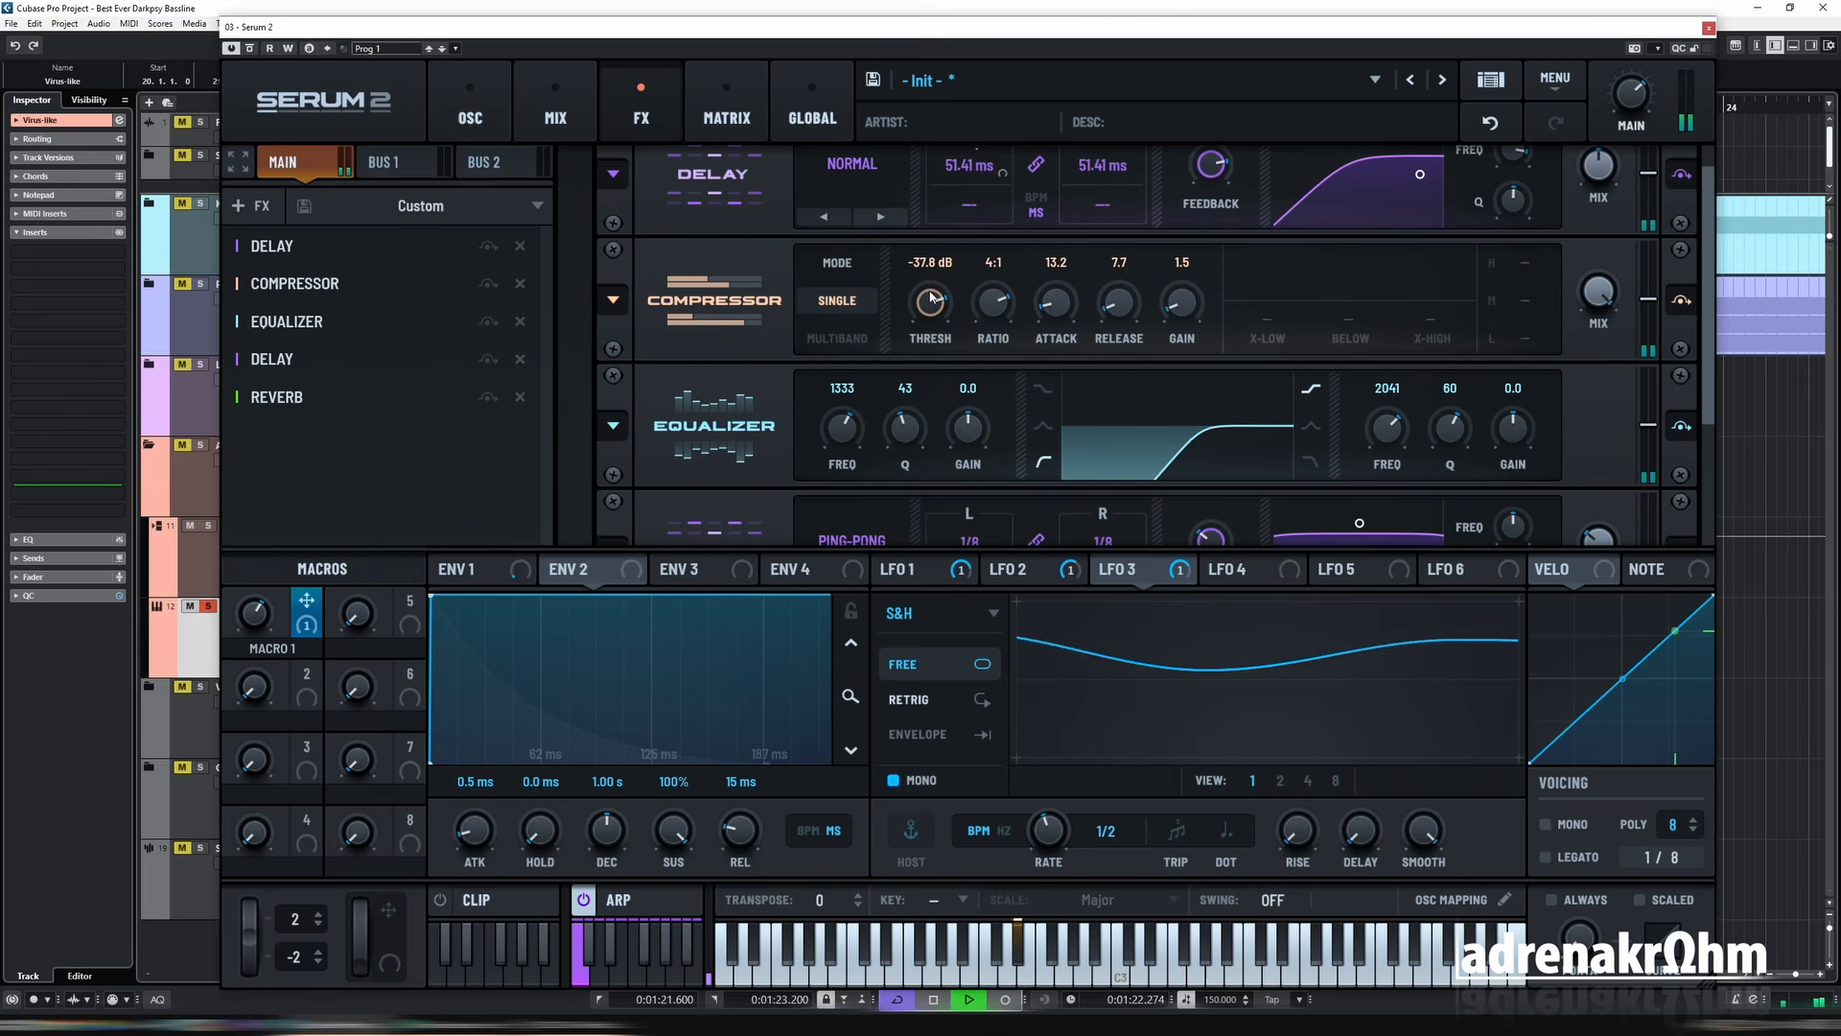
scroll(935, 297, "up", 2)
left_click_drag(1004, 307, 1004, 320)
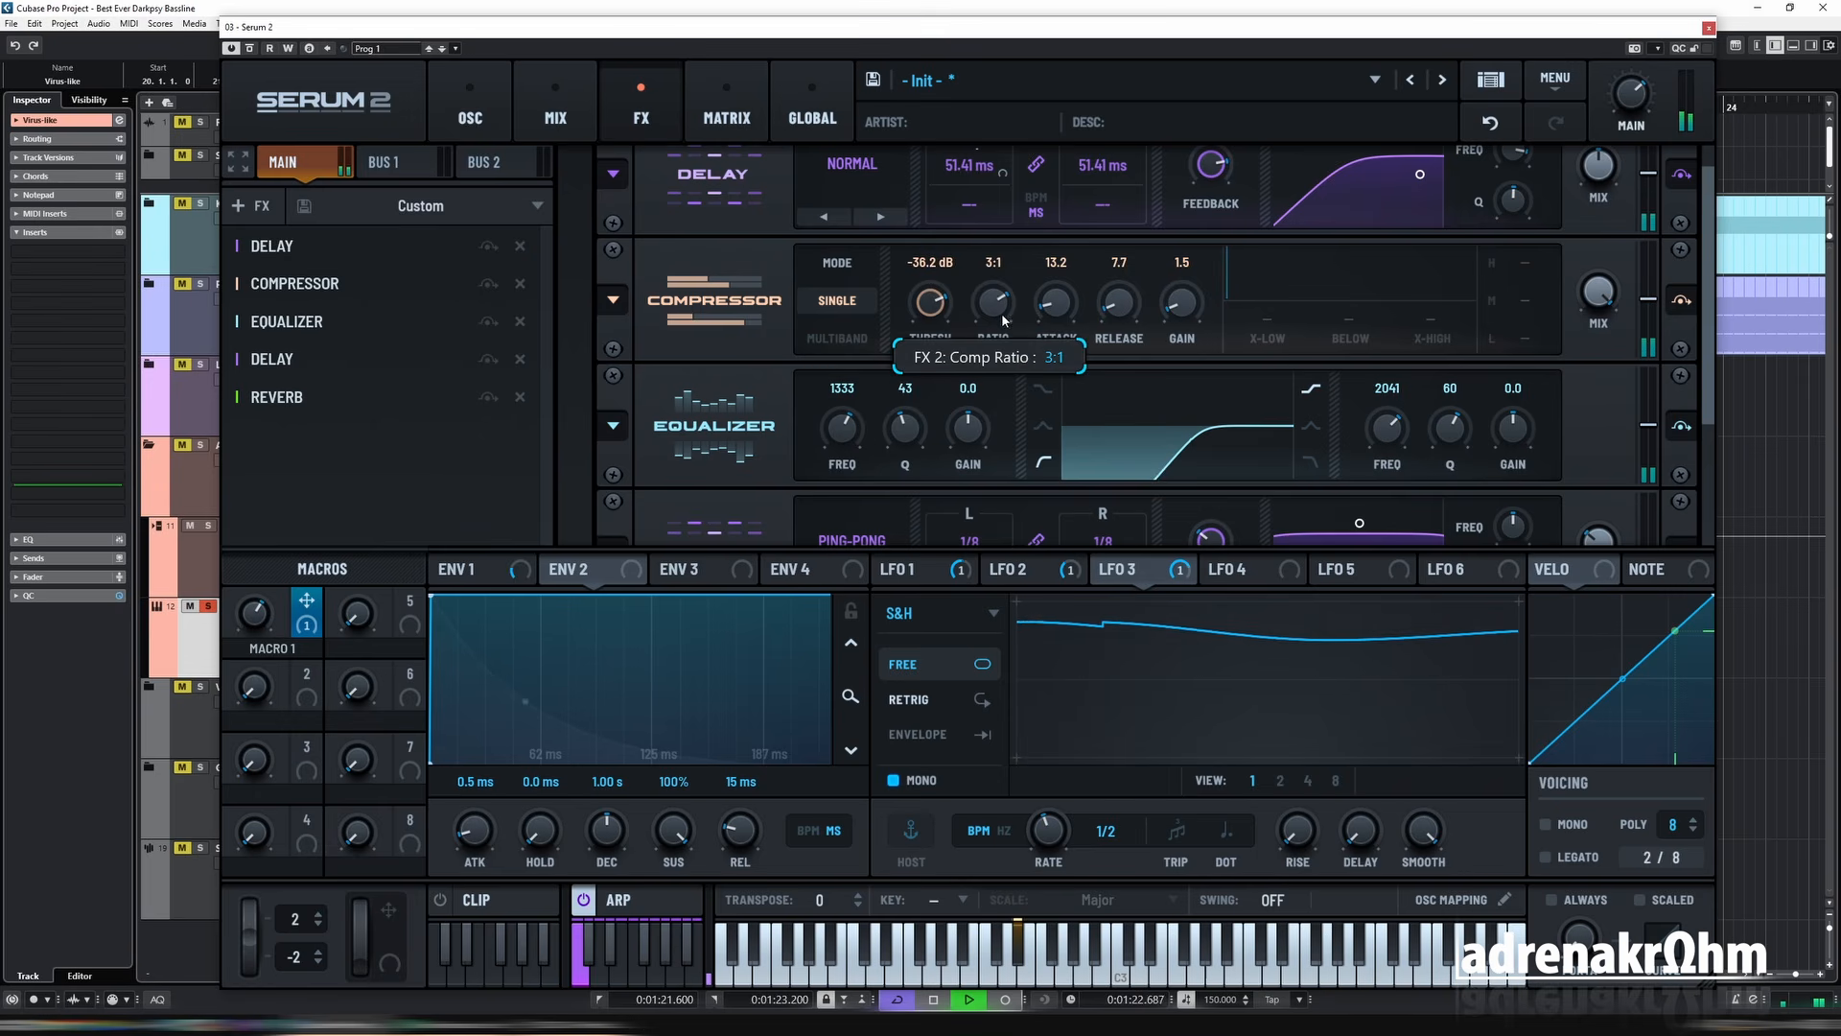
left_click_drag(1186, 317, 1190, 297)
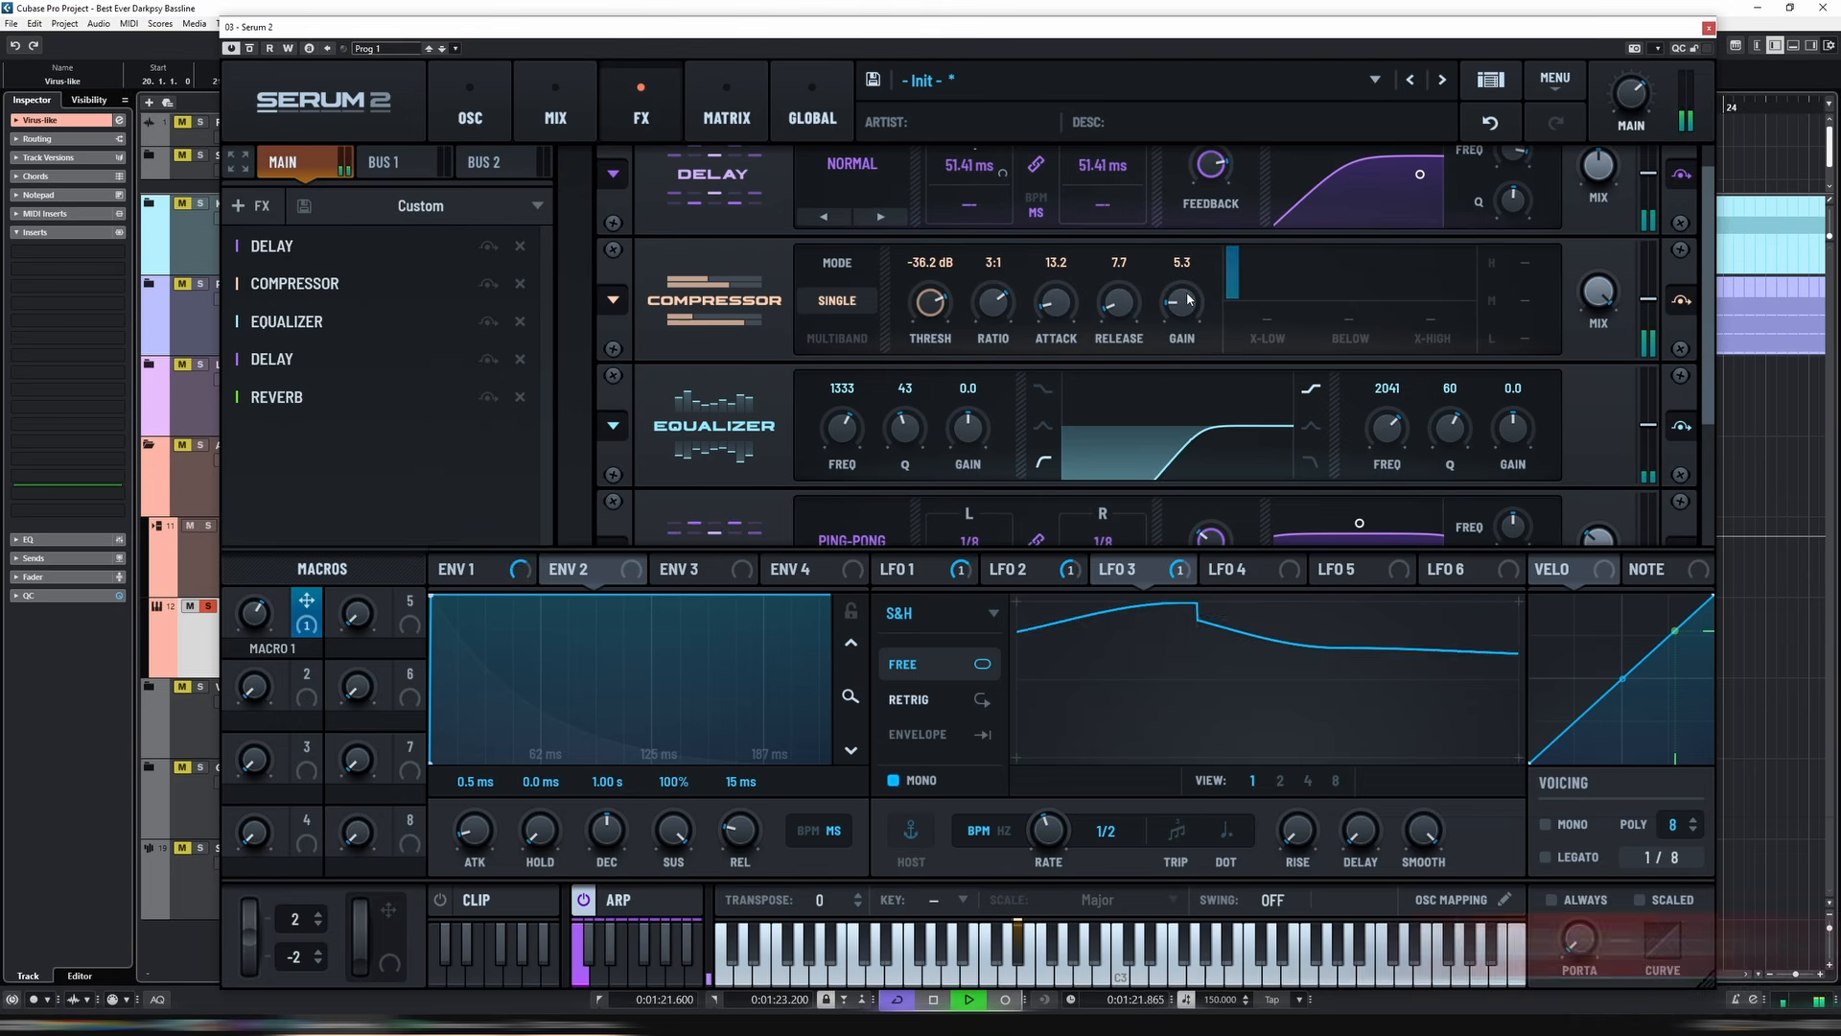
left_click_drag(936, 311, 936, 316)
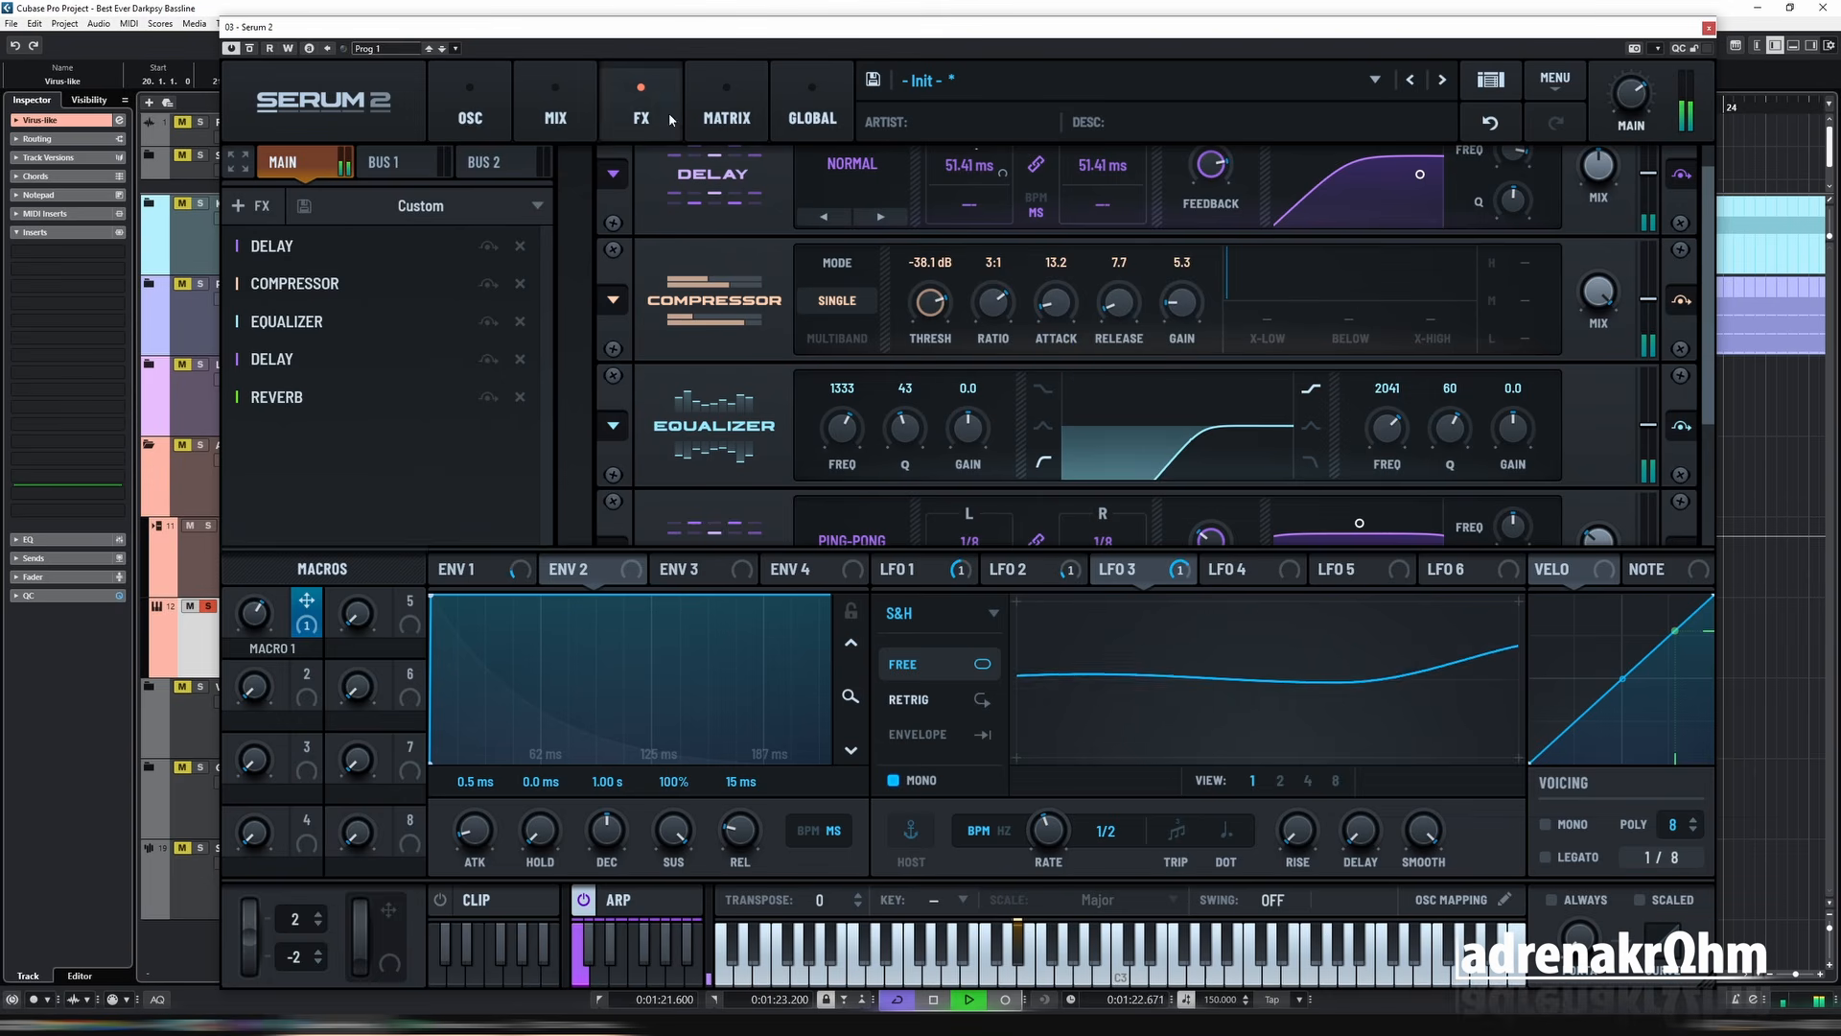
Stop playback and browse the Conga samples in oscillator A's Factory Non-Tonal Drum library.
left_click(471, 116)
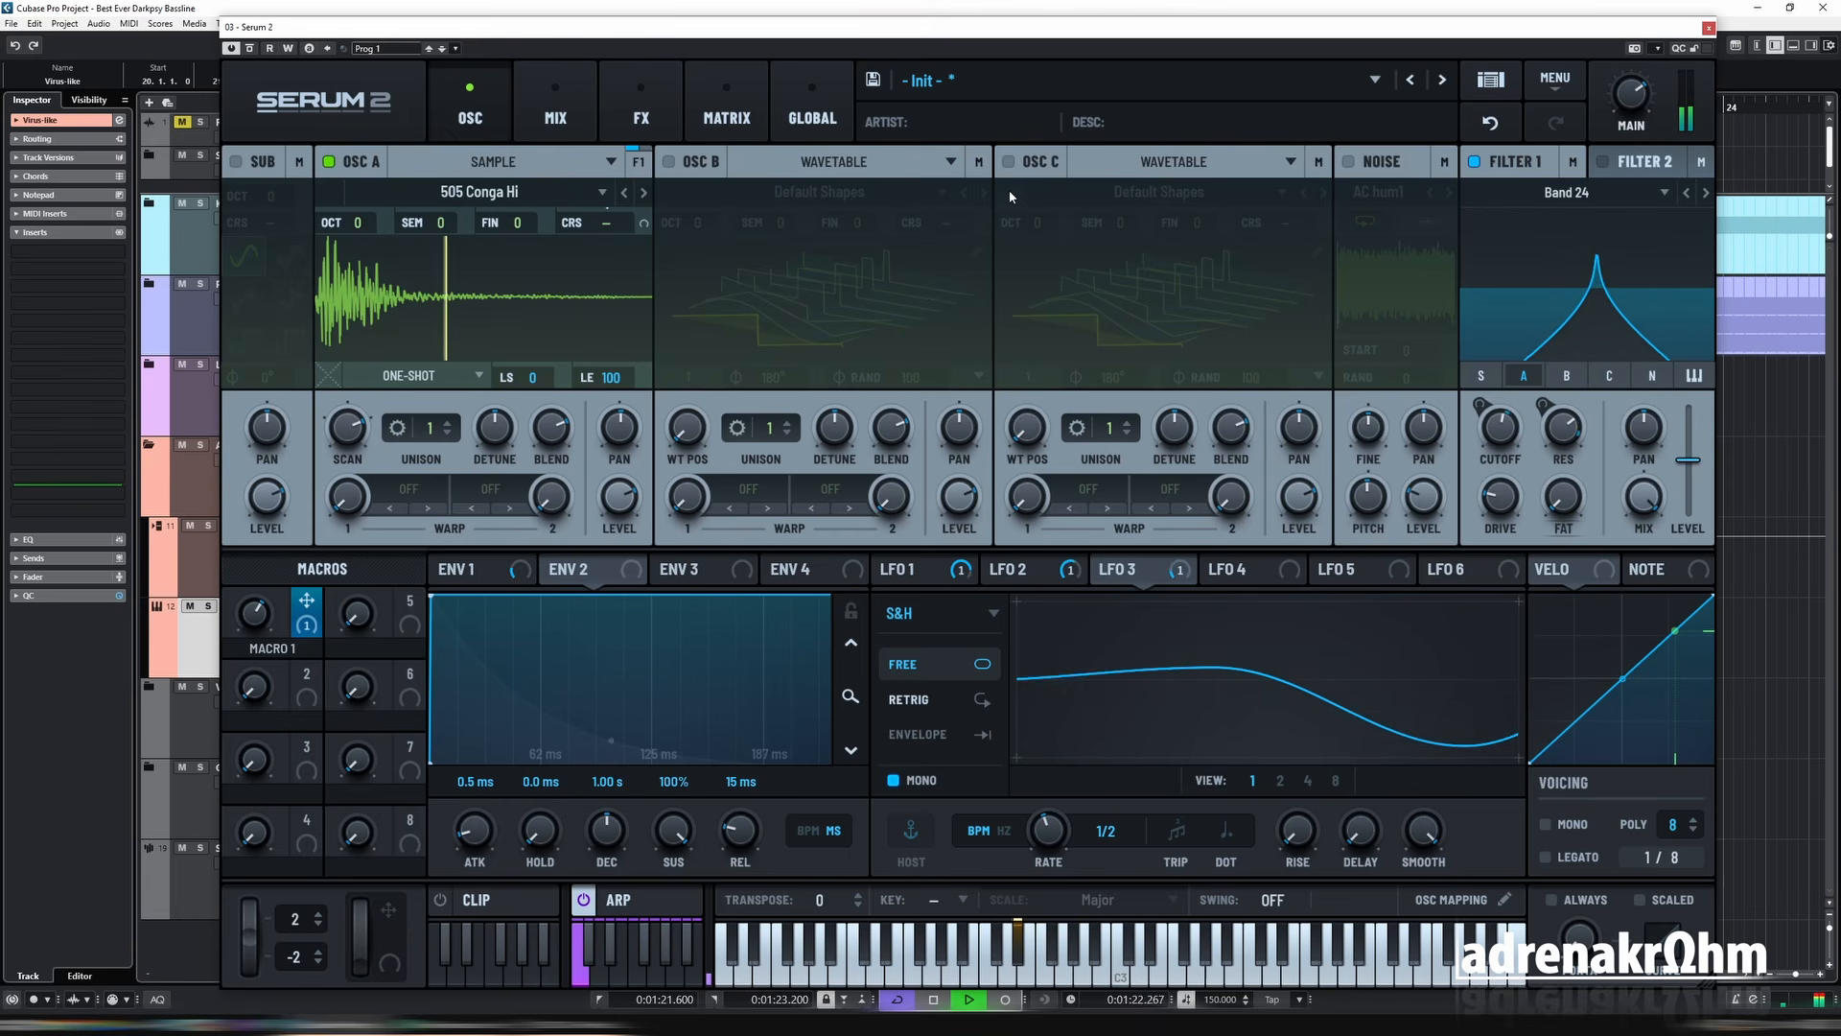
key("space")
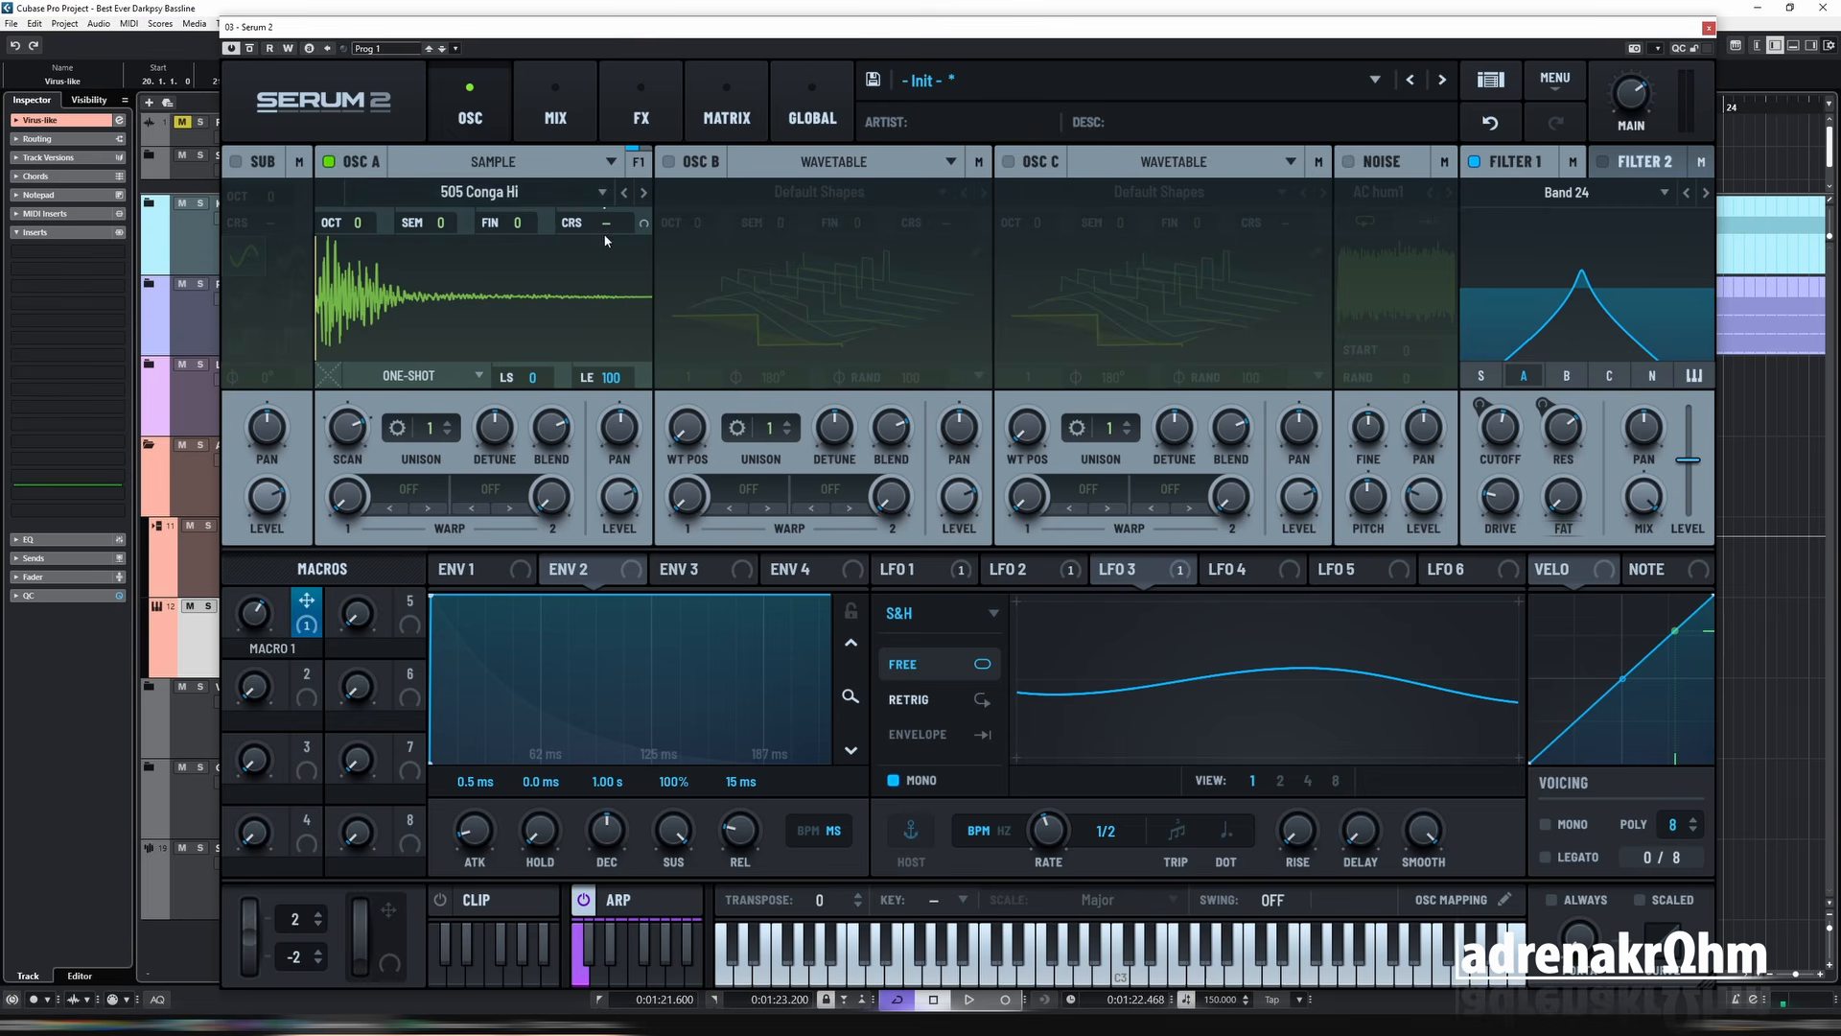
left_click(514, 196)
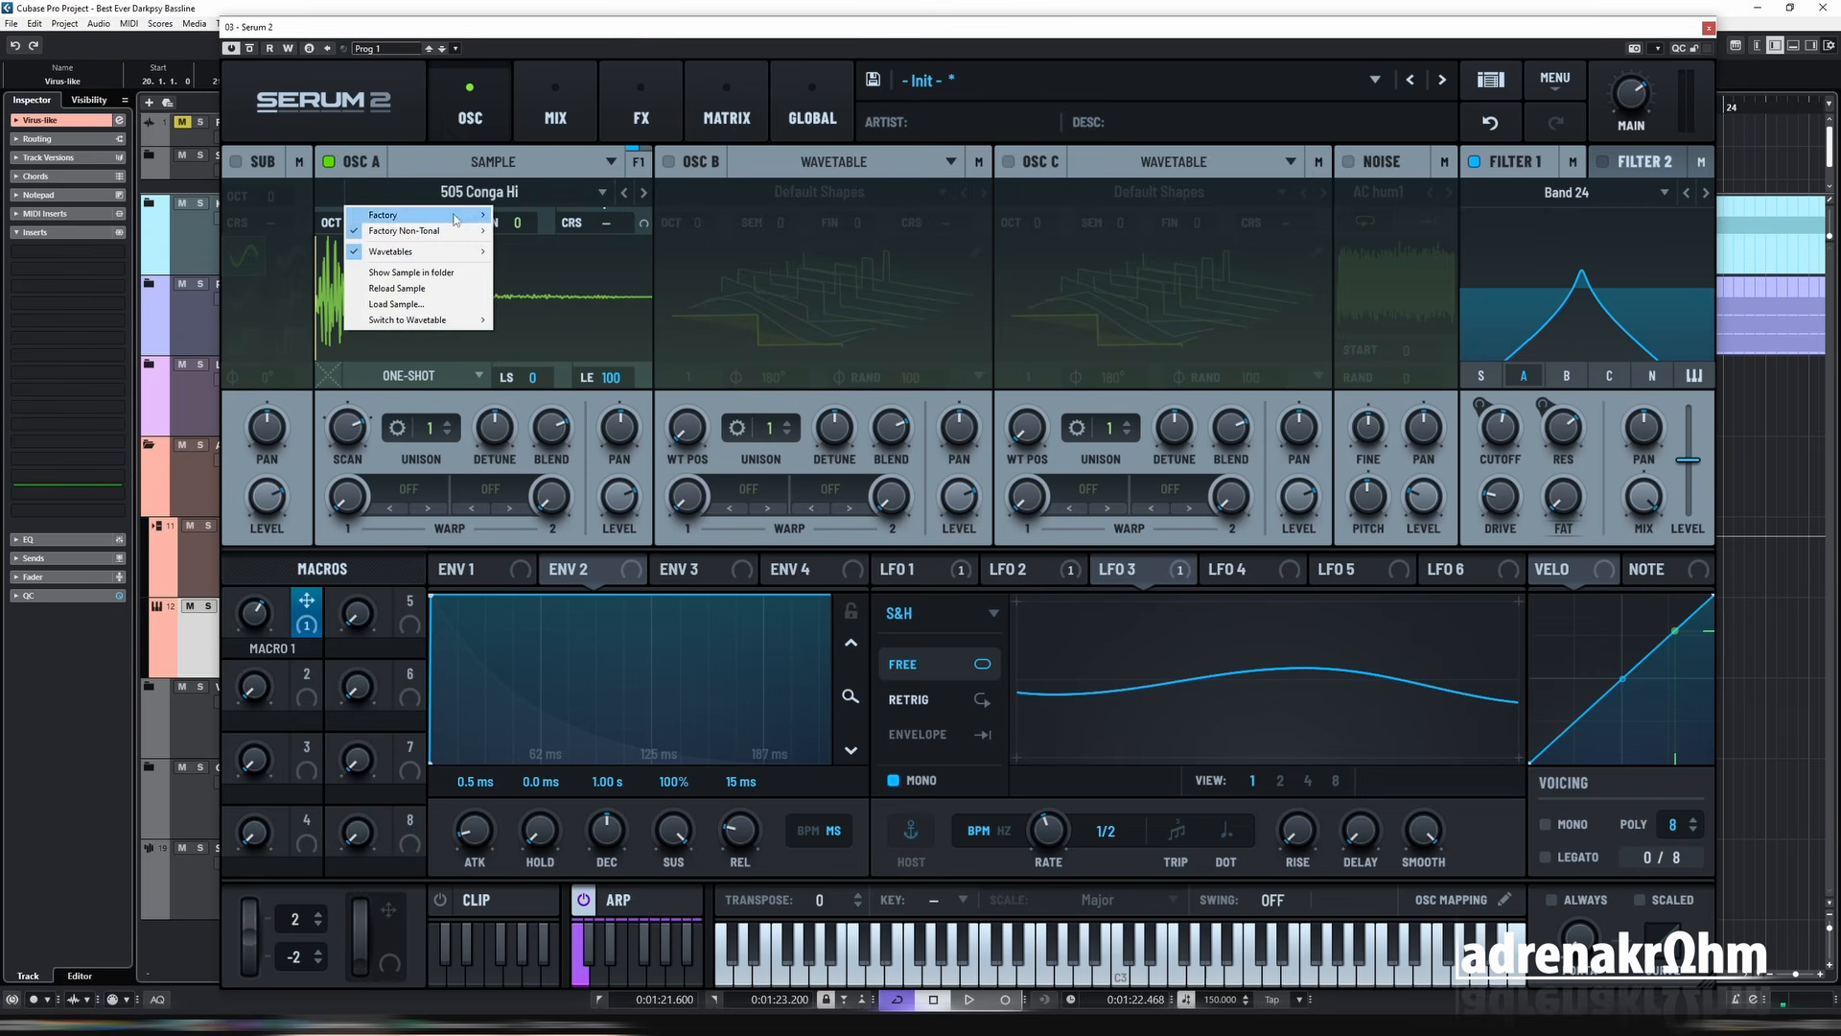
left_click(608, 161)
left_click(537, 159)
left_click(514, 195)
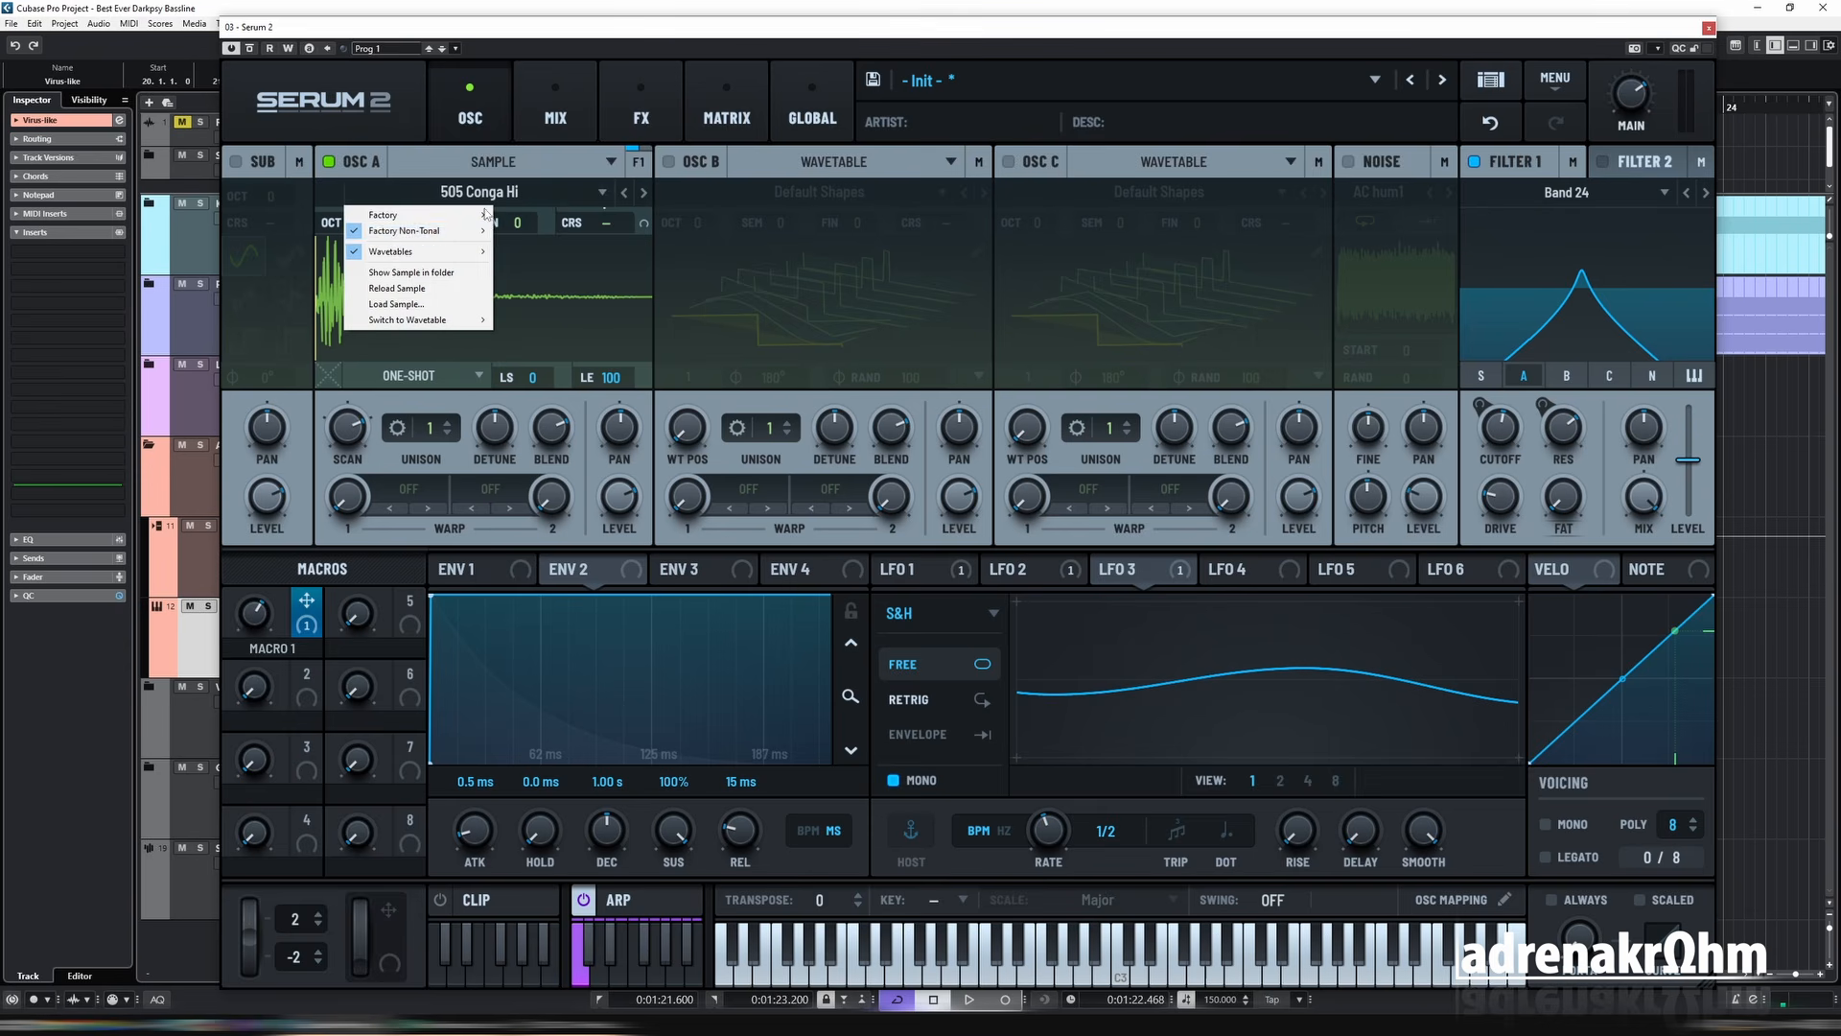
mouse_move(450, 230)
mouse_move(563, 230)
mouse_move(638, 248)
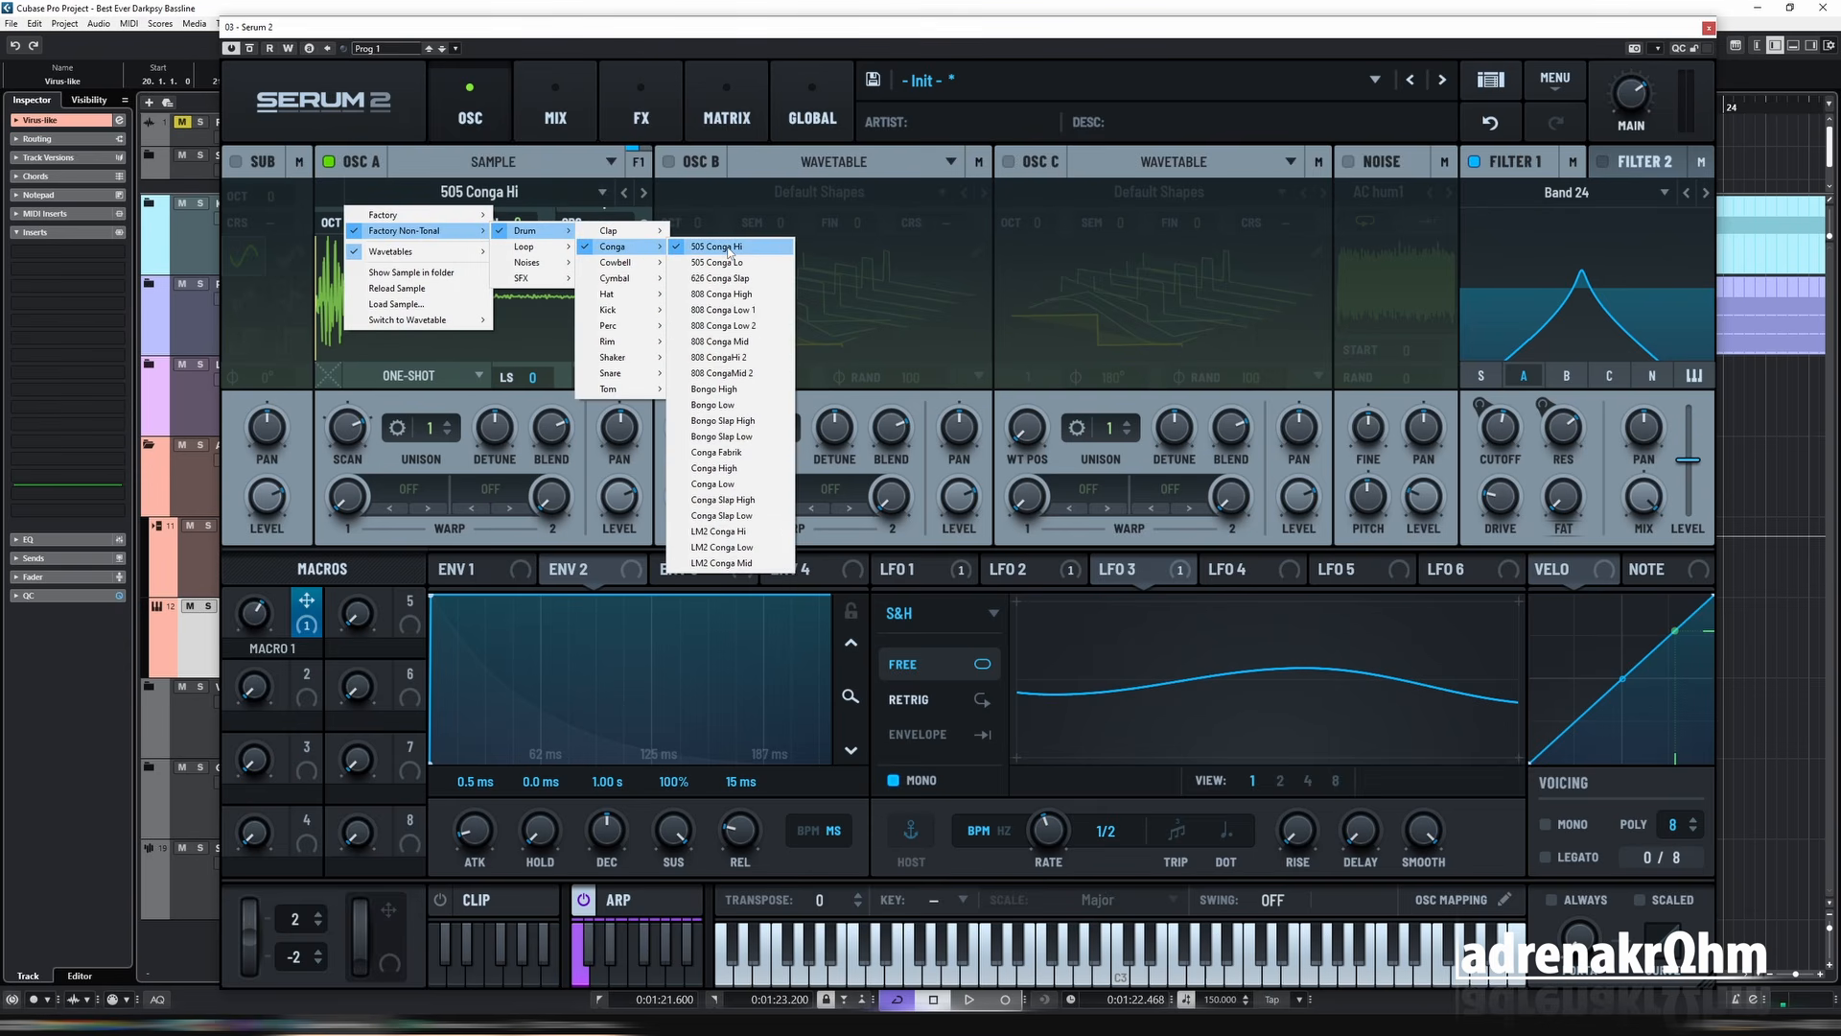
left_click(566, 171)
left_click(559, 171)
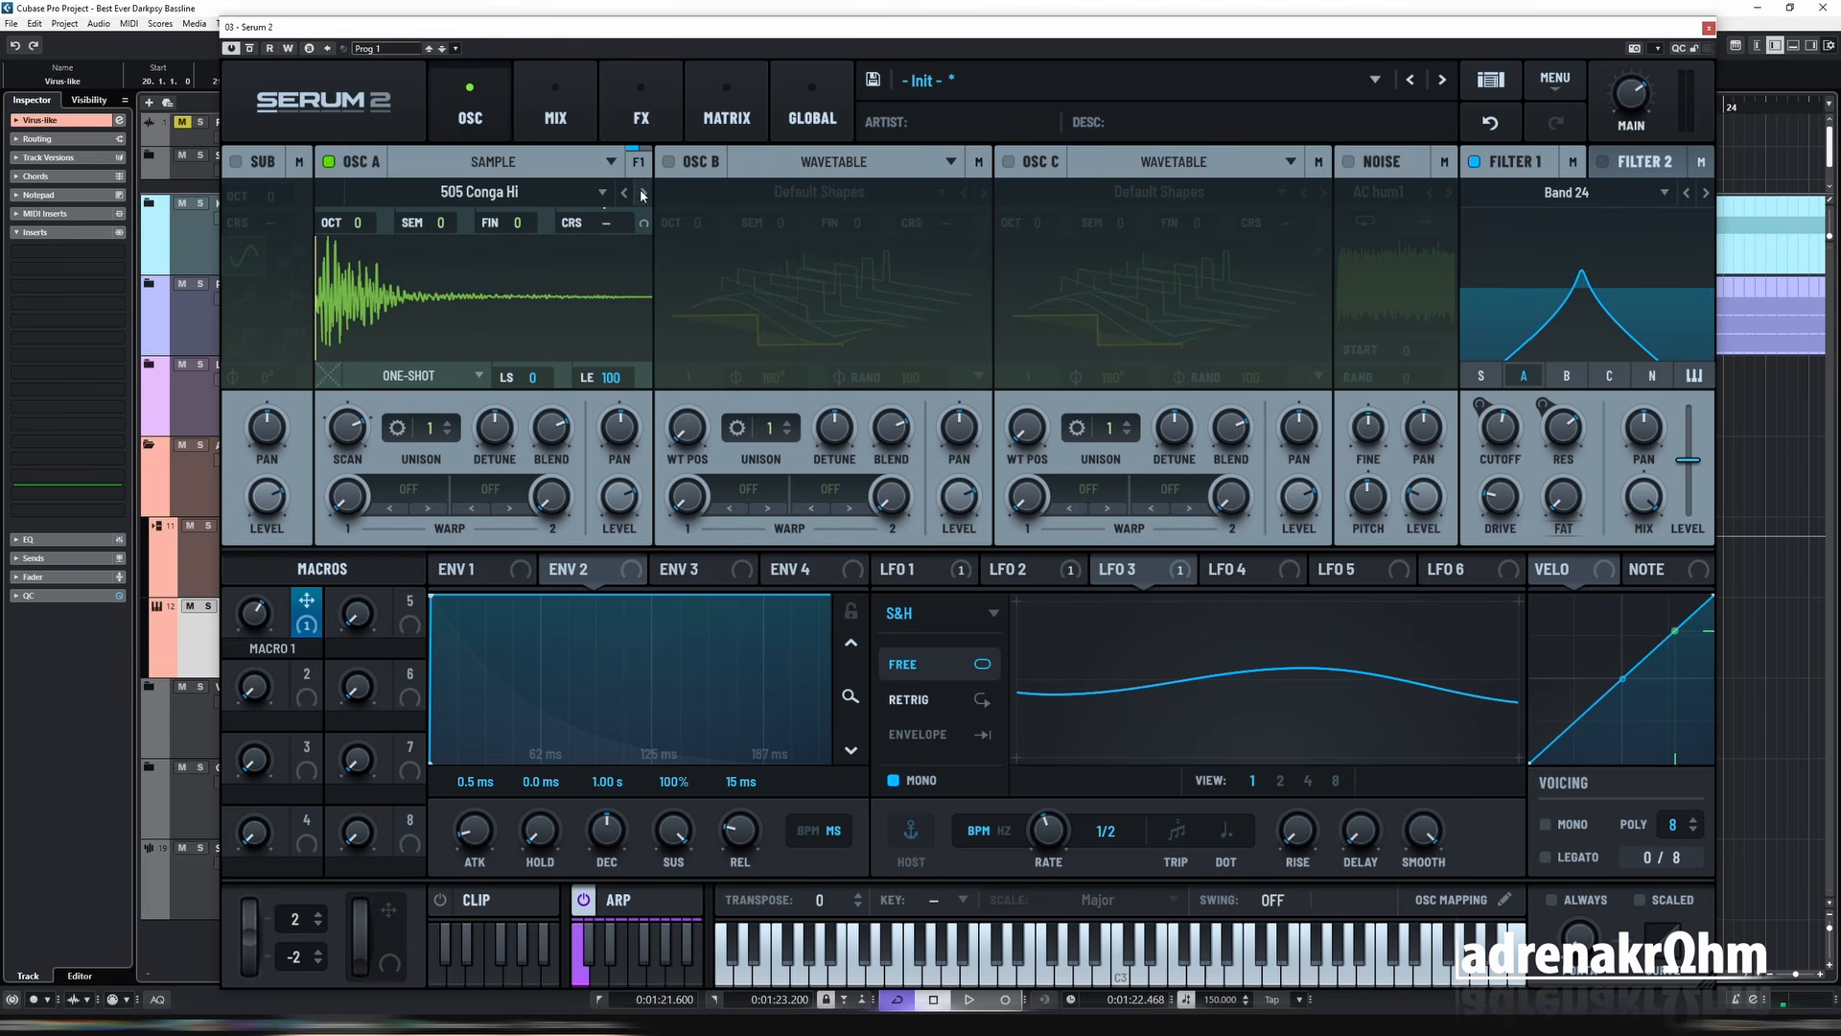
Audition 505 Conga Lo in oscillator A during playback and switch onward to 626 Conga Slap.
key("space")
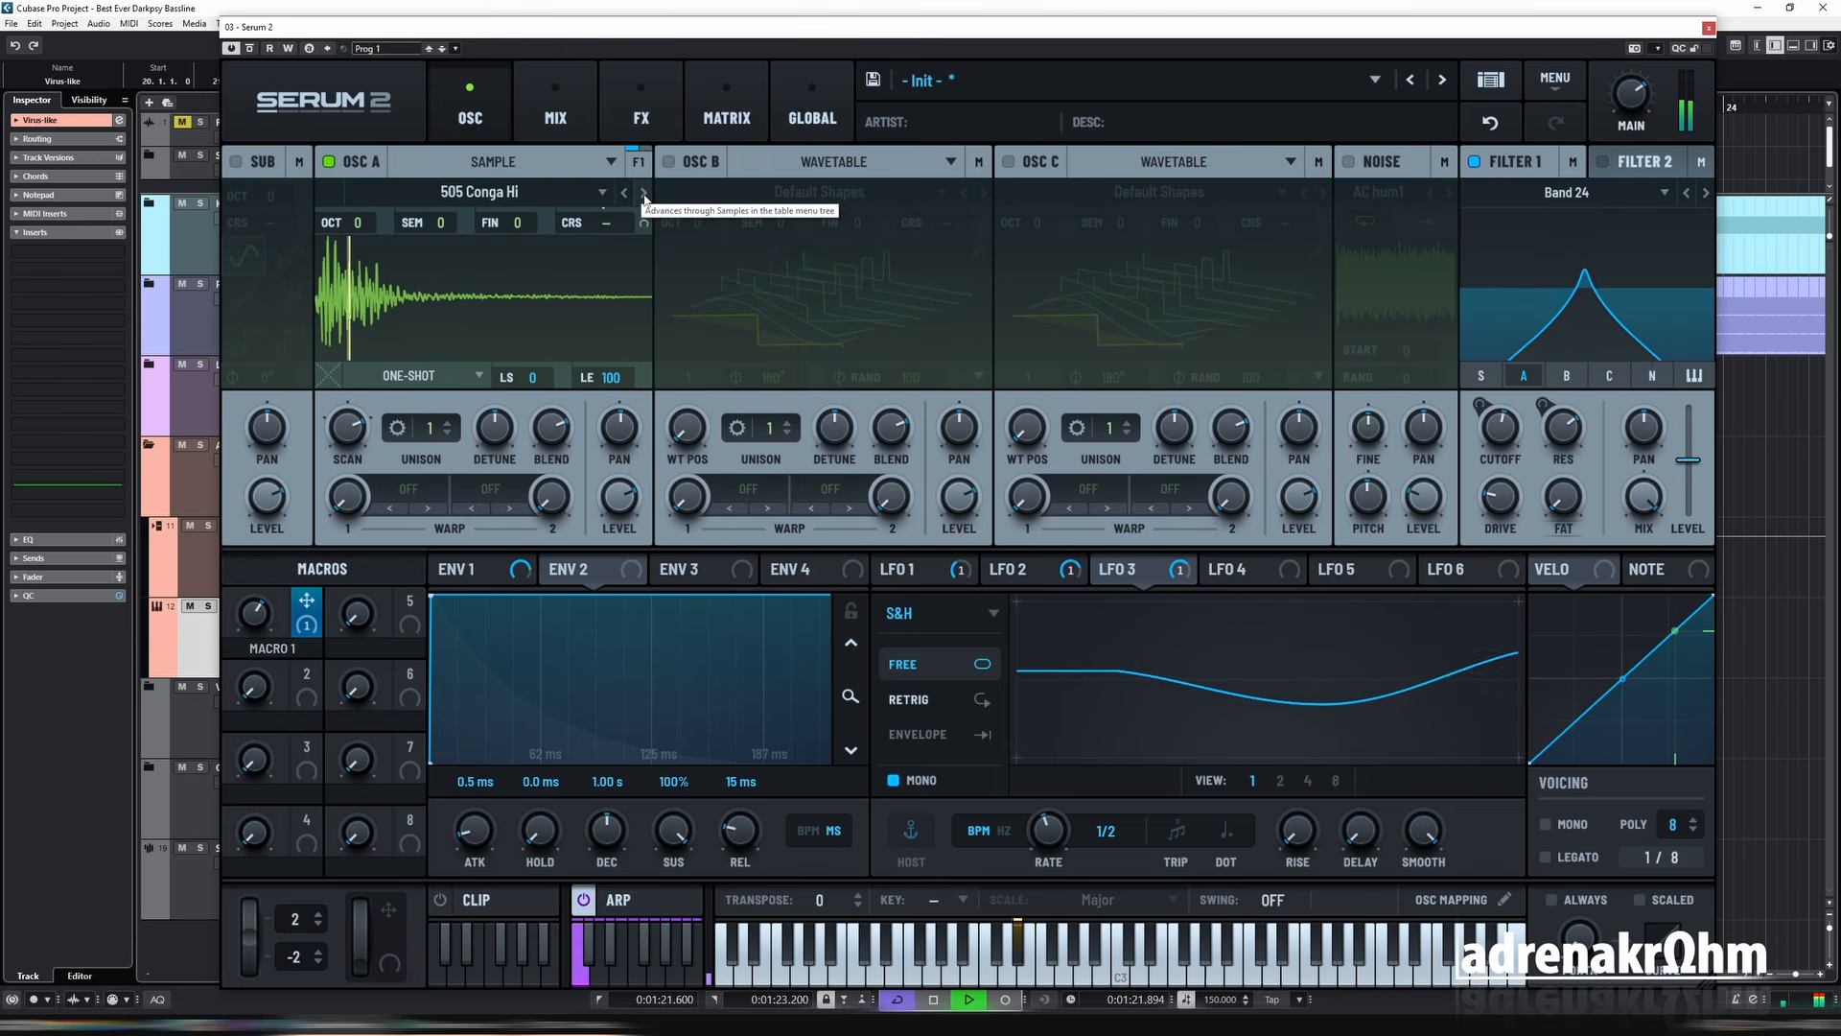
left_click(642, 196)
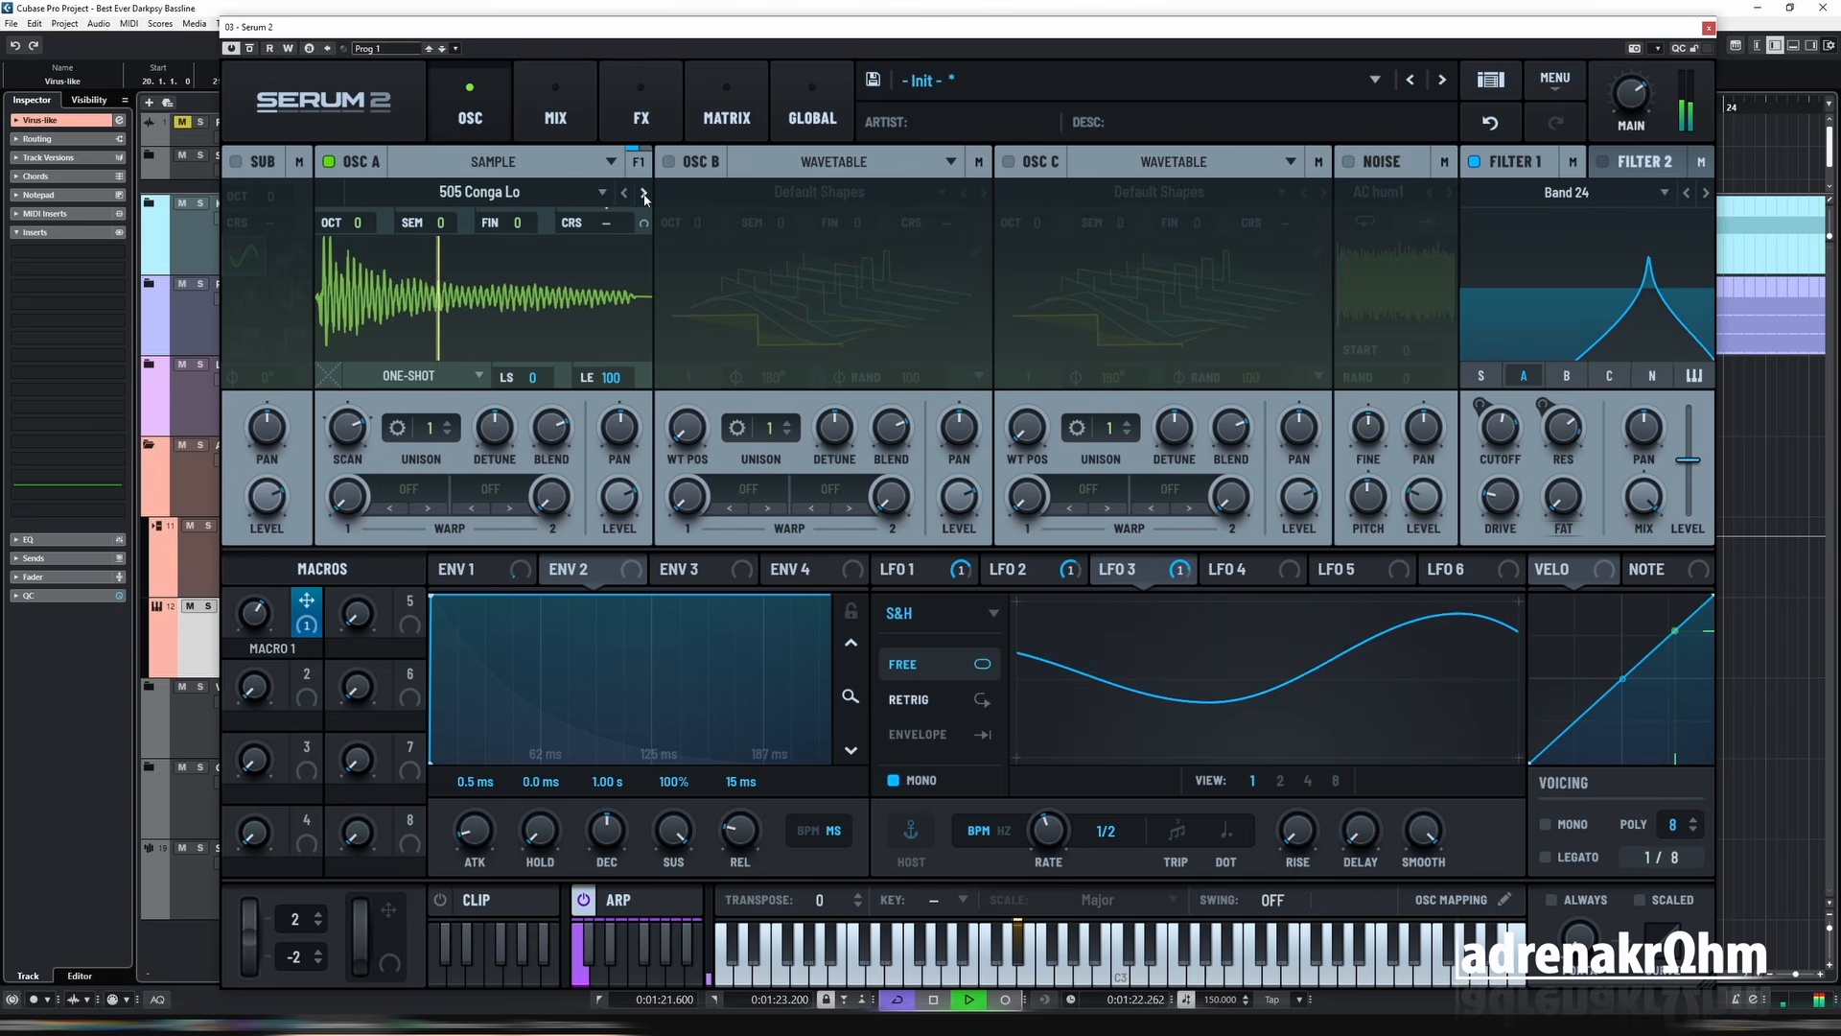
left_click(645, 196)
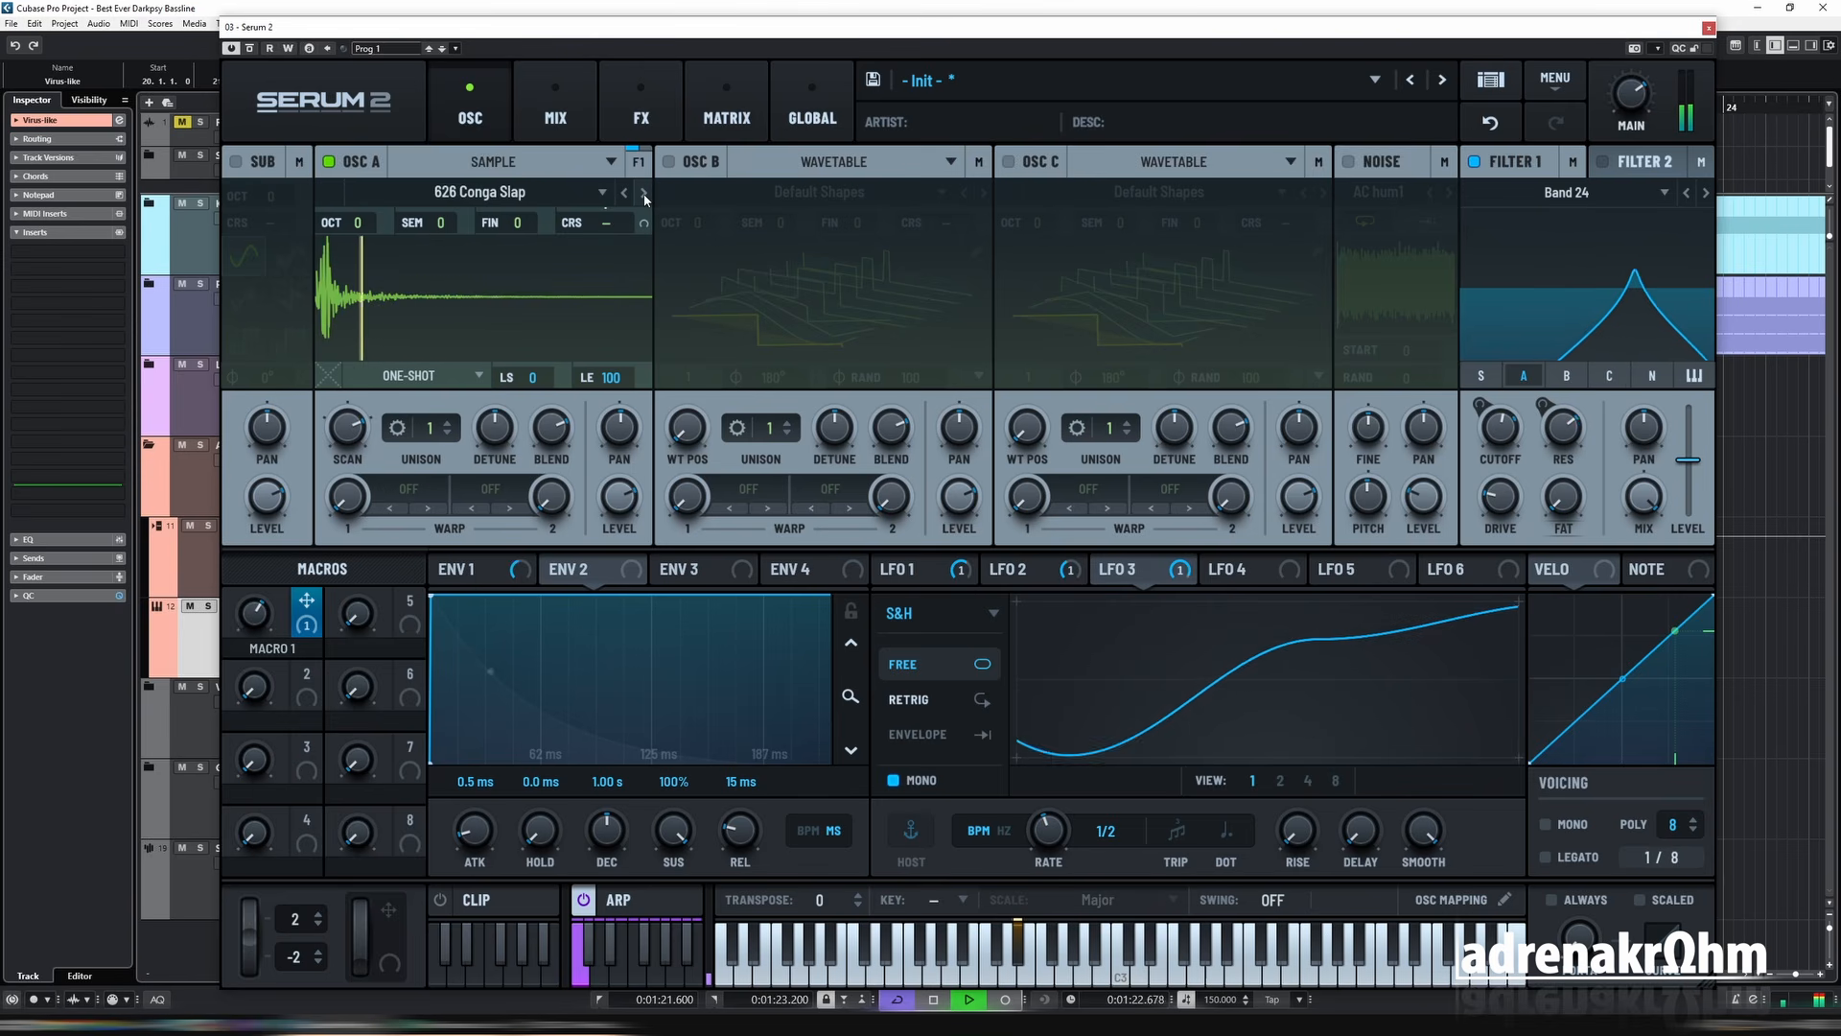
Audition the 808 Conga samples in oscillator A through 808 CongaMid 2 and raise filter 1's cutoff slightly.
left_click(644, 195)
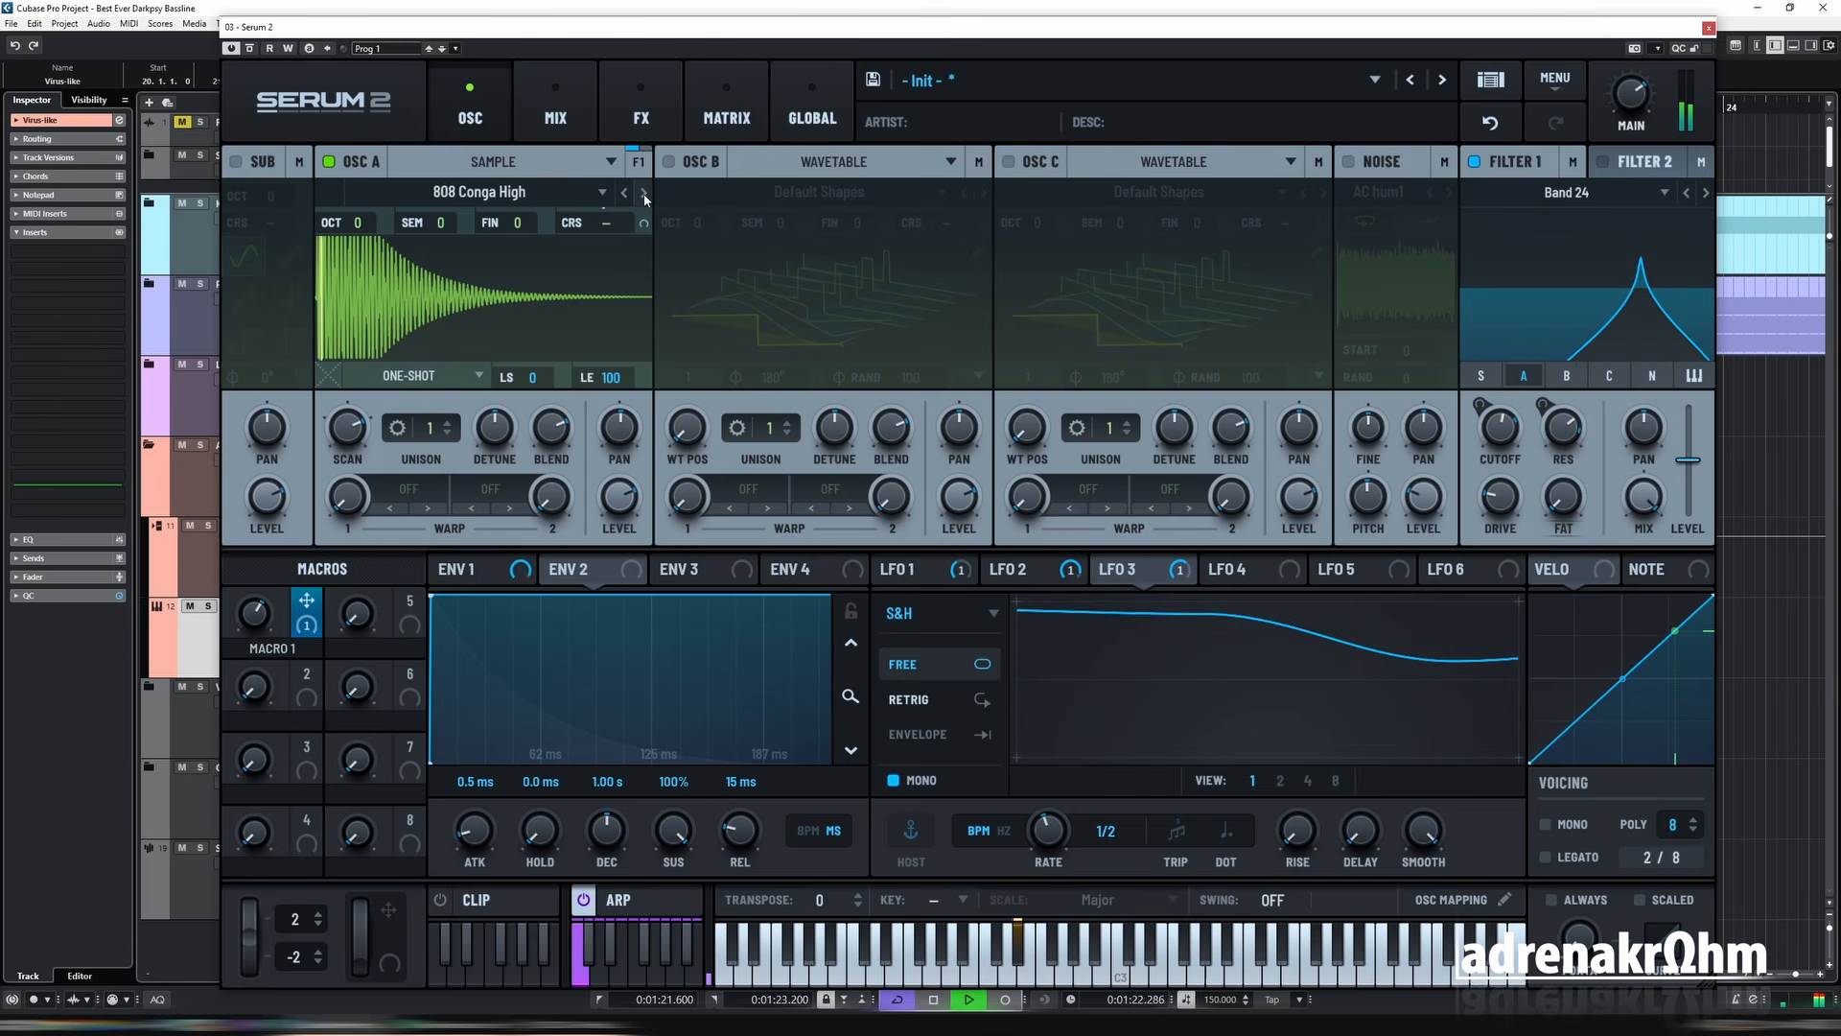
left_click(644, 194)
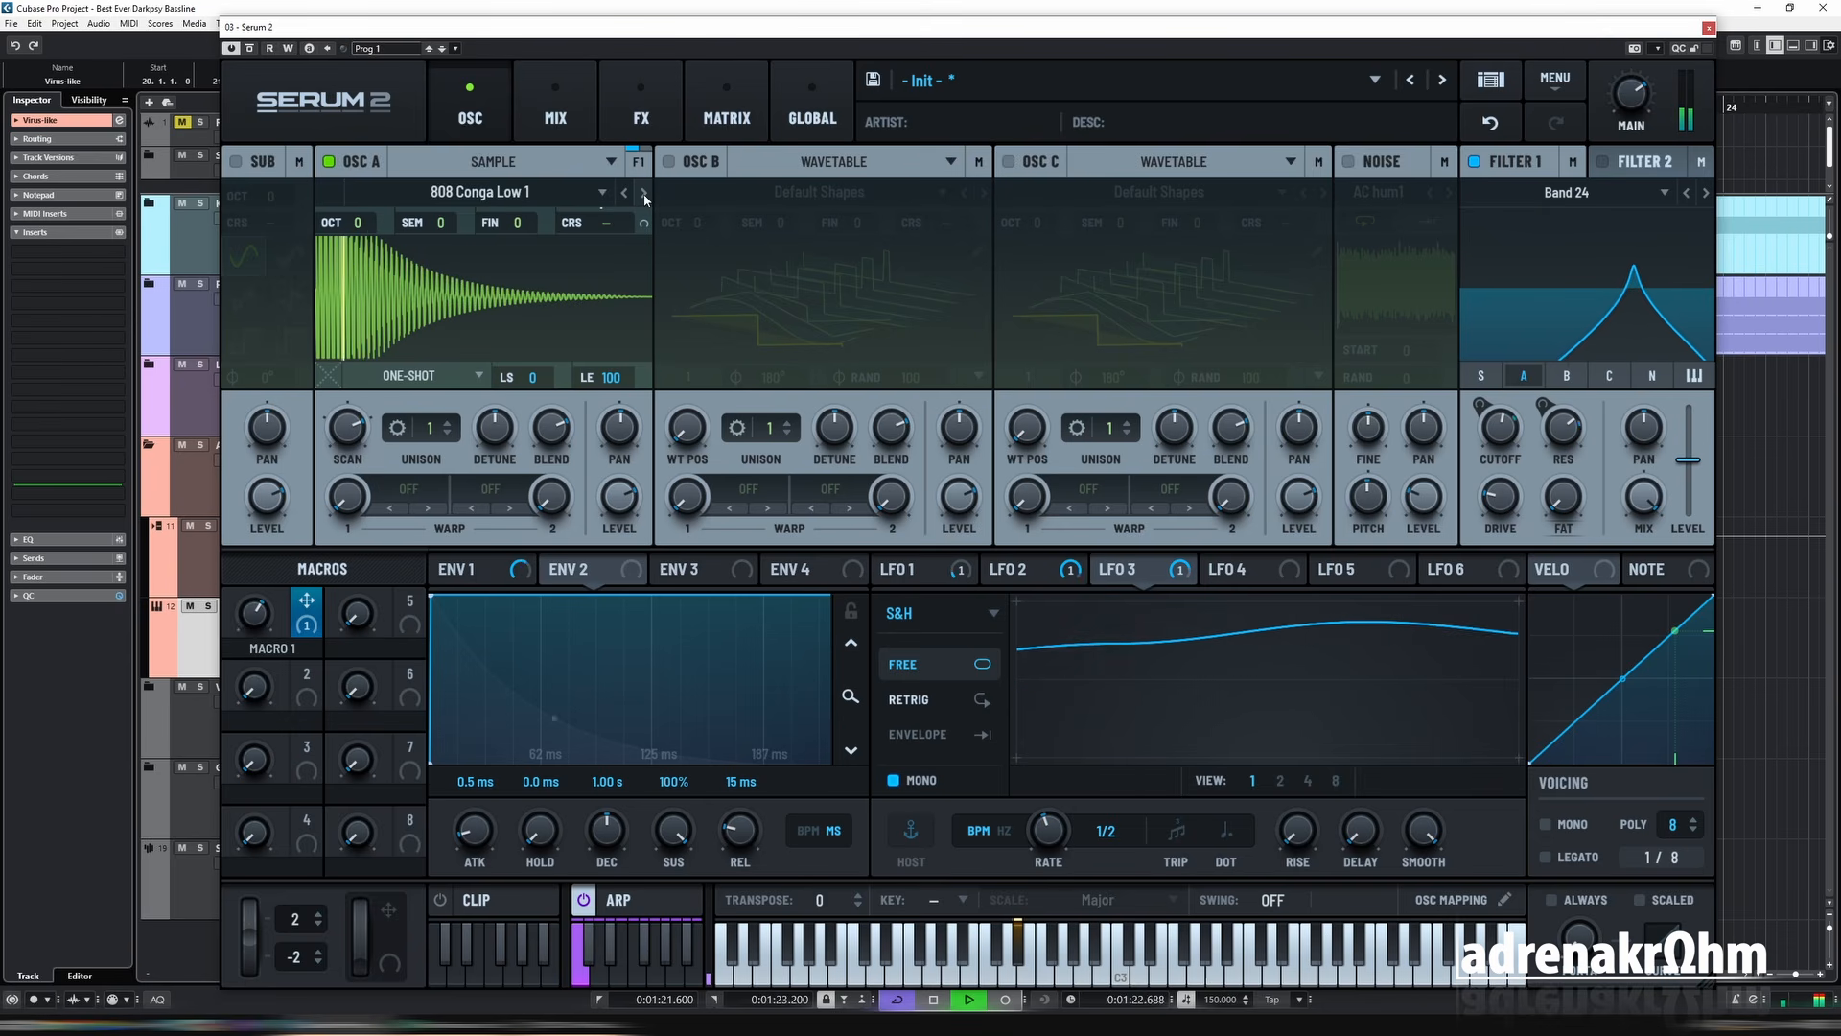
left_click(645, 195)
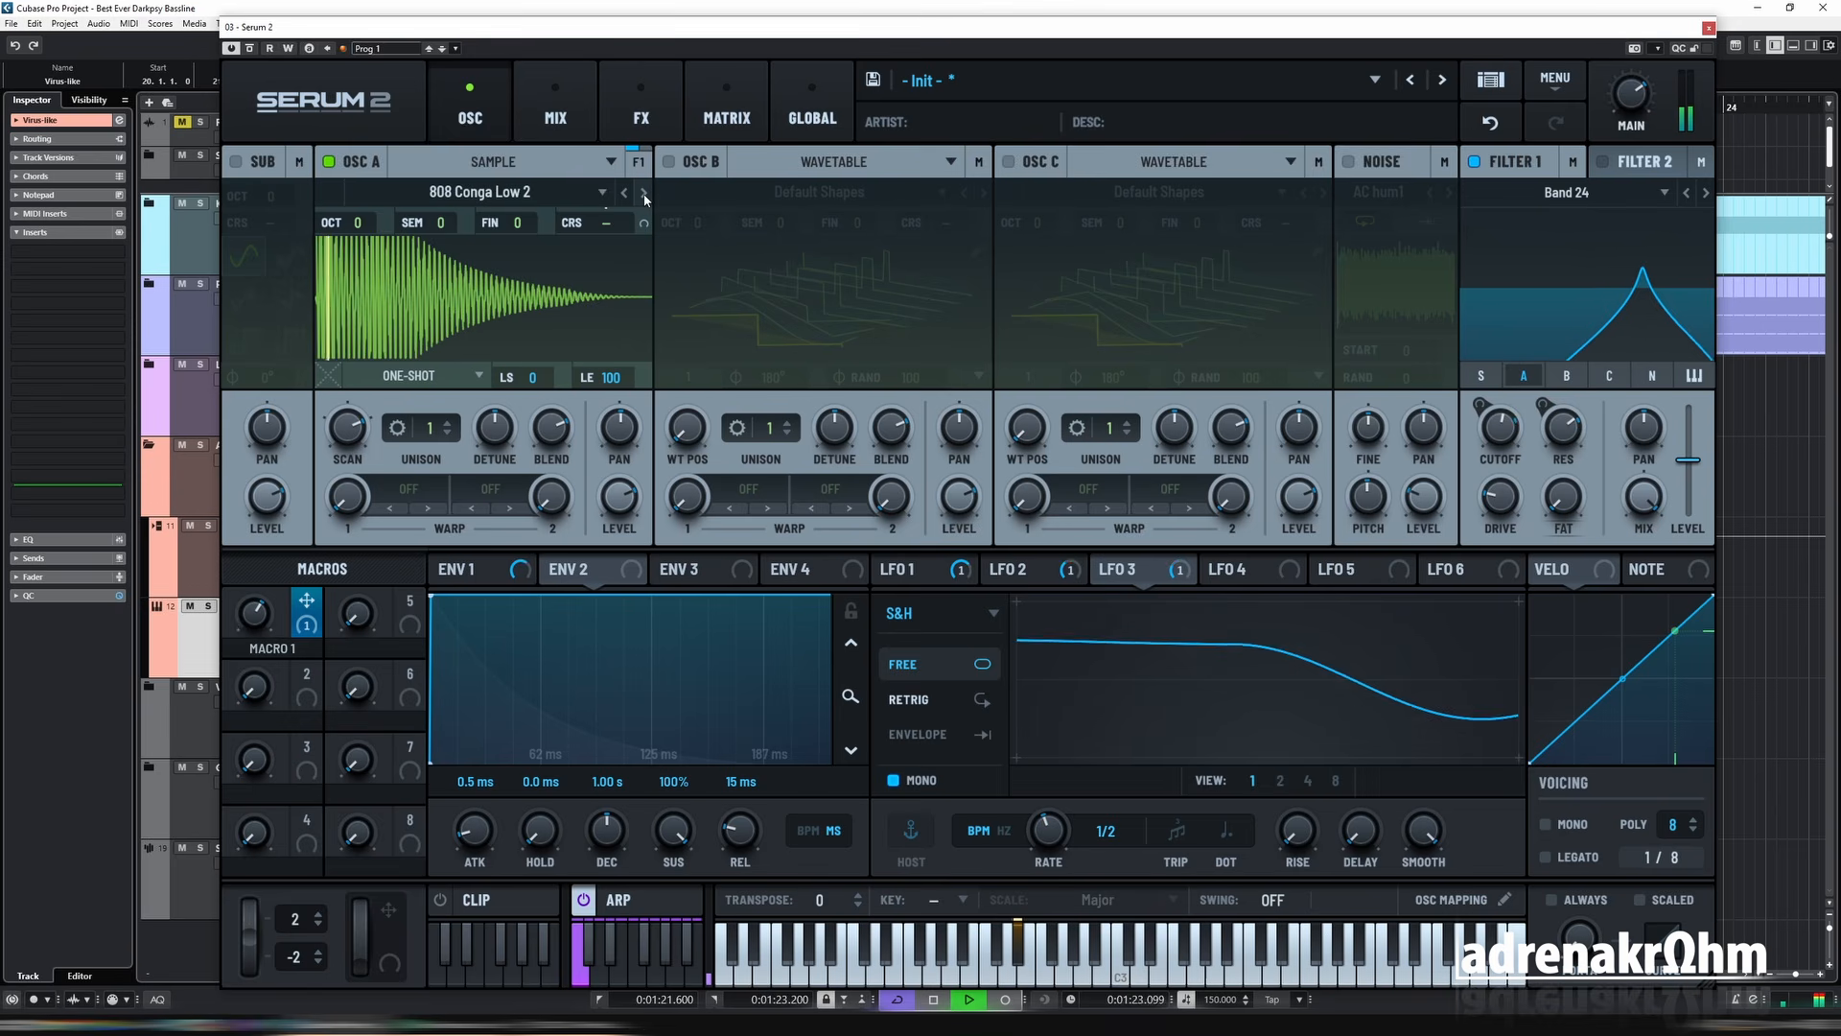
left_click(645, 195)
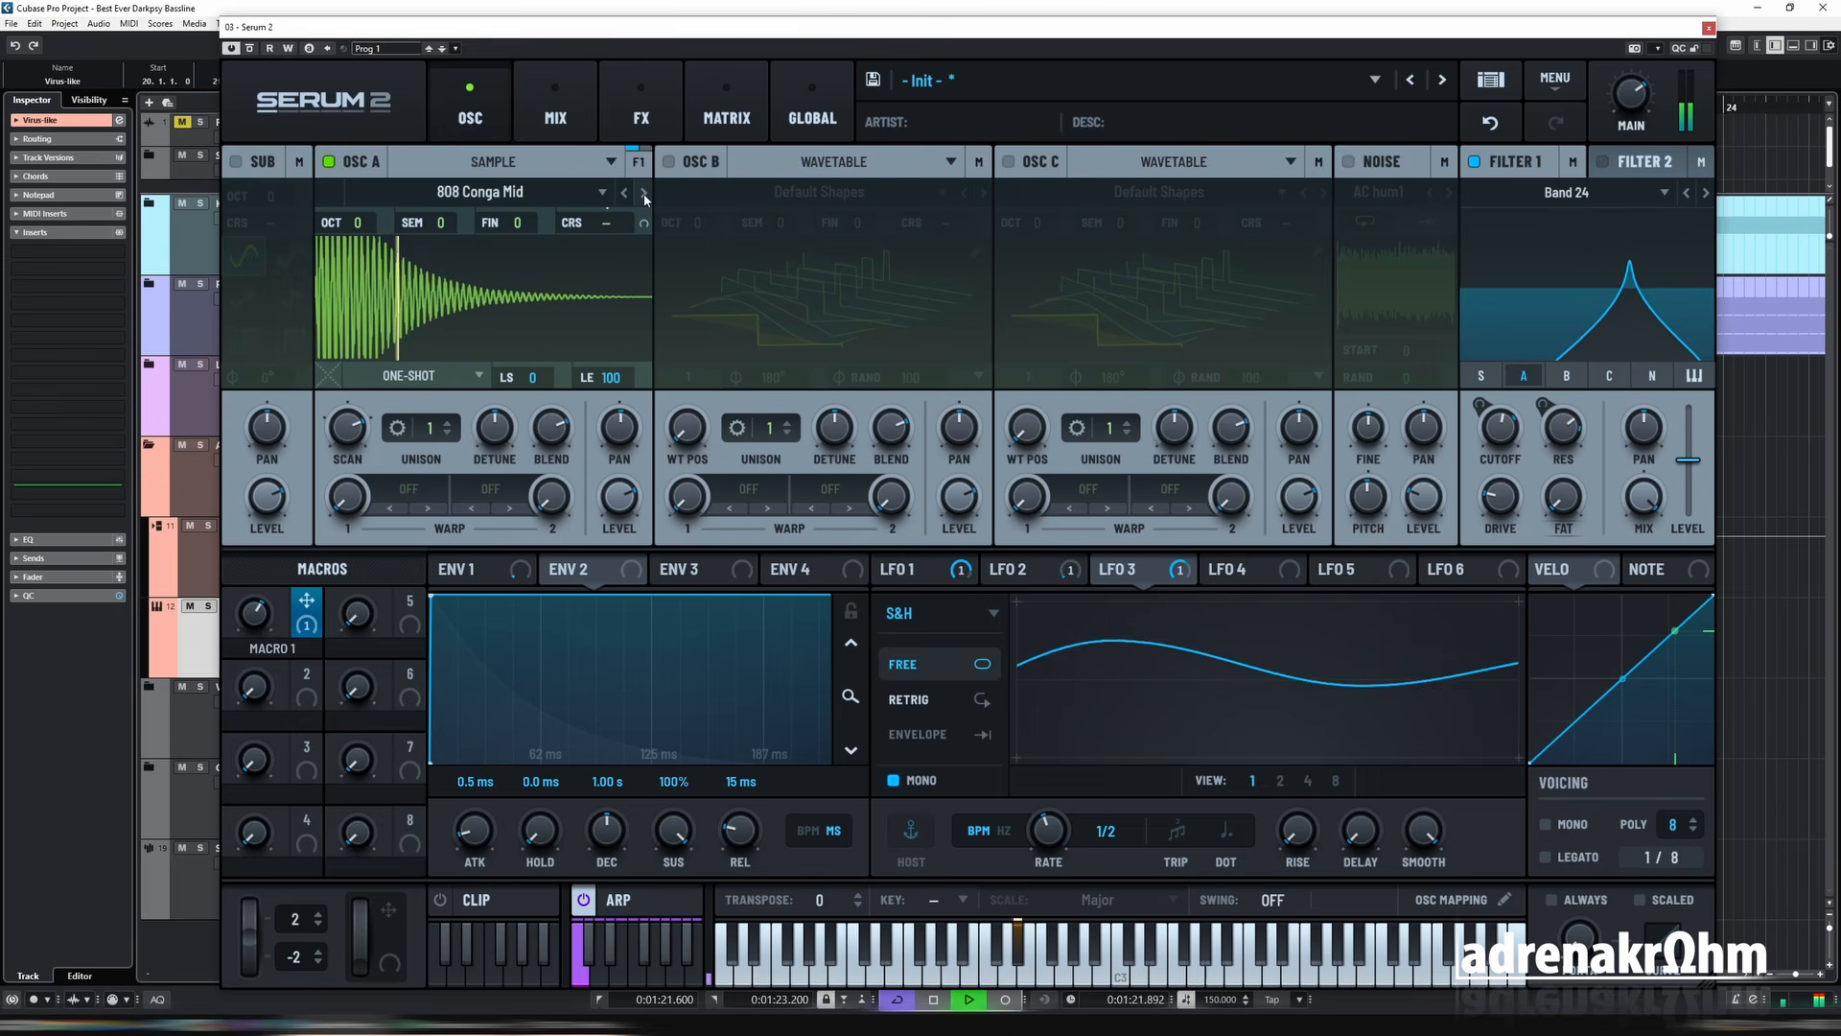
left_click(644, 195)
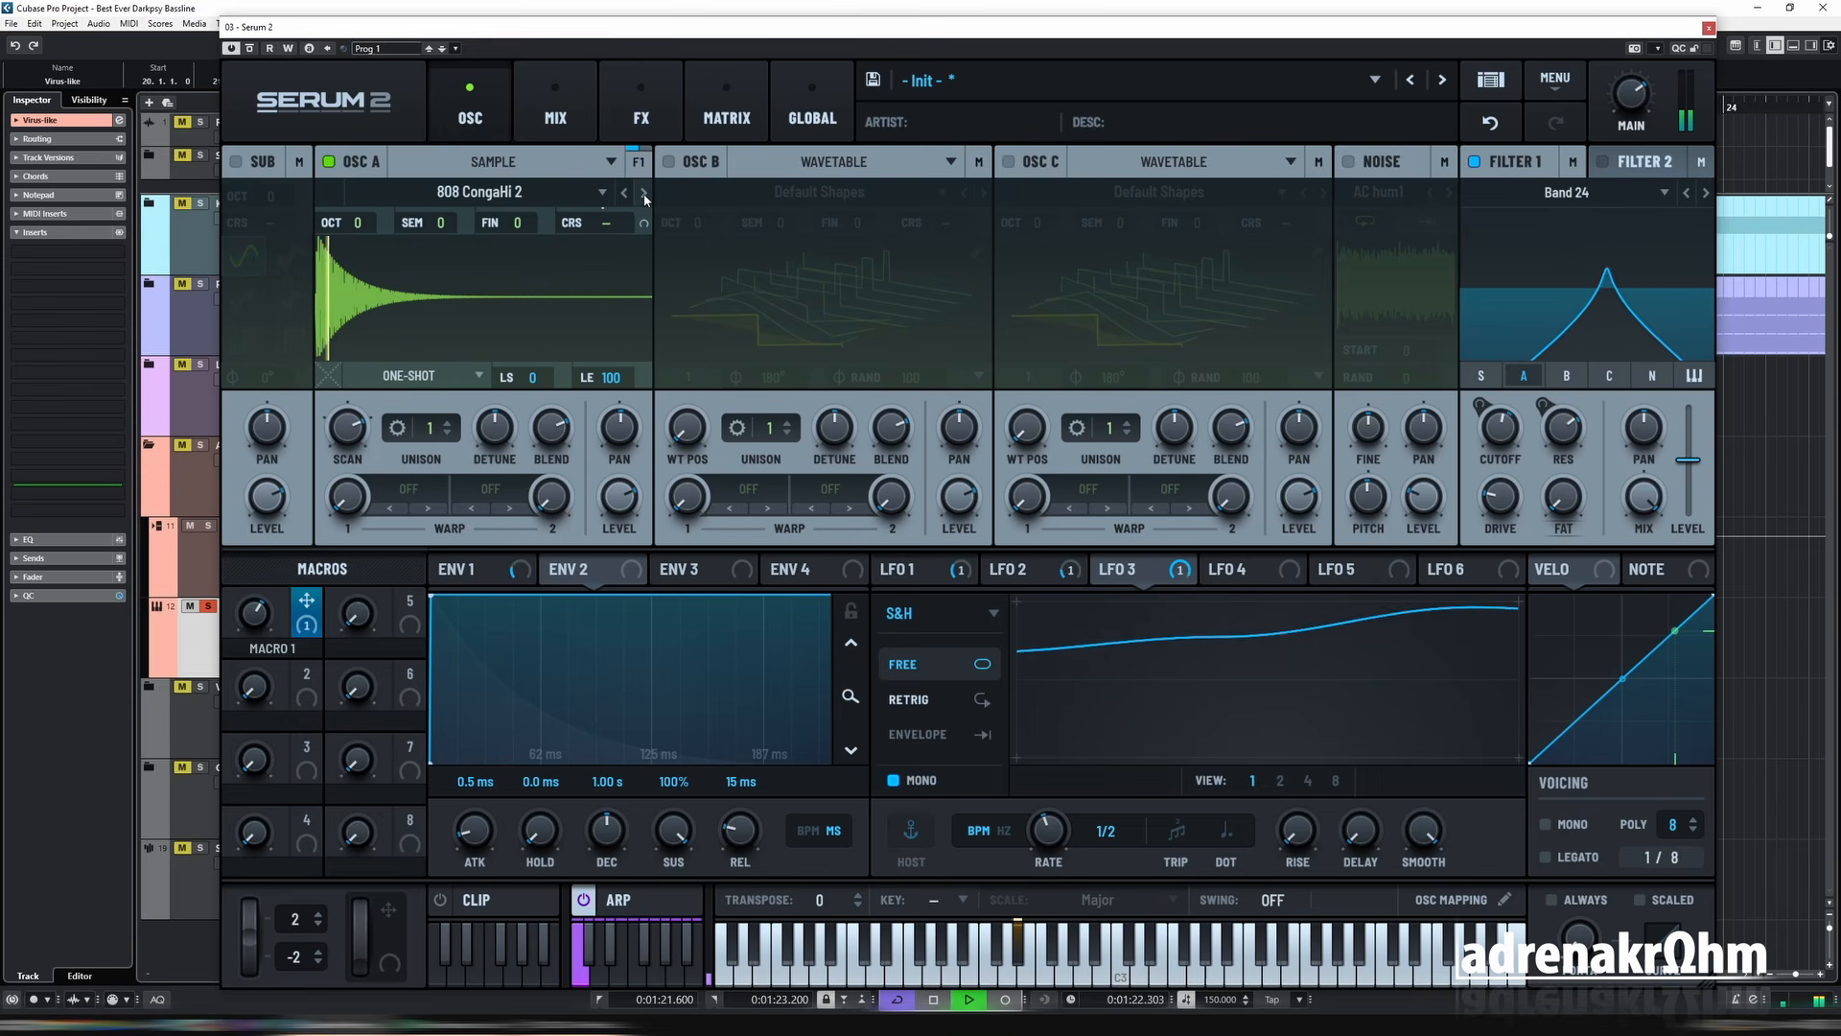
left_click(645, 195)
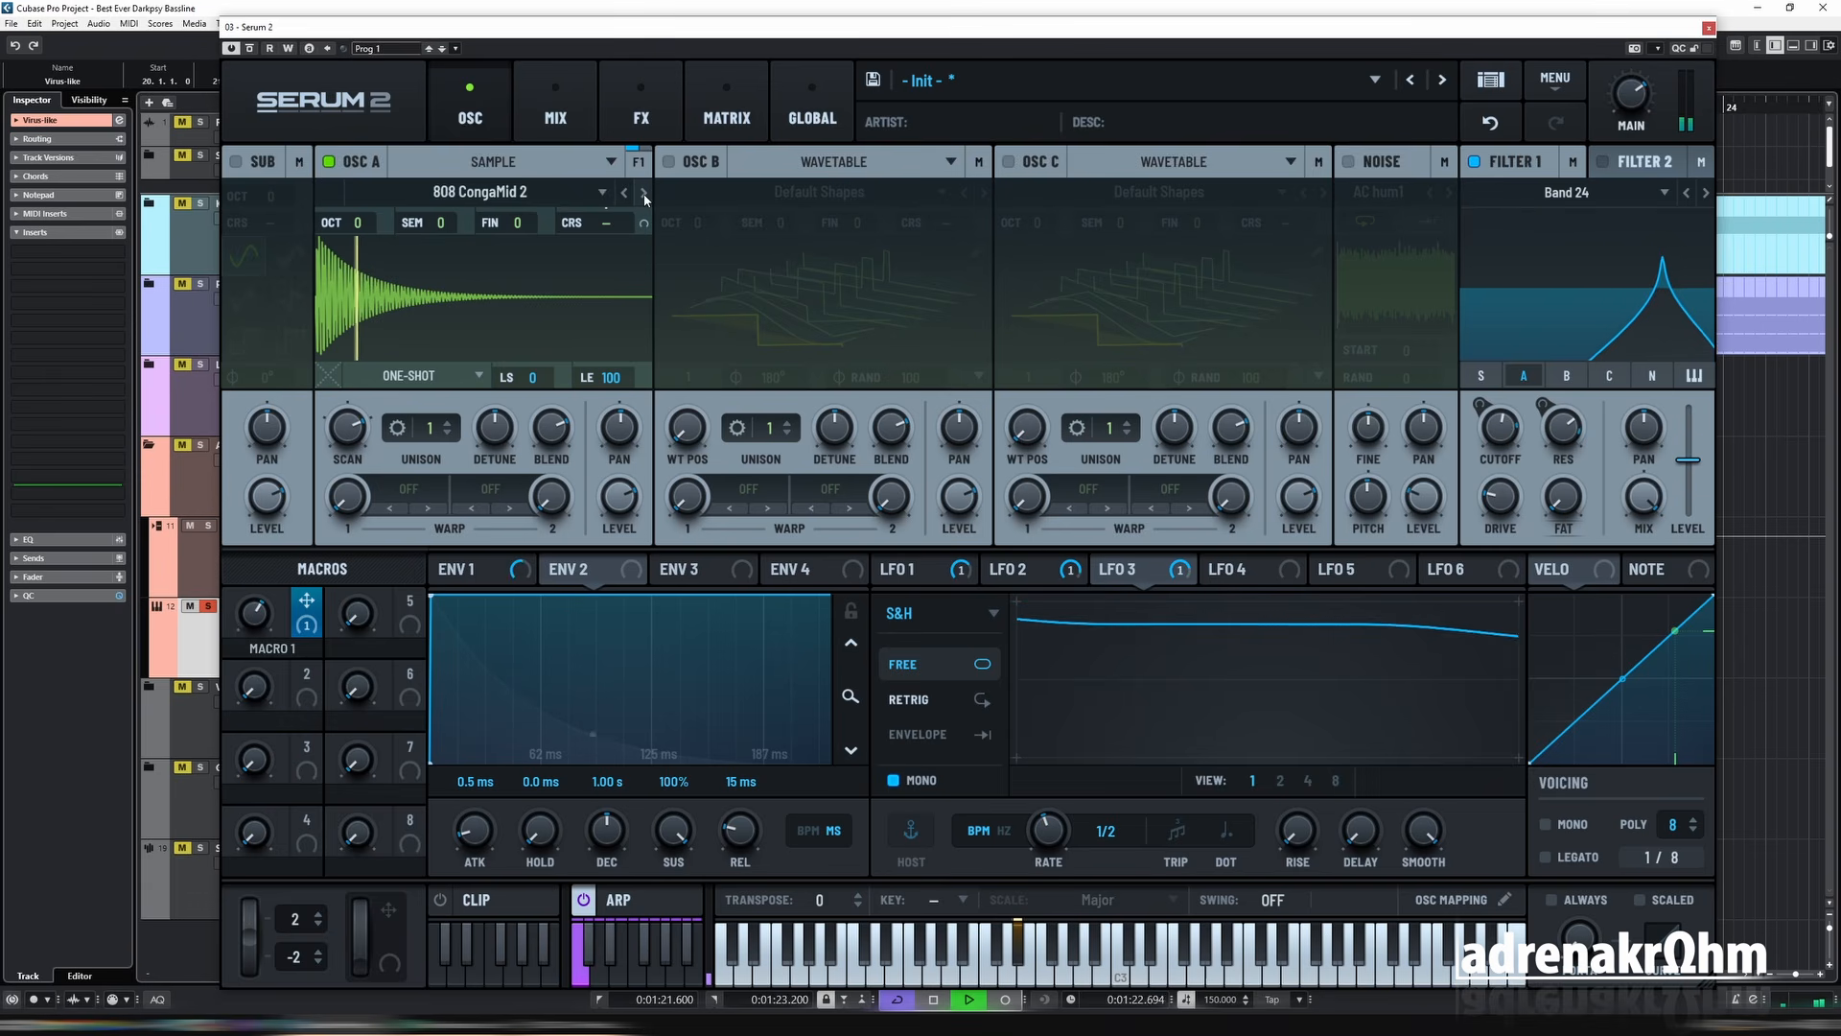
mouse_move(1498, 436)
left_mouse_down()
mouse_move(1498, 460)
mouse_move(1498, 427)
left_mouse_up()
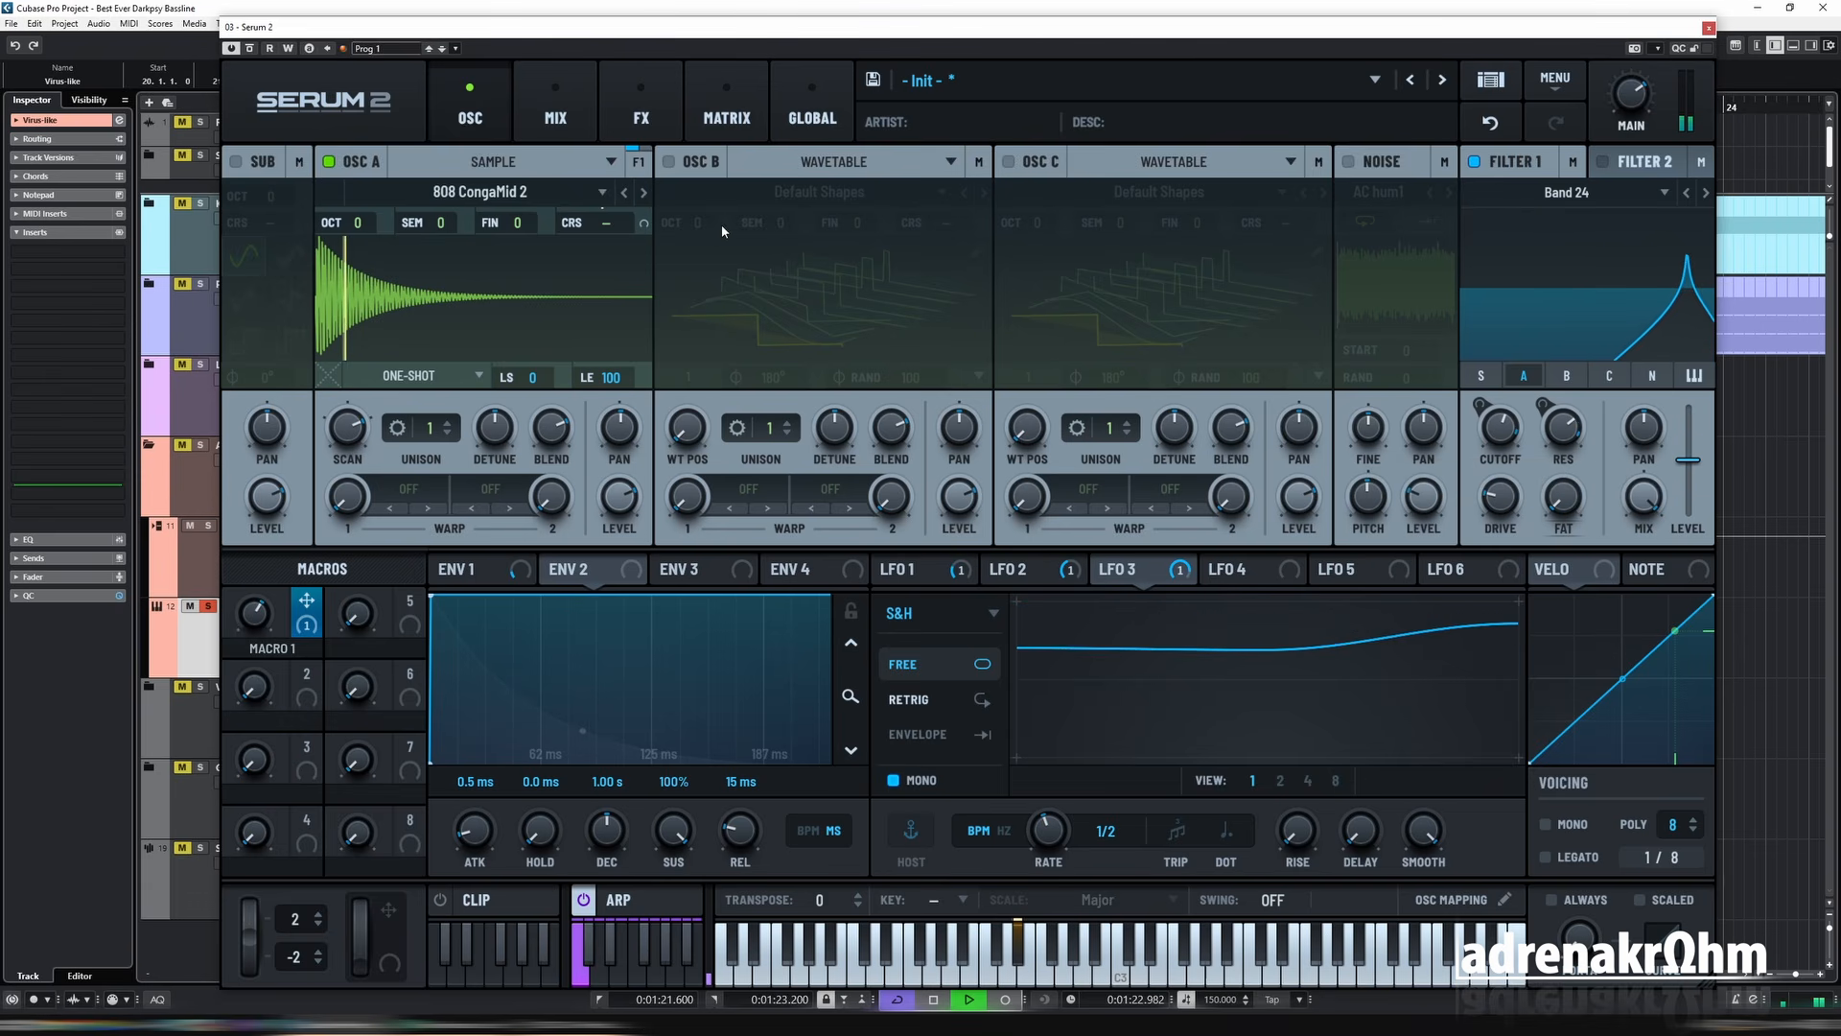
Audition the Bongo samples and Conga Fabrik in oscillator A, settle on Conga High and stop playback.
left_click(644, 194)
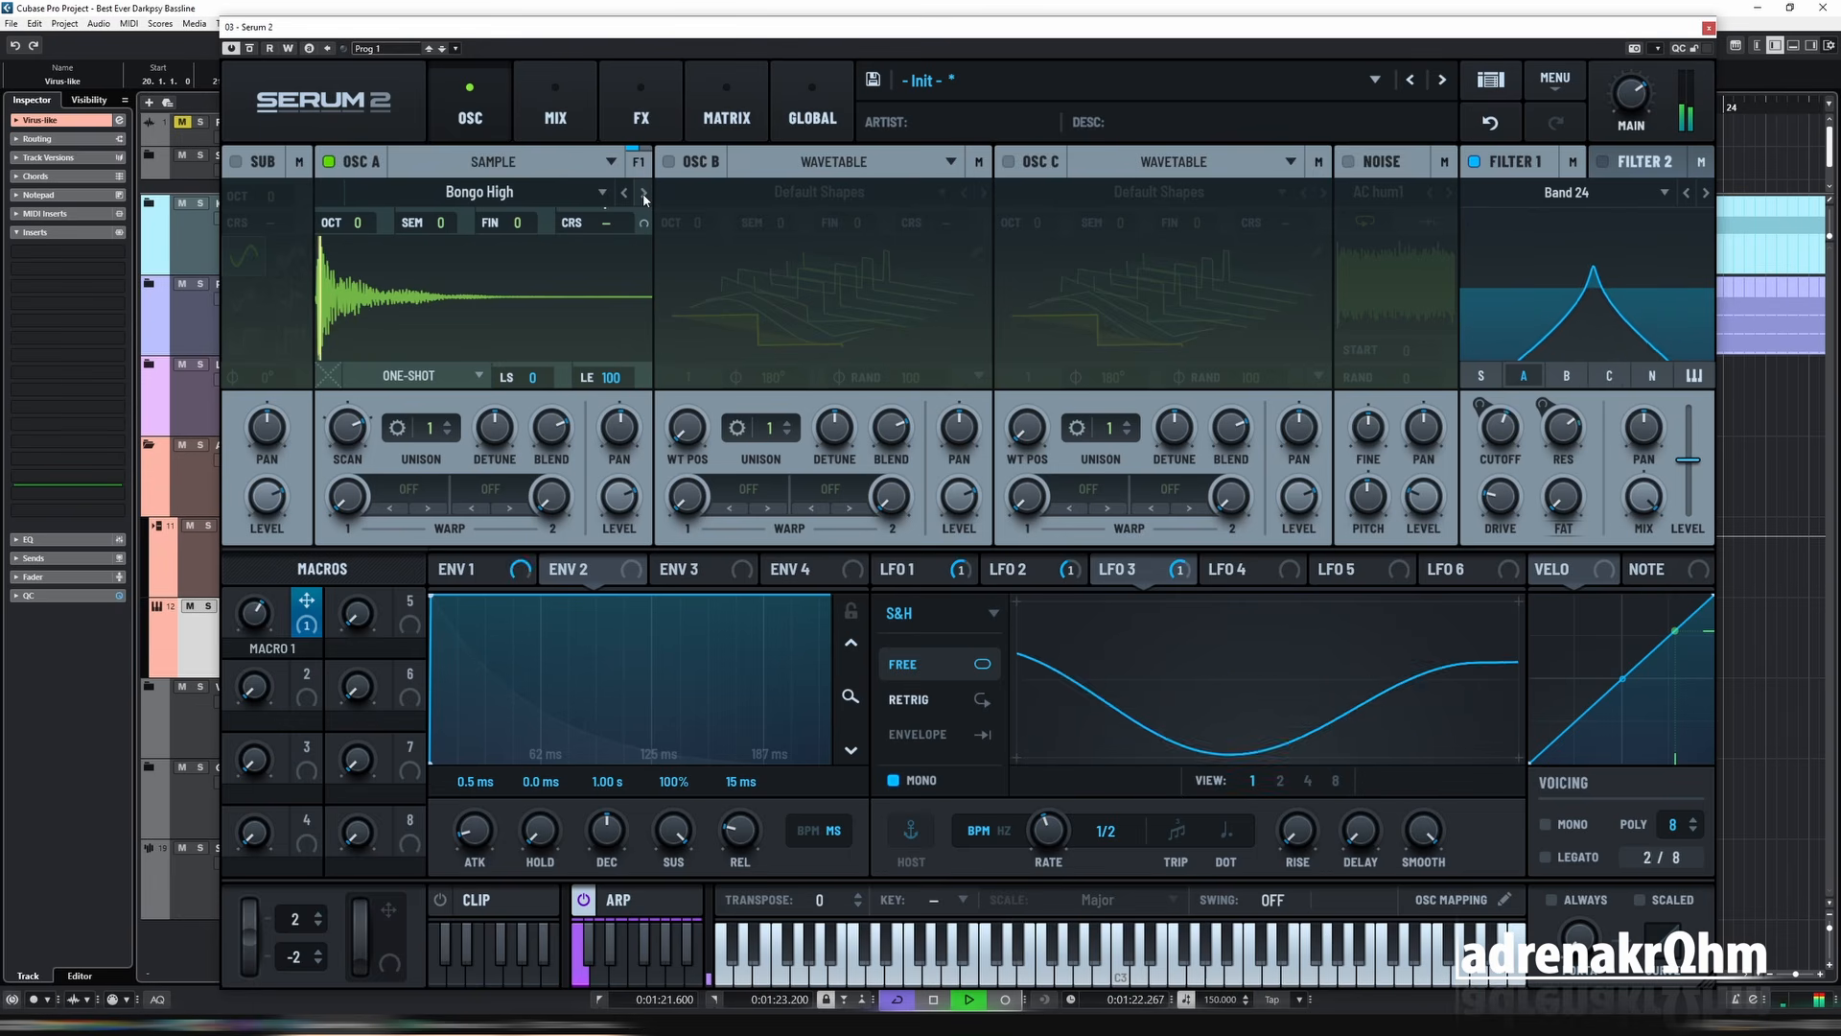
left_click(642, 193)
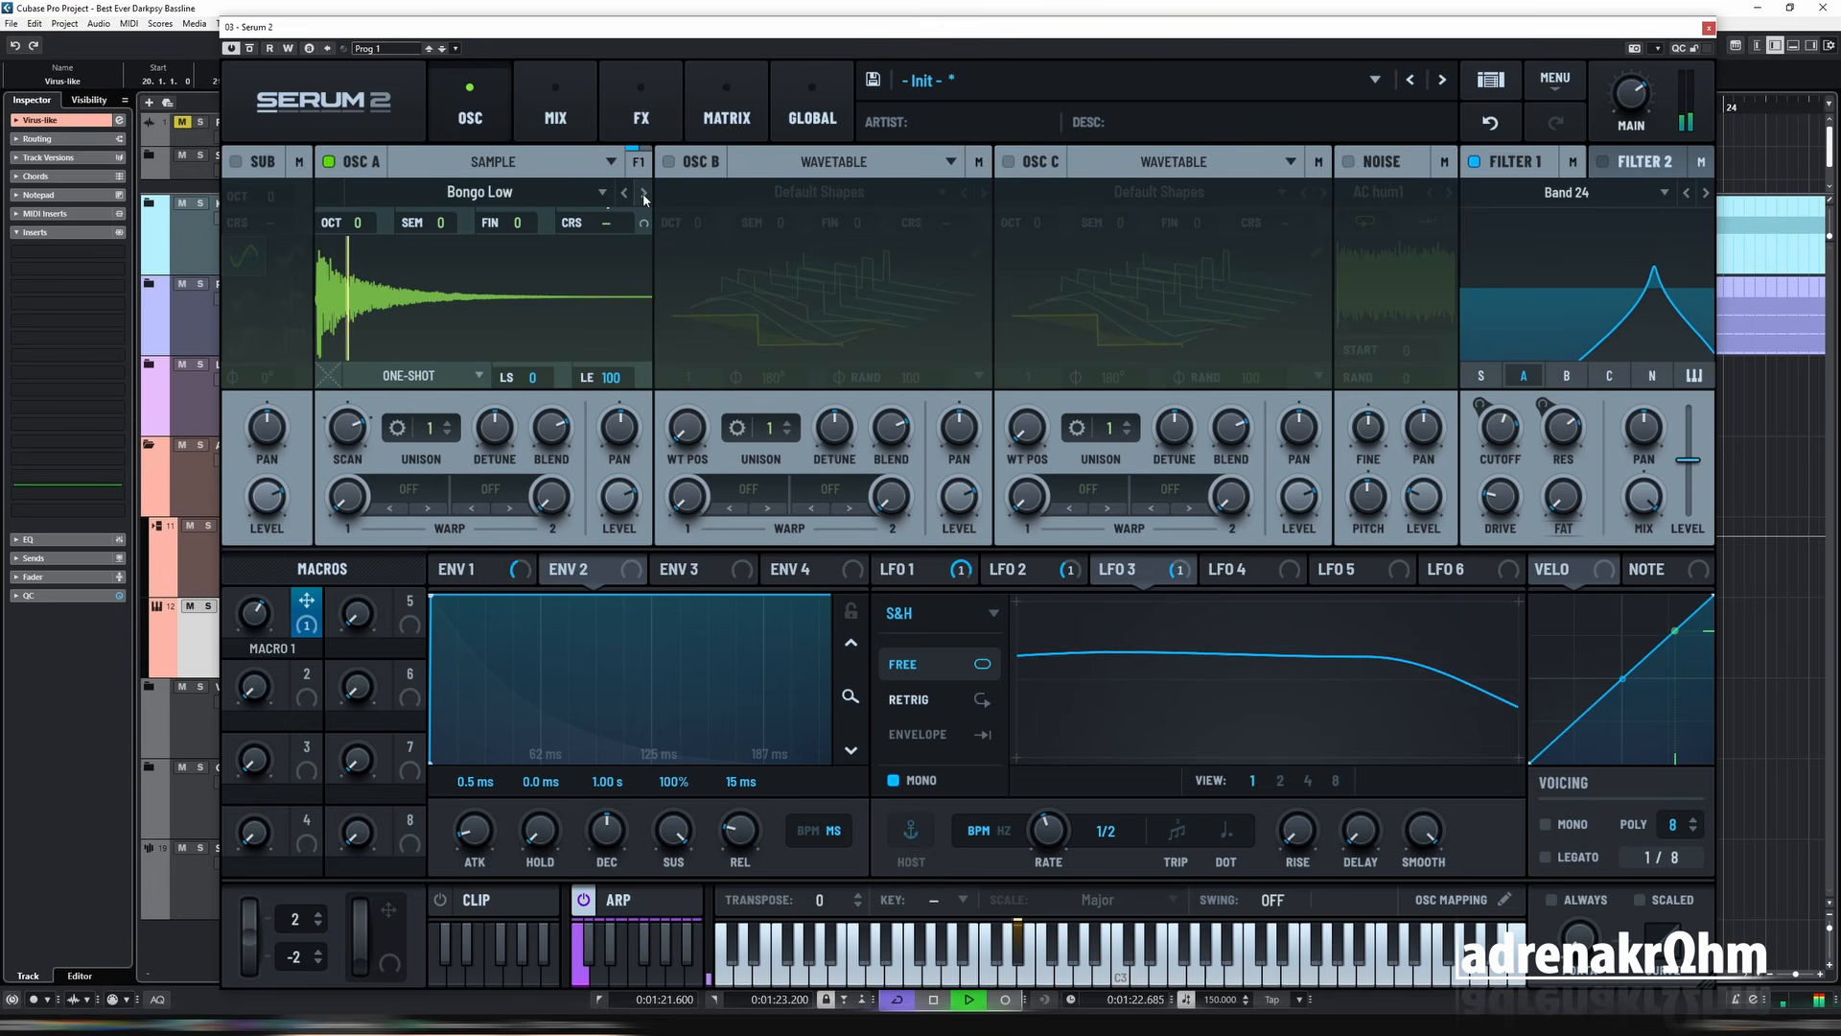
left_click(642, 193)
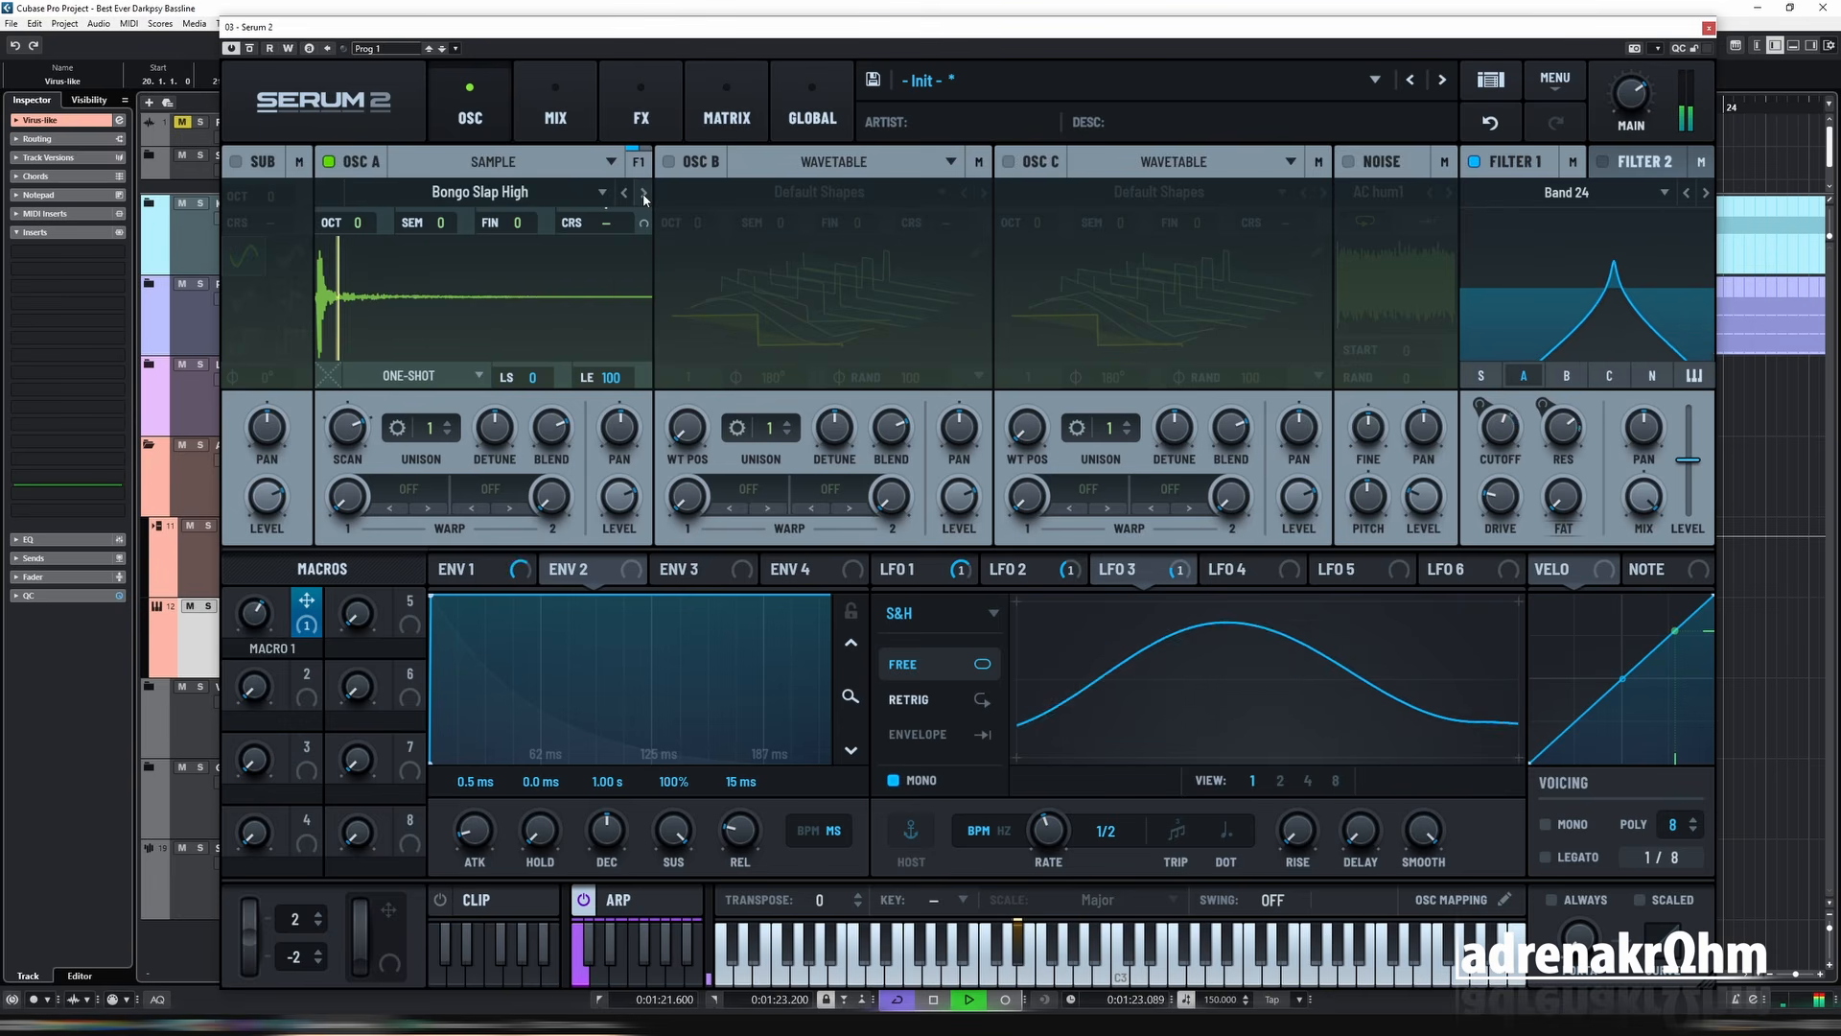
left_click(642, 193)
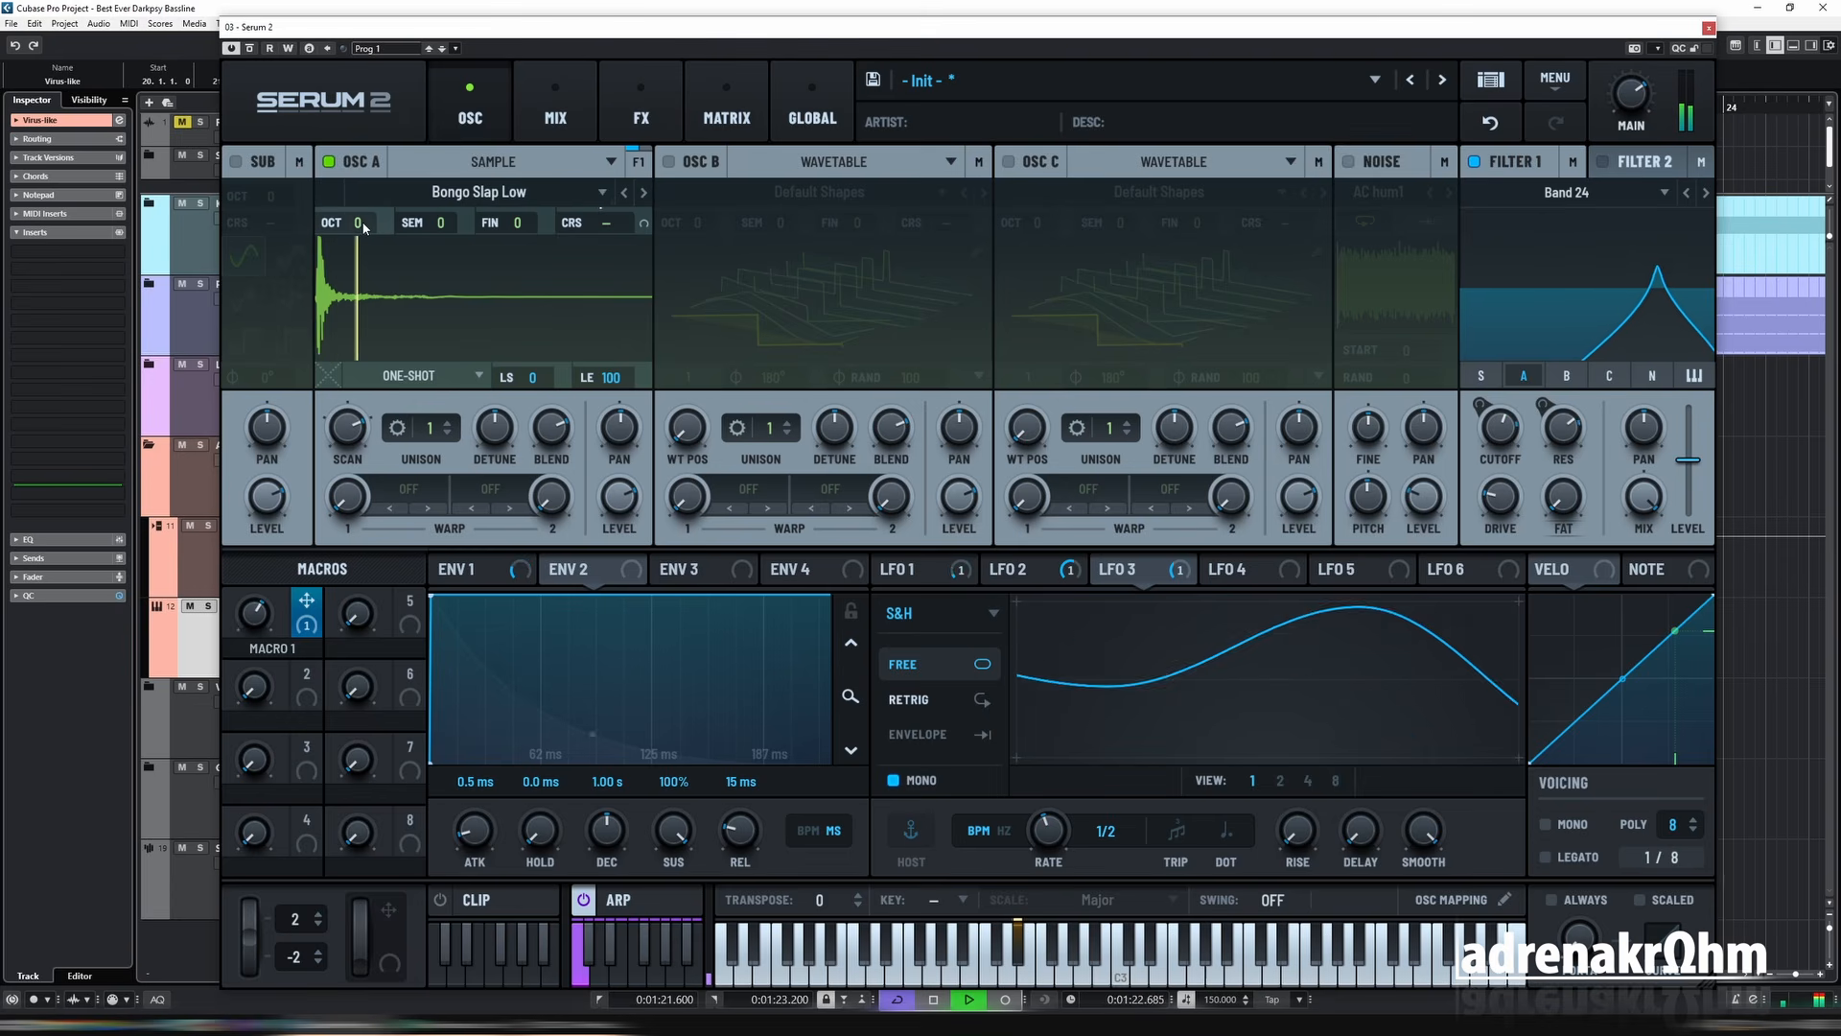
scroll(365, 227, "up", 1)
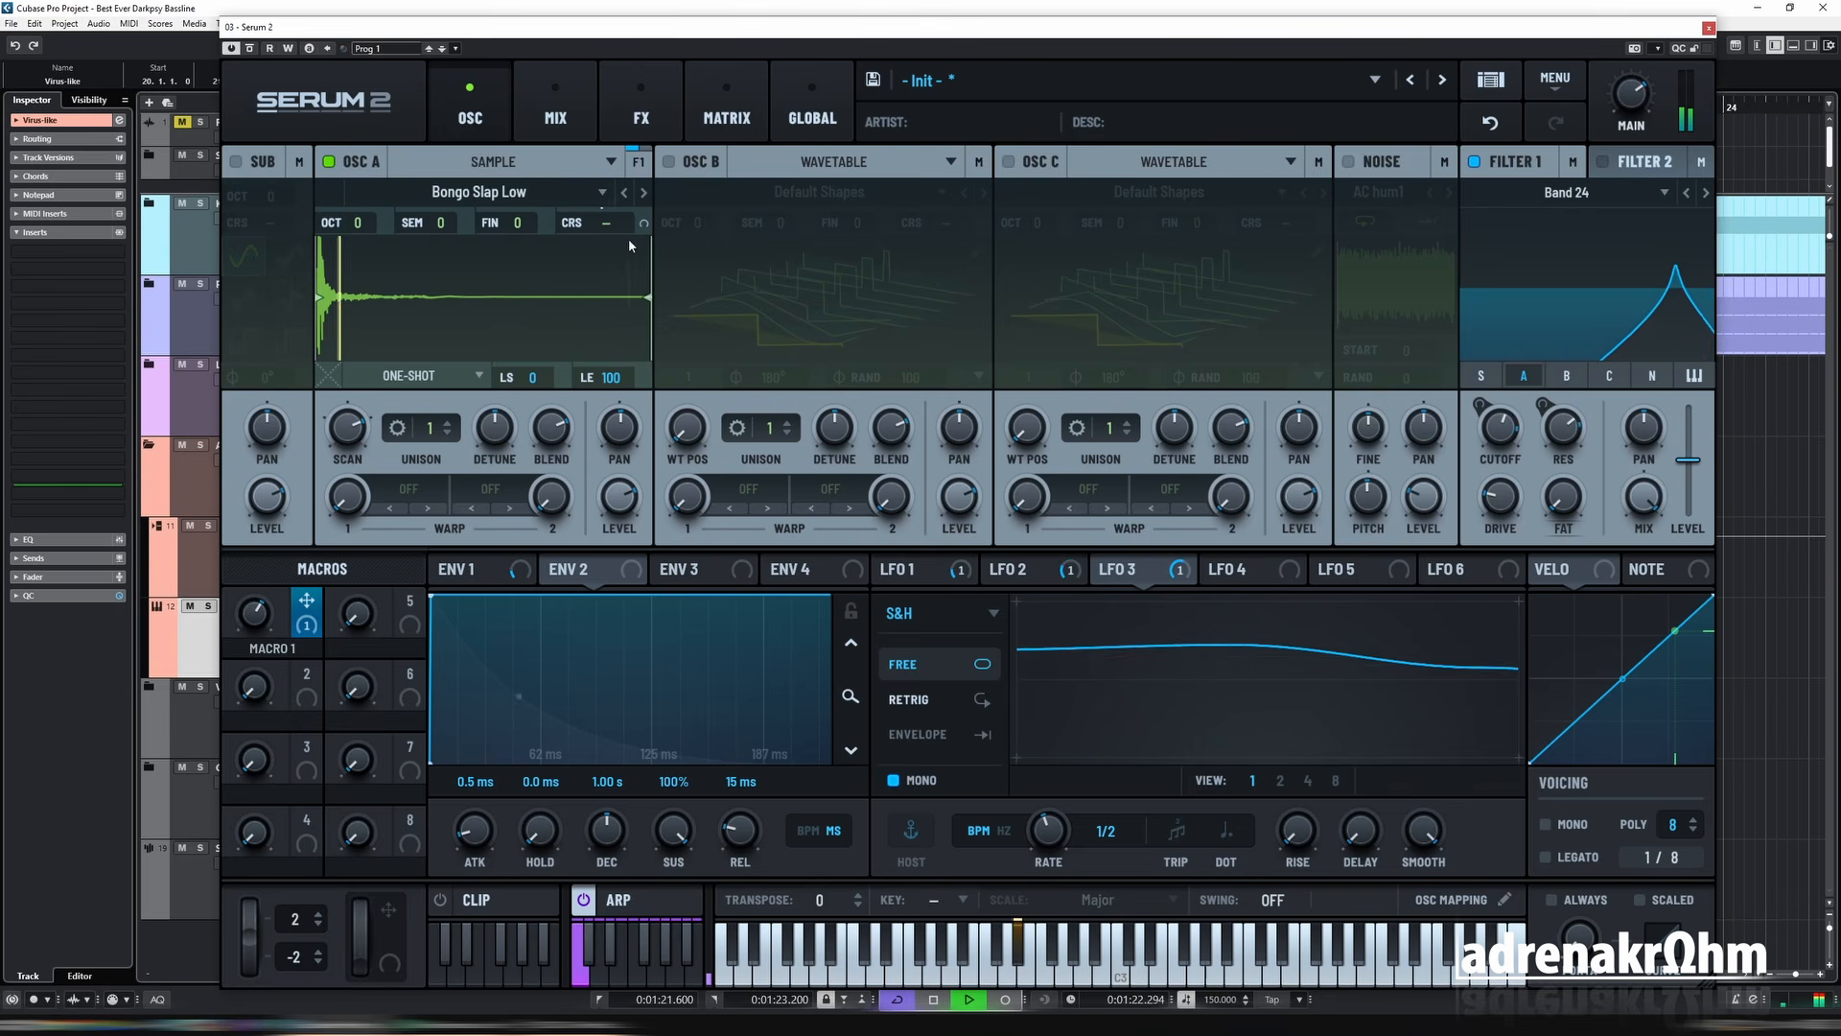
left_click(642, 193)
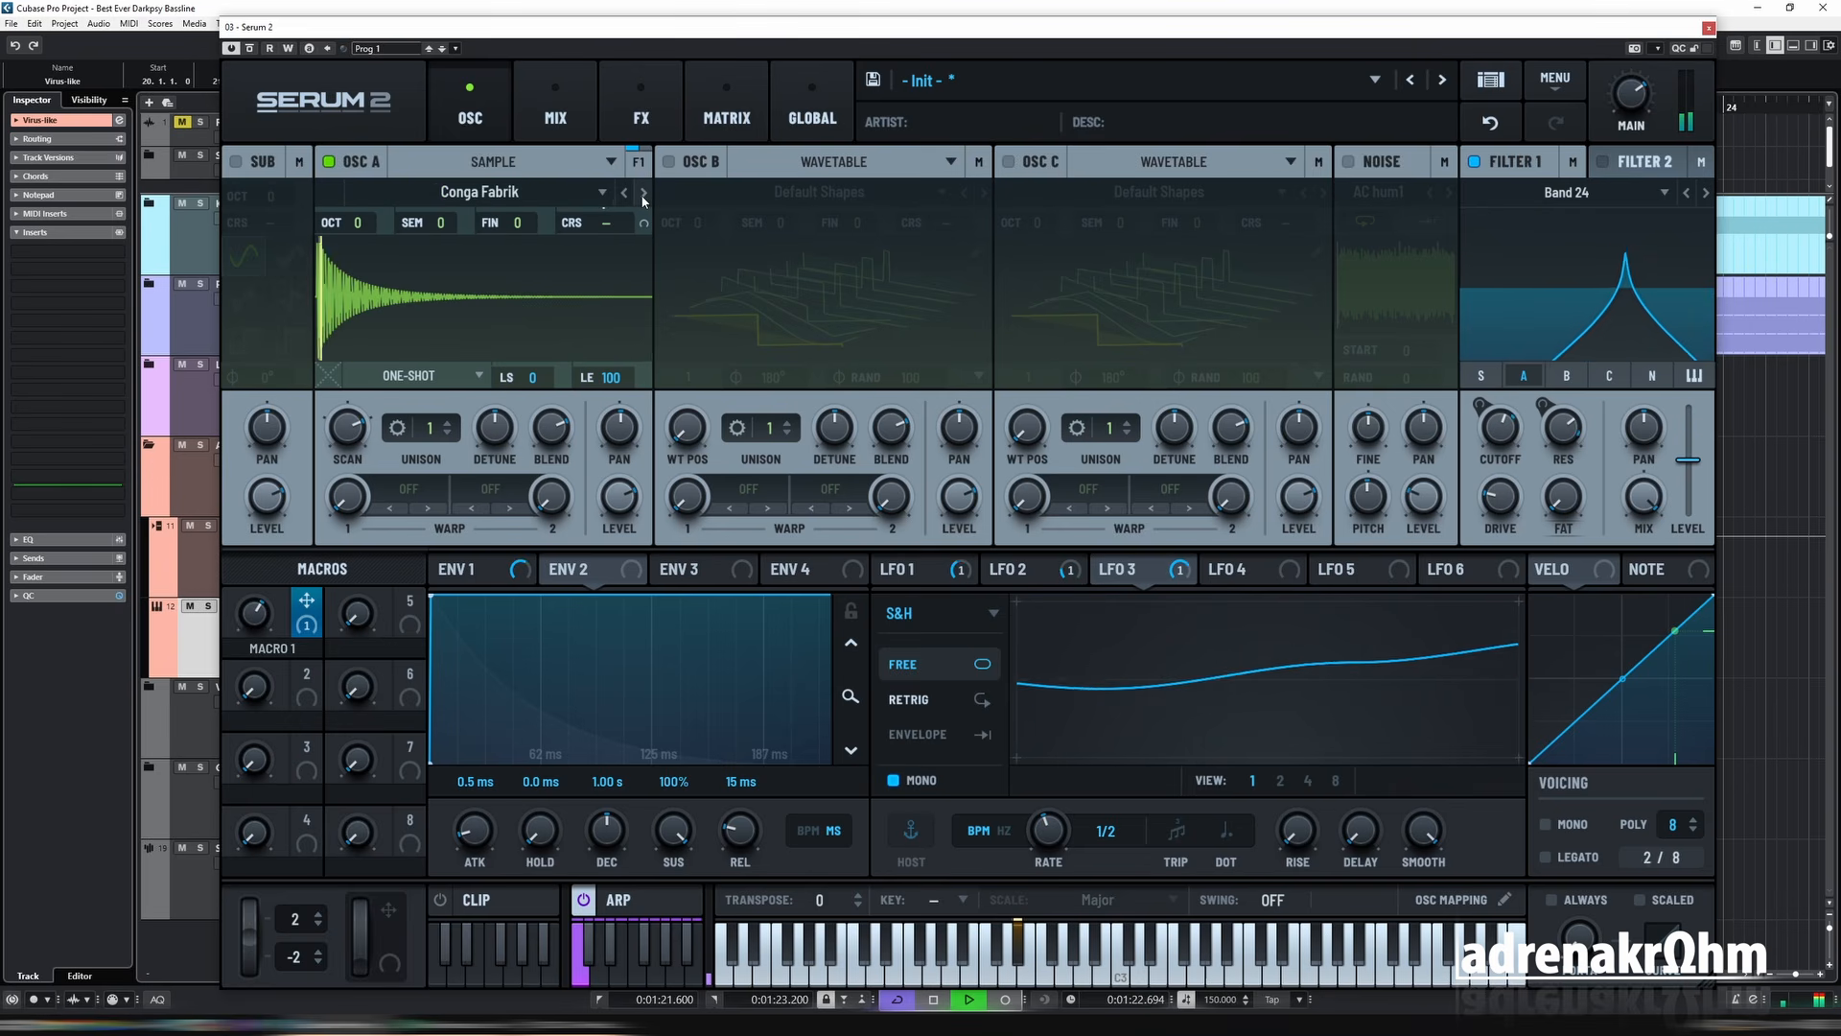
left_click(643, 195)
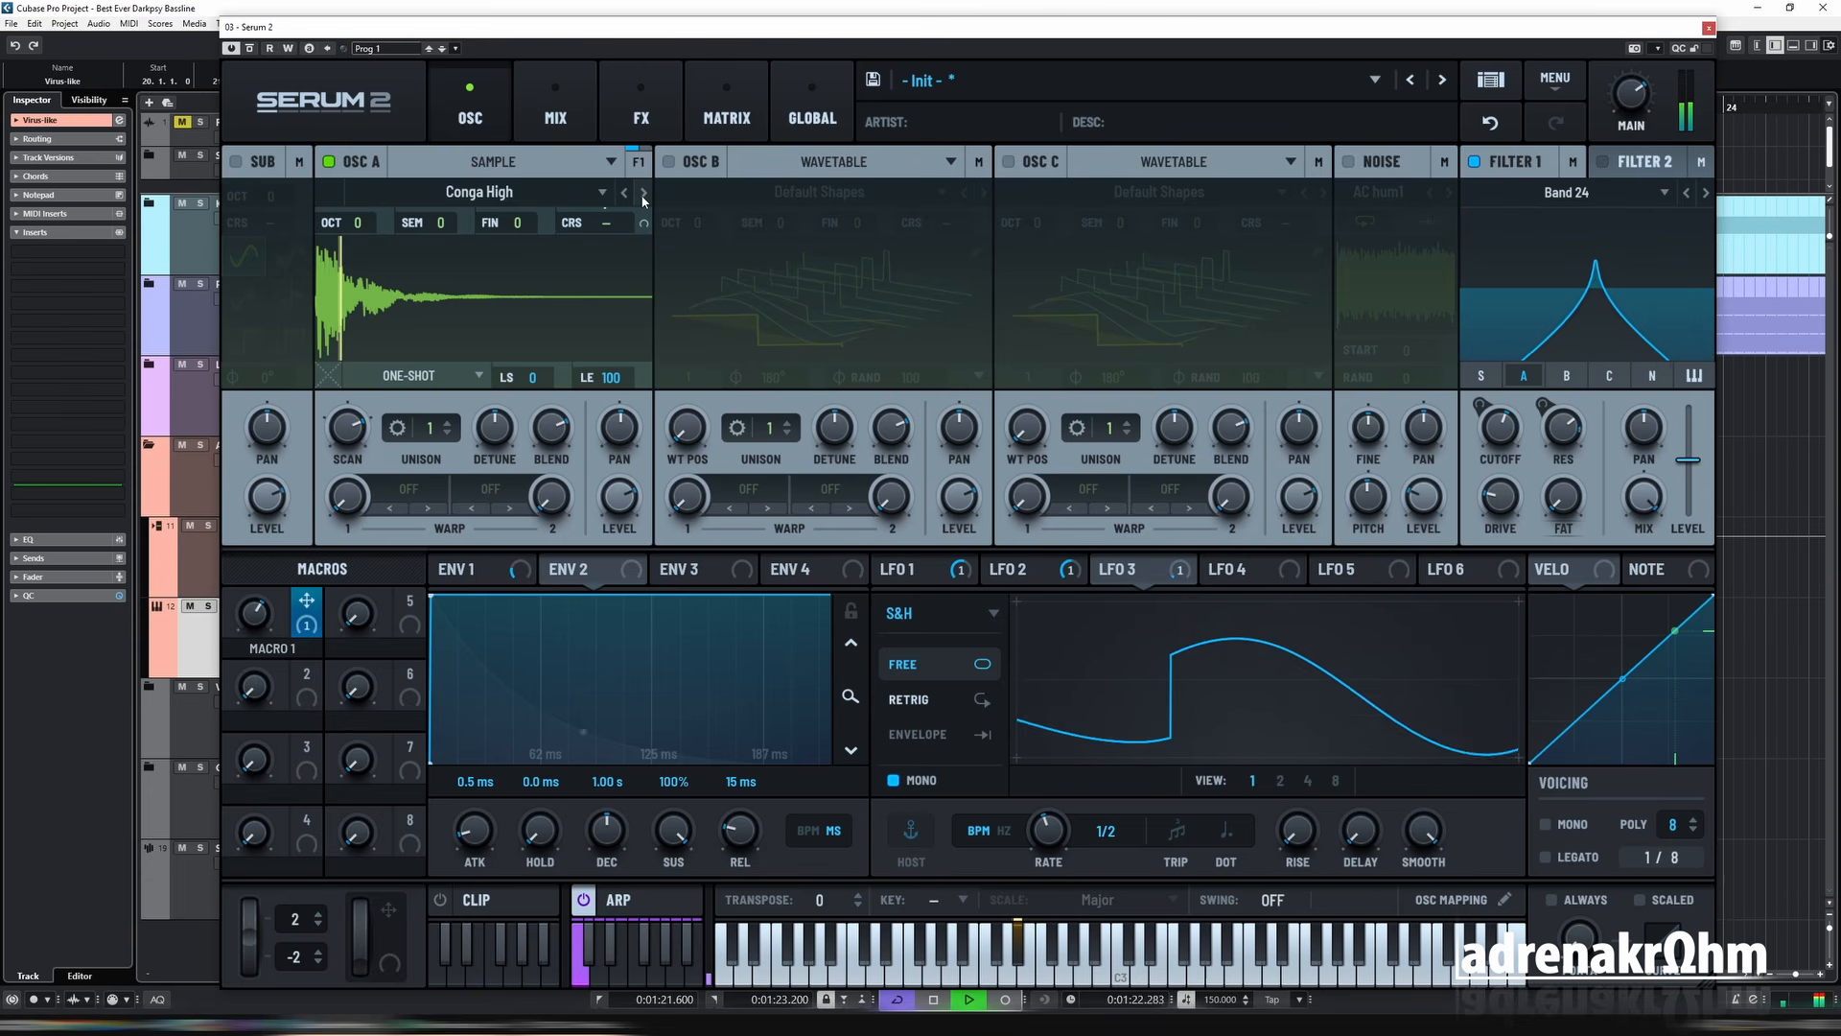
key("space")
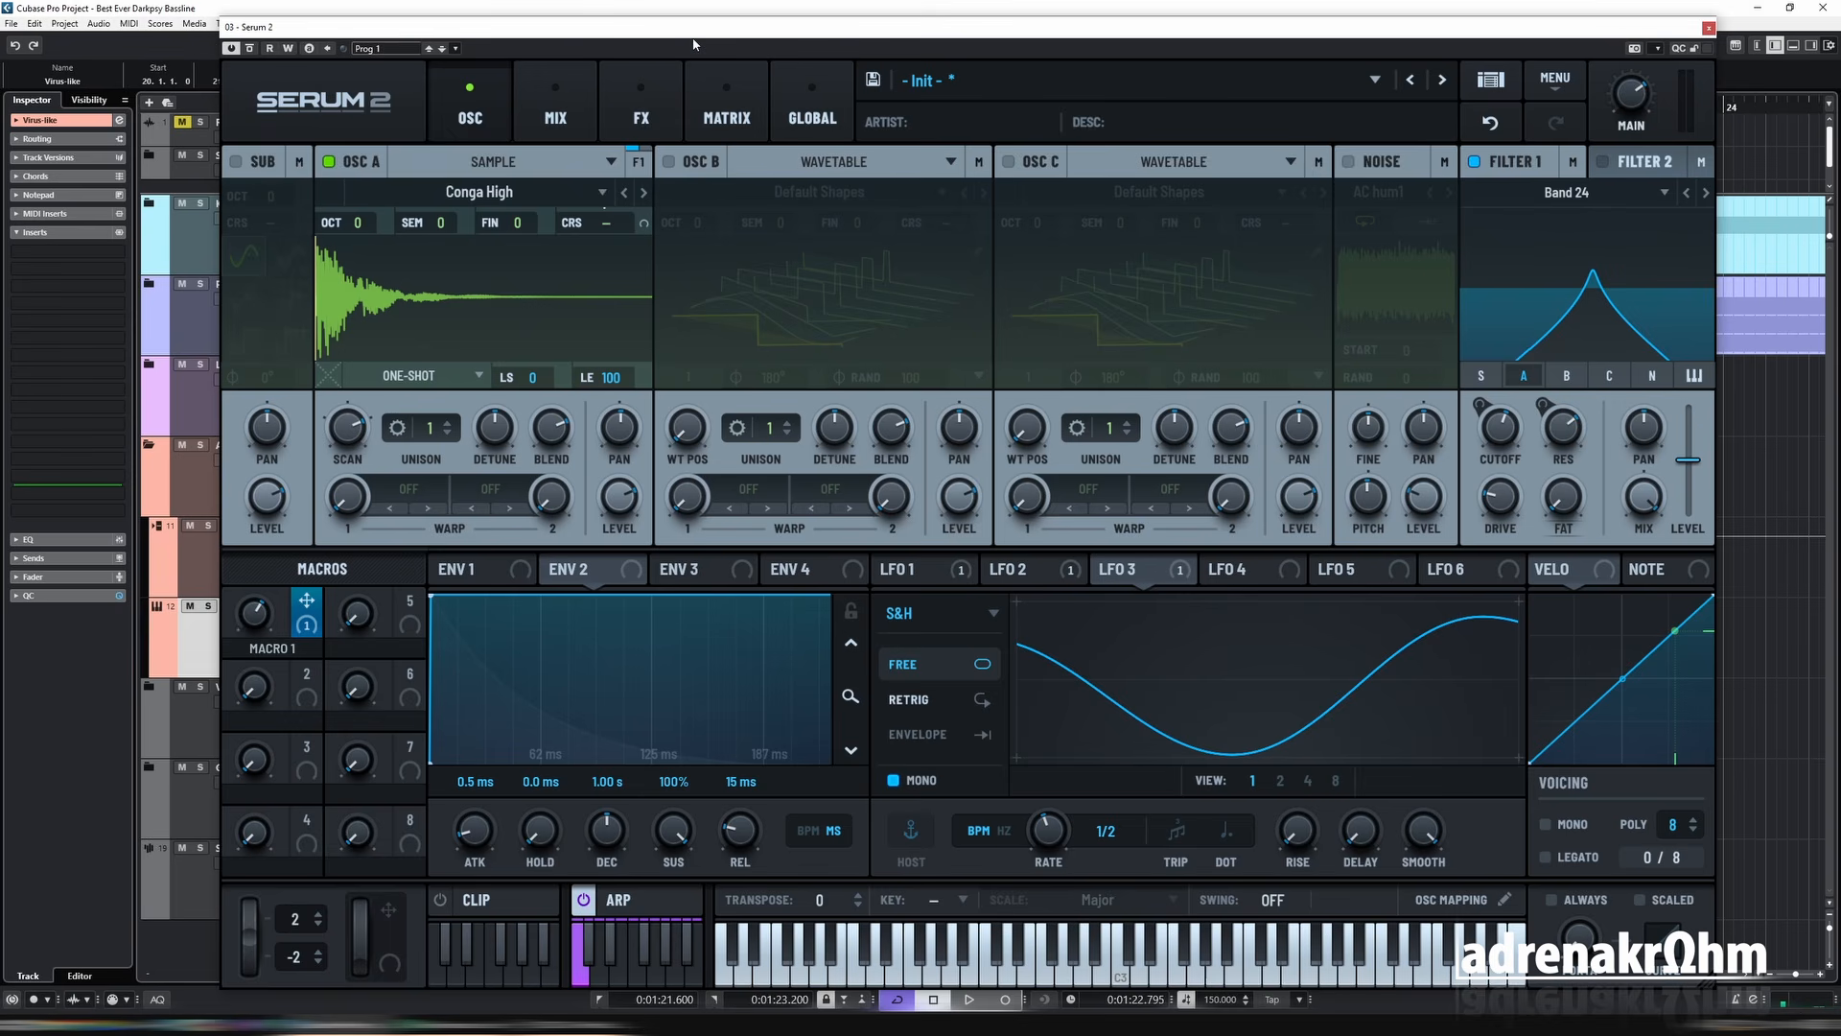
Return oscillator A to Bongo High, compare the samples from there through Conga High during playback, and stop playback.
left_click(625, 193)
left_click(624, 192)
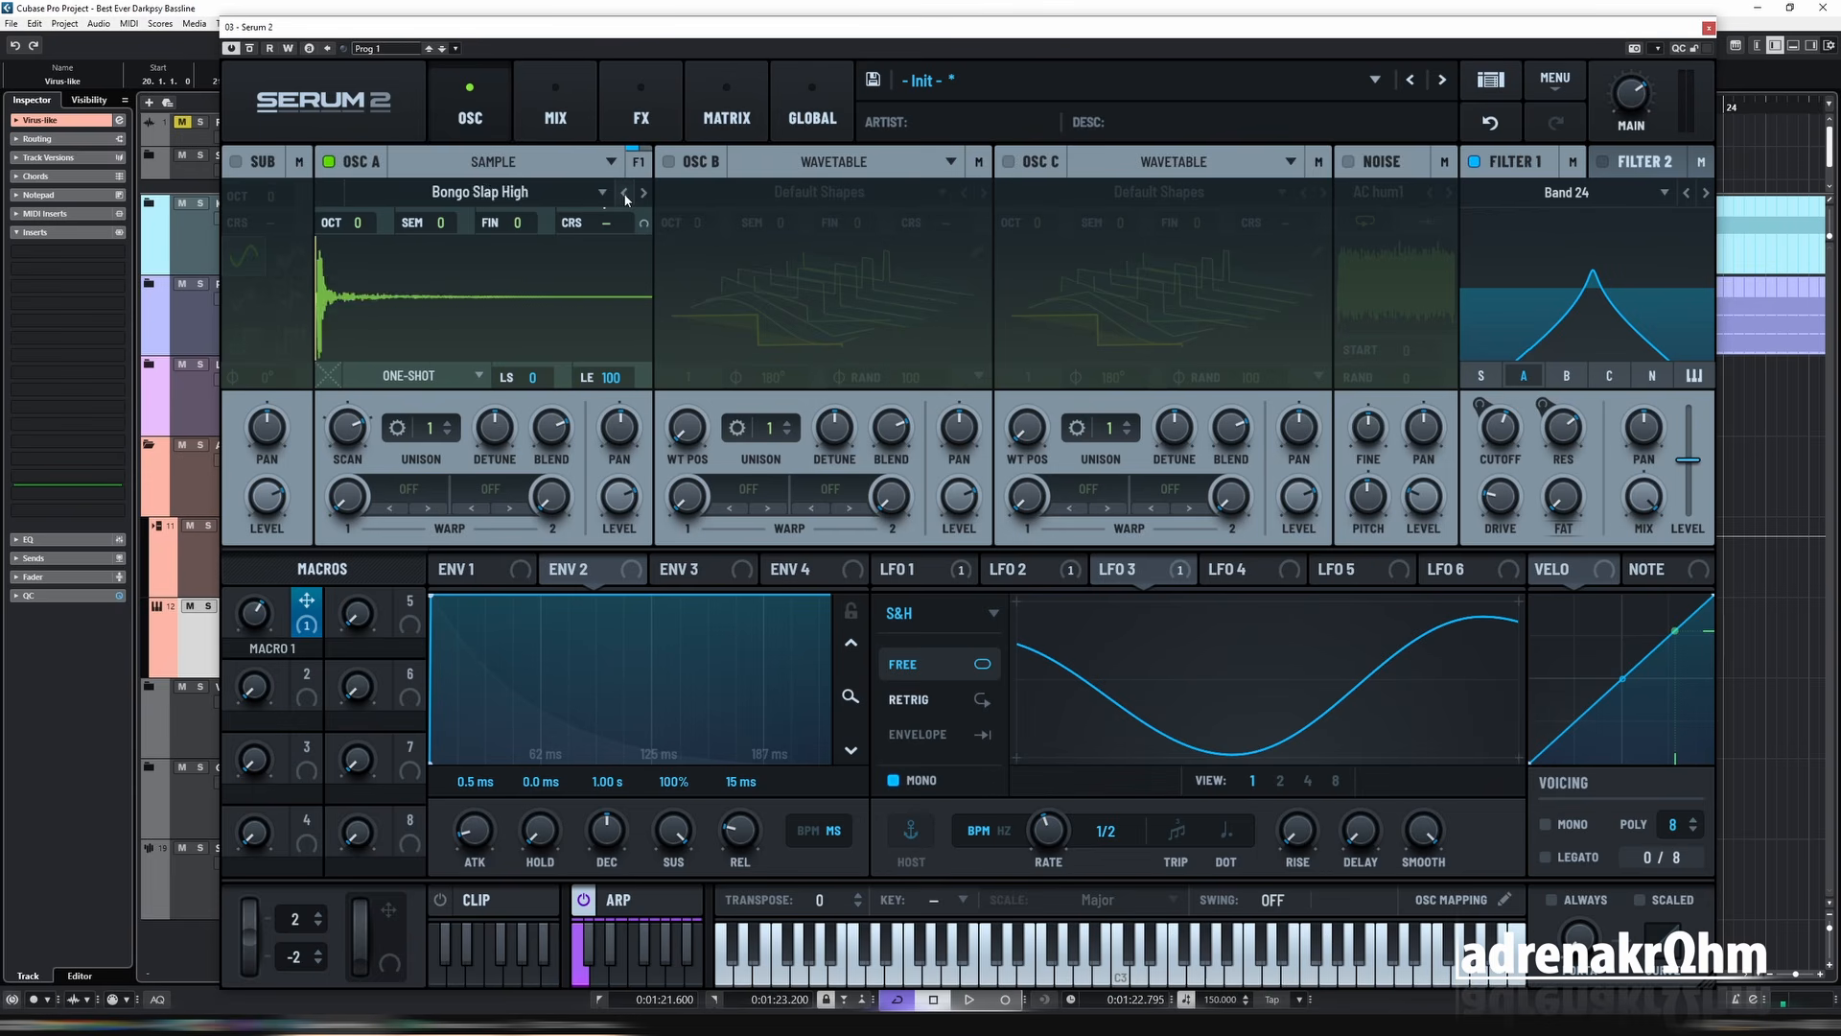
left_click(624, 193)
left_click(625, 194)
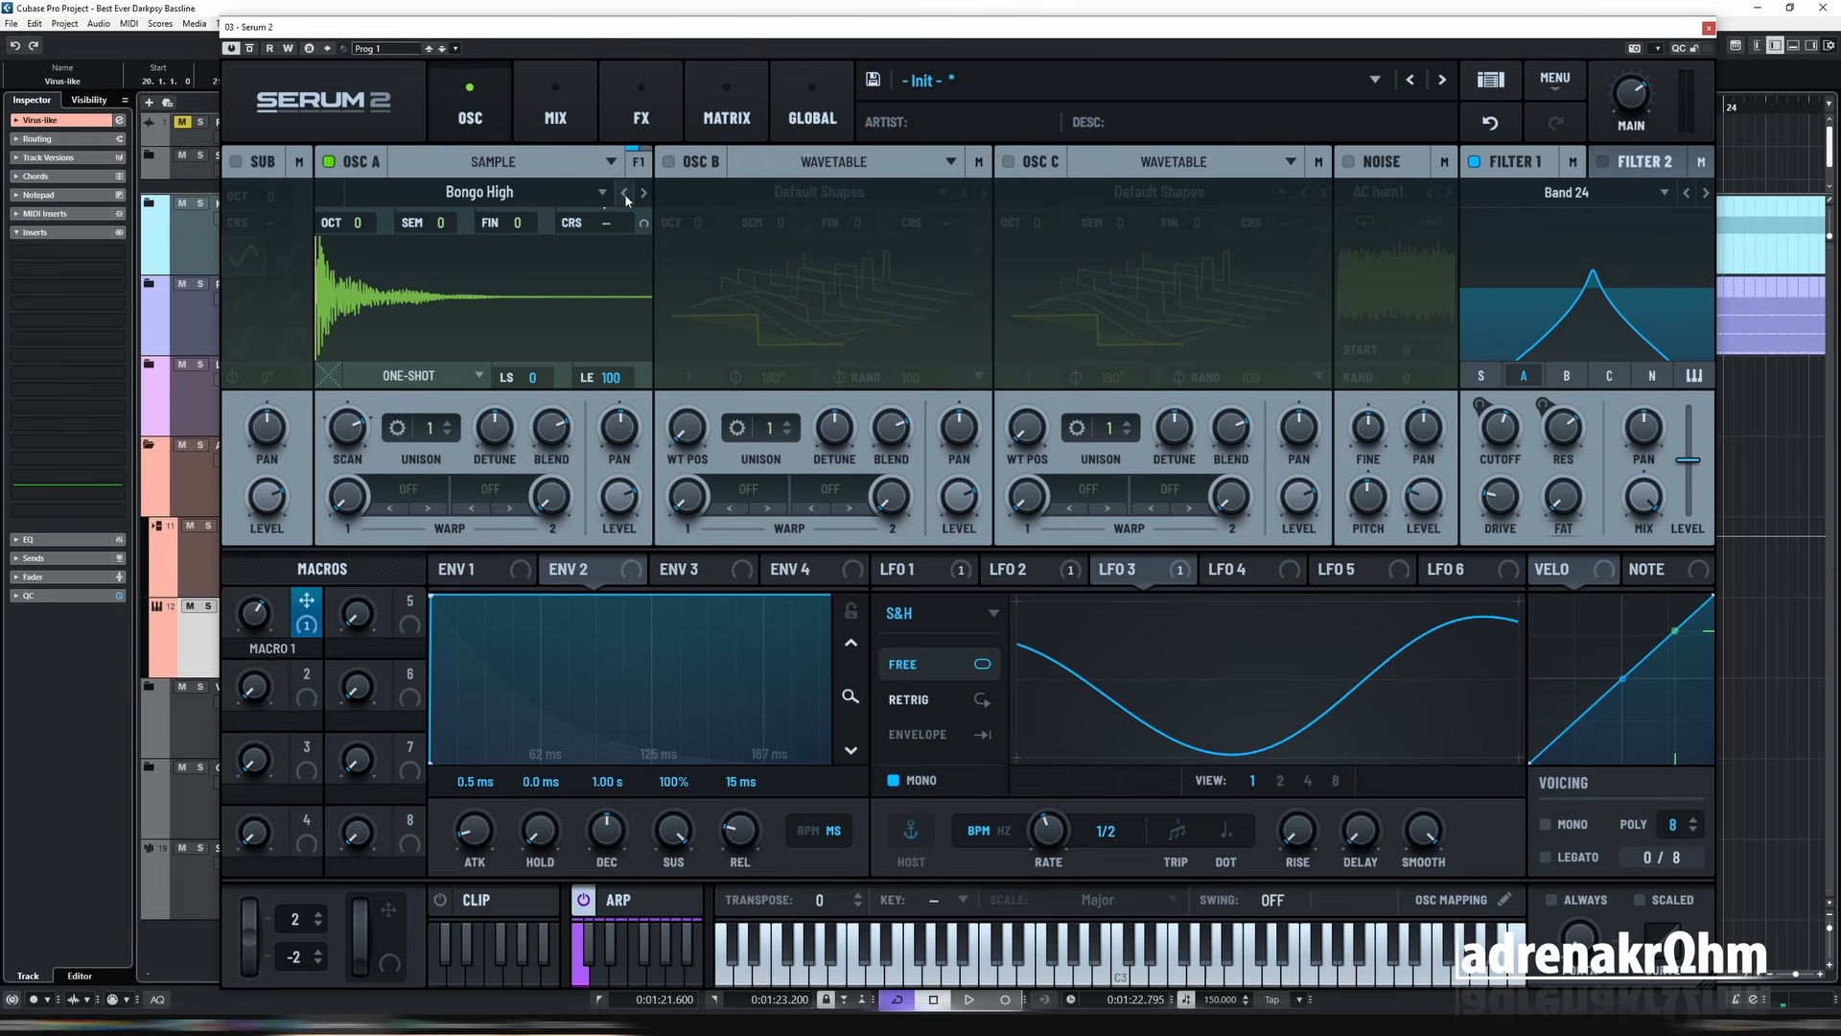
key("space")
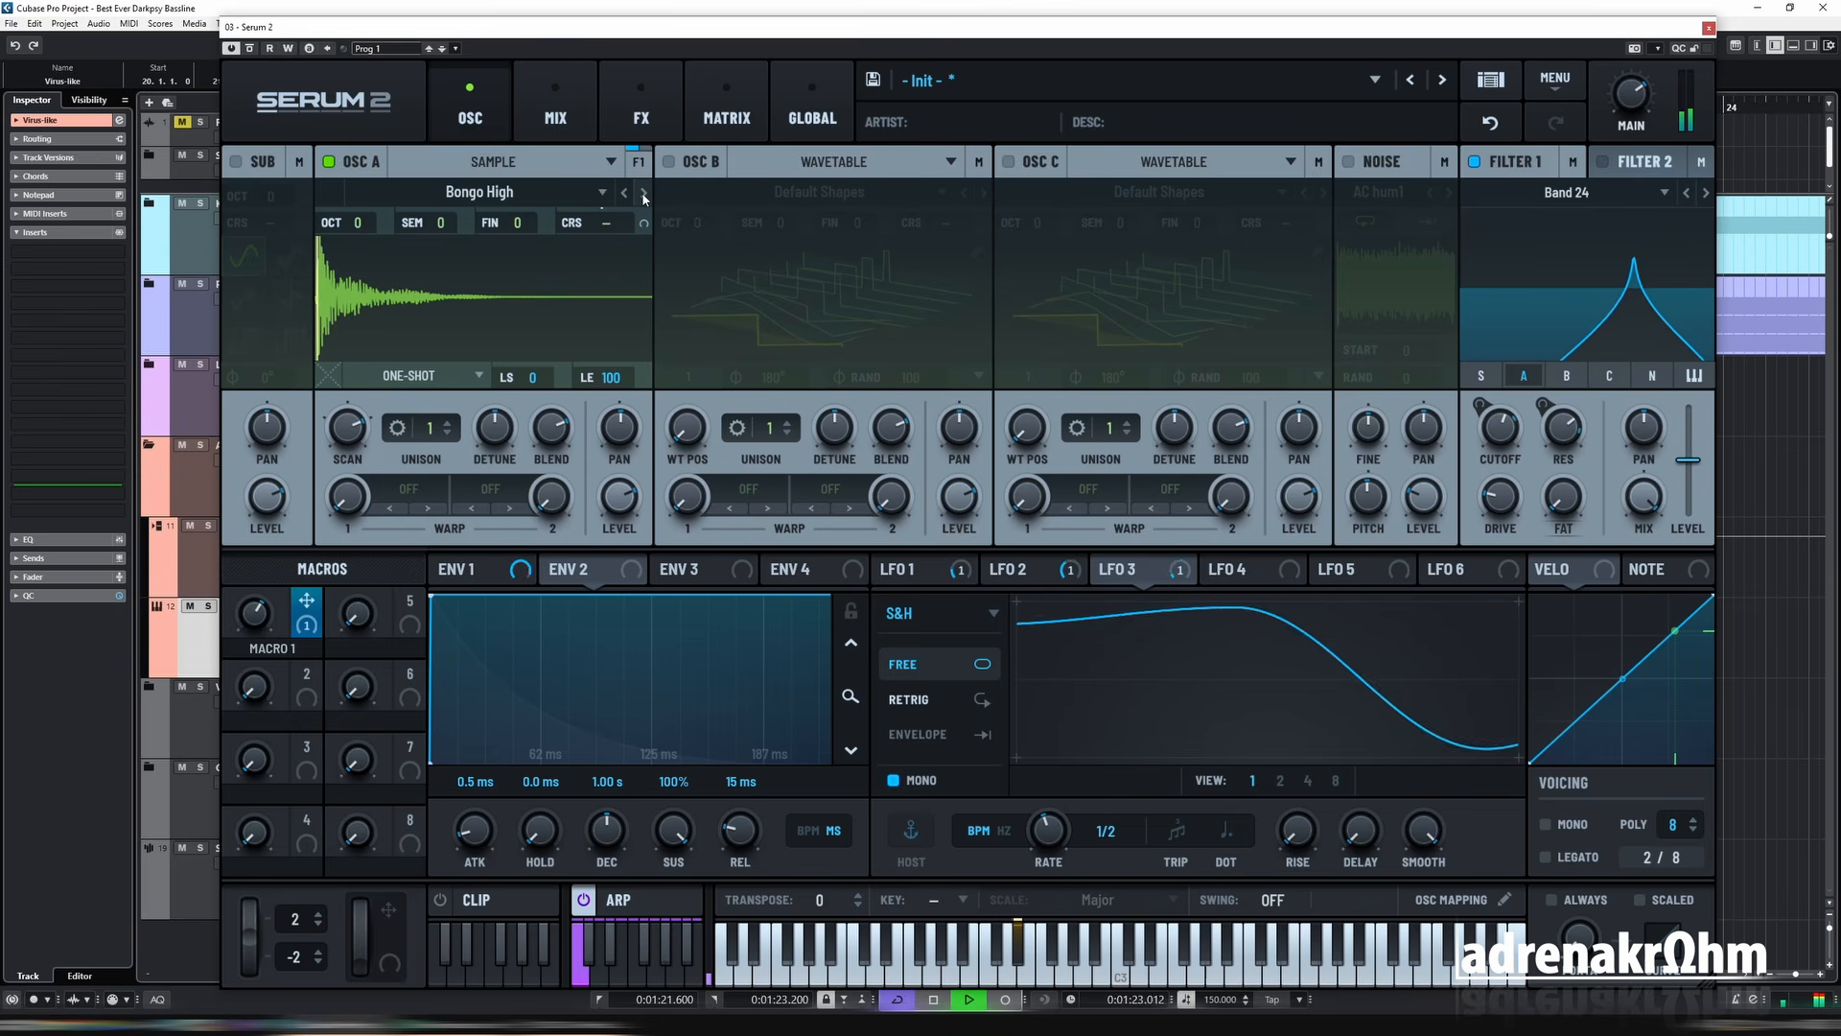
left_click(643, 194)
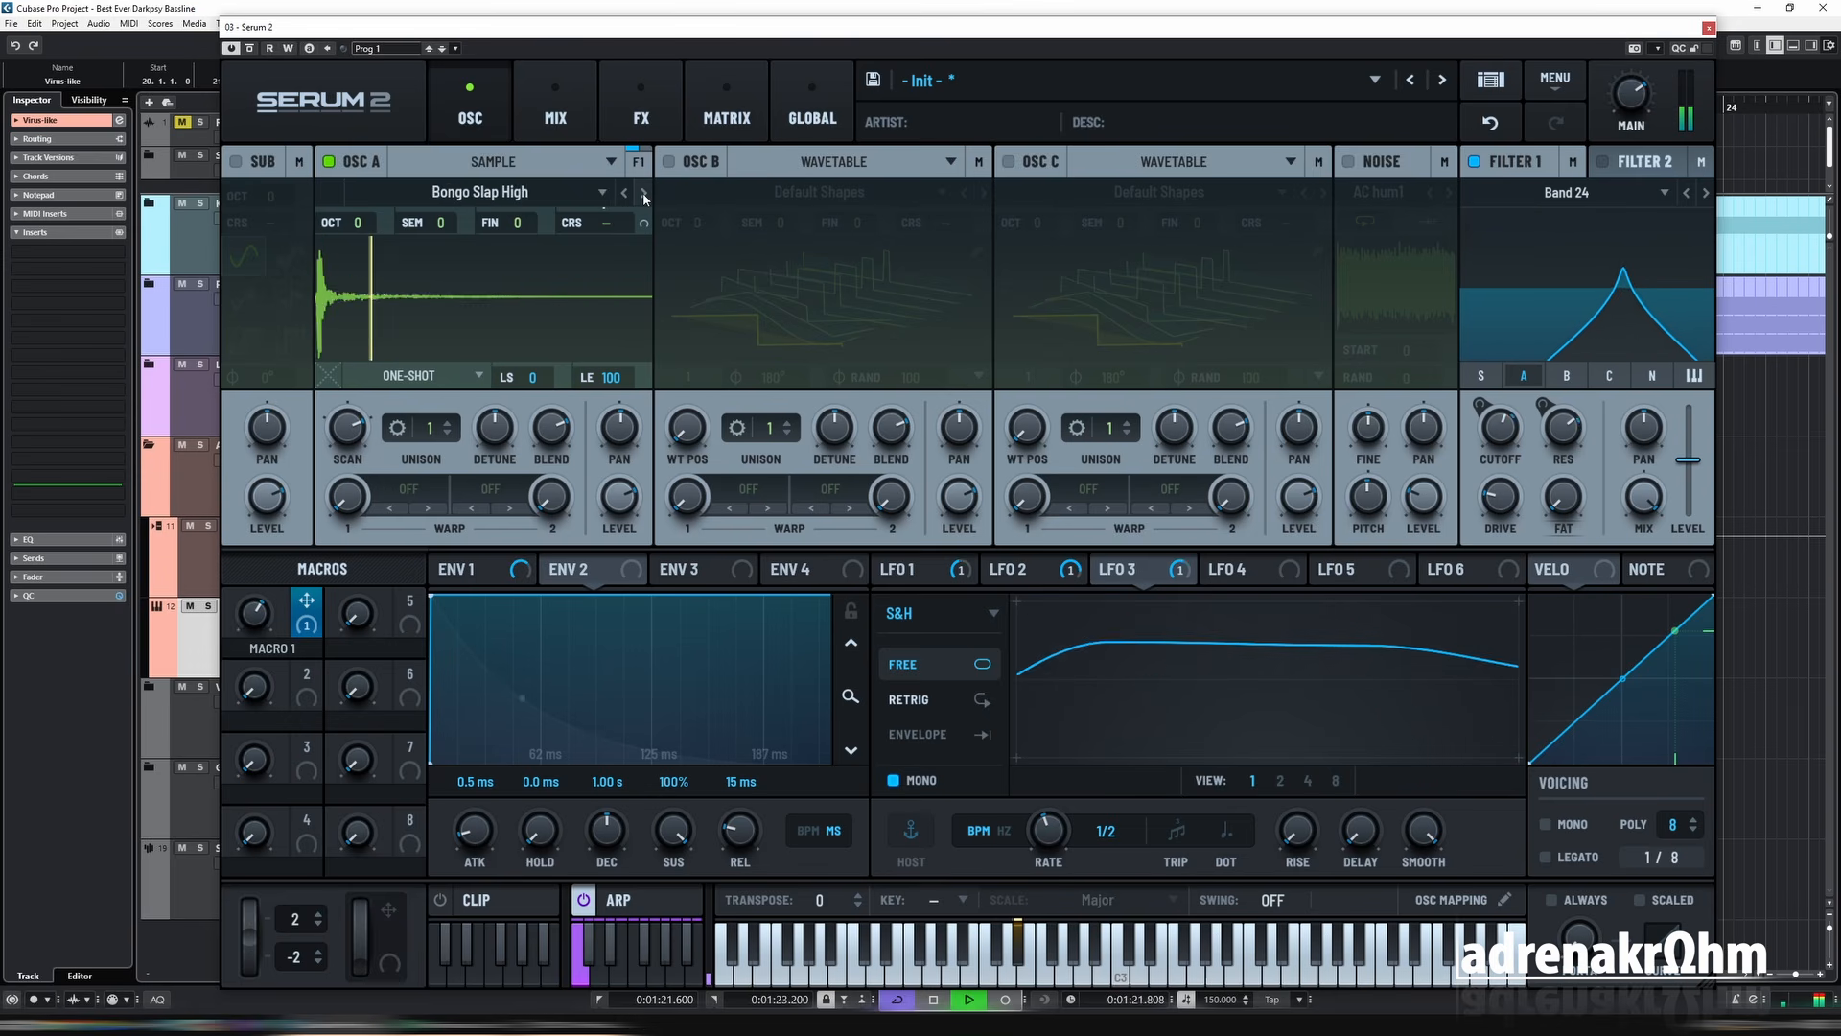
left_click(642, 194)
left_click(643, 193)
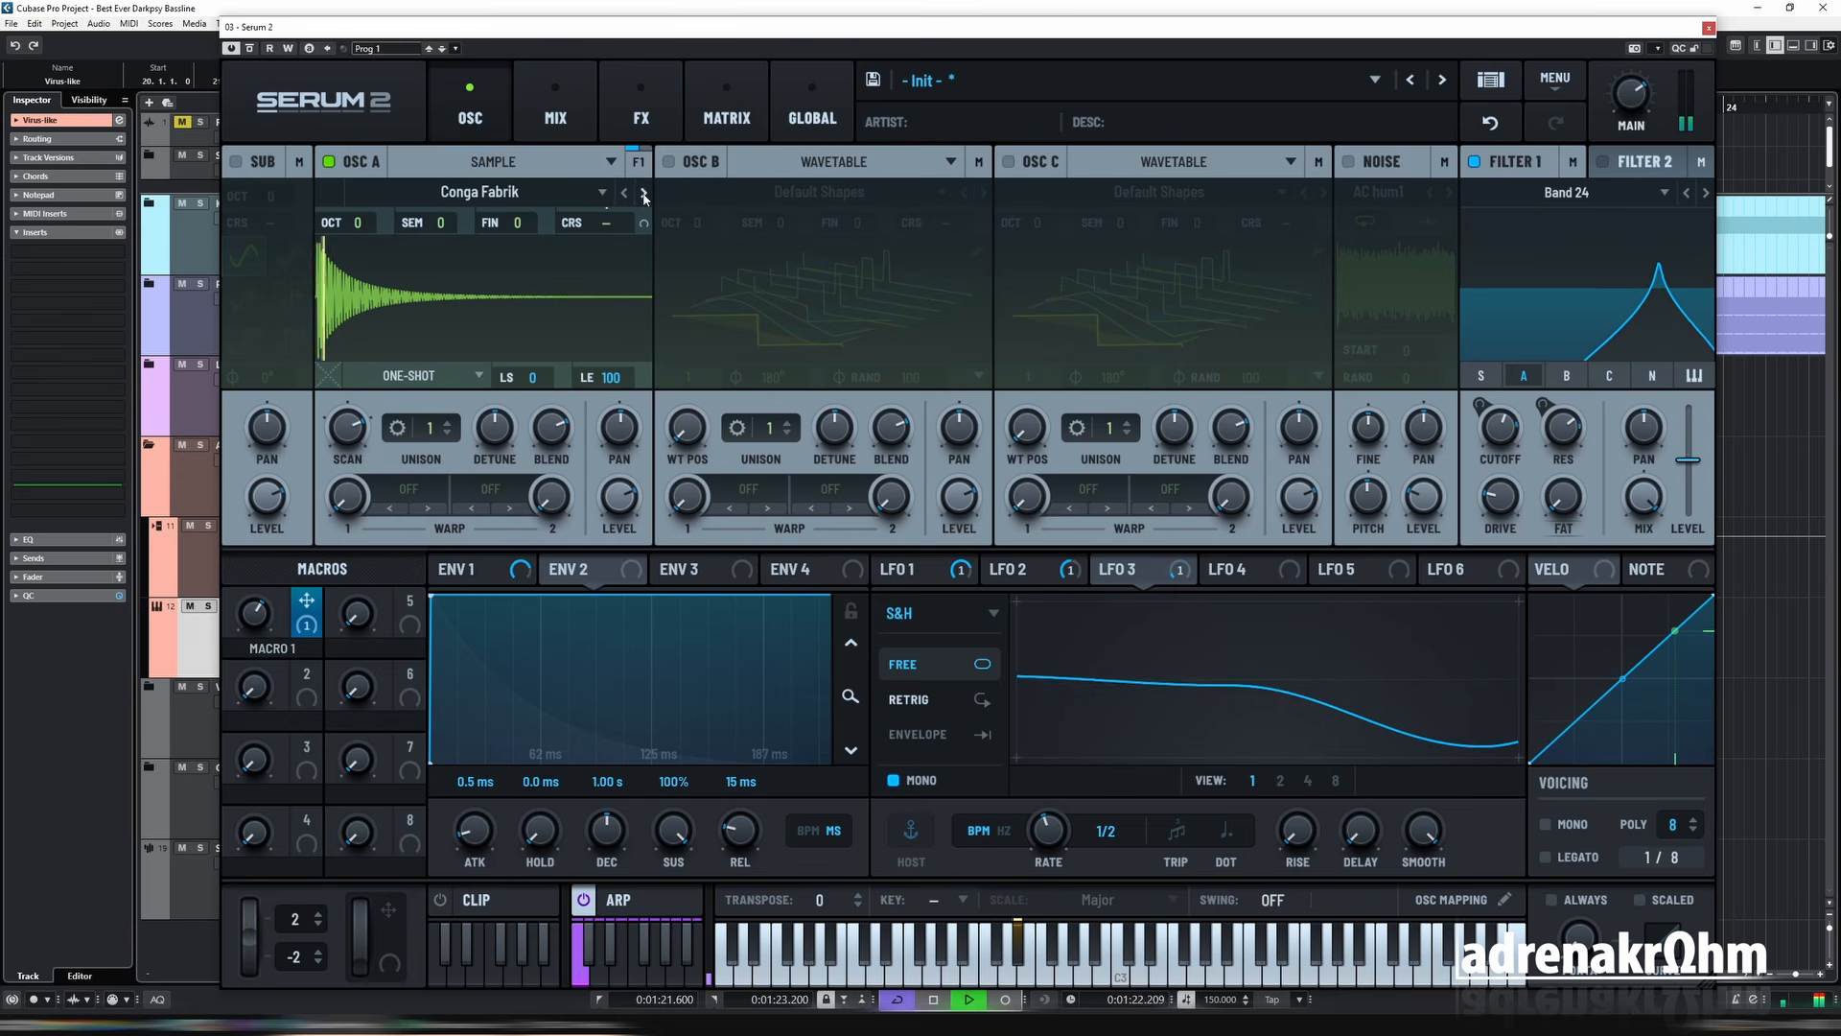
left_click(643, 194)
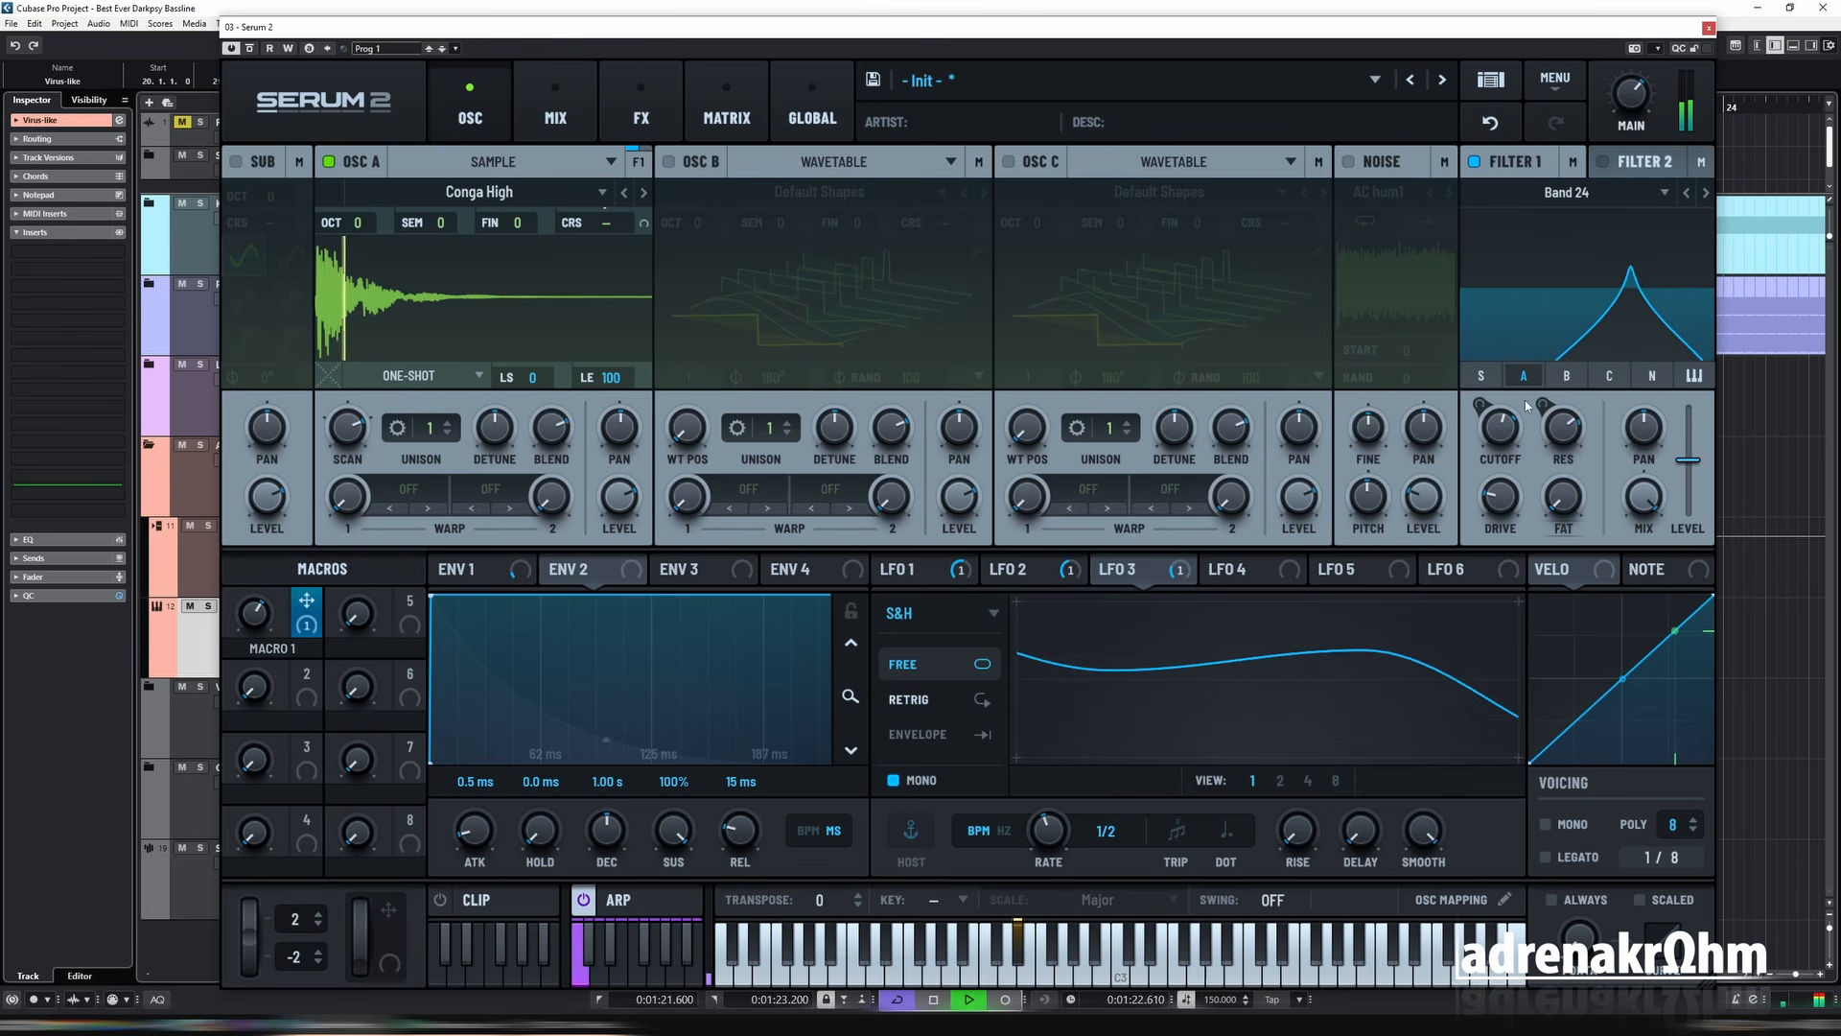
key("space")
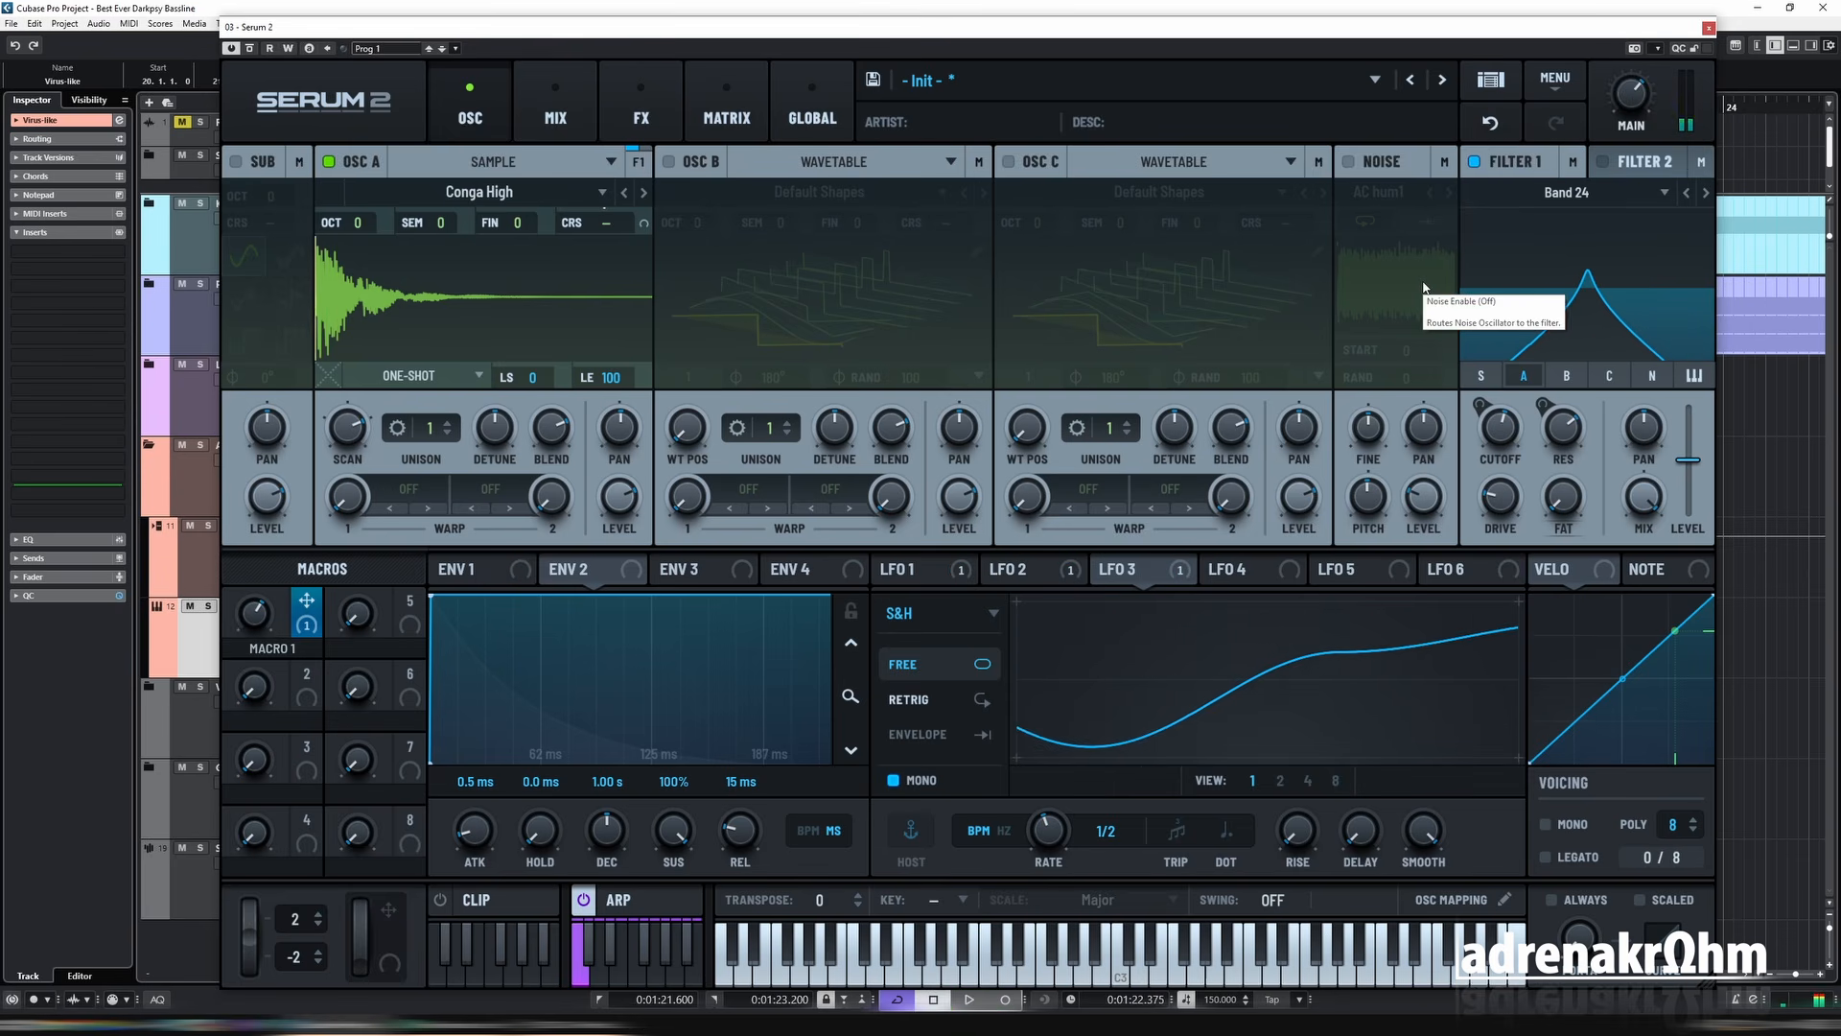